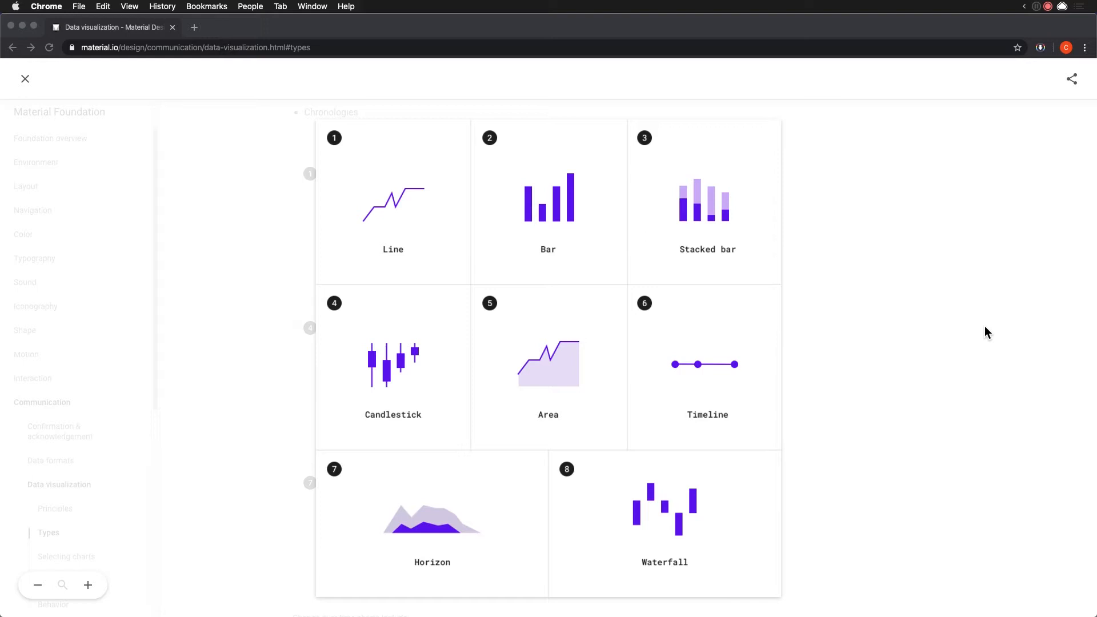
# Copy the chart types image from the web page, switch to Adobe XD and create an iPhone X/XS/11 Pro document
pyautogui.rightClick(558, 236)
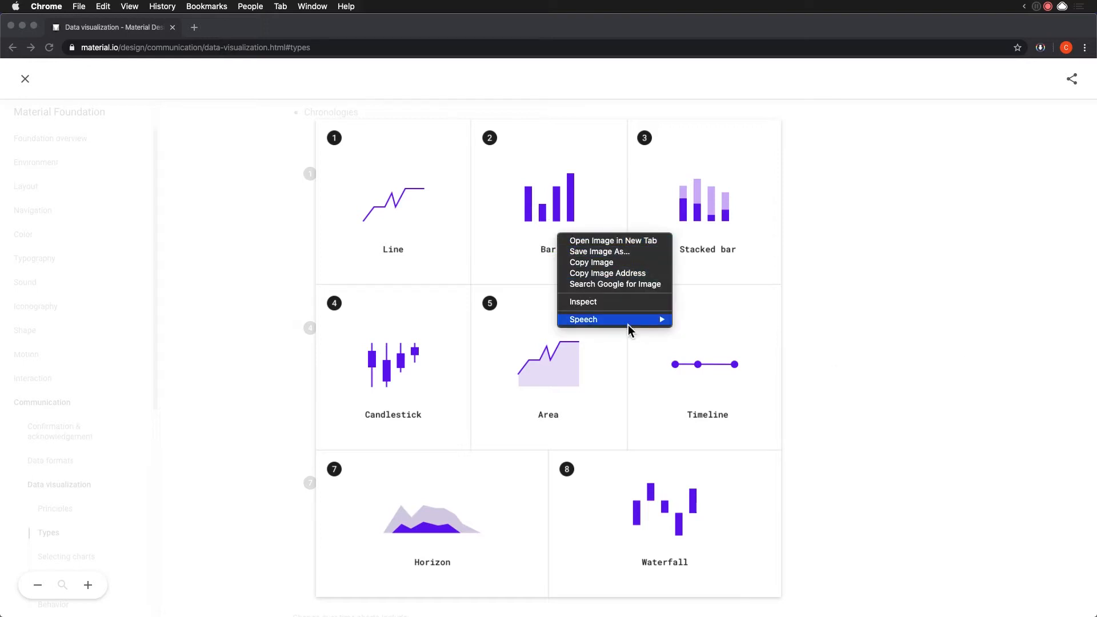
pyautogui.click(847, 309)
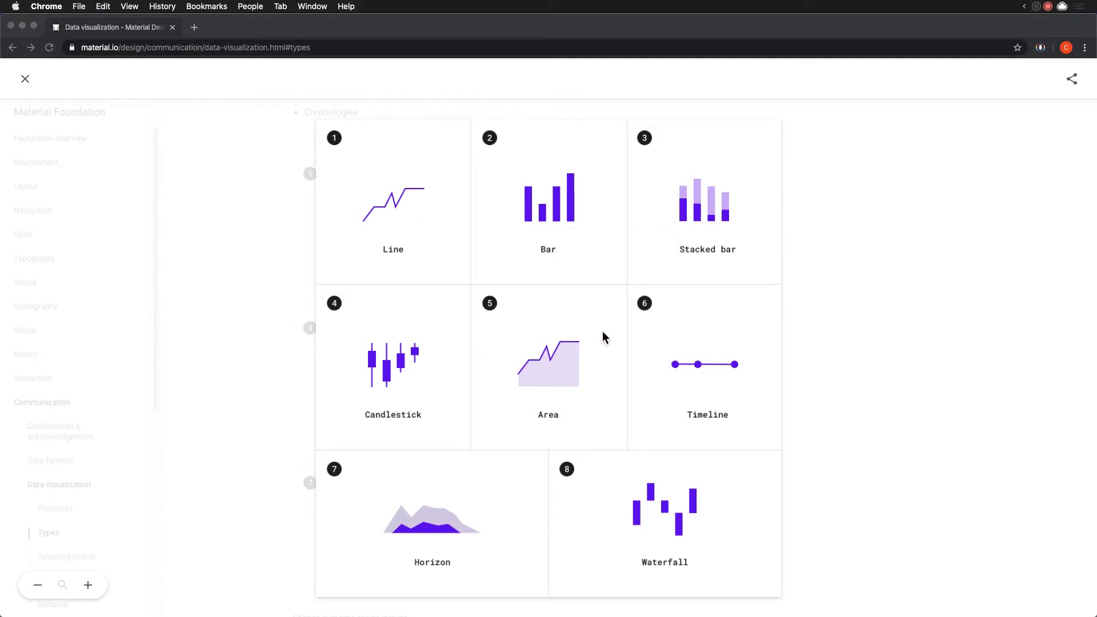
pyautogui.press('super+Tab')
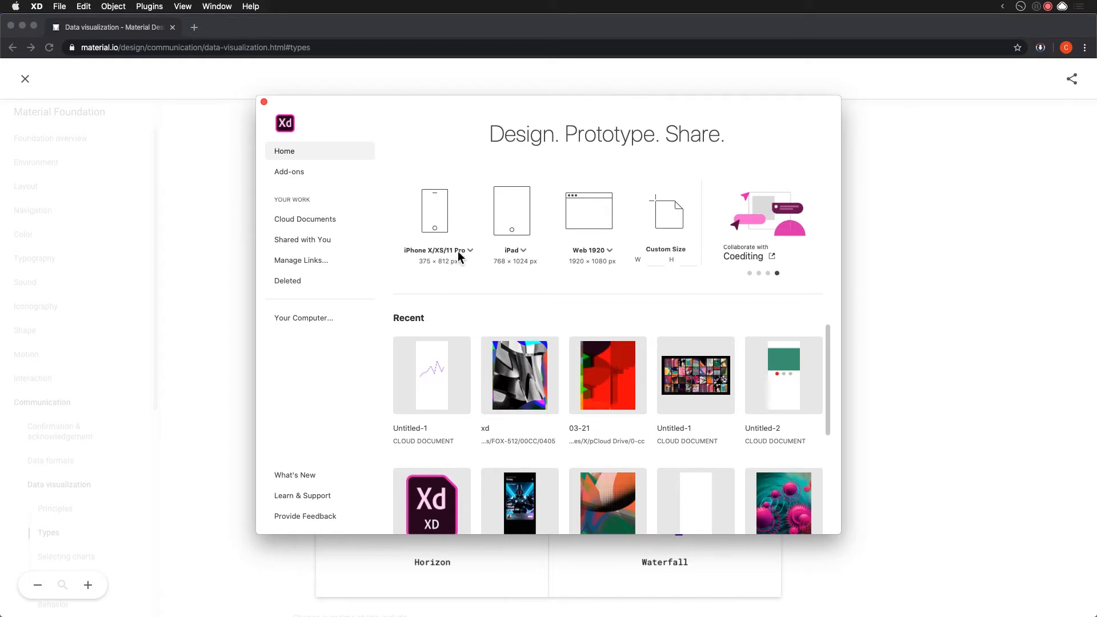
pyautogui.click(440, 220)
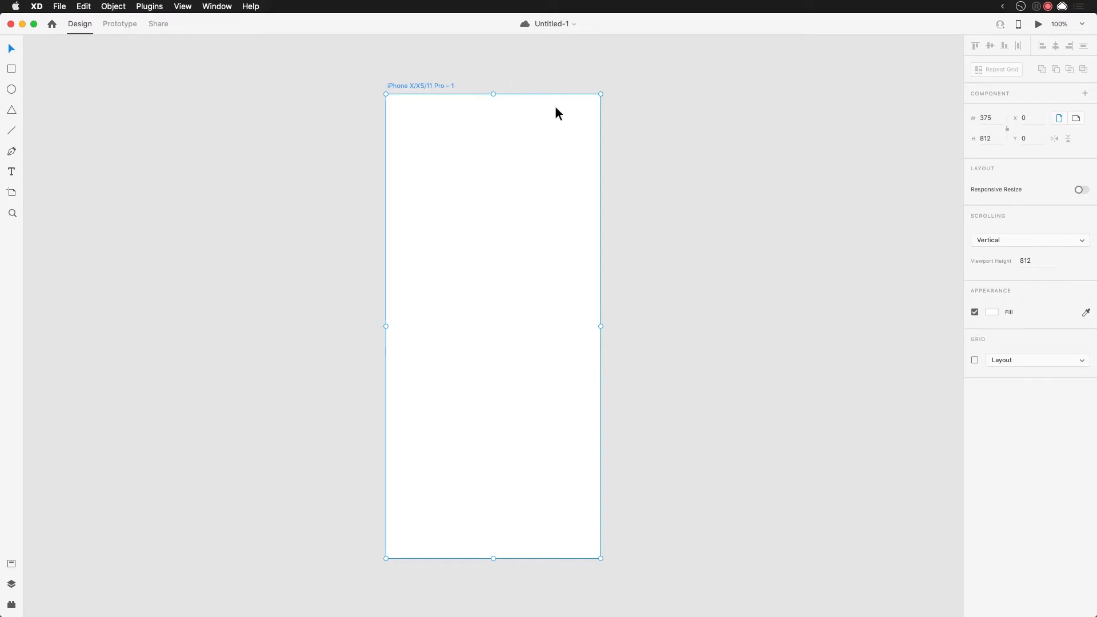
# Paste the chart types image into the document and halve its size to 760 × 780
pyautogui.click(266, 147)
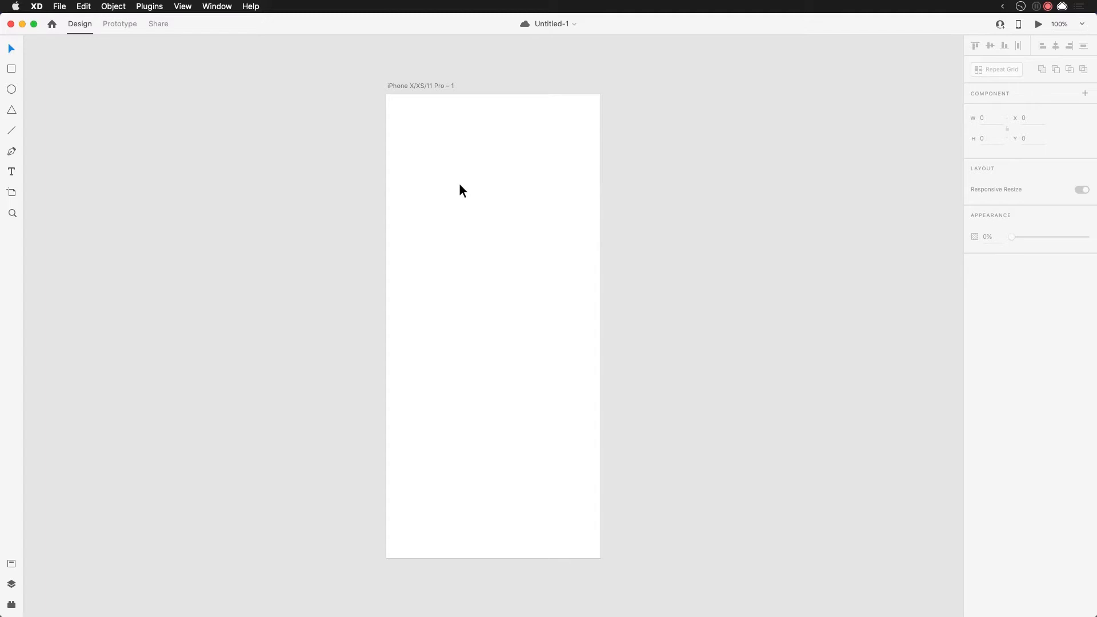
pyautogui.press('super+v')
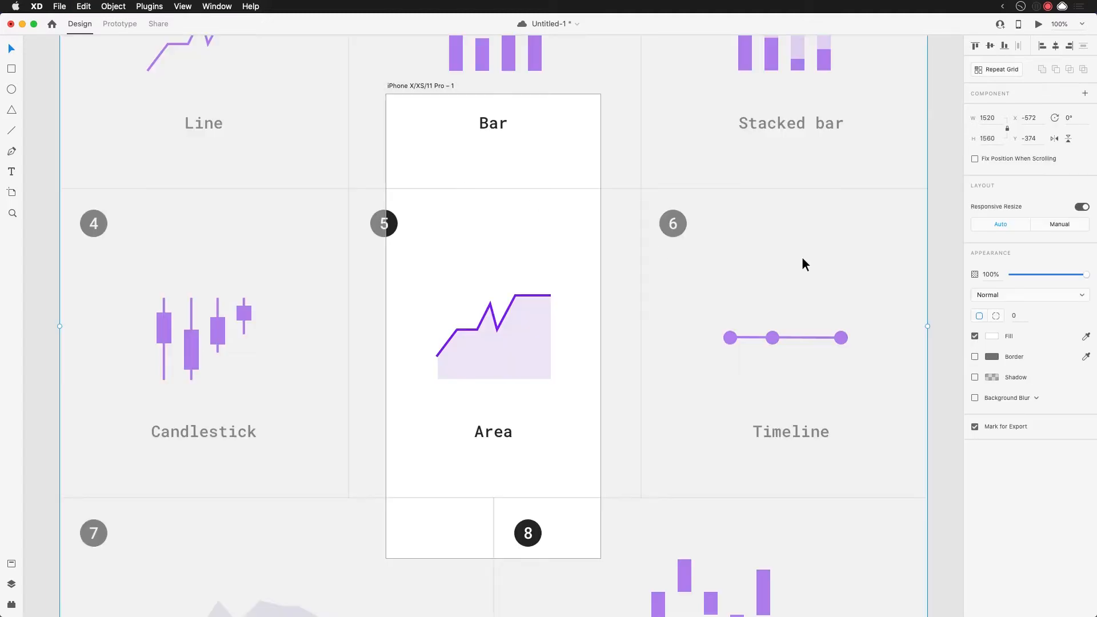
pyautogui.click(997, 119)
pyautogui.write('/2')
pyautogui.press('Return')
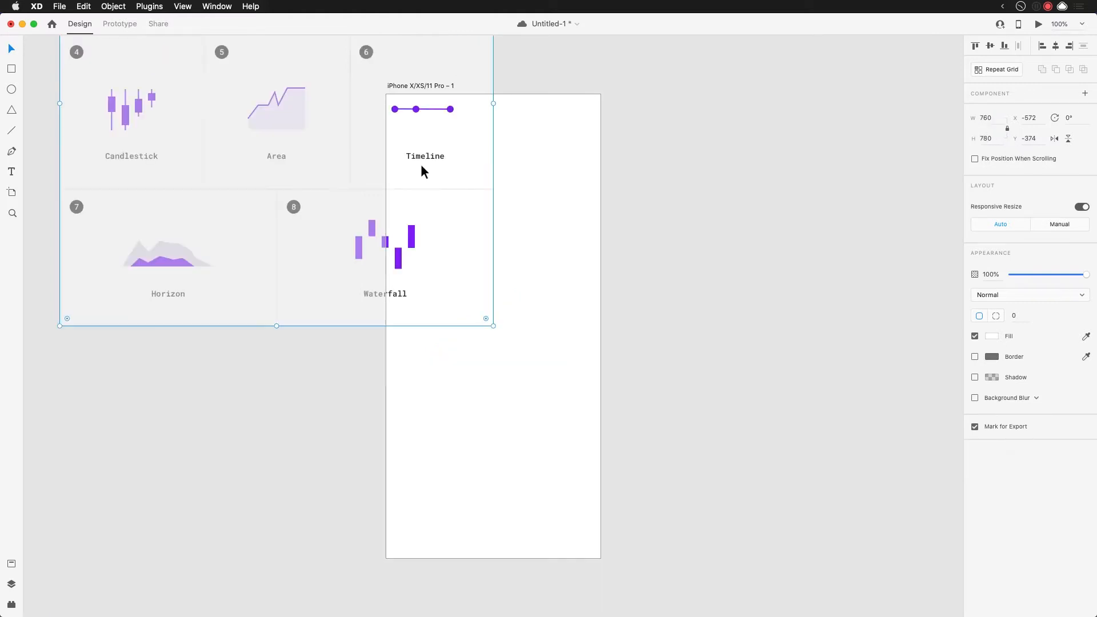
# Move the chart types image off the artboard and place it alongside the artboard's left edge
pyautogui.moveTo(426, 191); pyautogui.dragTo(305, 400)
pyautogui.click(490, 334)
pyautogui.hscroll(-3, 696, 279)
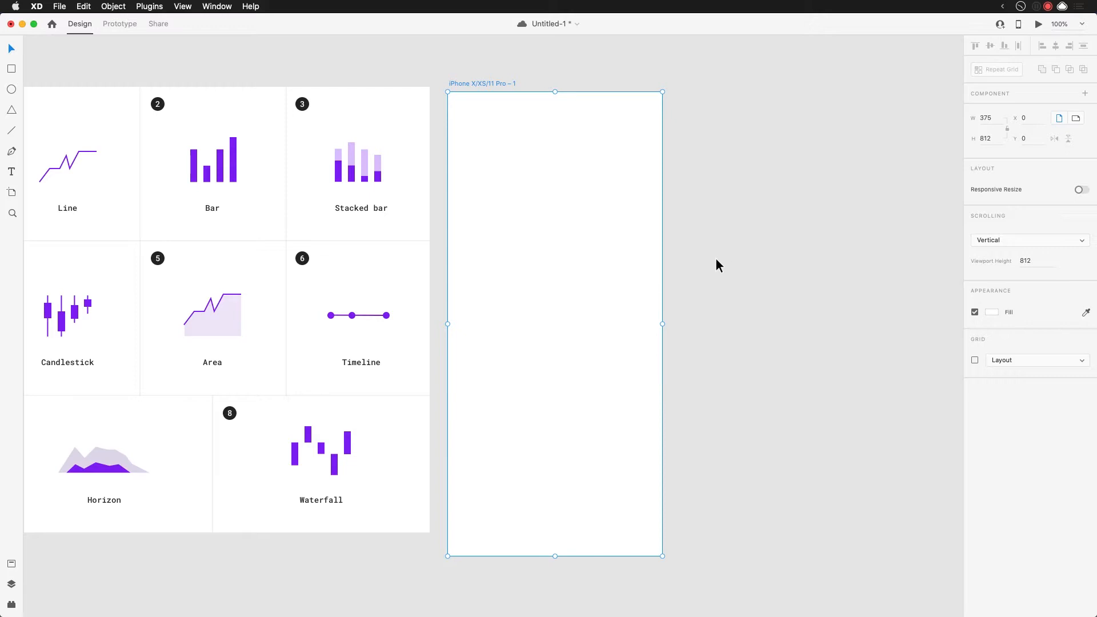
pyautogui.moveTo(393, 269); pyautogui.dragTo(454, 273)
pyautogui.click(567, 168)
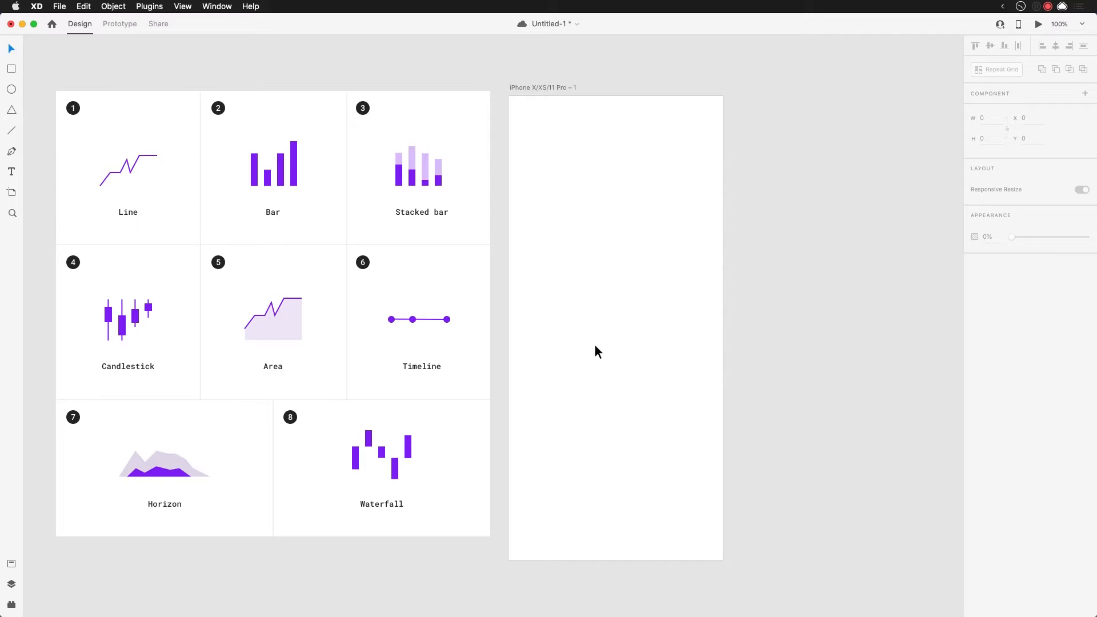
# Draw an open seven-point zigzag line graph about 264 × 198 across the artboard with the Pen tool
pyautogui.press('p')
pyautogui.click(545, 350)
pyautogui.click(563, 304)
pyautogui.click(592, 304)
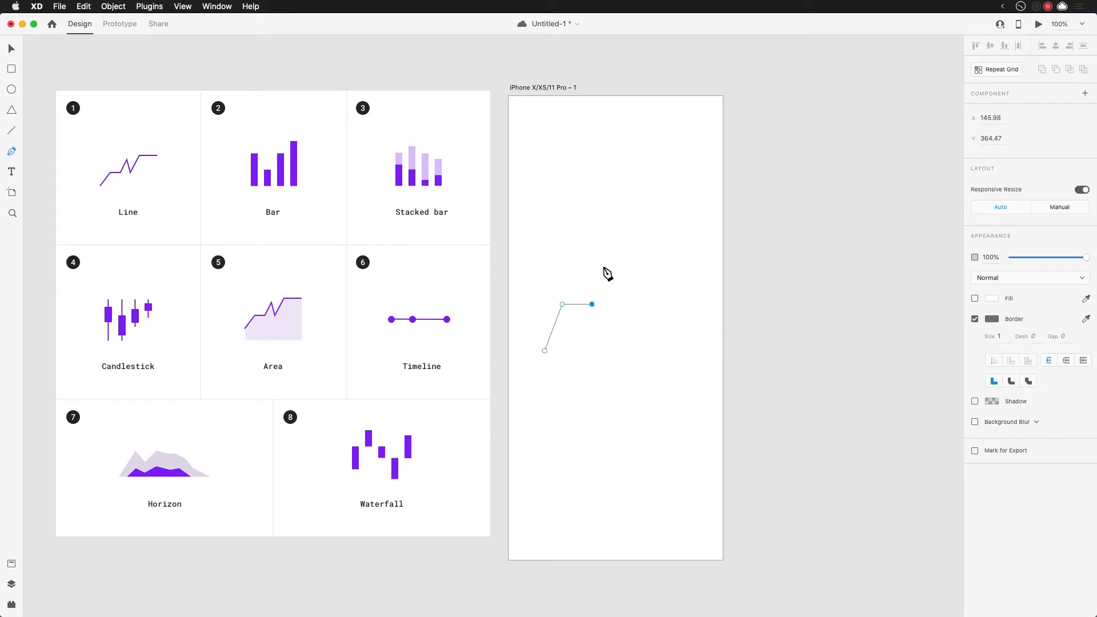
pyautogui.click(606, 261)
pyautogui.click(621, 304)
pyautogui.click(646, 238)
pyautogui.click(696, 238)
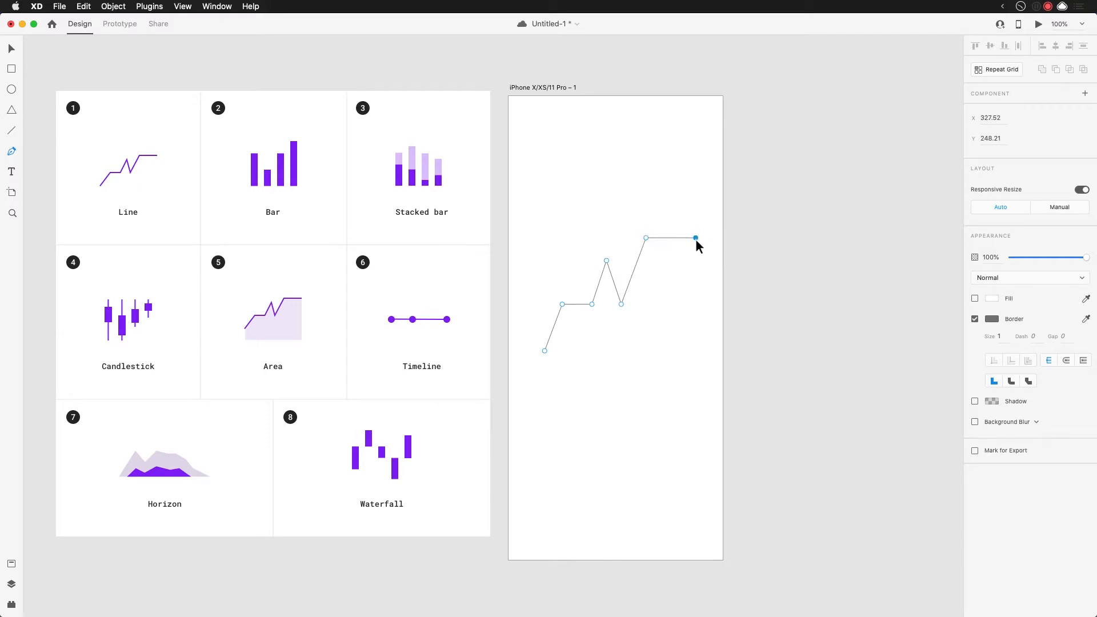
pyautogui.press('Escape')
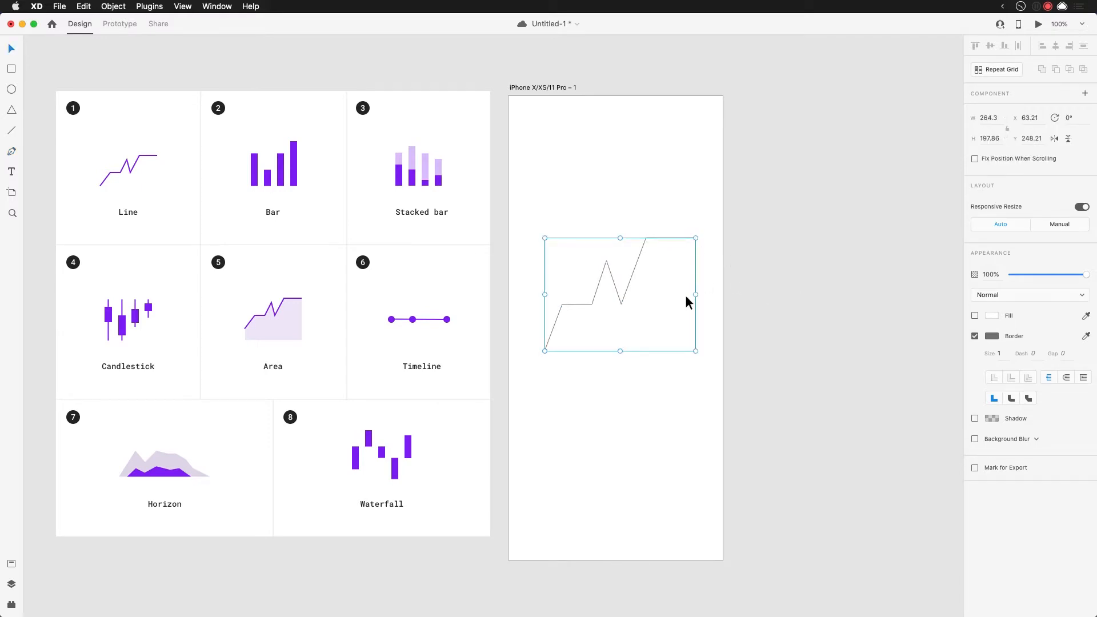
pyautogui.click(749, 250)
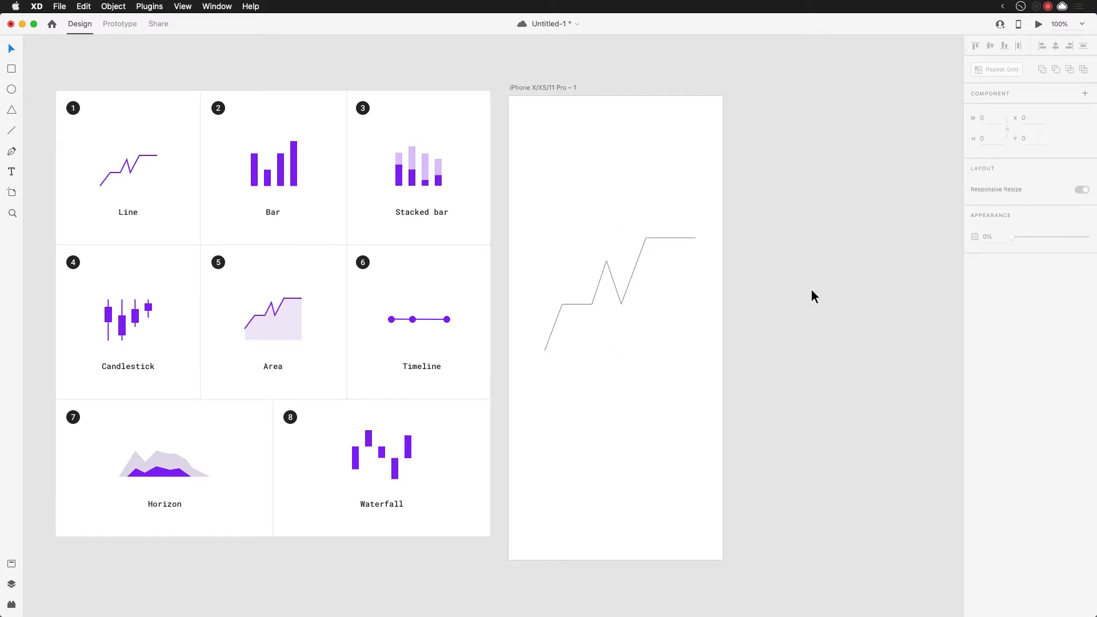
pyautogui.click(640, 270)
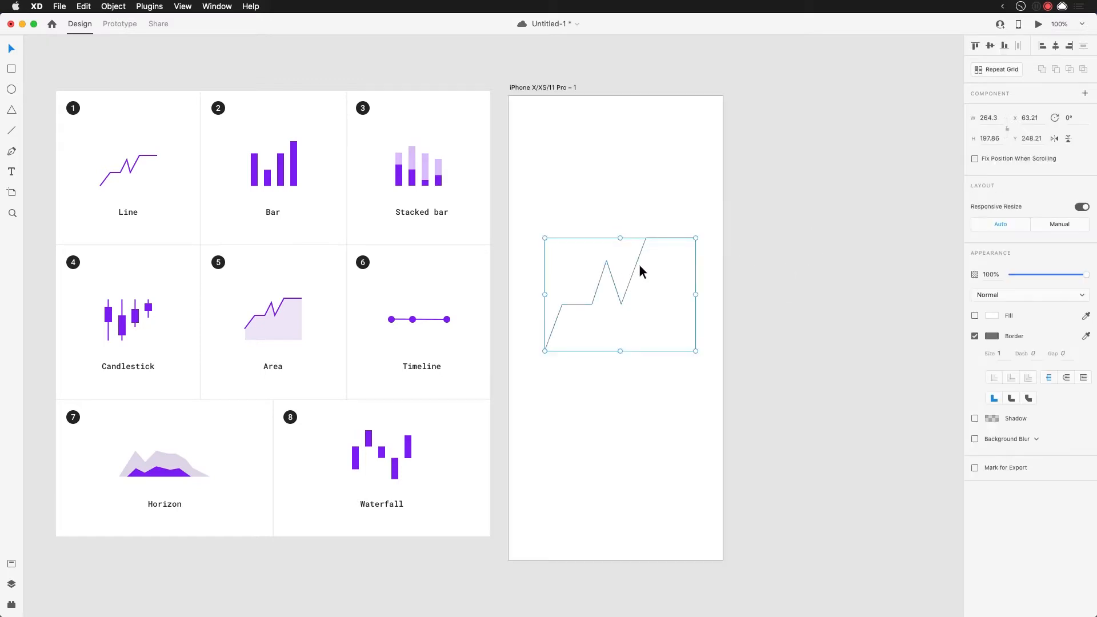
pyautogui.click(781, 268)
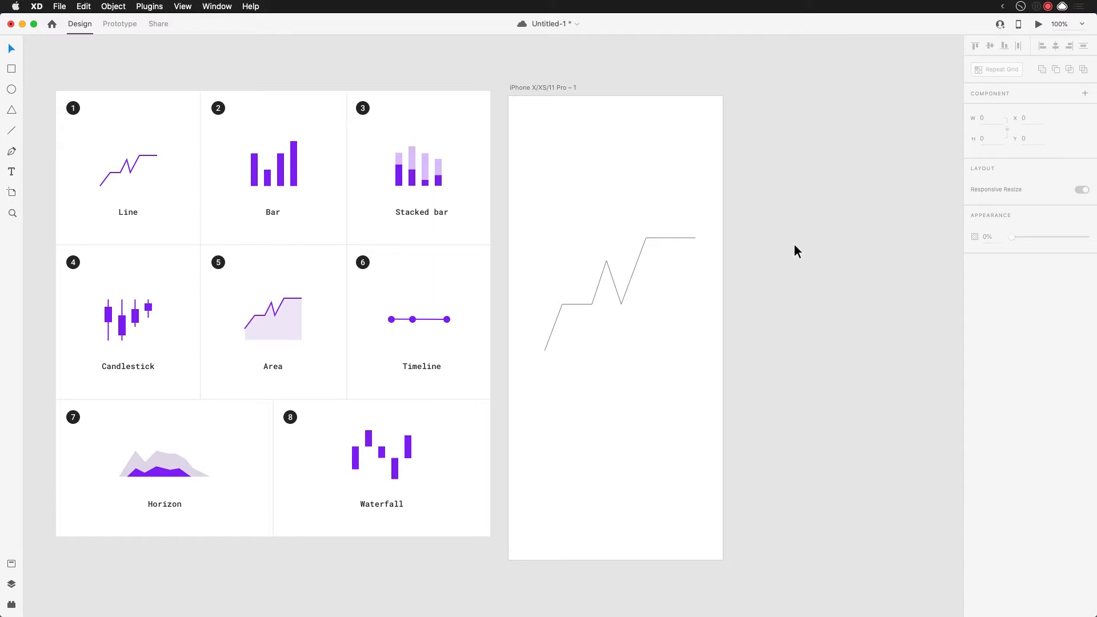
pyautogui.click(633, 274)
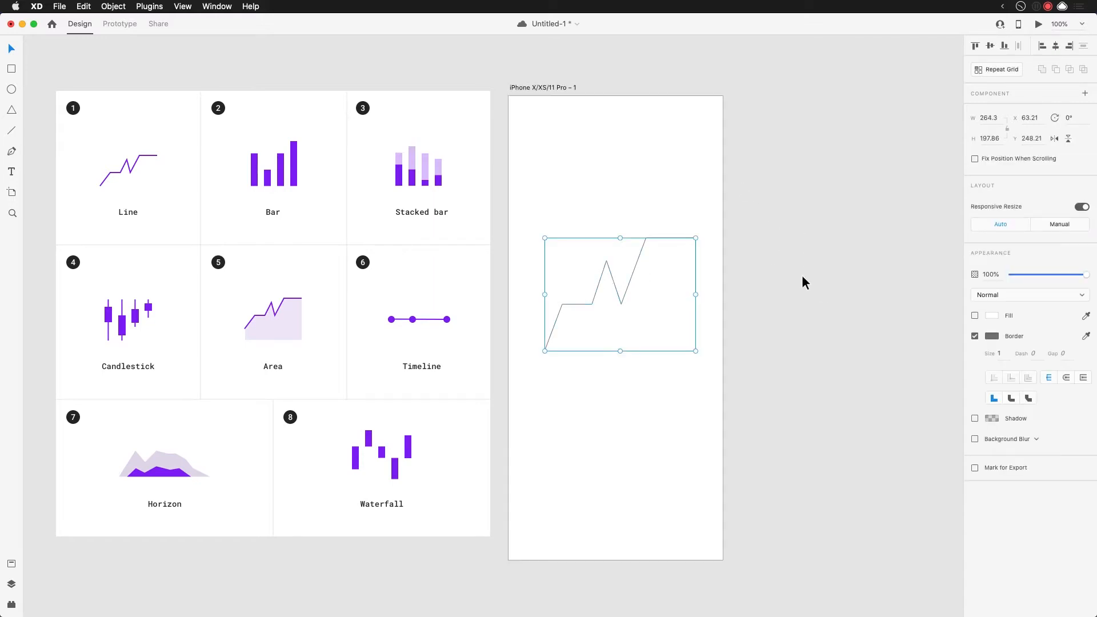
pyautogui.press('super+shift+a')
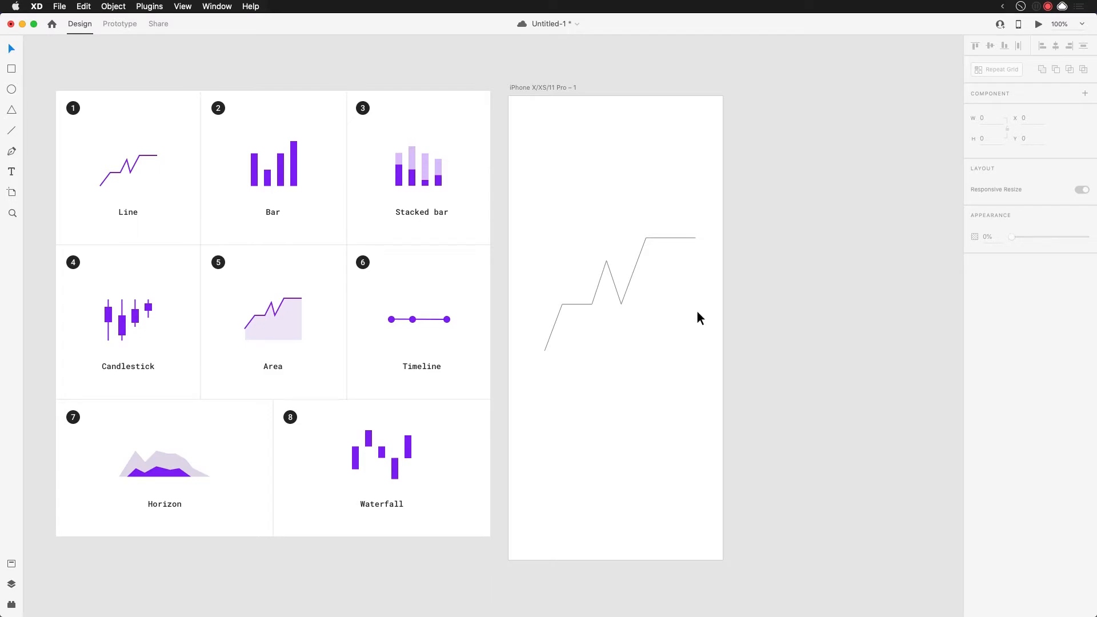
pyautogui.click(631, 271)
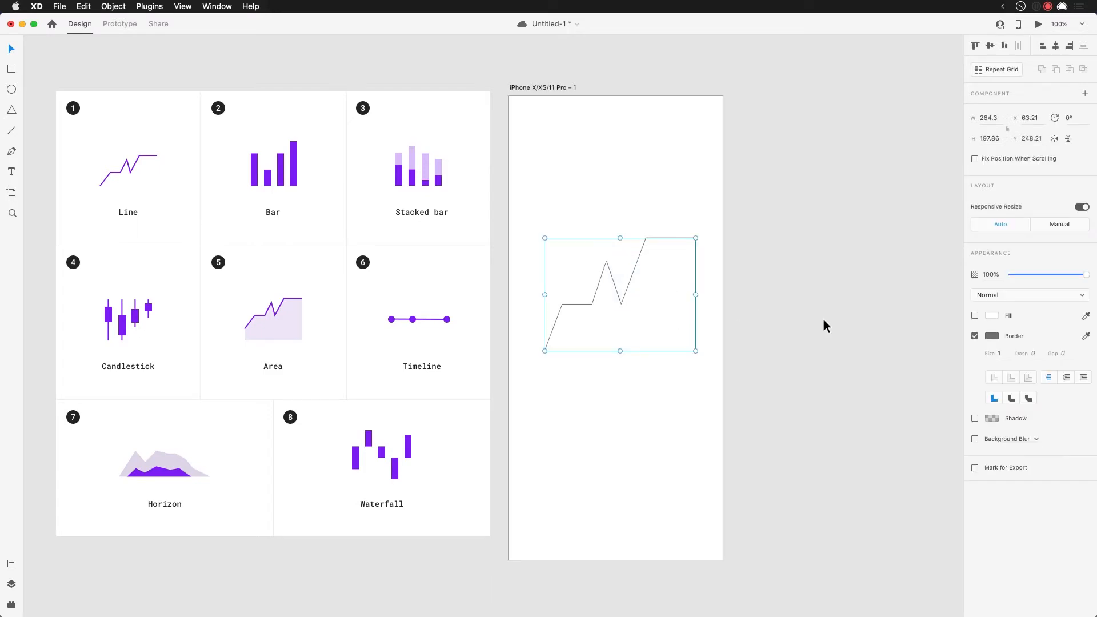
# Set the zigzag line's border colour to dark blue #0C05B7
pyautogui.click(593, 280)
pyautogui.click(631, 280)
pyautogui.click(997, 340)
pyautogui.moveTo(954, 323)
pyautogui.mouseDown()
pyautogui.moveTo(952, 312)
pyautogui.moveTo(968, 308)
pyautogui.moveTo(942, 297)
pyautogui.mouseUp()
pyautogui.click(954, 310)
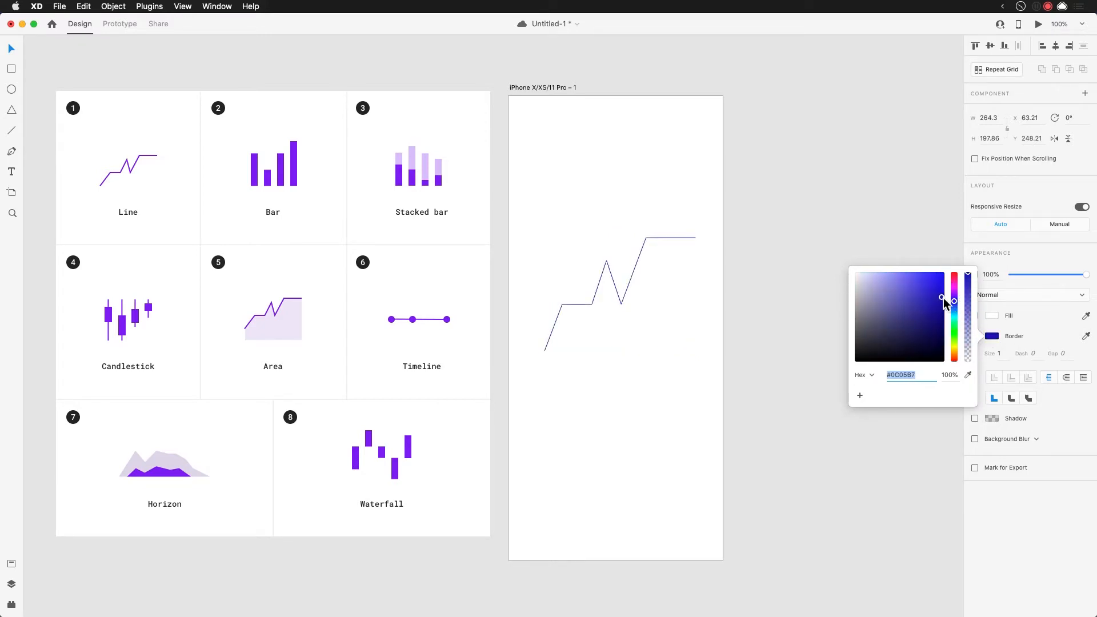
pyautogui.click(1039, 308)
# Set the zigzag line's border size to 3 and deselect it
pyautogui.click(1000, 353)
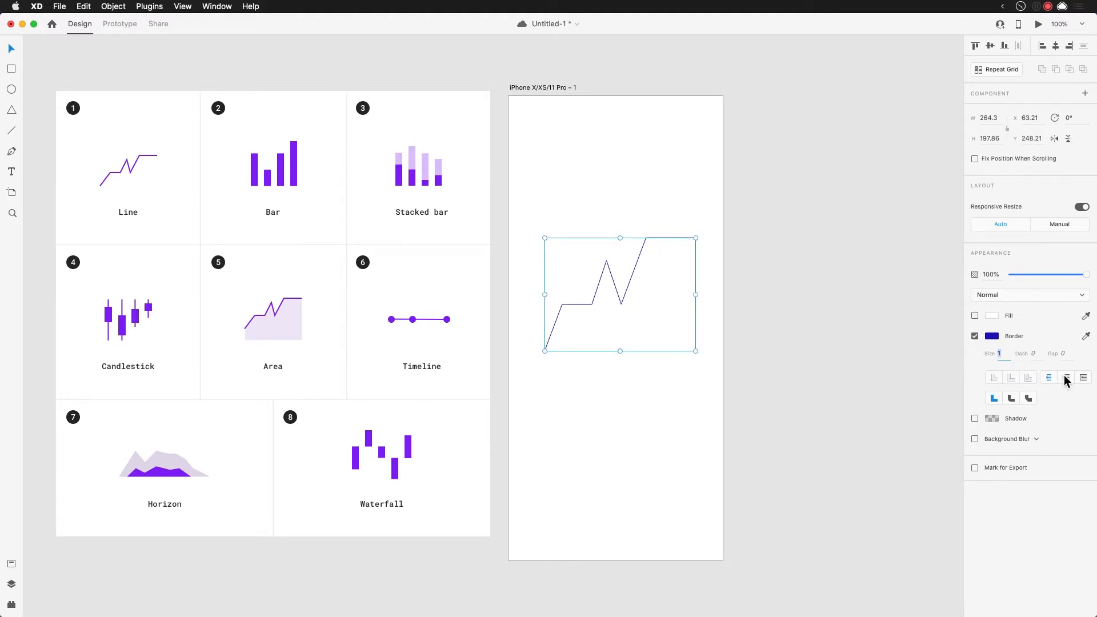
pyautogui.press('Up')
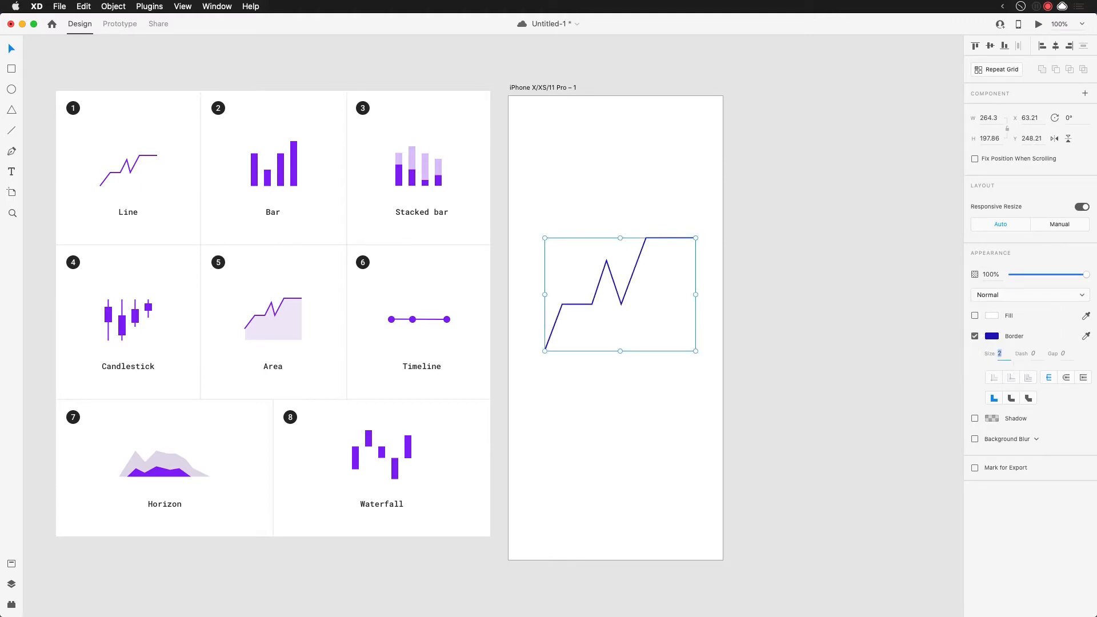
pyautogui.press('Up')
pyautogui.click(852, 385)
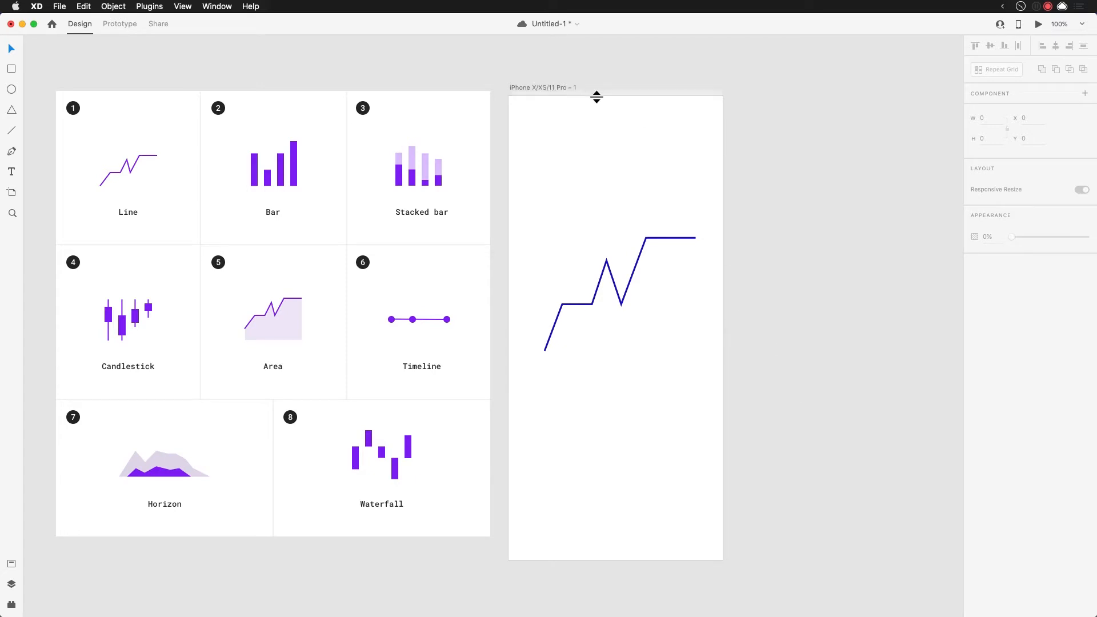
# Duplicate the artboard containing the line graph
pyautogui.click(559, 87)
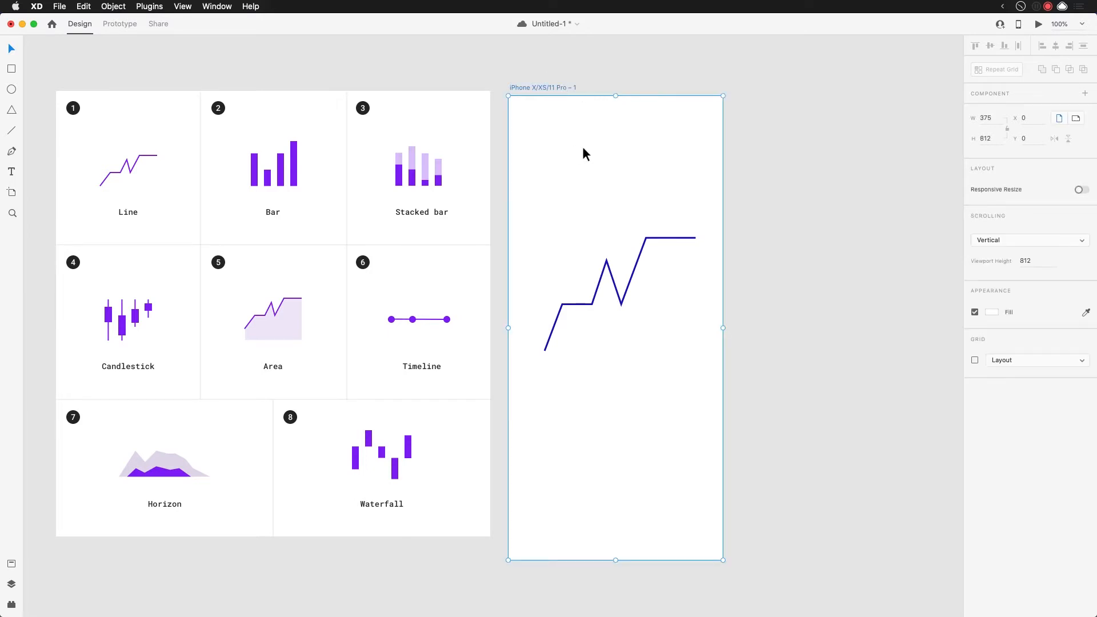
pyautogui.click(546, 70)
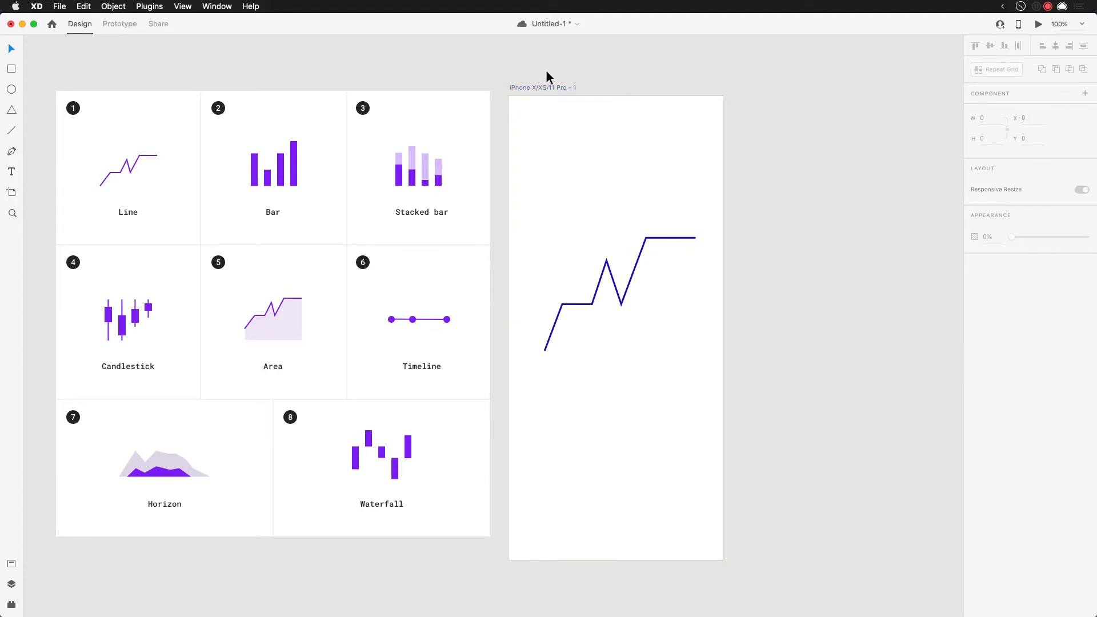
pyautogui.click(551, 87)
pyautogui.press('super+d')
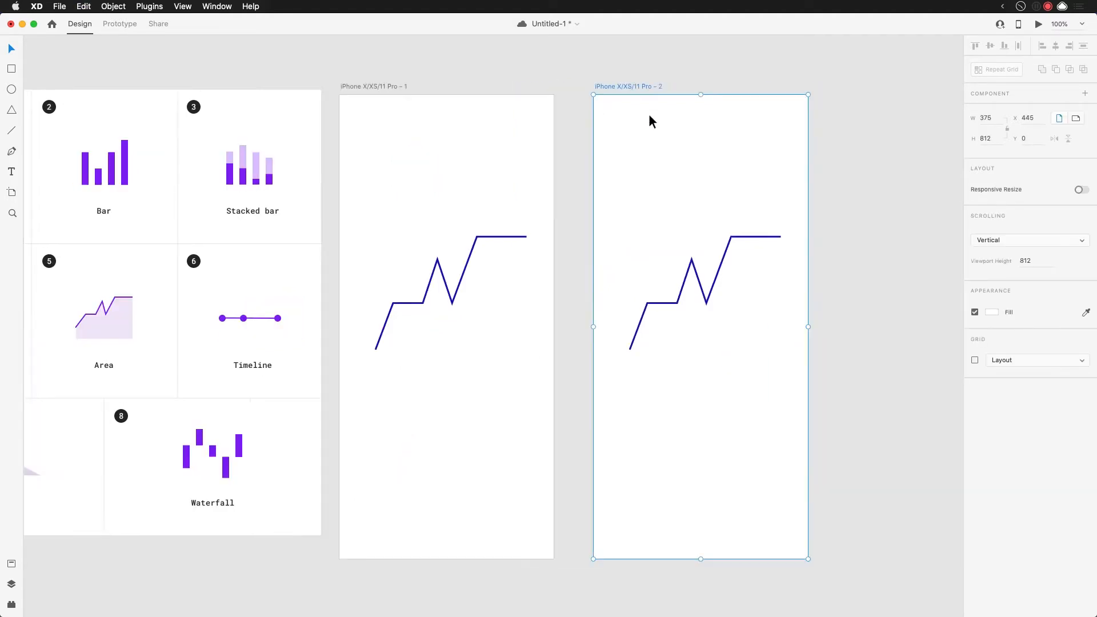
# Move the chart types image below the artboards, to about X 703, Y 940
pyautogui.click(692, 215)
pyautogui.moveTo(400, 284); pyautogui.dragTo(623, 283)
pyautogui.moveTo(507, 235); pyautogui.dragTo(448, 316)
pyautogui.moveTo(166, 221); pyautogui.dragTo(524, 585)
pyautogui.scroll(-5, 548, 534)
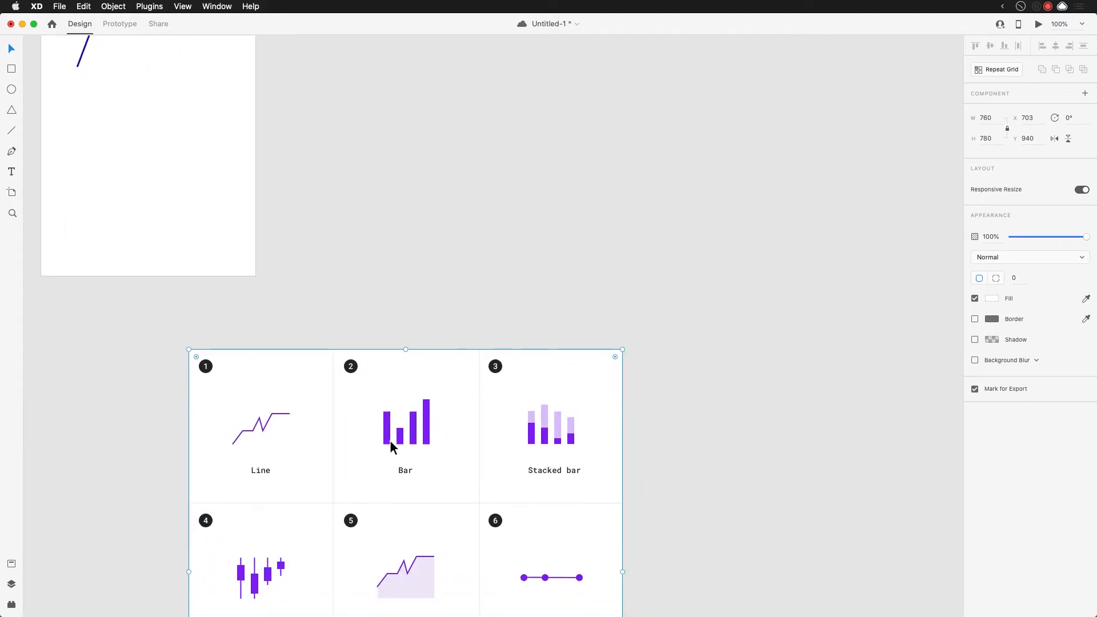
pyautogui.moveTo(495, 280); pyautogui.dragTo(542, 498)
# Add a blank 375 × 812 artboard to the right of the duplicated one
pyautogui.click(547, 351)
pyautogui.click(141, 77)
pyautogui.press('Escape')
pyautogui.press('a')
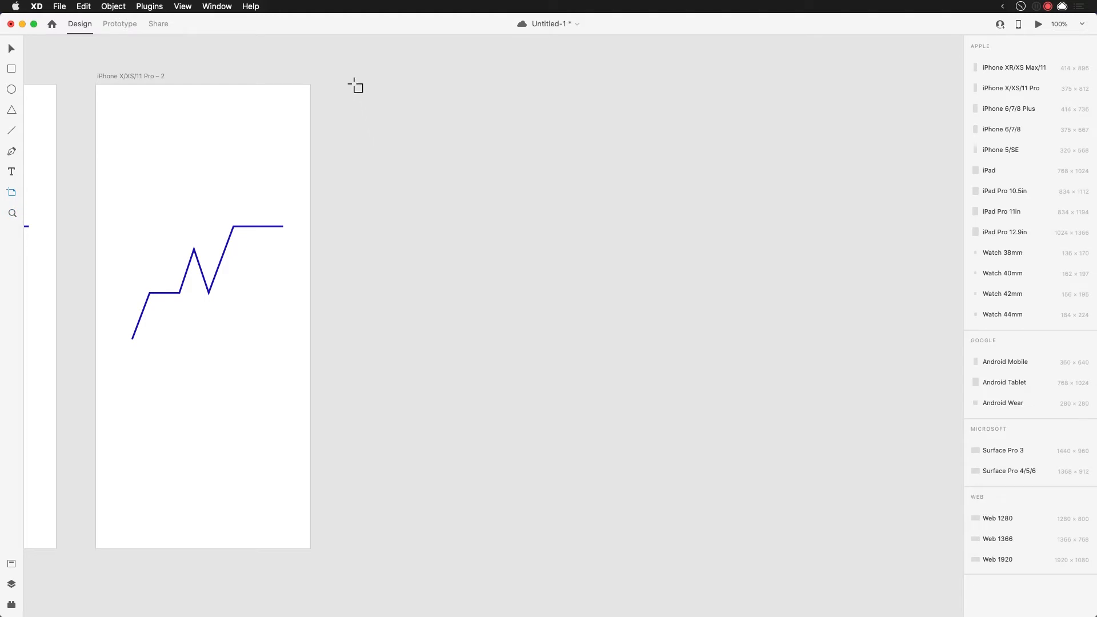
pyautogui.click(355, 86)
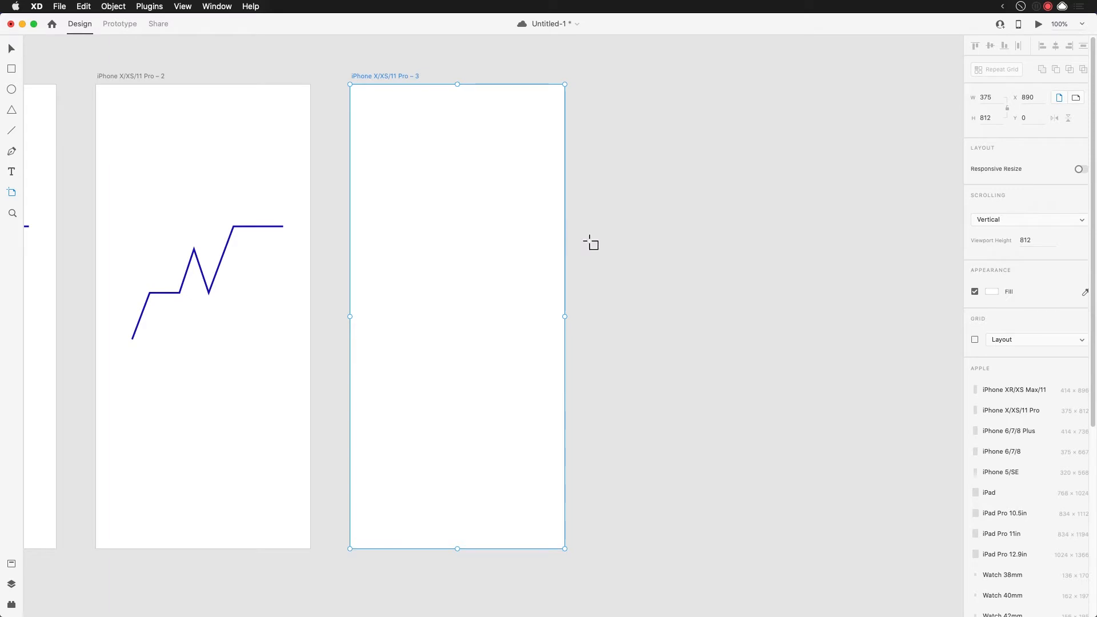
pyautogui.scroll(-5, 522, 434)
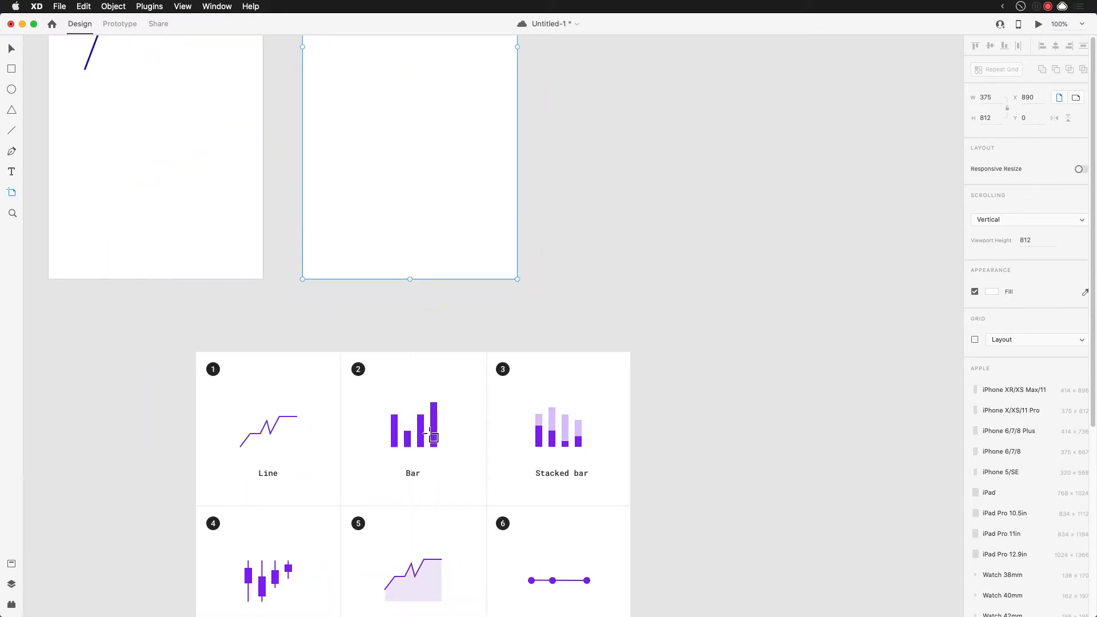
pyautogui.moveTo(433, 381)
pyautogui.mouseDown()
pyautogui.moveTo(362, 419)
pyautogui.moveTo(454, 479)
pyautogui.moveTo(434, 379)
pyautogui.mouseUp()
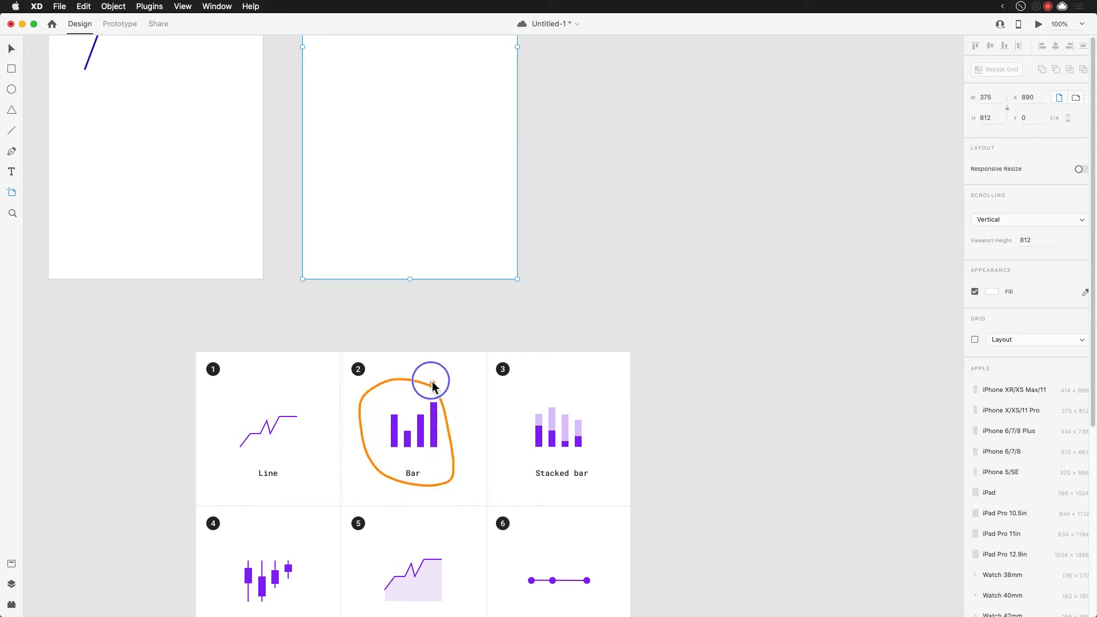
pyautogui.scroll(10, 453, 488)
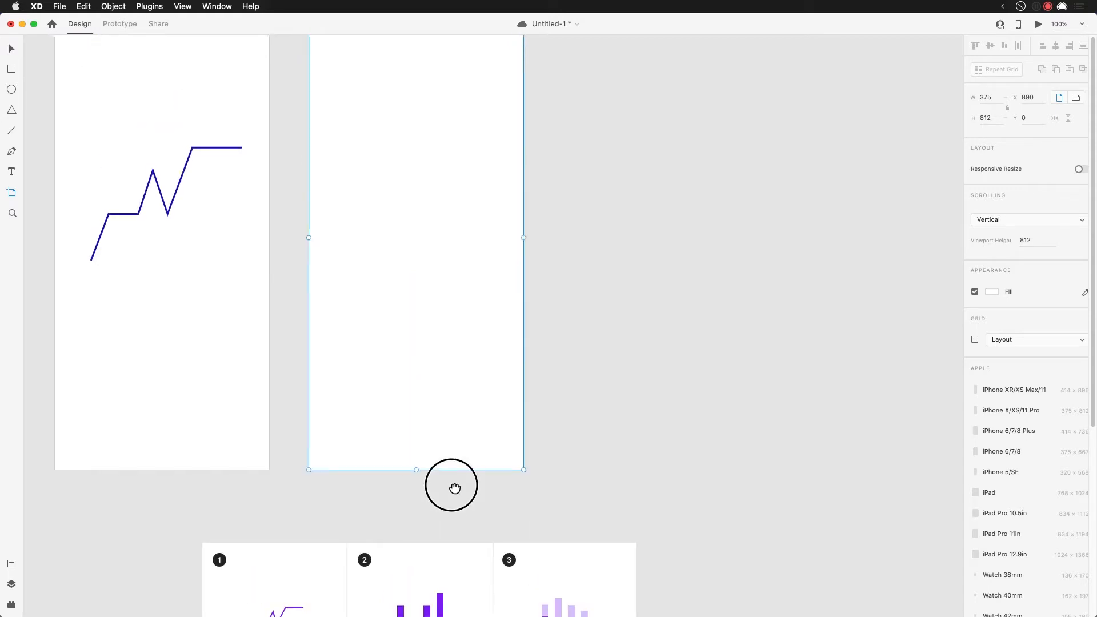
pyautogui.moveTo(461, 499); pyautogui.dragTo(471, 522)
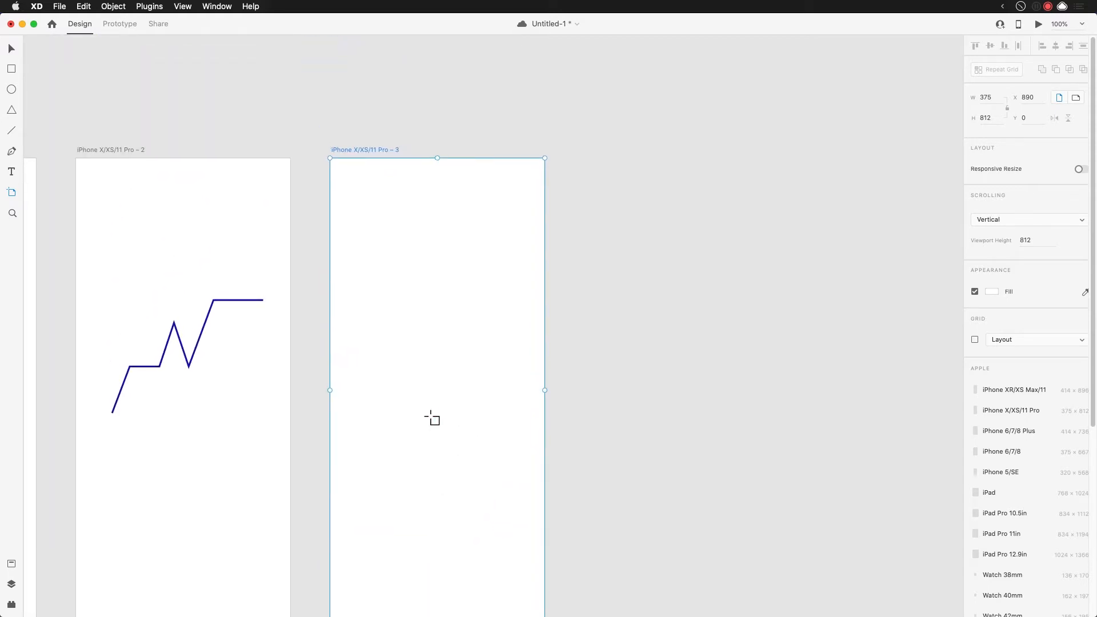
pyautogui.press('super+s')
pyautogui.moveTo(389, 323); pyautogui.dragTo(398, 420)
pyautogui.press('super+z')
# Draw a vertical line about 246 tall on the blank artboard and set its border size to 20
pyautogui.press('l')
pyautogui.moveTo(378, 292); pyautogui.dragTo(400, 432)
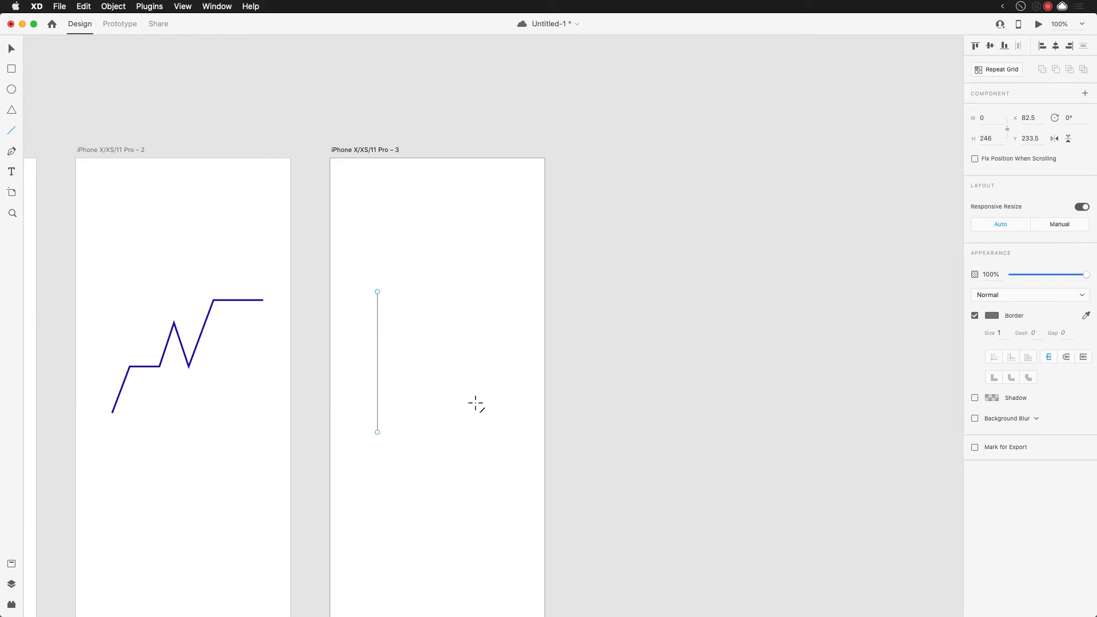
pyautogui.click(1001, 334)
pyautogui.scroll(-5, 510, 593)
pyautogui.scroll(-2, 491, 579)
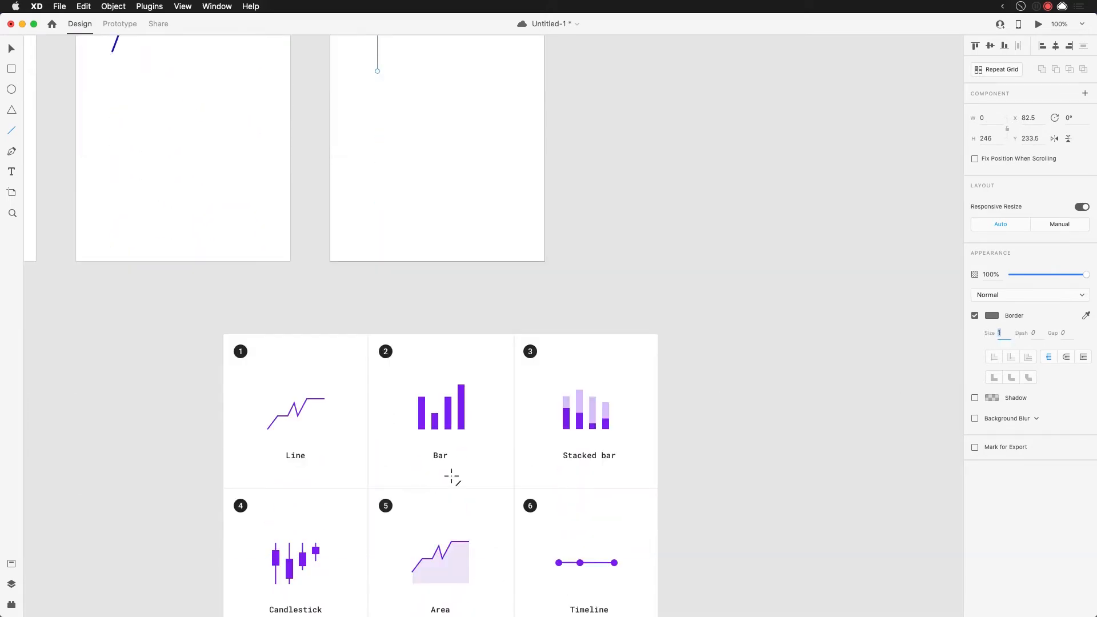
pyautogui.scroll(4, 628, 422)
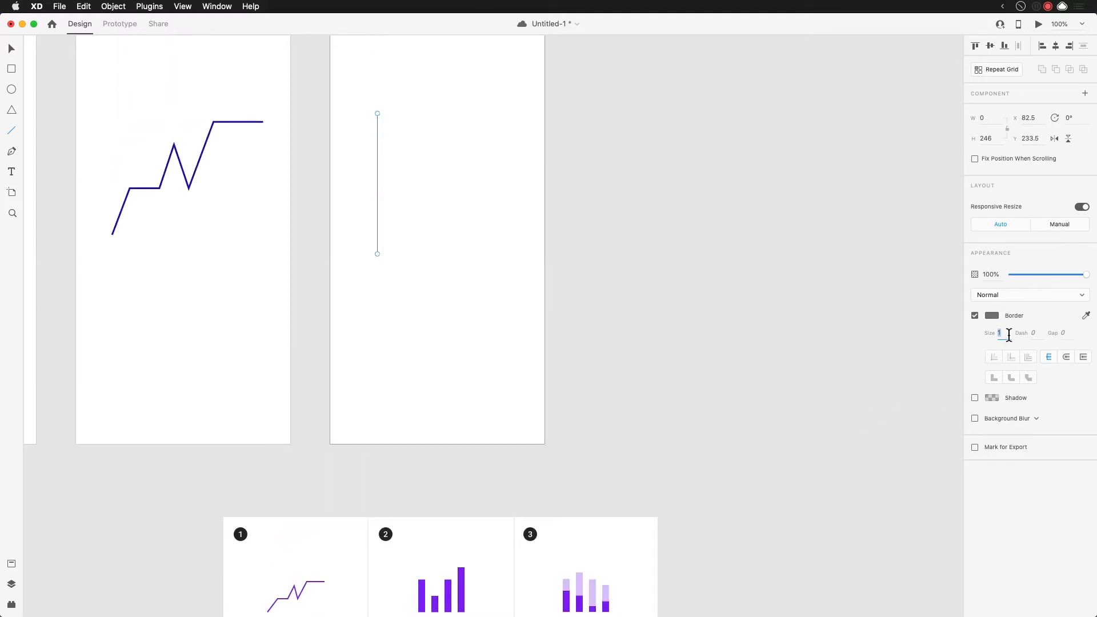
pyautogui.press('Up')
pyautogui.press('Up')
pyautogui.press('Up')
pyautogui.press('Up')
pyautogui.press('Up')
pyautogui.press('Up')
pyautogui.press('Up')
pyautogui.press('Up')
pyautogui.press('Up')
pyautogui.press('Up')
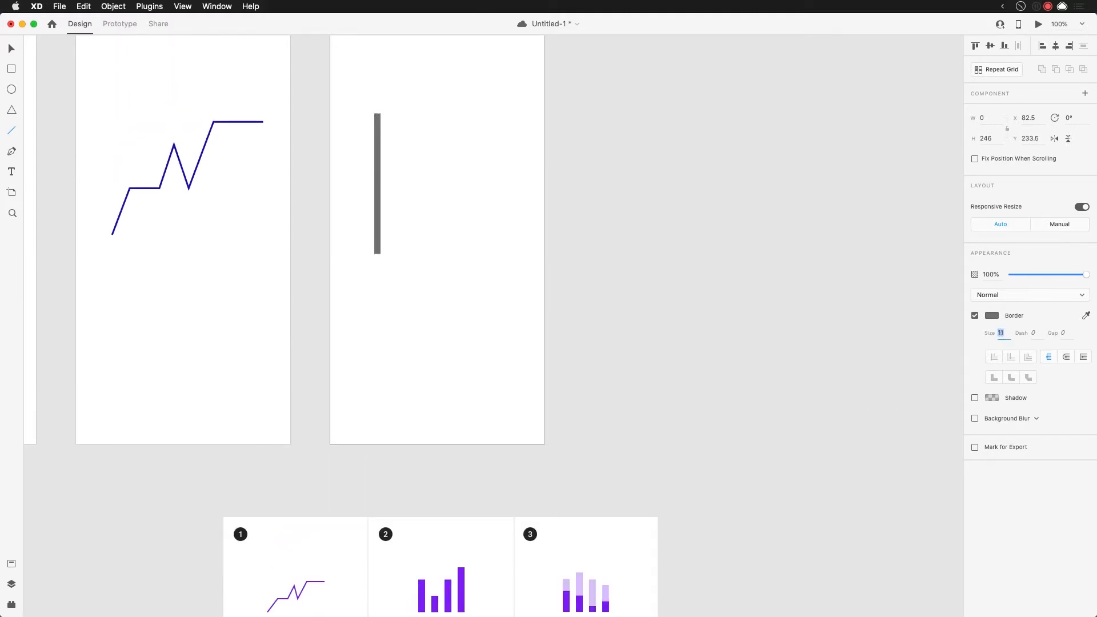
pyautogui.press('Up')
pyautogui.press('Up')
pyautogui.press('Up')
pyautogui.press('Up')
pyautogui.press('Up')
pyautogui.press('Up')
pyautogui.press('Up')
pyautogui.press('Up')
pyautogui.press('Up')
pyautogui.press('Up')
pyautogui.press('Up')
pyautogui.press('Up')
pyautogui.press('Down')
pyautogui.press('Down')
pyautogui.press('Down')
pyautogui.press('Down')
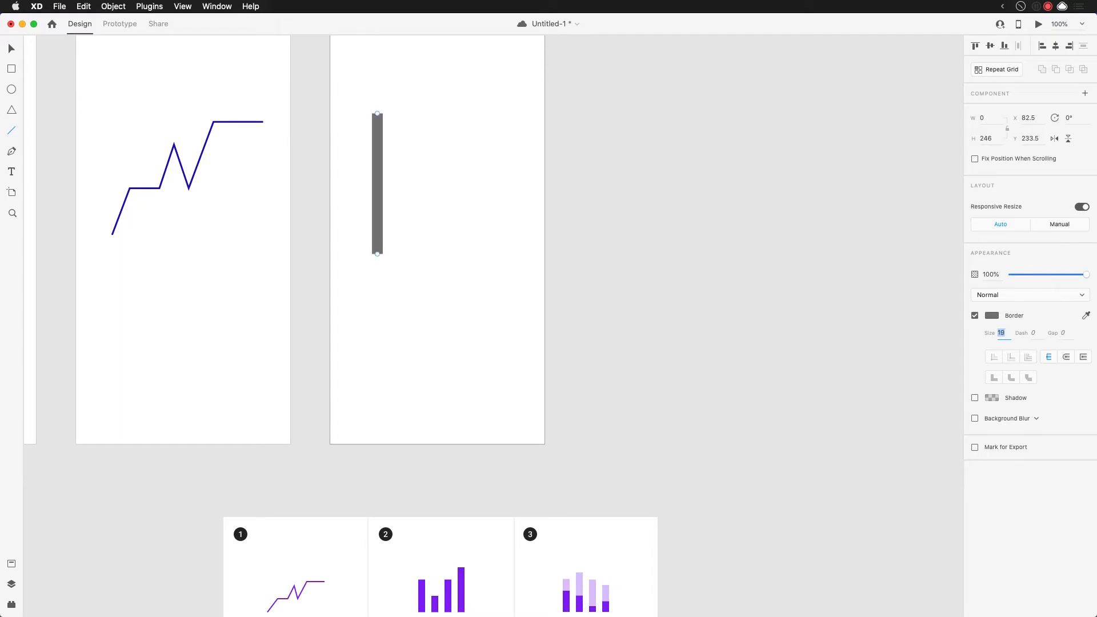
pyautogui.press('Up')
pyautogui.scroll(2, 441, 299)
pyautogui.click(431, 323)
# Move the thick bar to about X 103.5, Y 232.5 and repeat it horizontally as a four-bar Repeat Grid
pyautogui.moveTo(381, 260); pyautogui.dragTo(393, 259)
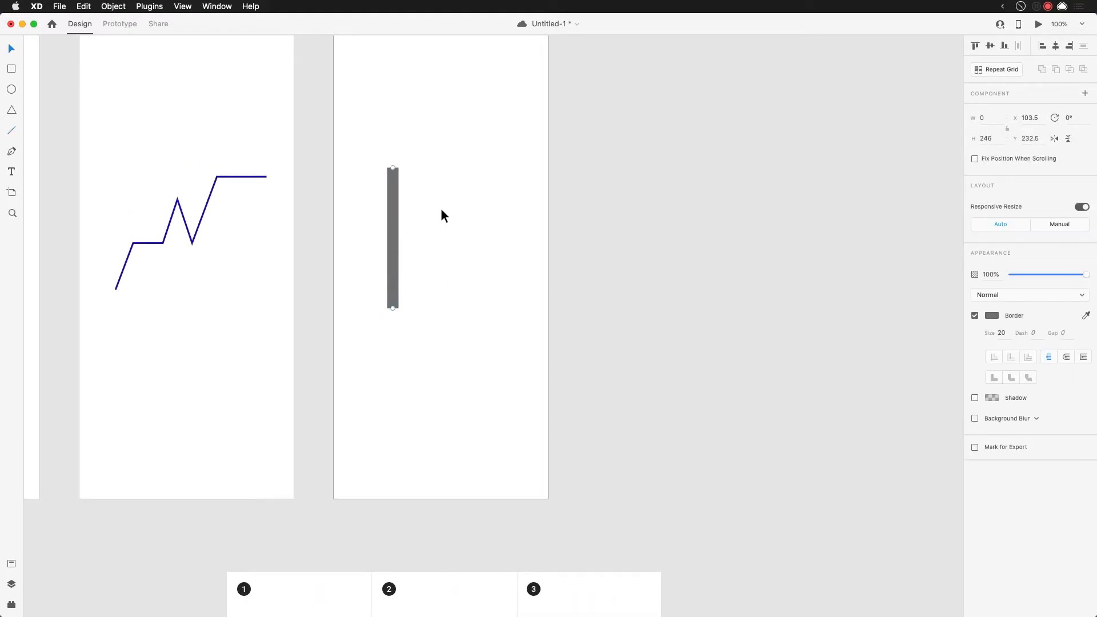
pyautogui.press('super+r')
pyautogui.moveTo(398, 236); pyautogui.dragTo(473, 236)
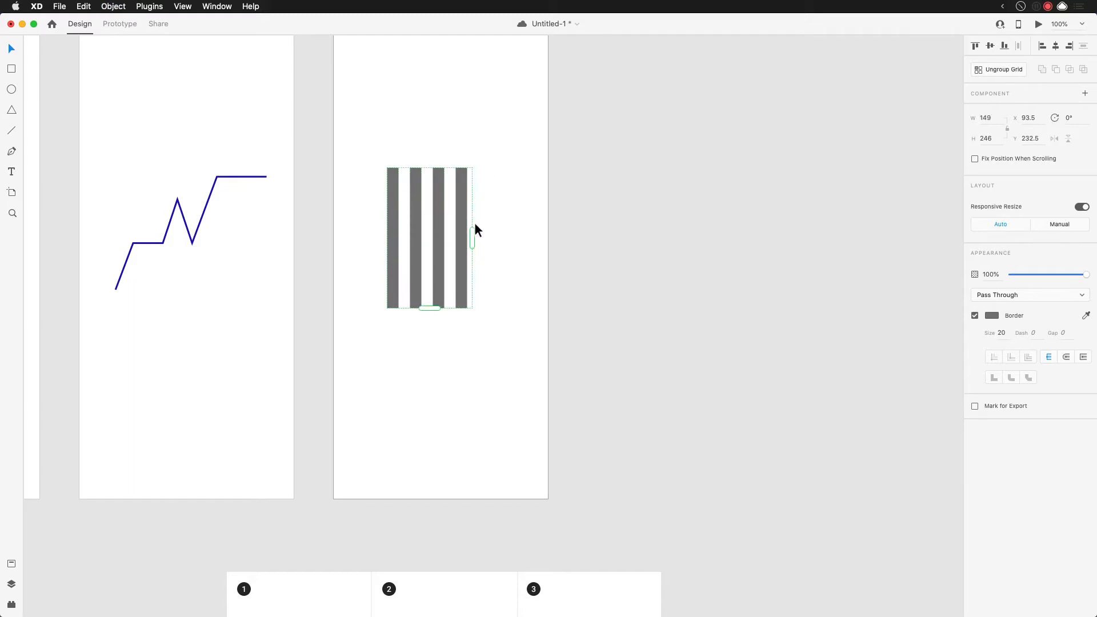
# Widen the gaps between the four repeated bars until the grid is about 188 wide, and deselect it
pyautogui.click(470, 237)
pyautogui.moveTo(455, 239); pyautogui.dragTo(462, 242)
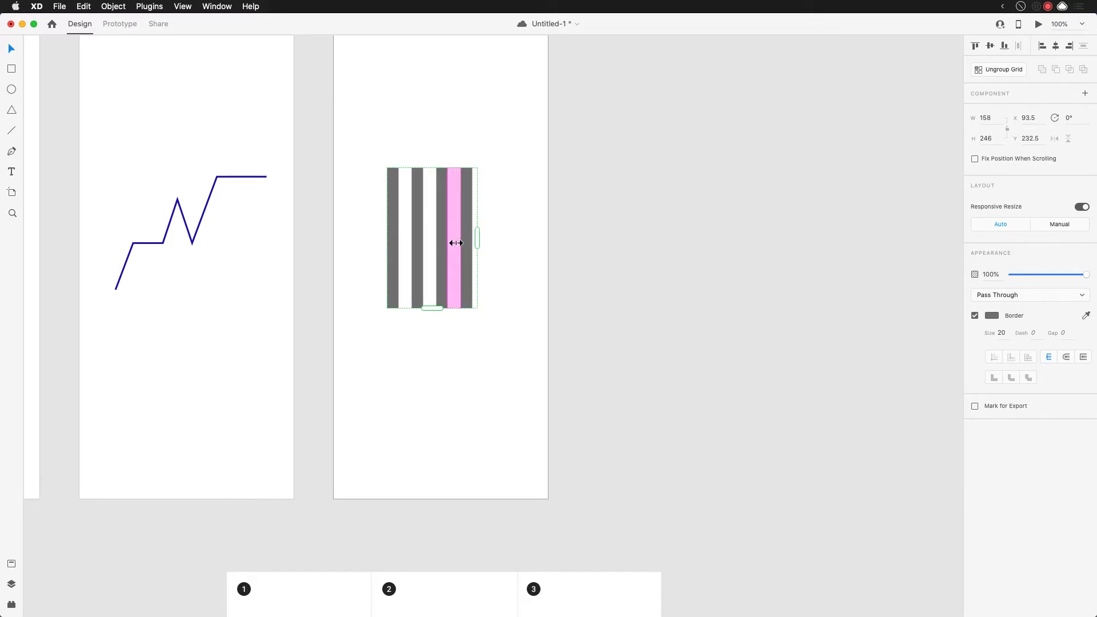
pyautogui.moveTo(460, 239); pyautogui.dragTo(462, 242)
pyautogui.scroll(-5, 490, 582)
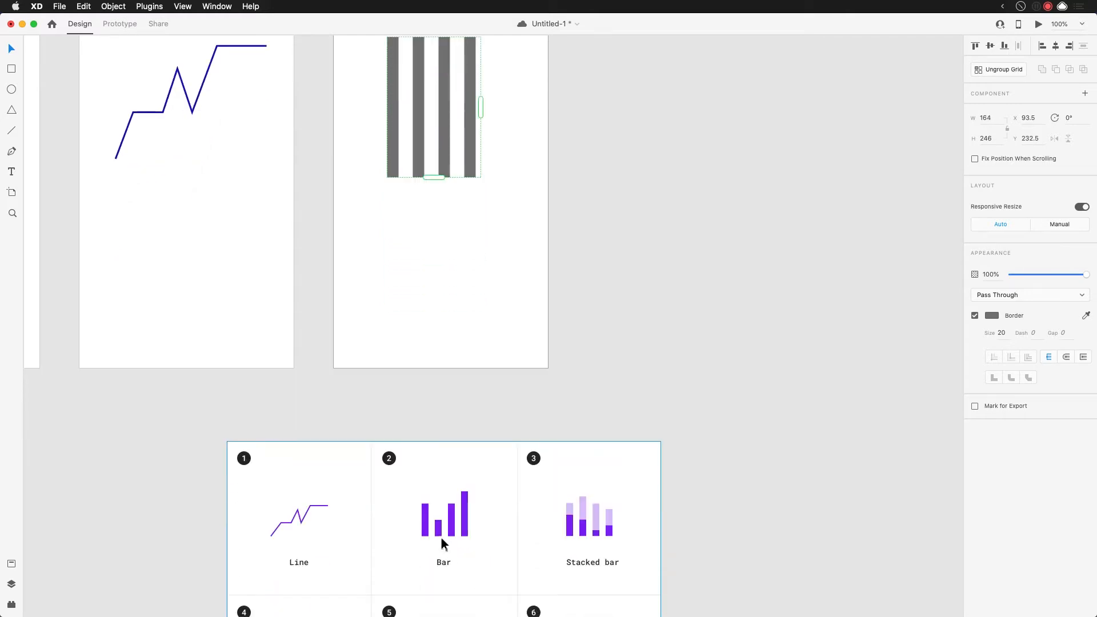
pyautogui.scroll(6, 457, 515)
pyautogui.moveTo(469, 326); pyautogui.dragTo(475, 323)
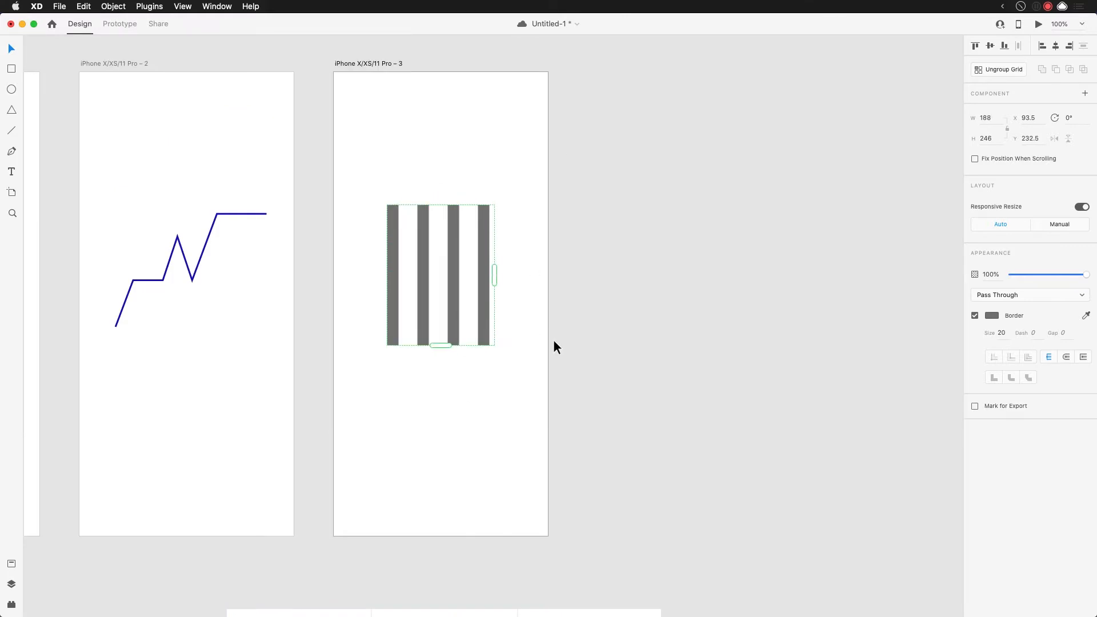
pyautogui.press('alt')
pyautogui.click(547, 166)
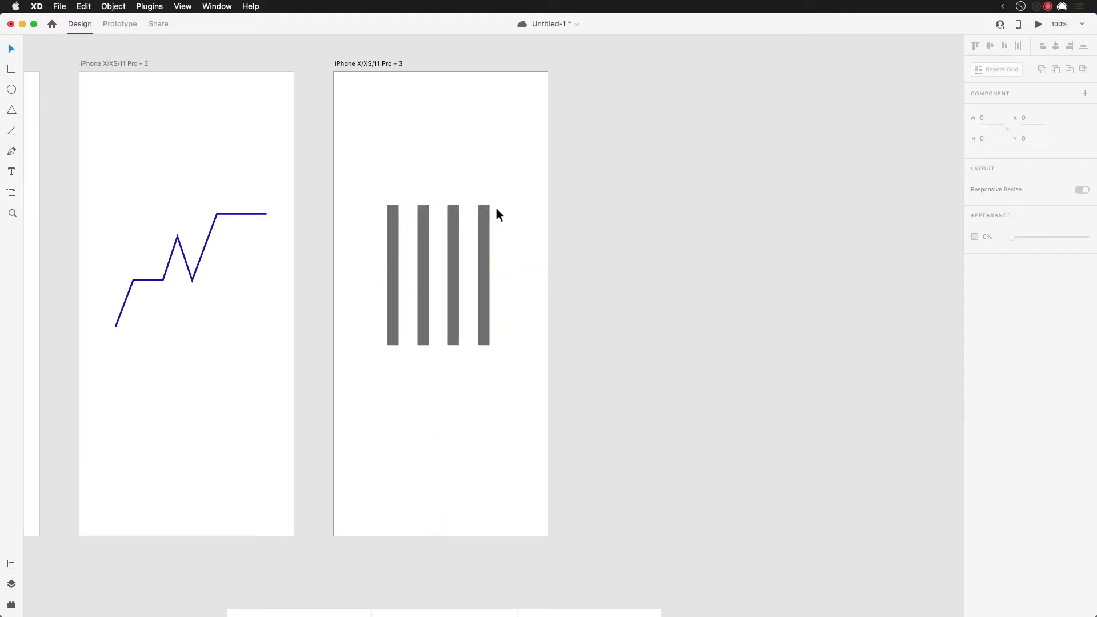
# Ungroup the Repeat Grid into separate bars and compare them with the reference bar chart
pyautogui.click(478, 246)
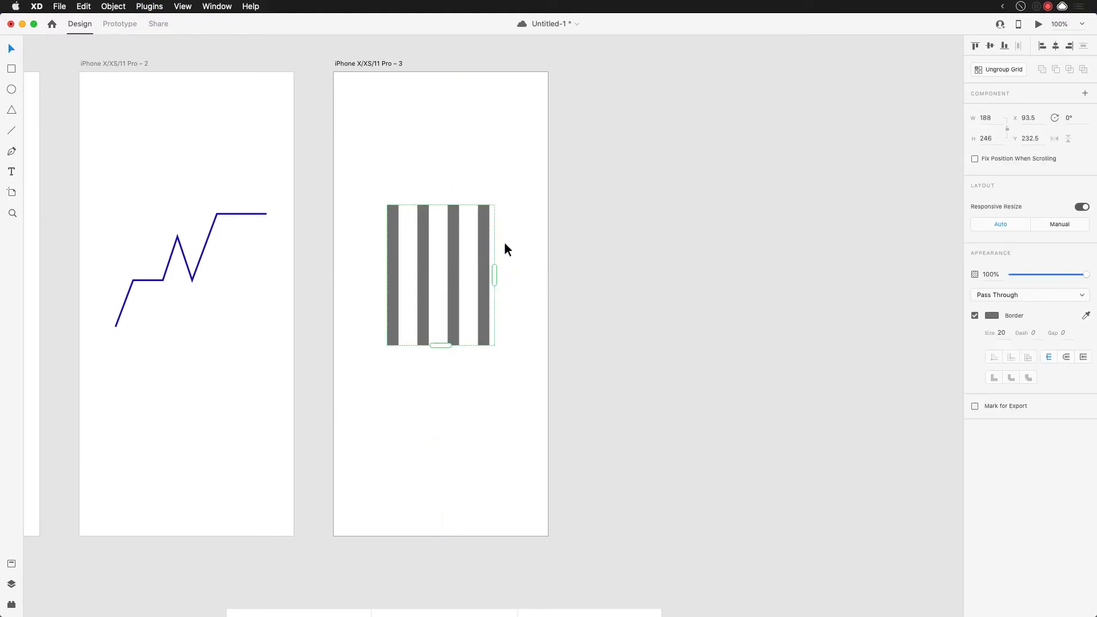
pyautogui.click(1010, 71)
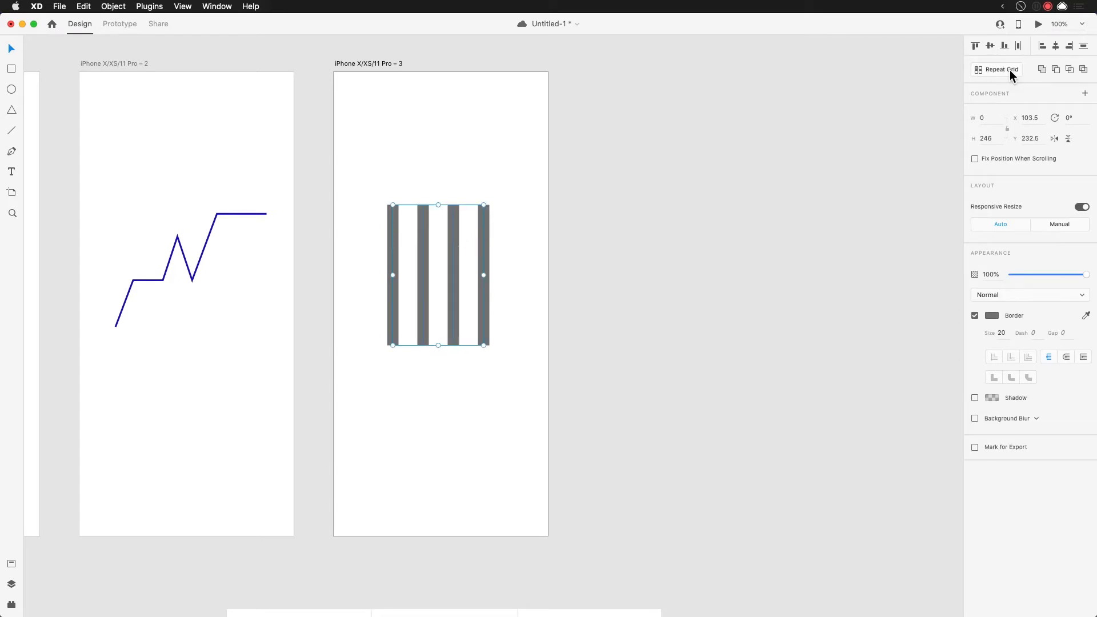
pyautogui.click(529, 248)
pyautogui.click(483, 216)
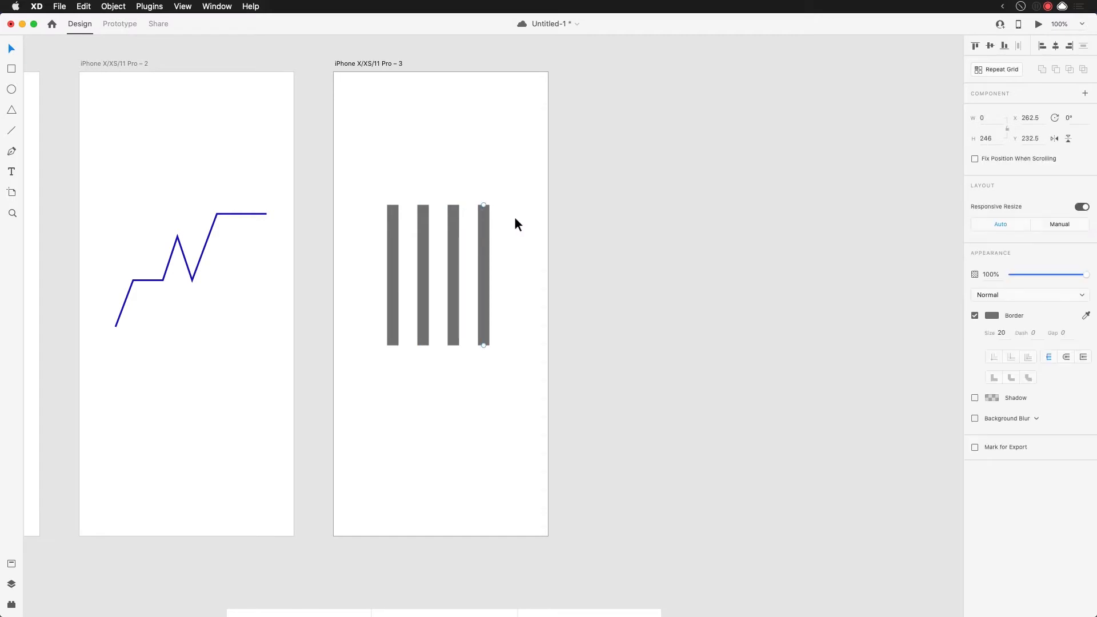
pyautogui.scroll(-8, 496, 461)
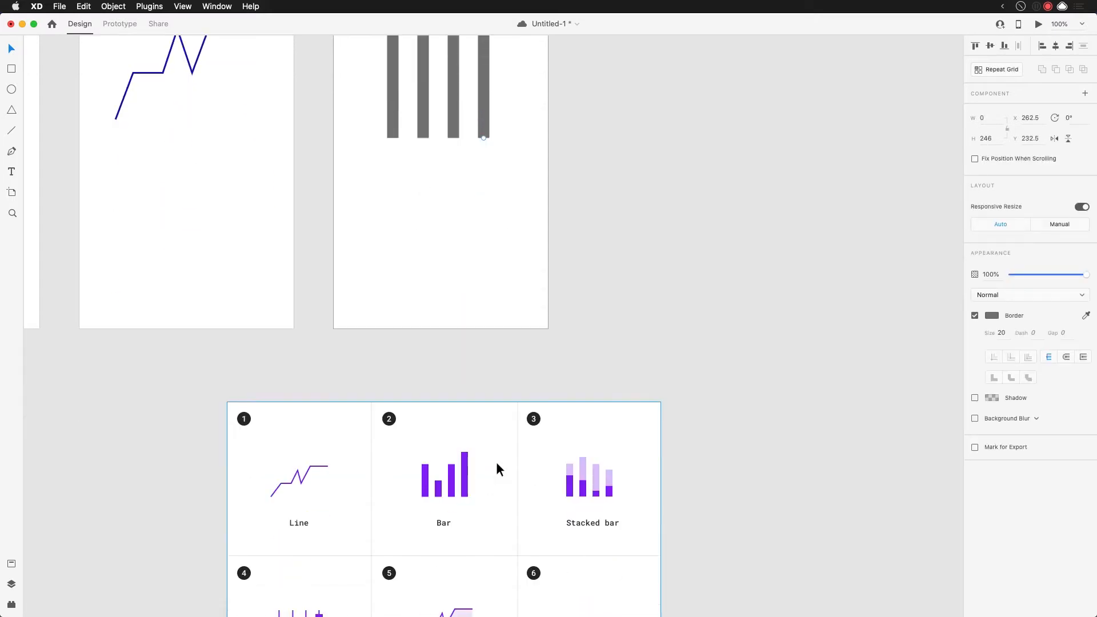
pyautogui.scroll(9, 496, 461)
# Try lowering the two middle bars to Y 262.5, and undo back to the grouped Repeat Grid
pyautogui.moveTo(411, 189); pyautogui.dragTo(462, 239)
pyautogui.hotkey('shift', 'Down')
pyautogui.hotkey('shift', 'Down')
pyautogui.hotkey('shift', 'Down')
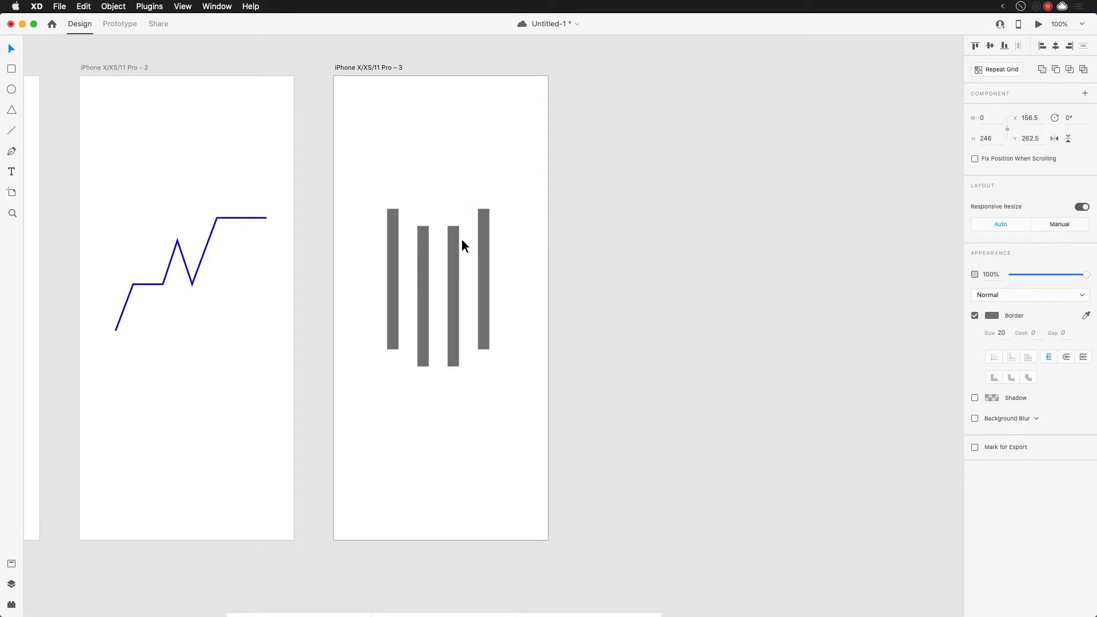
pyautogui.press('super+z')
pyautogui.press('super+z')
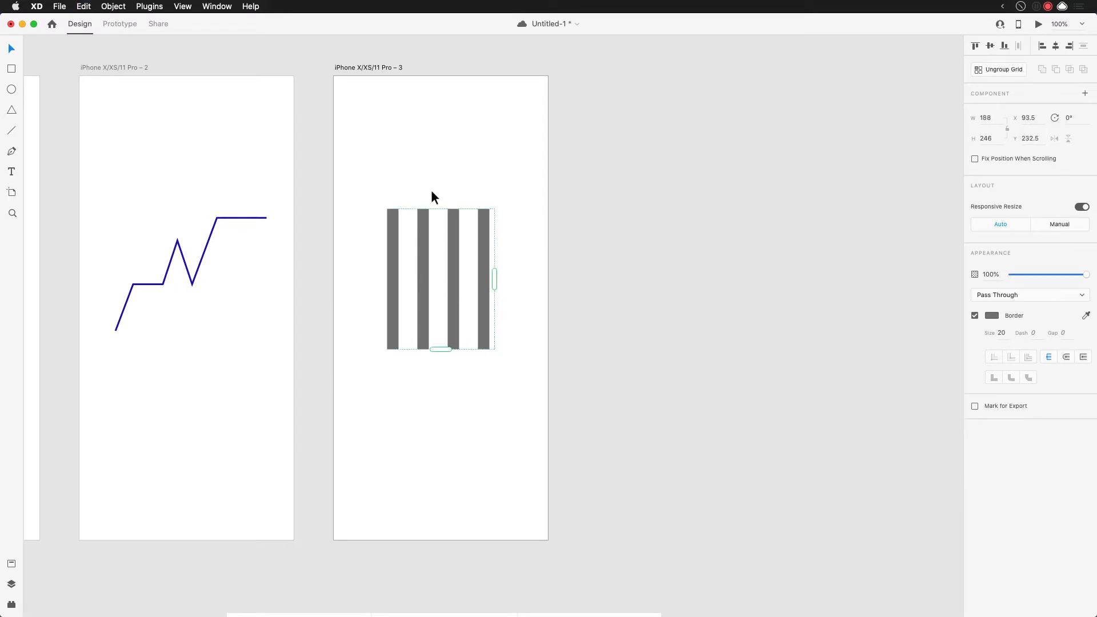
# Ungroup the four-bar Repeat Grid into individual lines and clear the selection
pyautogui.click(974, 73)
pyautogui.moveTo(421, 170); pyautogui.dragTo(458, 213)
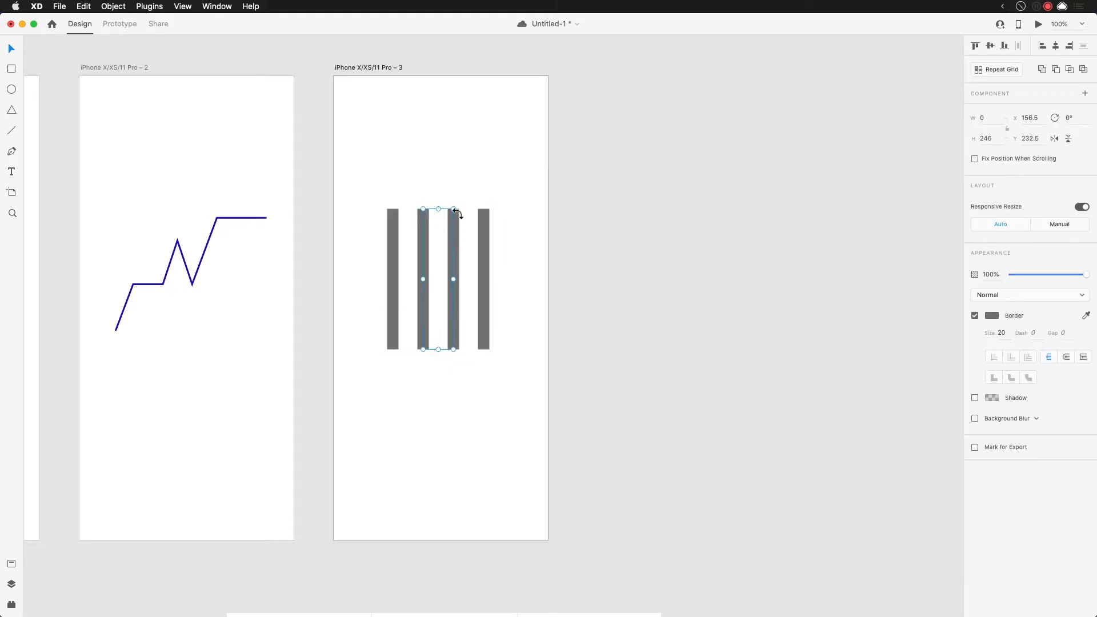
pyautogui.click(466, 200)
# Shorten the first three bars from their upper ends, the third to about 136 tall and the second the shortest
pyautogui.click(455, 210)
pyautogui.moveTo(454, 210); pyautogui.dragTo(458, 272)
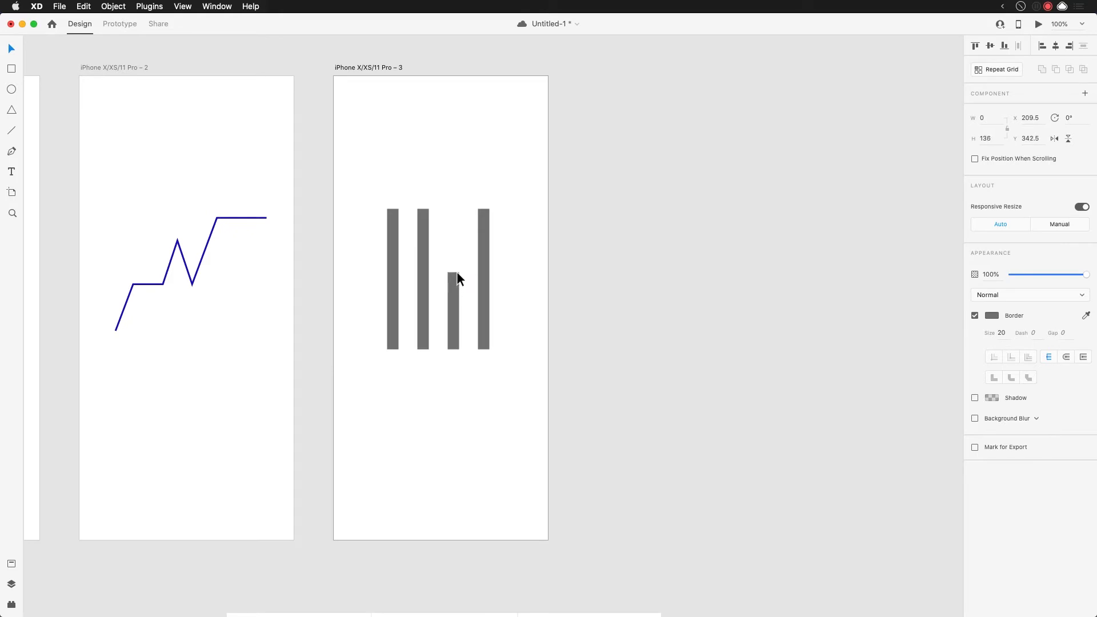
pyautogui.click(423, 217)
pyautogui.moveTo(424, 209); pyautogui.dragTo(428, 300)
pyautogui.click(396, 211)
pyautogui.moveTo(393, 210); pyautogui.dragTo(392, 279)
pyautogui.click(444, 222)
# Duplicate the artboard containing the bar chart and save the document
pyautogui.moveTo(593, 304); pyautogui.dragTo(598, 321)
pyautogui.click(387, 98)
pyautogui.press('super+d')
pyautogui.moveTo(629, 336); pyautogui.dragTo(585, 319)
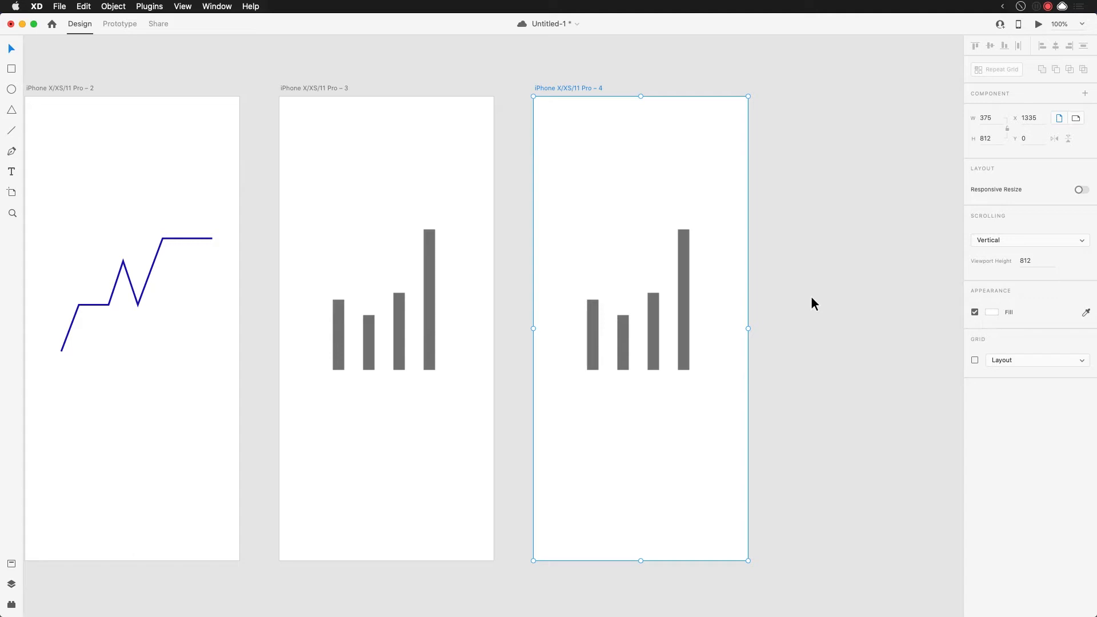
pyautogui.press('cmd+s')
# Add a blank 375 × 812 artboard to the right of the duplicated bar chart artboard
pyautogui.press('space')
pyautogui.moveTo(828, 284); pyautogui.dragTo(440, 279)
pyautogui.press('a')
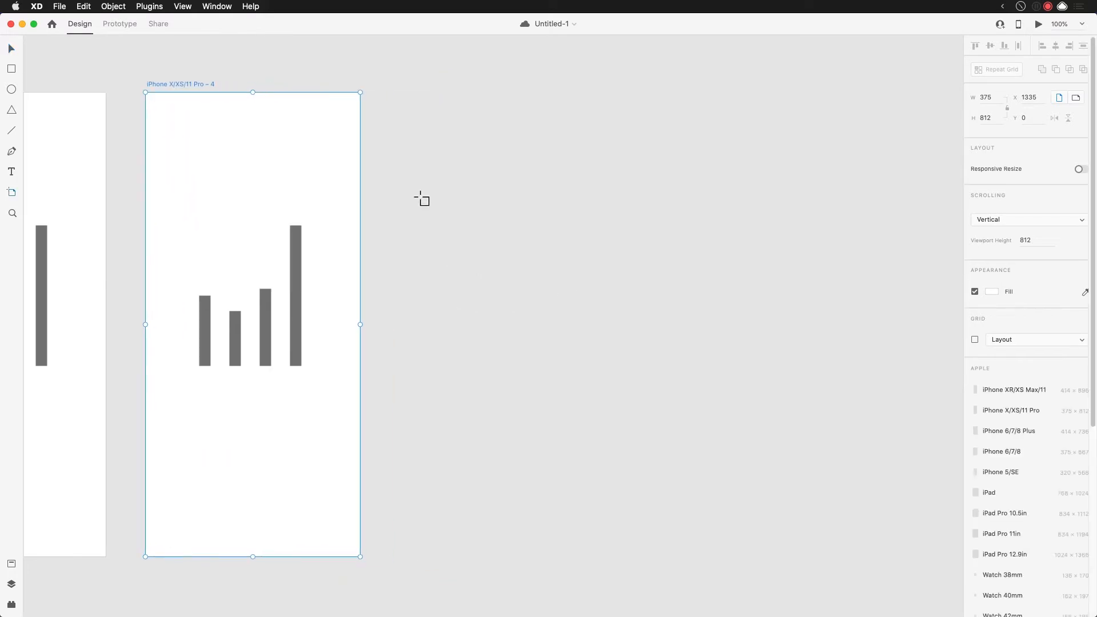
pyautogui.click(400, 92)
pyautogui.press('space')
pyautogui.moveTo(476, 257); pyautogui.dragTo(487, 315)
# Move the chart types image below the newest artboards, to about X 1450, Y 876
pyautogui.press('v')
pyautogui.moveTo(228, 486); pyautogui.dragTo(655, 450)
pyautogui.press('space')
pyautogui.moveTo(677, 461); pyautogui.dragTo(539, 542)
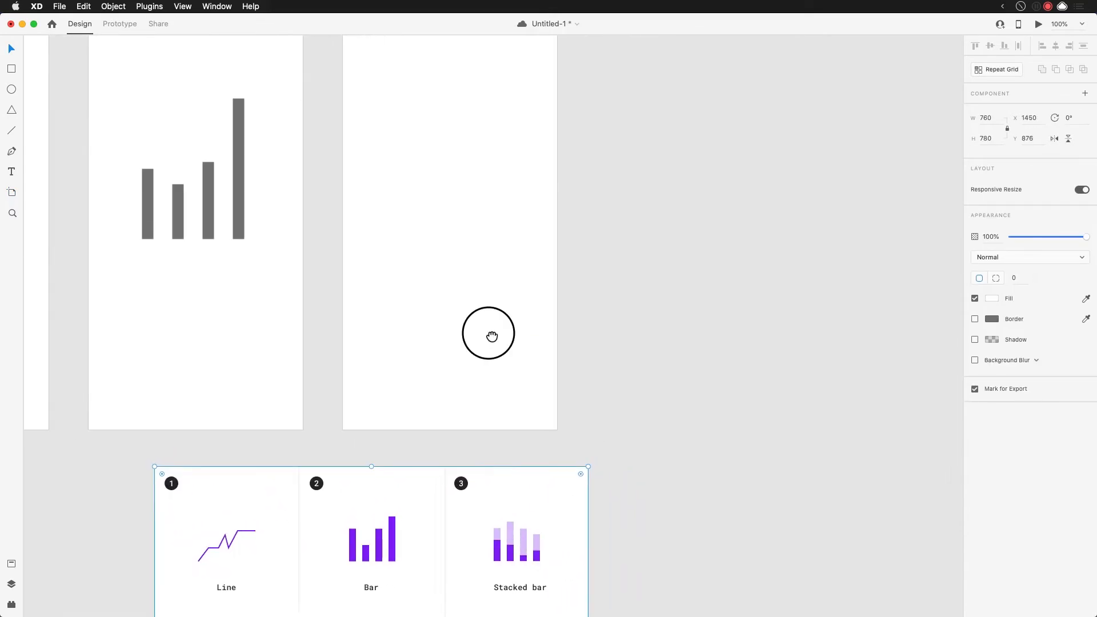
# Copy the four bars of the duplicated bar chart
pyautogui.moveTo(489, 333); pyautogui.dragTo(504, 414)
pyautogui.moveTo(311, 340); pyautogui.dragTo(136, 245)
pyautogui.press('super+c')
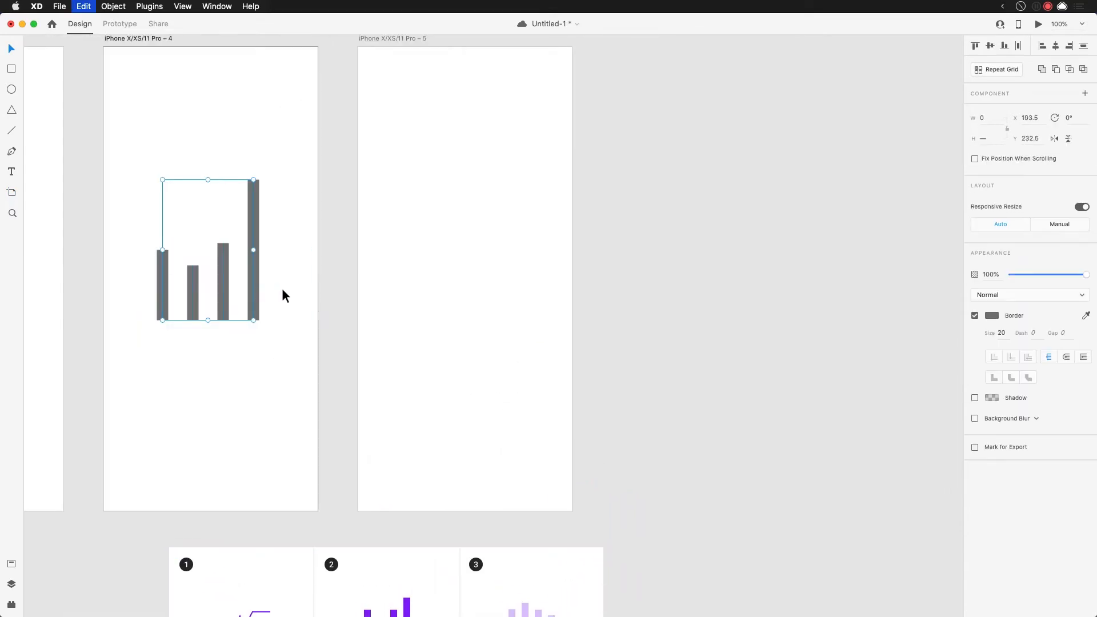
# Try pasting the copied bars onto the blank artboard, and undo the paste
pyautogui.click(446, 243)
pyautogui.press('super+v')
pyautogui.press('space')
pyautogui.moveTo(511, 379); pyautogui.dragTo(536, 395)
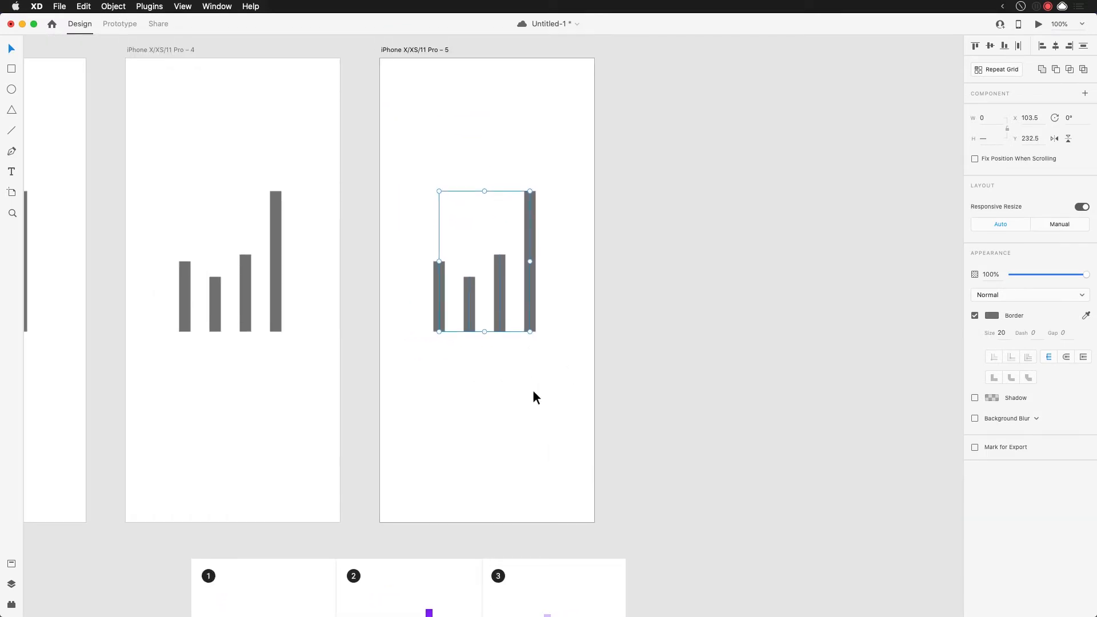
pyautogui.press('super+z')
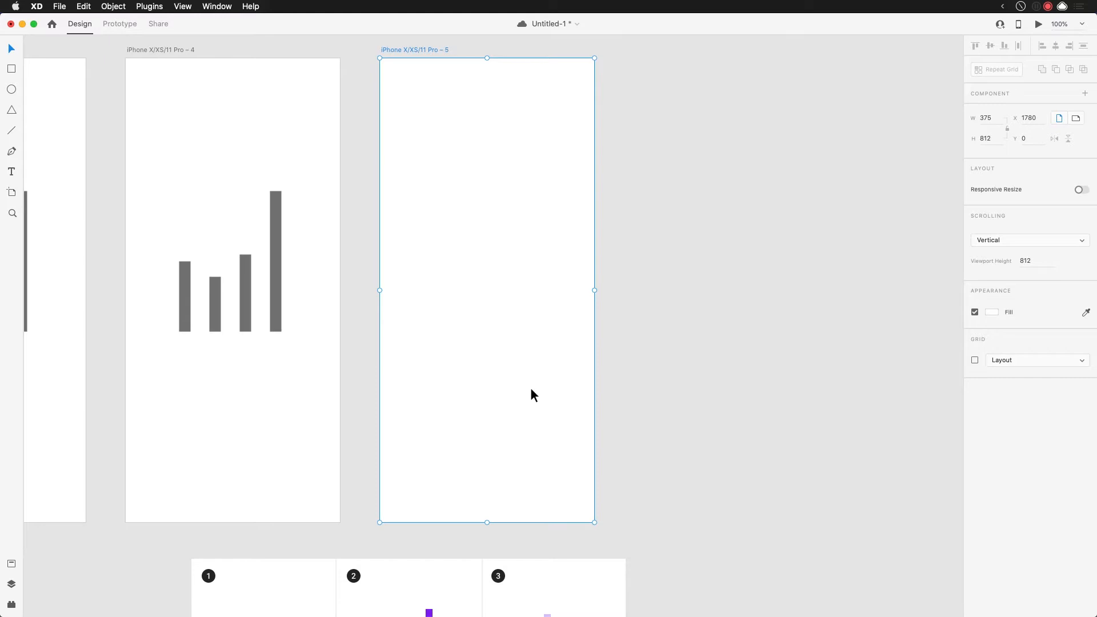
# Paste the duplicated chart's four bars onto the blank artboard at the same position, and deselect them
pyautogui.moveTo(152, 166); pyautogui.dragTo(310, 344)
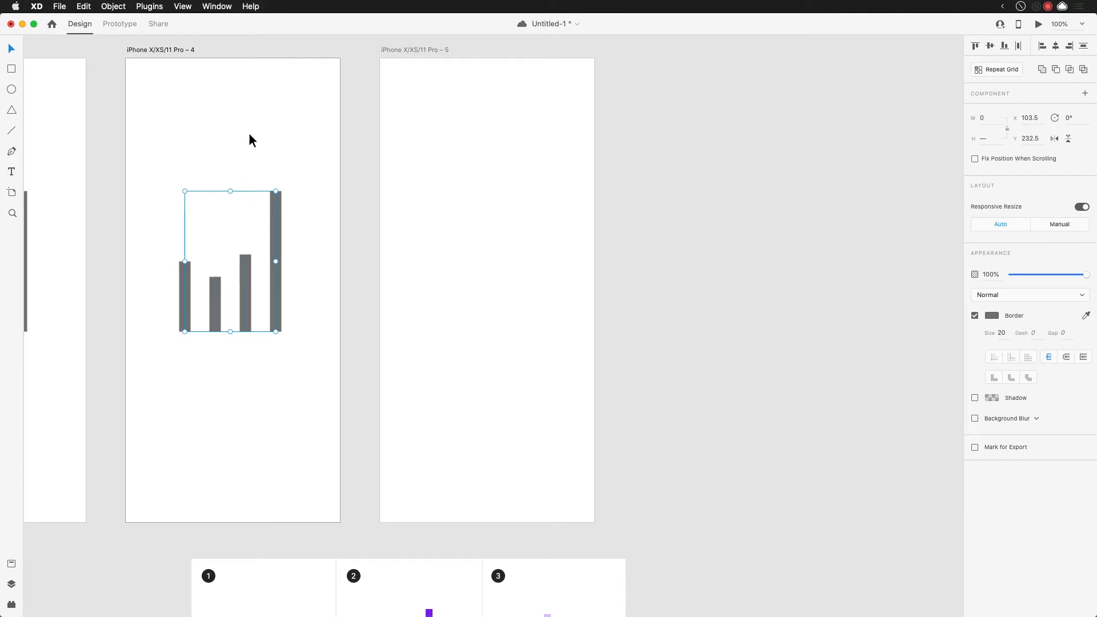
pyautogui.click(480, 118)
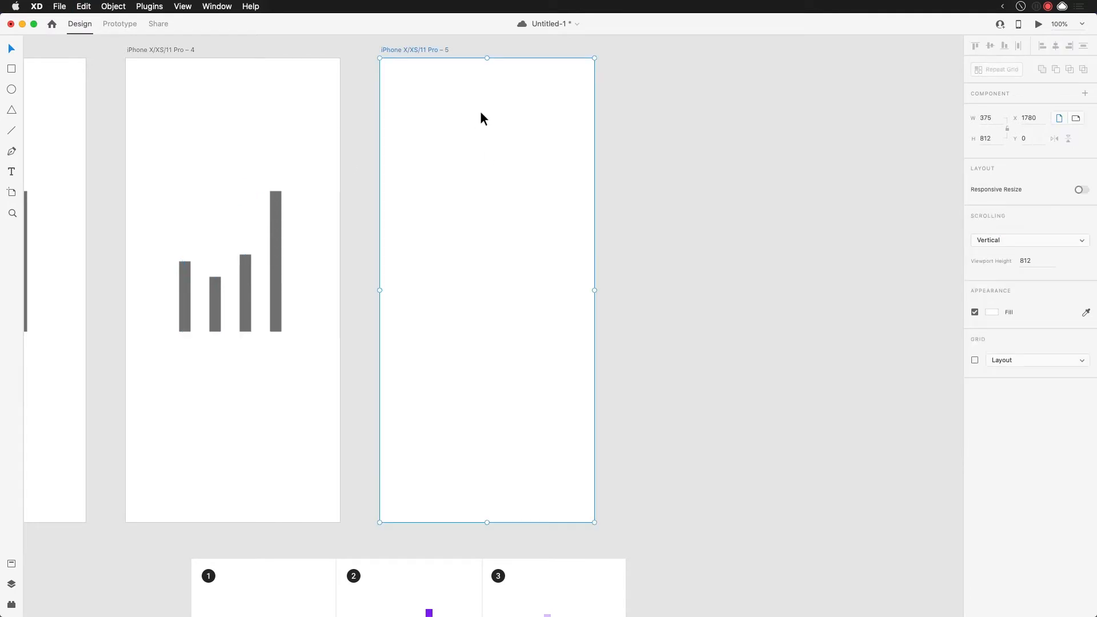
pyautogui.press('super+v')
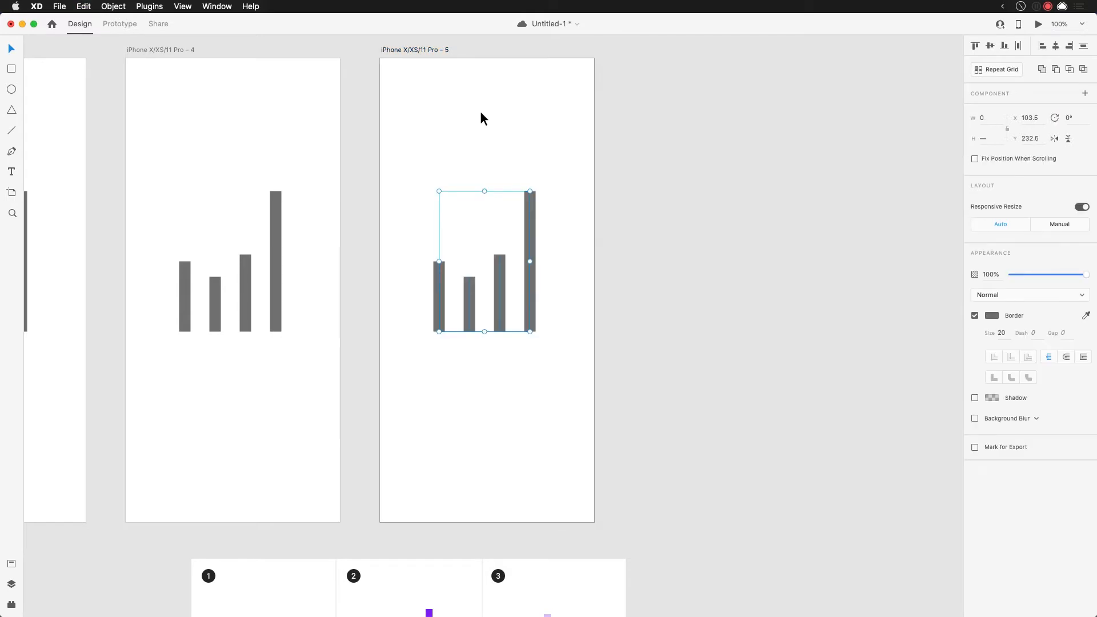
pyautogui.click(481, 118)
# Shorten all four pasted bars from their upper ends for the lower part of the stacked bar chart, the second to about 61 tall
pyautogui.moveTo(564, 258); pyautogui.dragTo(499, 146)
pyautogui.moveTo(529, 251); pyautogui.dragTo(500, 218)
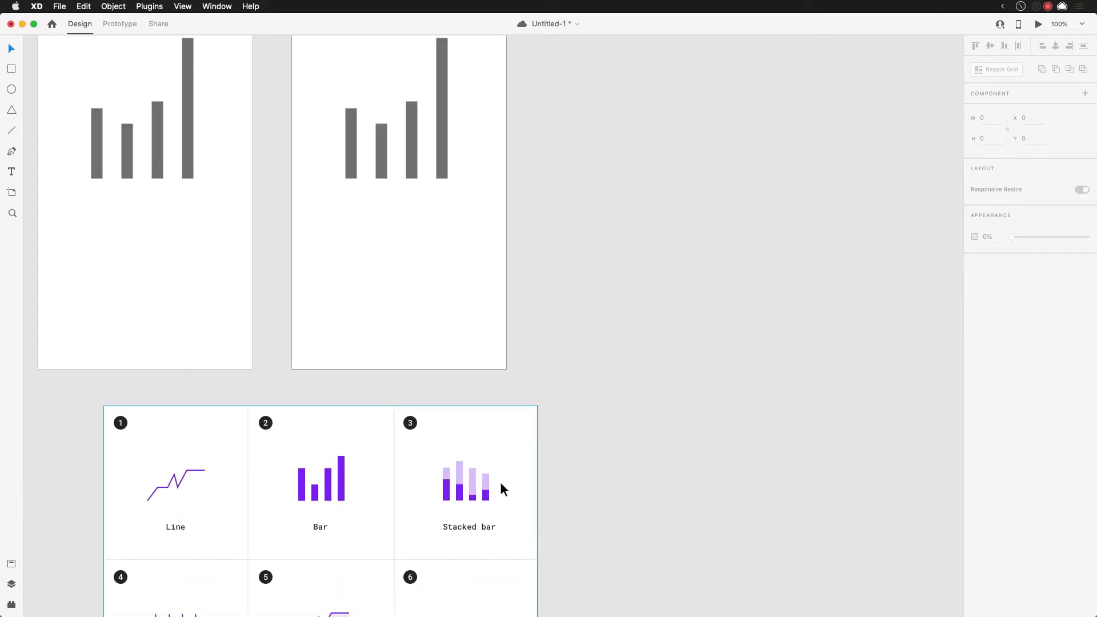
pyautogui.moveTo(409, 232); pyautogui.dragTo(410, 342)
pyautogui.moveTo(336, 127); pyautogui.dragTo(472, 268)
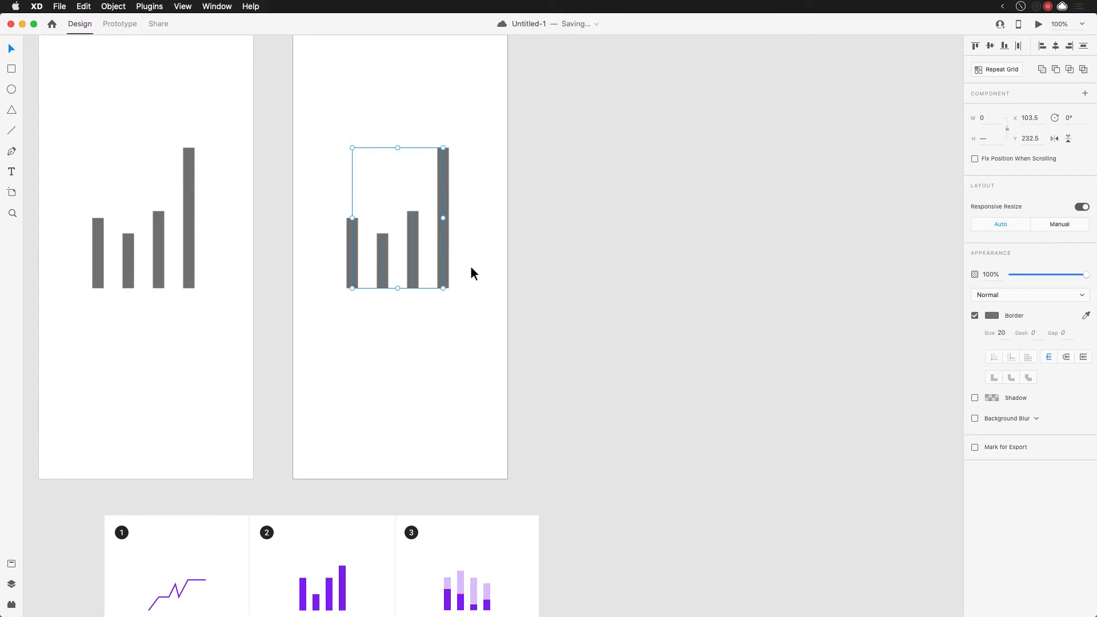
pyautogui.press('a')
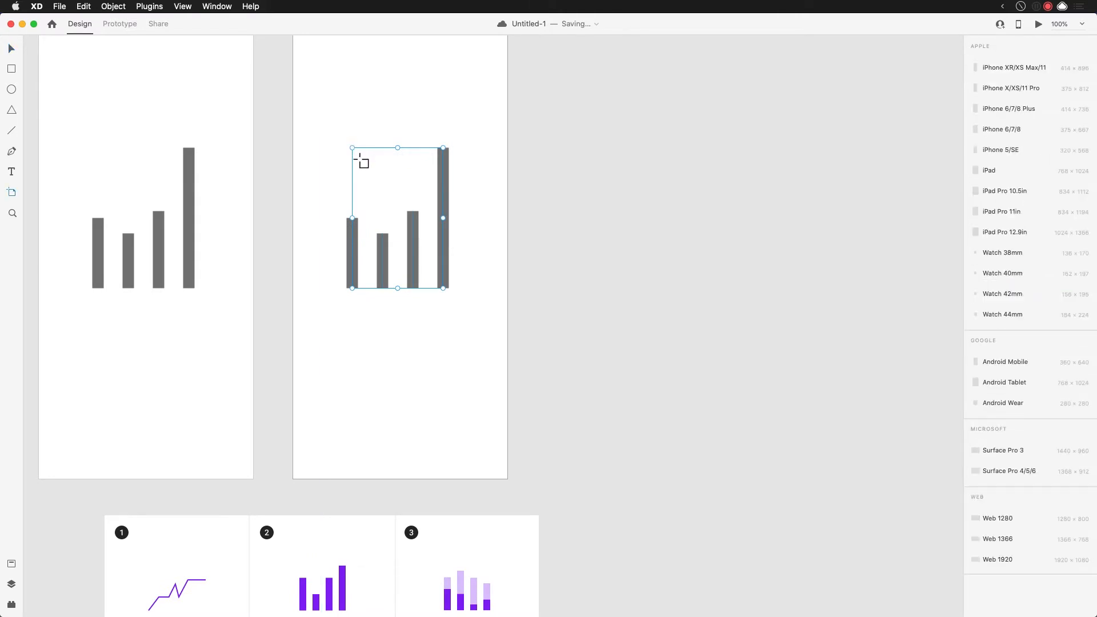
pyautogui.click(11, 50)
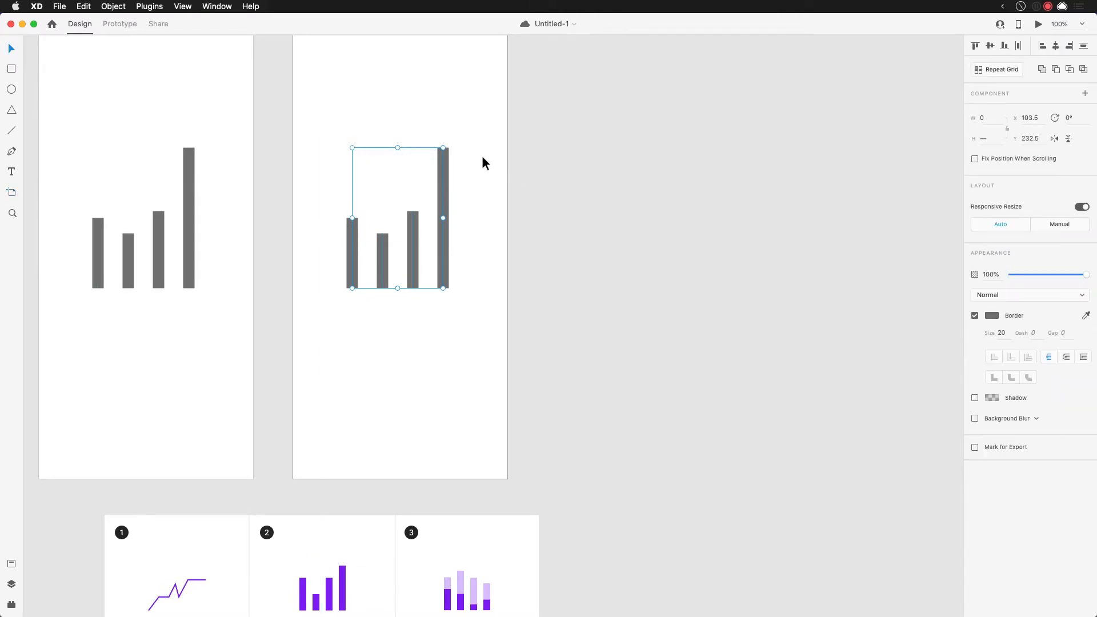
pyautogui.click(444, 149)
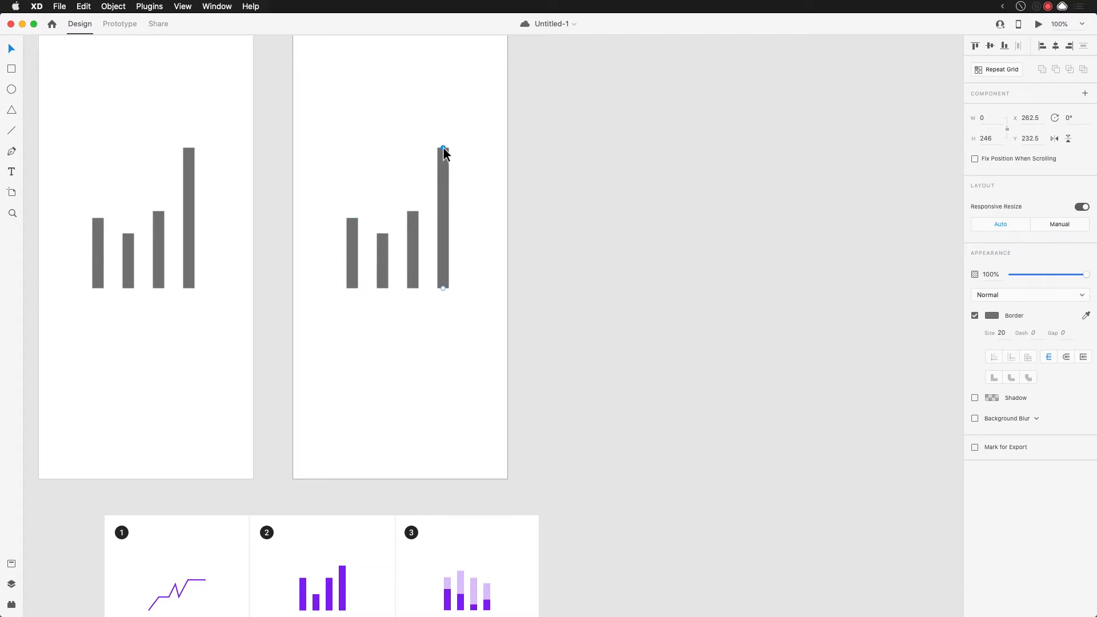
pyautogui.moveTo(444, 150); pyautogui.dragTo(383, 255)
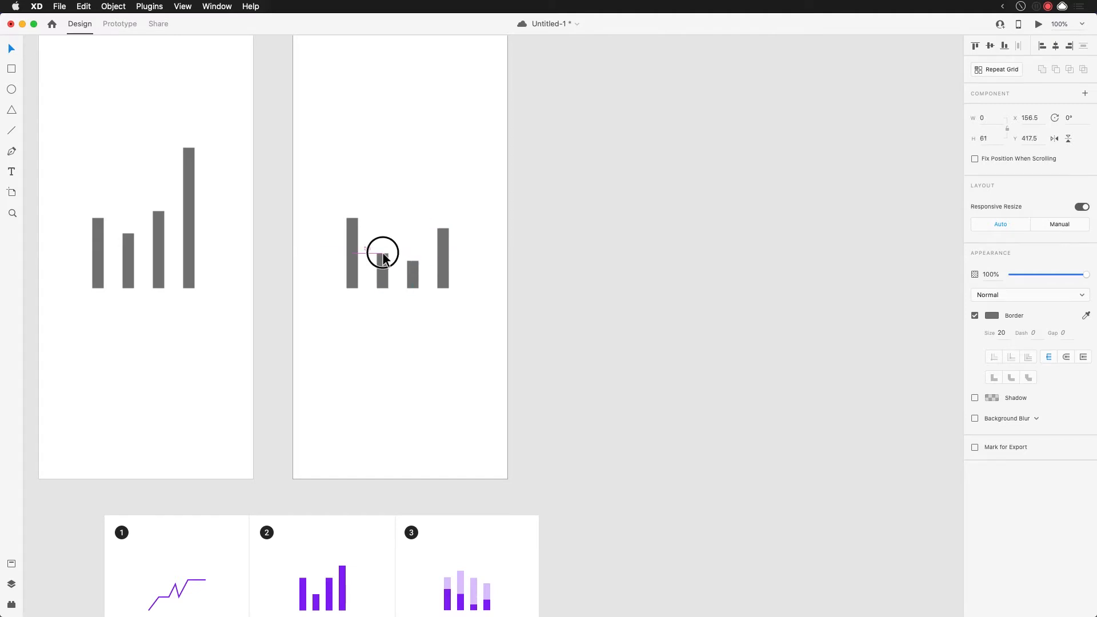
pyautogui.click(360, 240)
pyautogui.click(351, 234)
pyautogui.moveTo(353, 219); pyautogui.dragTo(353, 236)
pyautogui.click(372, 198)
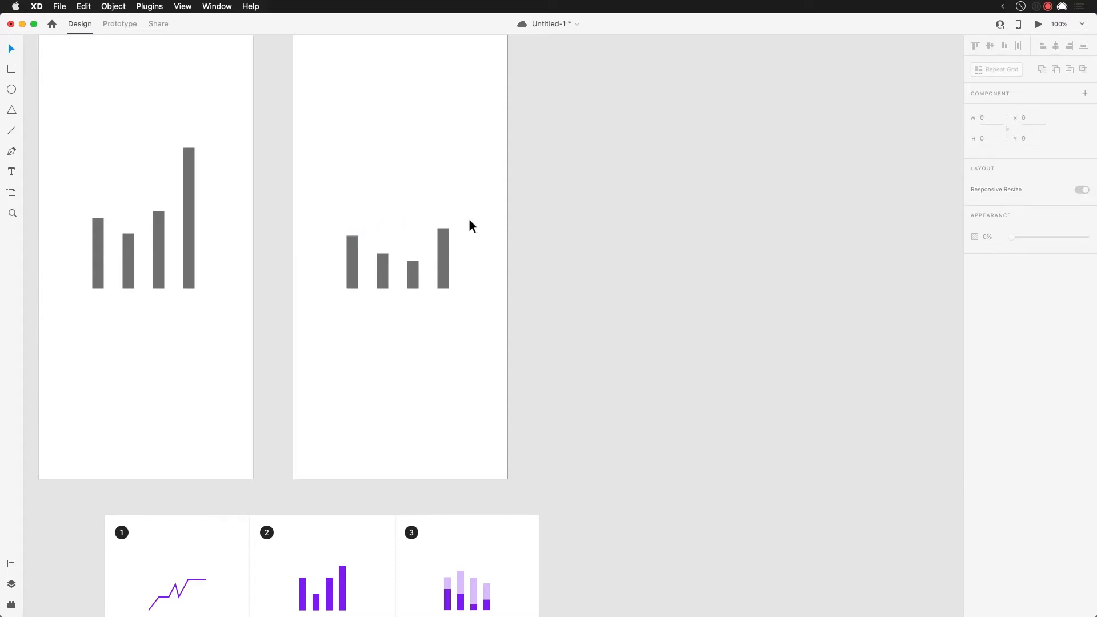
# Change the border colour of the four shortened bars from grey to magenta and deselect them
pyautogui.moveTo(320, 176); pyautogui.dragTo(543, 340)
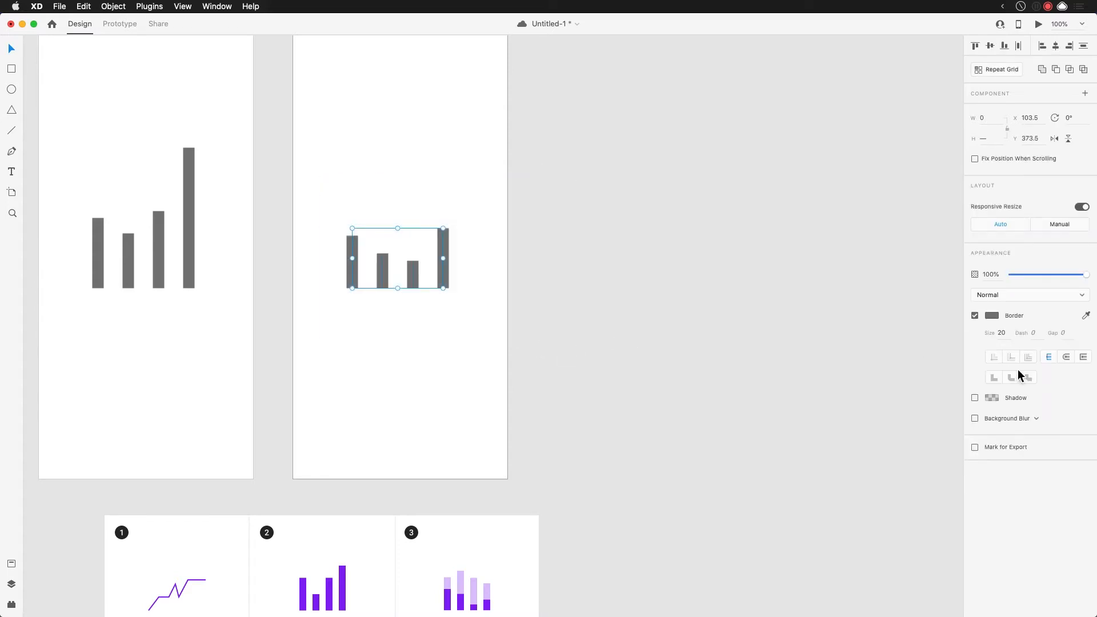
pyautogui.click(993, 318)
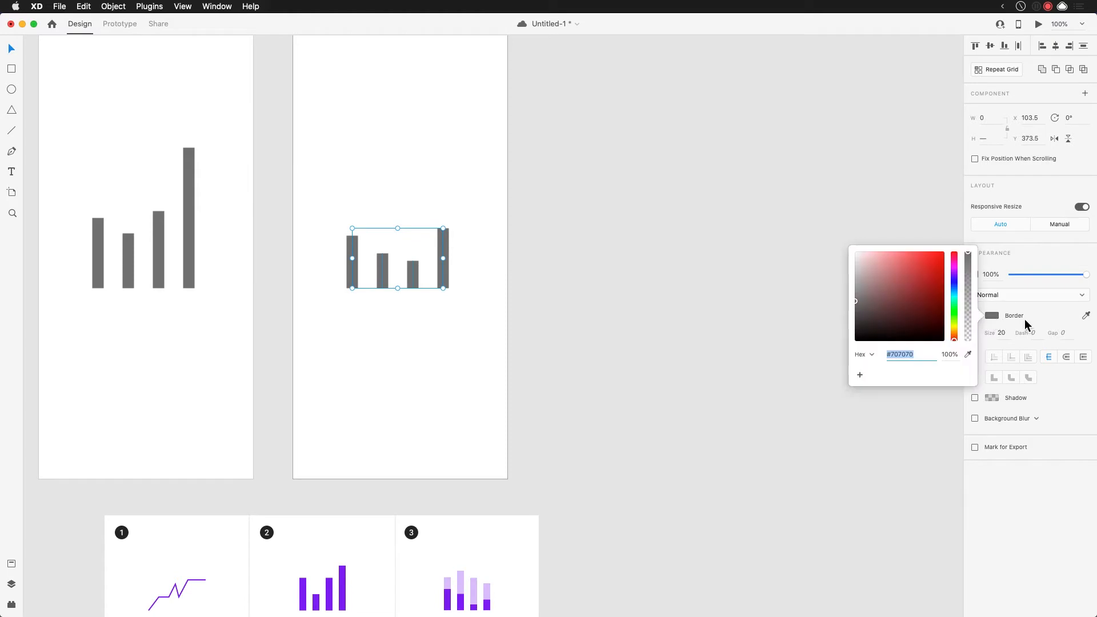
pyautogui.click(955, 290)
pyautogui.moveTo(955, 284); pyautogui.dragTo(957, 271)
pyautogui.click(587, 223)
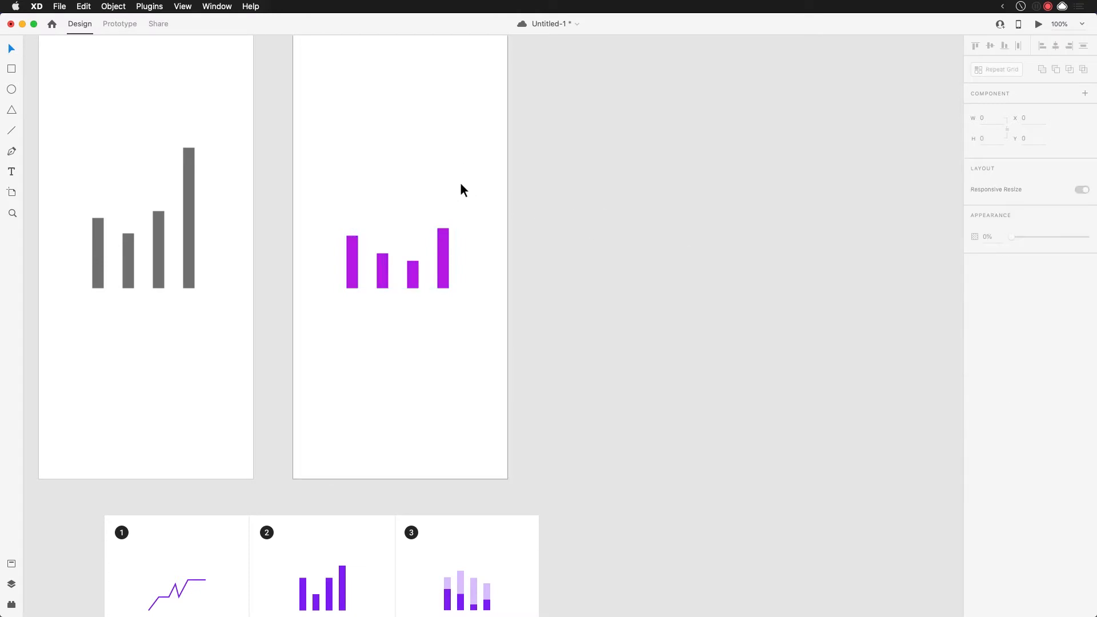
# Paste the full-height bars in place behind the magenta bars and colour them with the reference stacked bar's light purple
pyautogui.press('super+z')
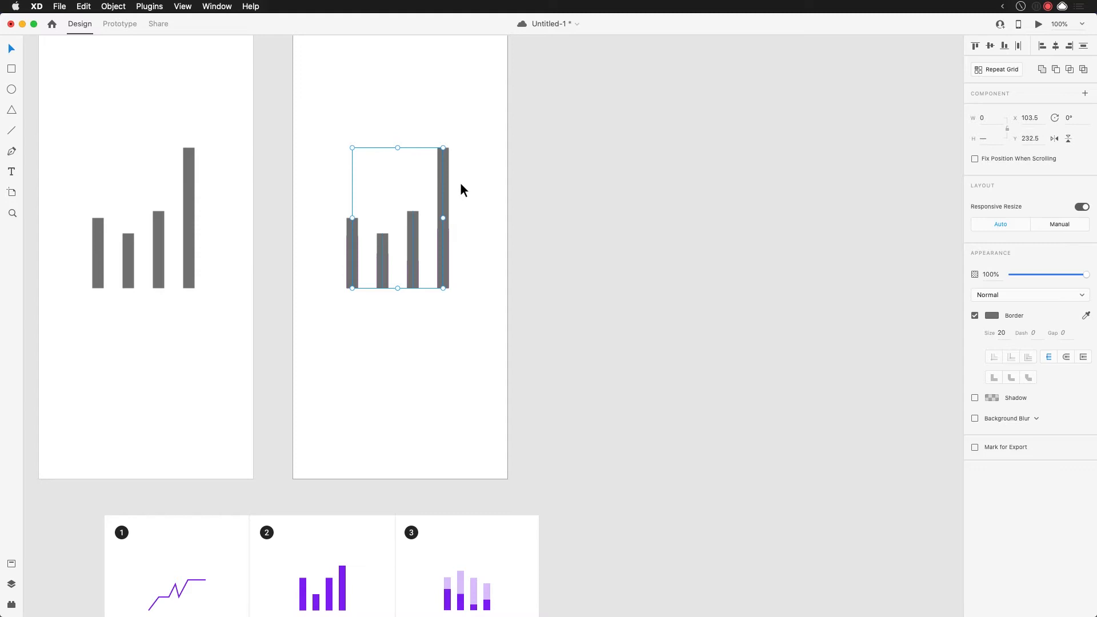
pyautogui.rightClick(445, 170)
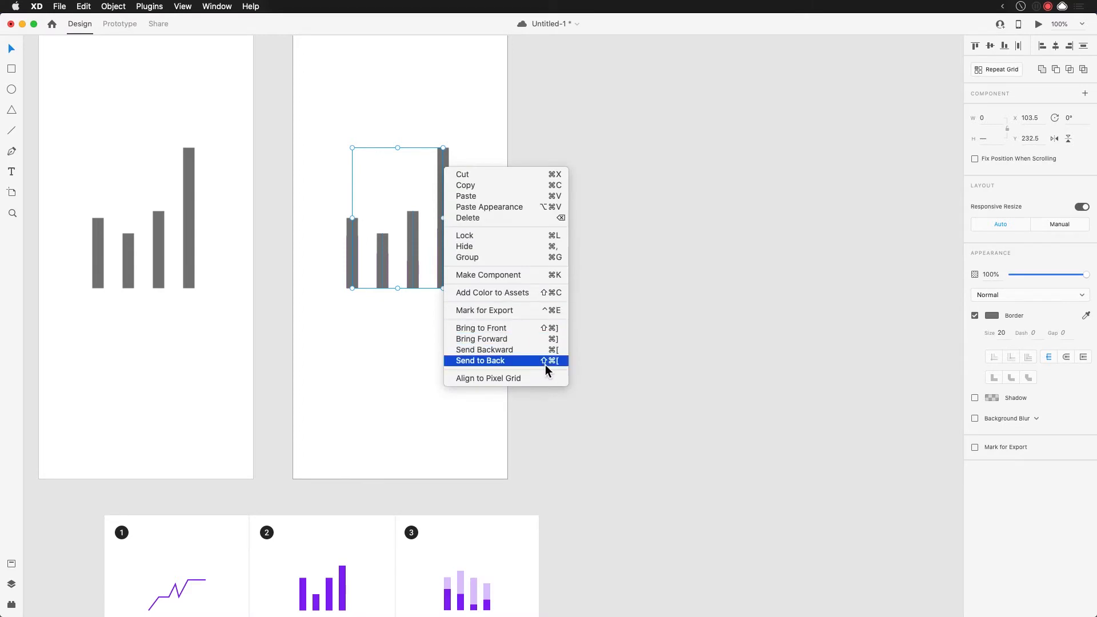
pyautogui.click(544, 365)
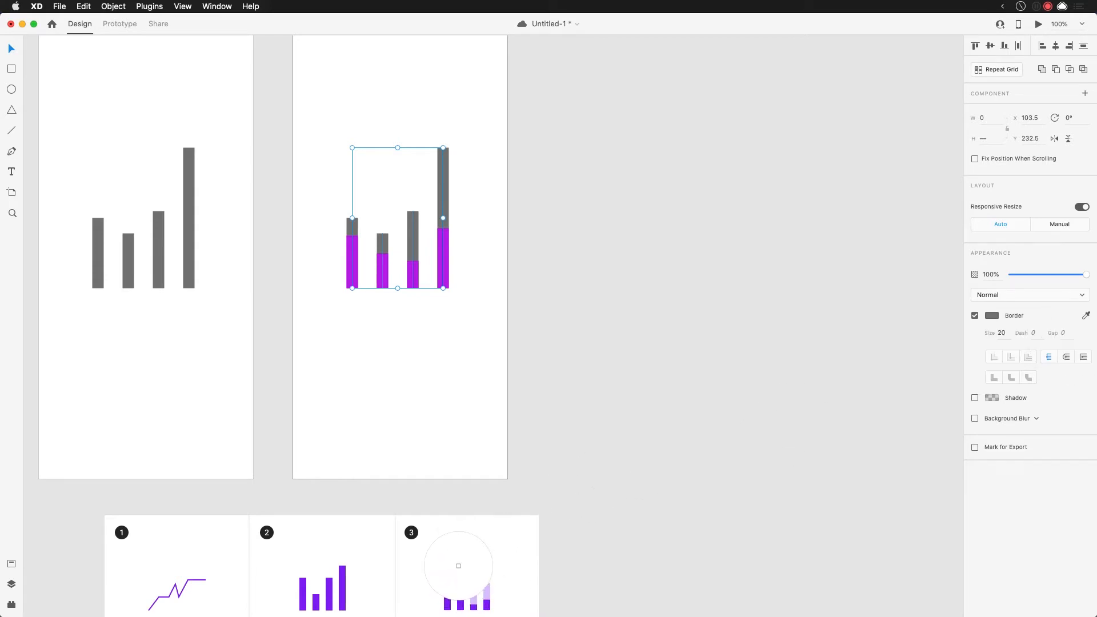
pyautogui.click(461, 572)
pyautogui.click(554, 226)
# Colour the grey bars on the two bar chart artboards with the purple of the reference Bar chart
pyautogui.moveTo(449, 318); pyautogui.dragTo(723, 294)
pyautogui.moveTo(505, 306); pyautogui.dragTo(106, 152)
pyautogui.click(1086, 316)
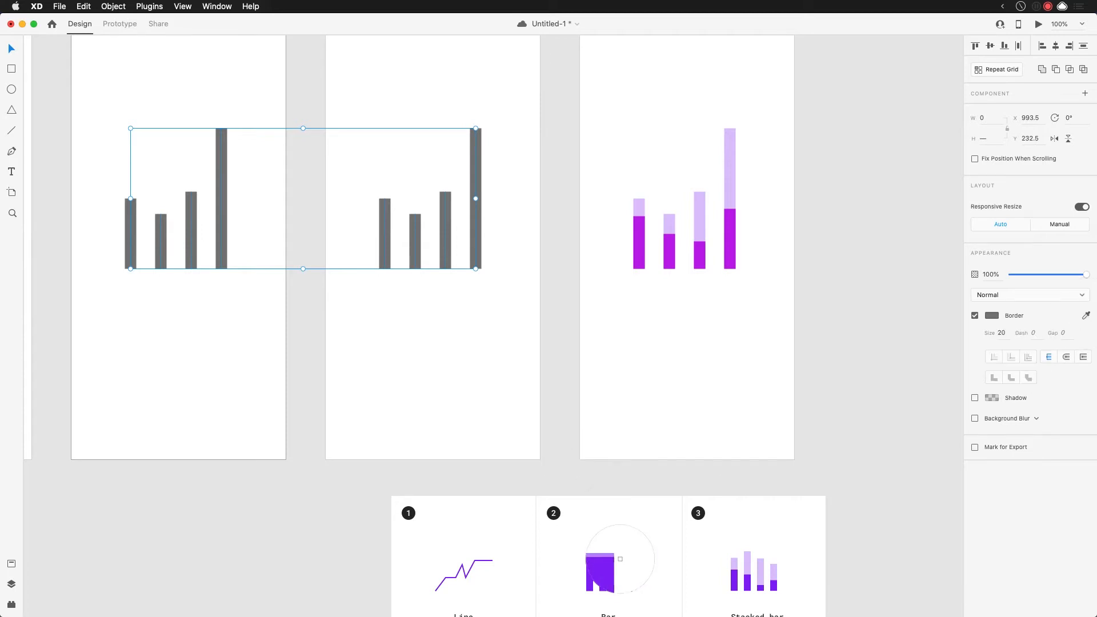
pyautogui.click(612, 563)
pyautogui.click(551, 399)
# Duplicate the stacked bar chart artboard and deselect the copy
pyautogui.moveTo(593, 351); pyautogui.dragTo(348, 340)
pyautogui.moveTo(438, 326); pyautogui.dragTo(278, 457)
pyautogui.click(174, 111)
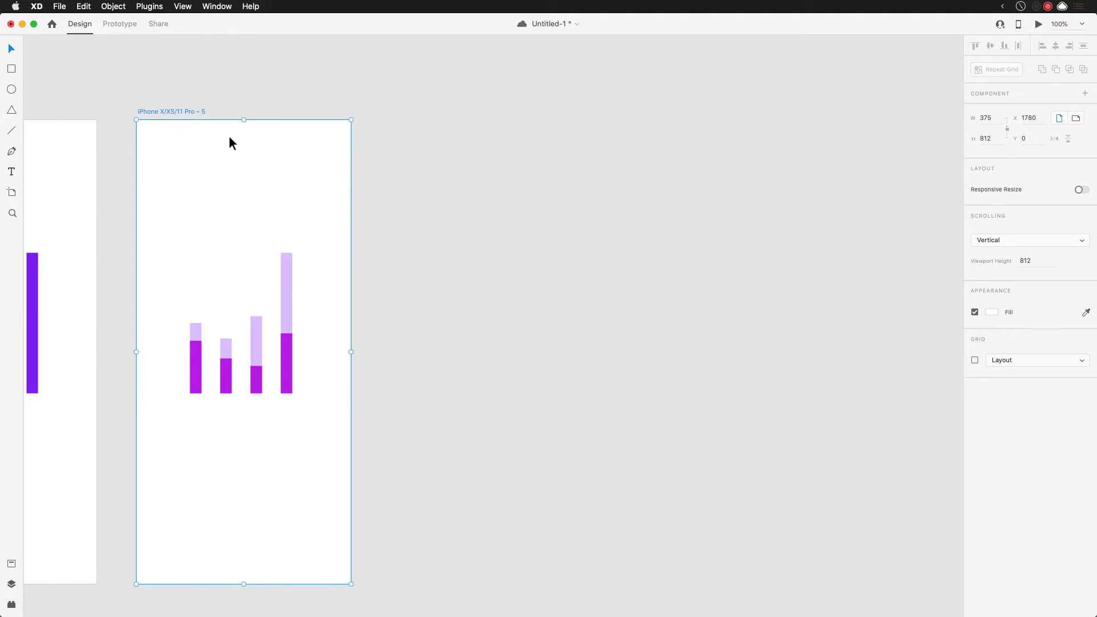
pyautogui.press('super+d')
pyautogui.moveTo(639, 233); pyautogui.dragTo(623, 196)
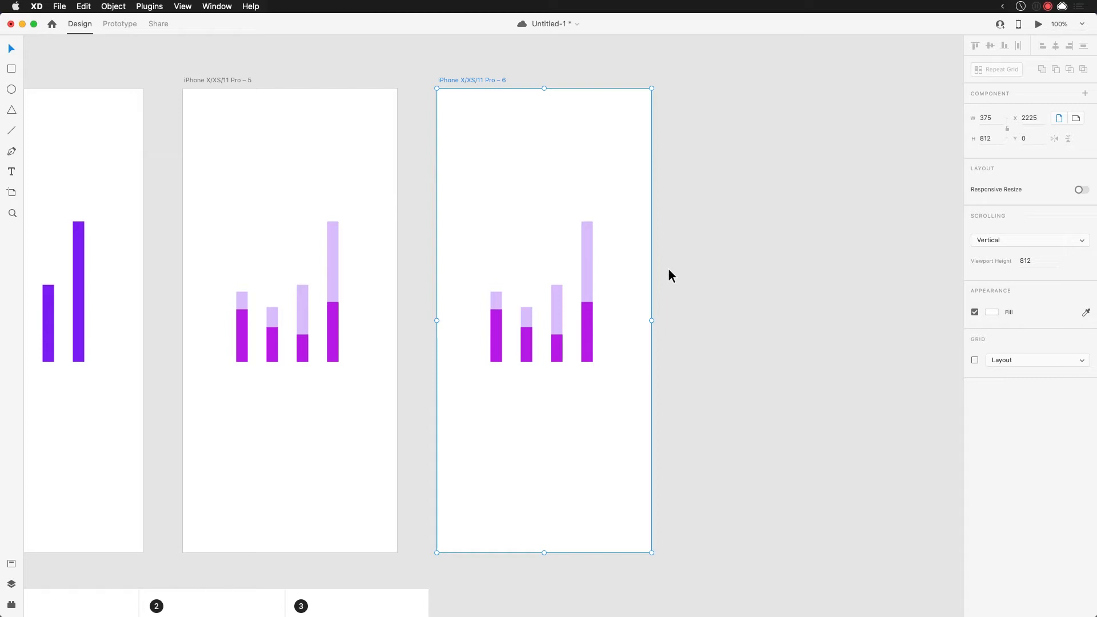
pyautogui.click(706, 256)
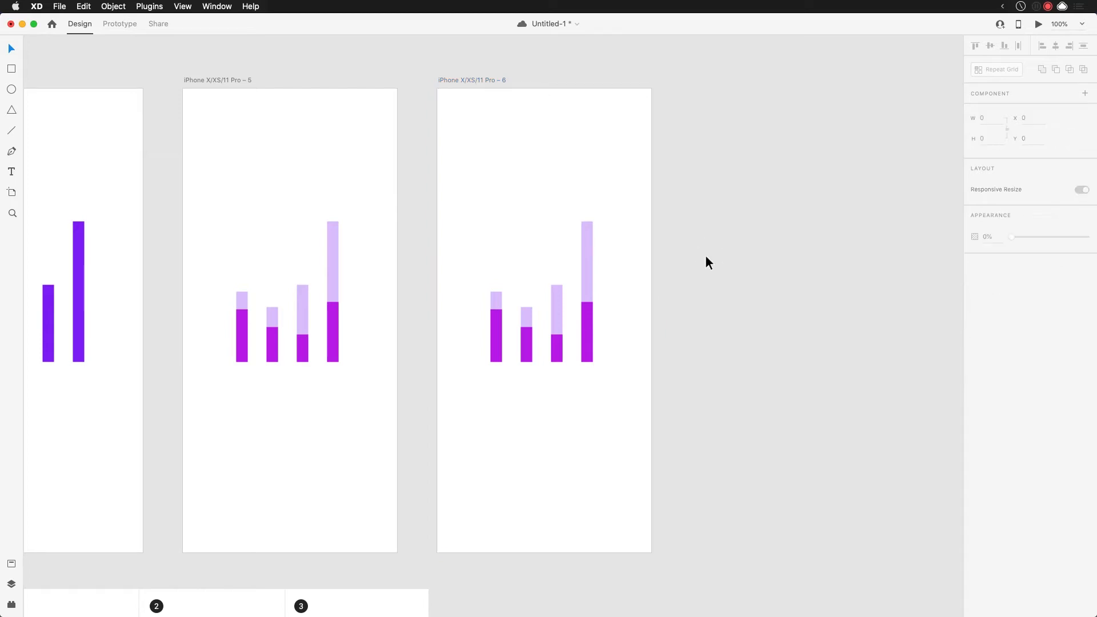
# Move the reference chart image from below the artboards to the free canvas beyond the last artboard
pyautogui.moveTo(706, 257); pyautogui.dragTo(651, 147)
pyautogui.scroll(-5, 652, 147)
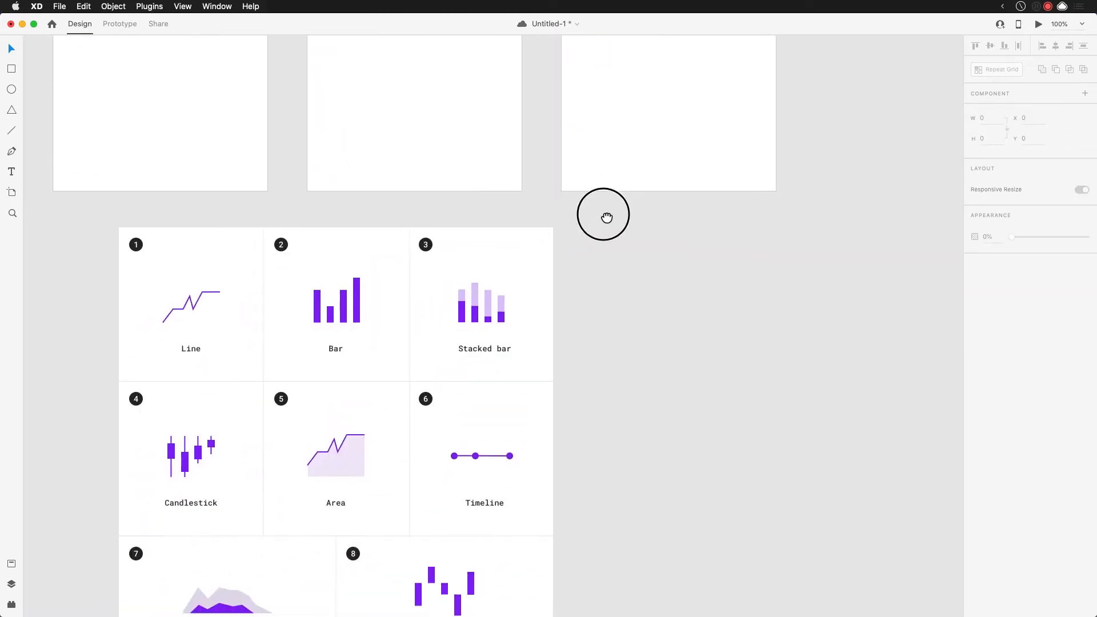
pyautogui.moveTo(490, 358); pyautogui.dragTo(390, 479)
pyautogui.moveTo(270, 472); pyautogui.dragTo(741, 224)
pyautogui.moveTo(619, 289); pyautogui.dragTo(158, 500)
pyautogui.moveTo(237, 458); pyautogui.dragTo(799, 244)
pyautogui.moveTo(743, 309); pyautogui.dragTo(703, 296)
pyautogui.moveTo(605, 316); pyautogui.dragTo(735, 285)
pyautogui.moveTo(688, 283); pyautogui.dragTo(718, 287)
pyautogui.click(386, 268)
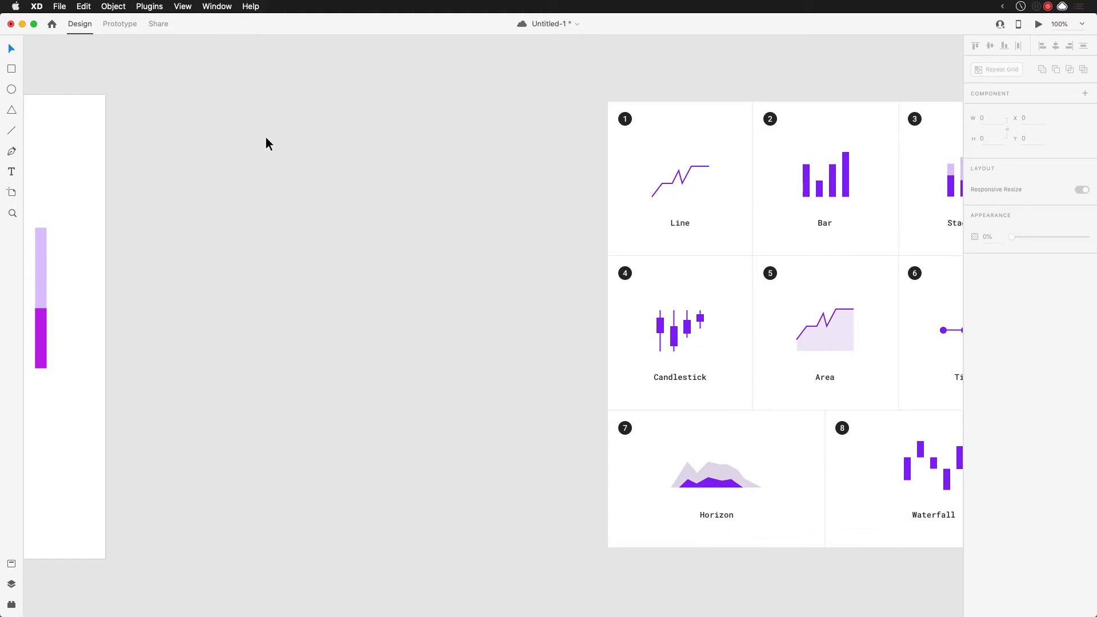
# Add a blank iPhone X/XS/11 Pro artboard beside the duplicated stacked bar chart
pyautogui.press('a')
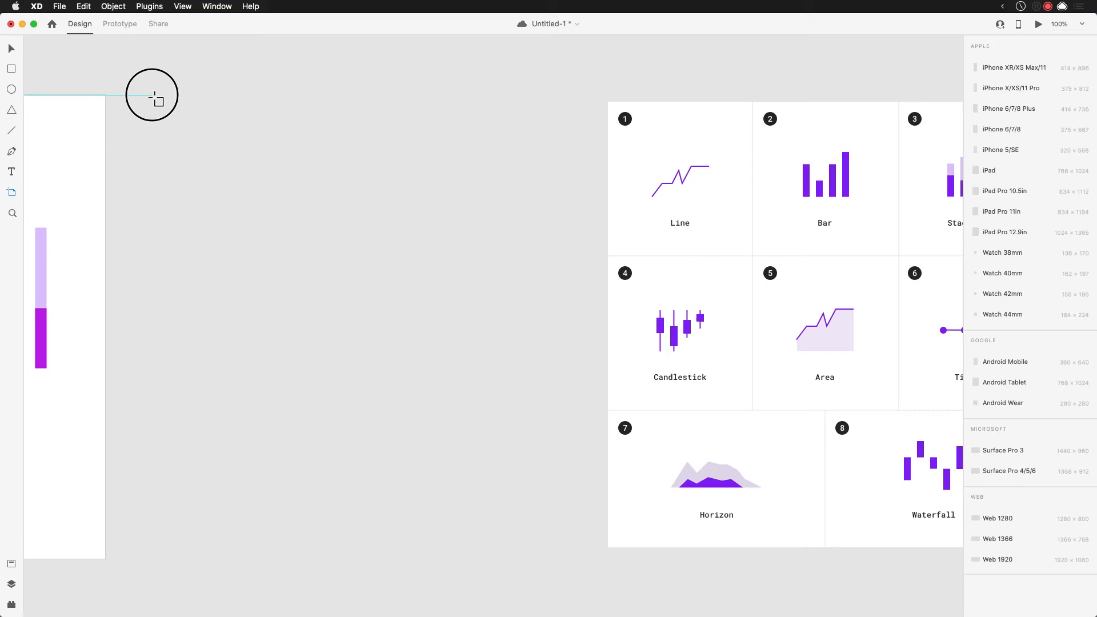
pyautogui.click(155, 99)
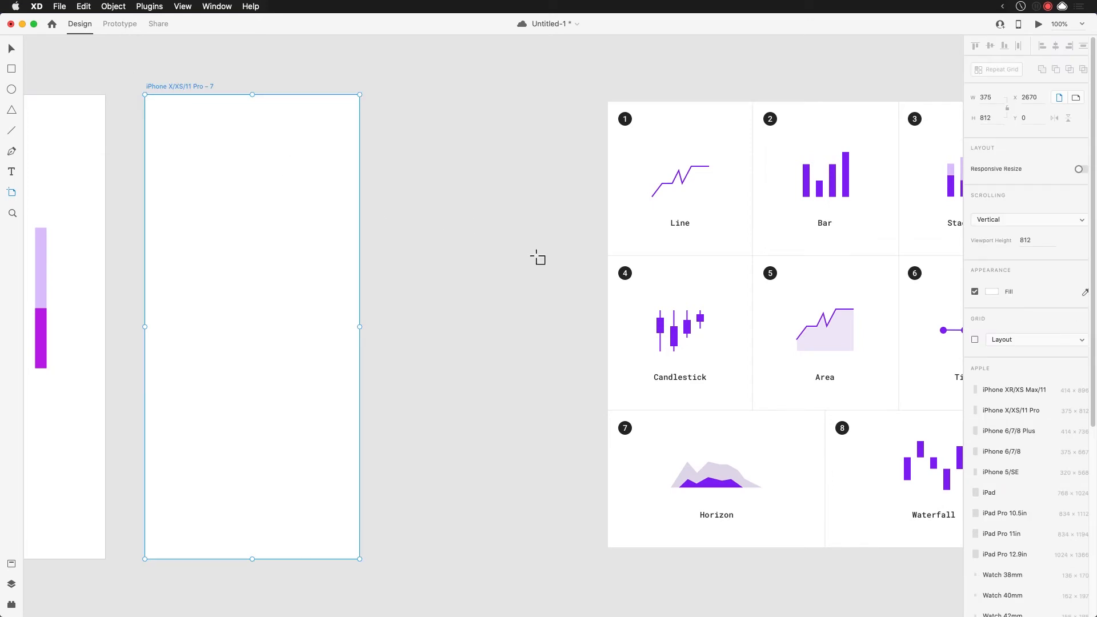
pyautogui.press('space')
pyautogui.moveTo(246, 327); pyautogui.dragTo(558, 340)
pyautogui.press('v')
# Copy all eight bars of the duplicated stacked bar chart and paste them in place onto the blank artboard
pyautogui.click(263, 355)
pyautogui.keyDown('shift'); pyautogui.click(293, 360); pyautogui.keyUp('shift')
pyautogui.keyDown('shift'); pyautogui.click(324, 372); pyautogui.keyUp('shift')
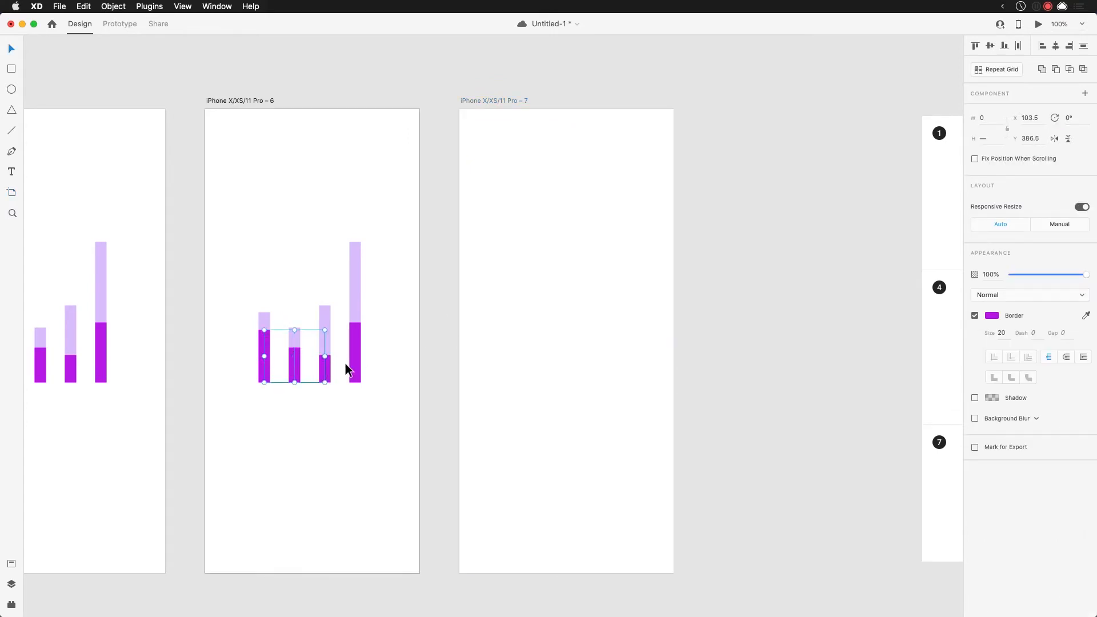
pyautogui.keyDown('shift'); pyautogui.click(355, 359); pyautogui.keyUp('shift')
pyautogui.moveTo(369, 394); pyautogui.dragTo(260, 321)
pyautogui.hscroll(3, 260, 320)
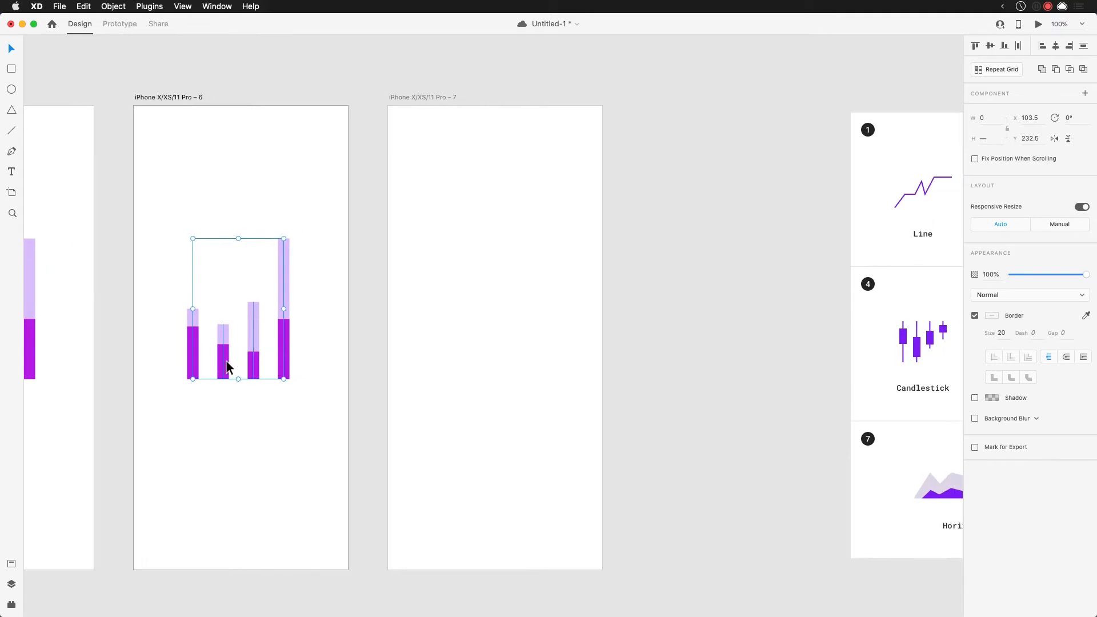
pyautogui.press('super+c')
pyautogui.click(449, 309)
pyautogui.press('super+v')
pyautogui.hscroll(3, 523, 304)
pyautogui.click(428, 376)
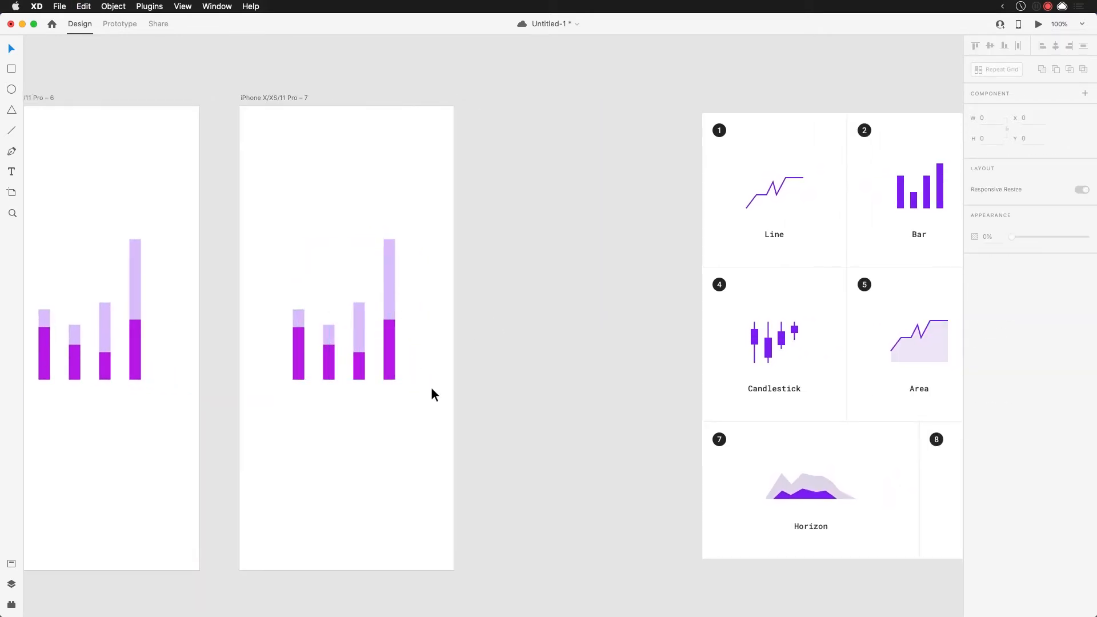
# Change the border colour of the four lower magenta bars on the new artboard to blue
pyautogui.click(392, 369)
pyautogui.keyDown('shift'); pyautogui.click(352, 375); pyautogui.keyUp('shift')
pyautogui.keyDown('shift'); pyautogui.click(328, 369); pyautogui.keyUp('shift')
pyautogui.keyDown('shift'); pyautogui.click(299, 369); pyautogui.keyUp('shift')
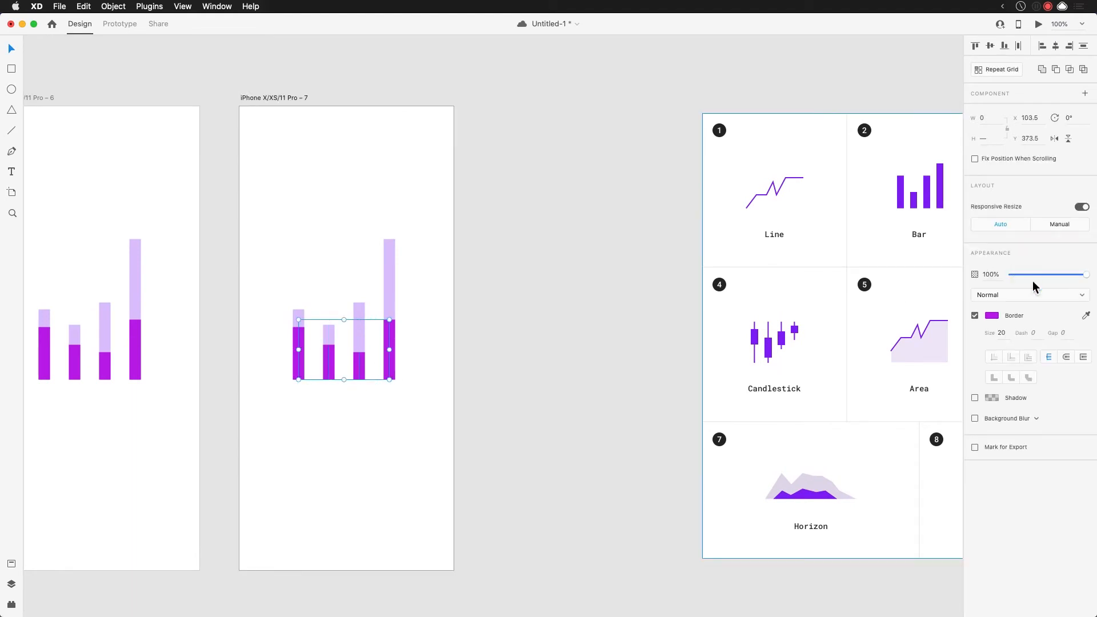
pyautogui.click(993, 315)
pyautogui.moveTo(953, 284); pyautogui.dragTo(954, 292)
pyautogui.click(453, 289)
# Thin the four light purple bars to border size 3 and match their colour to the blue bars
pyautogui.moveTo(267, 214); pyautogui.dragTo(452, 313)
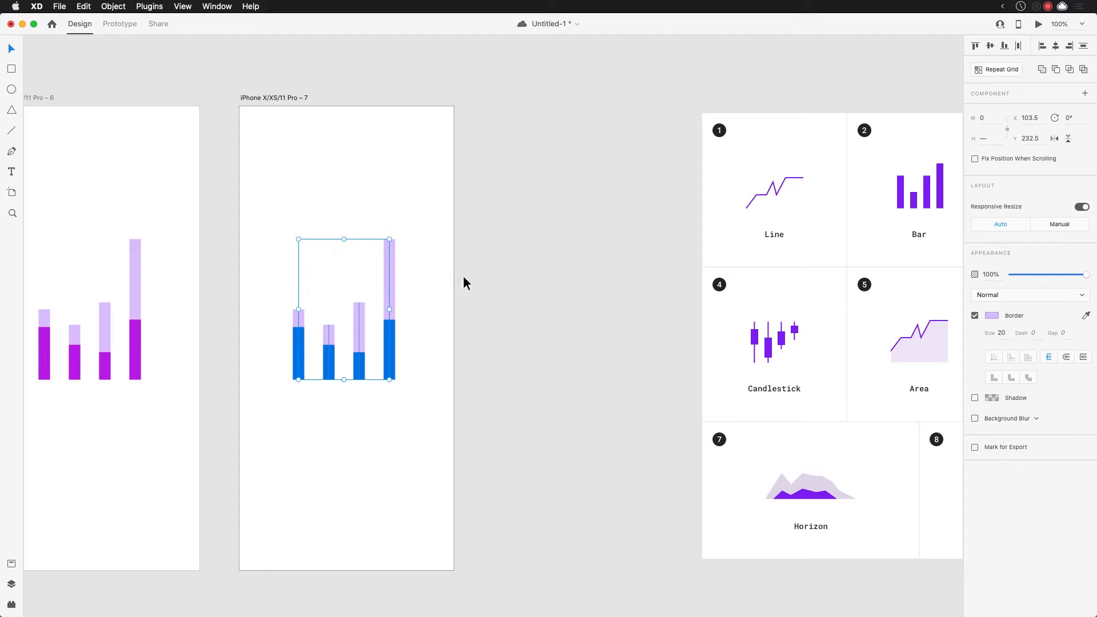
pyautogui.click(1000, 333)
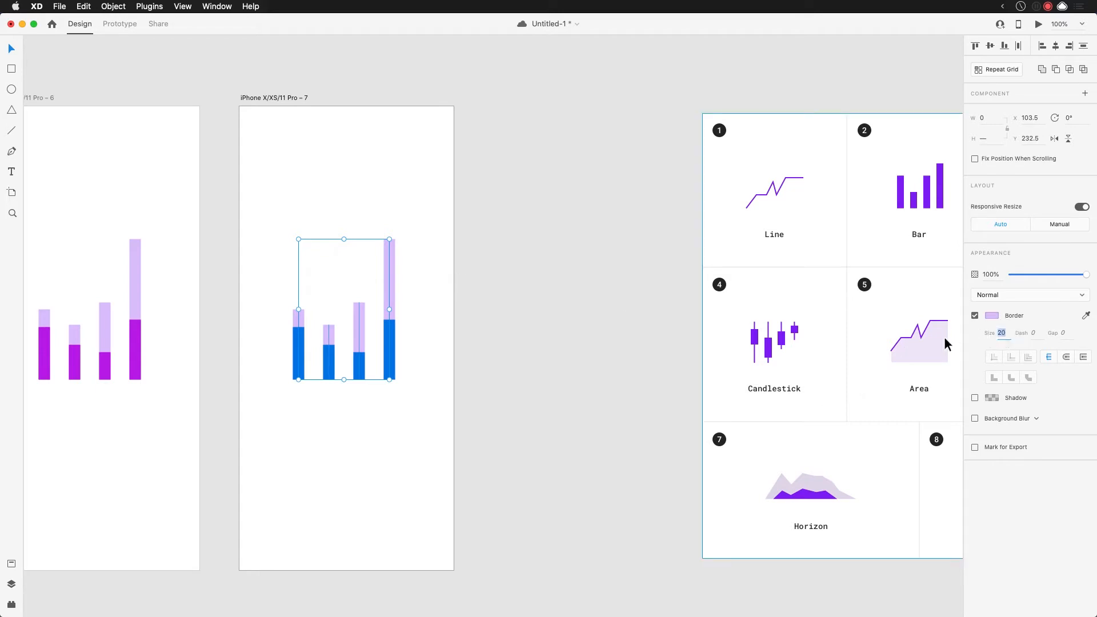
pyautogui.press('Return')
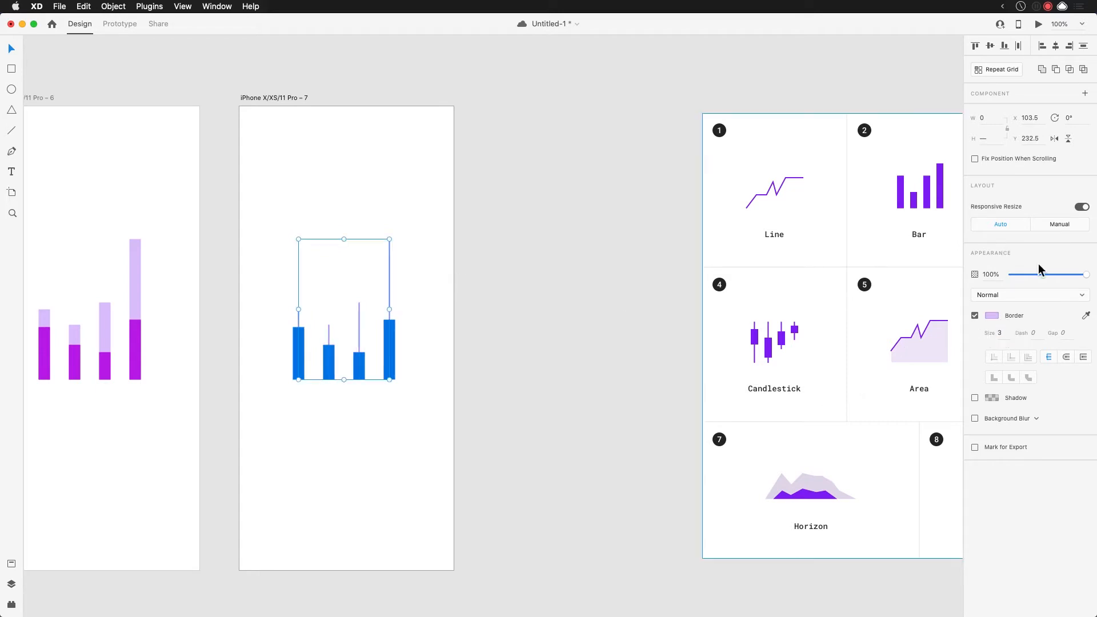
pyautogui.click(997, 317)
pyautogui.click(1087, 315)
pyautogui.click(391, 337)
pyautogui.click(455, 329)
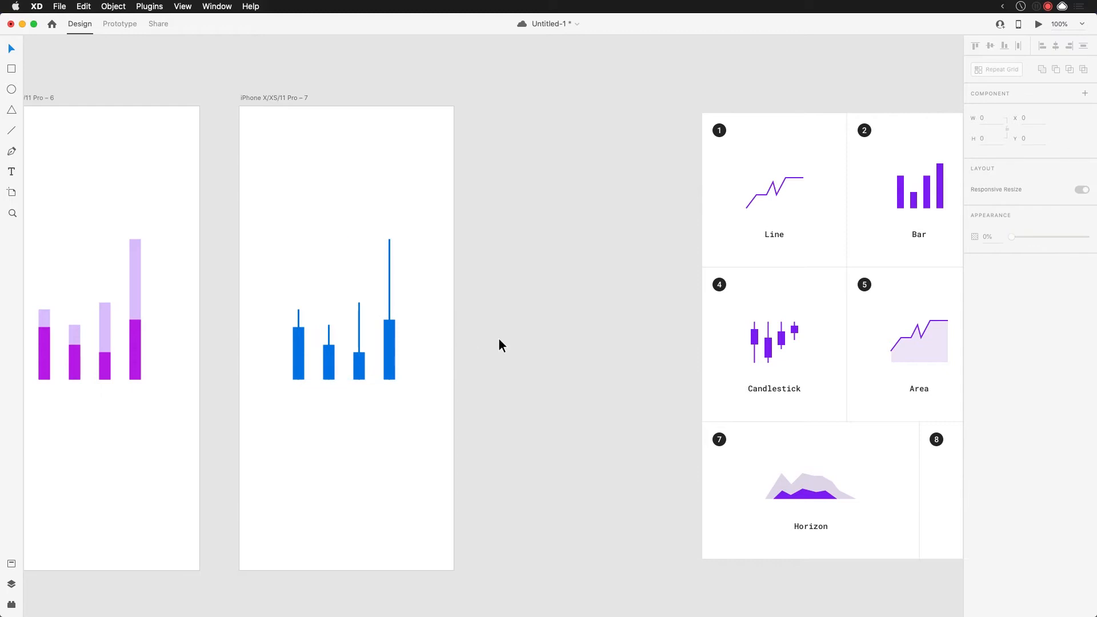
# Align the four thin blue lines at their upper ends
pyautogui.moveTo(276, 225); pyautogui.dragTo(448, 320)
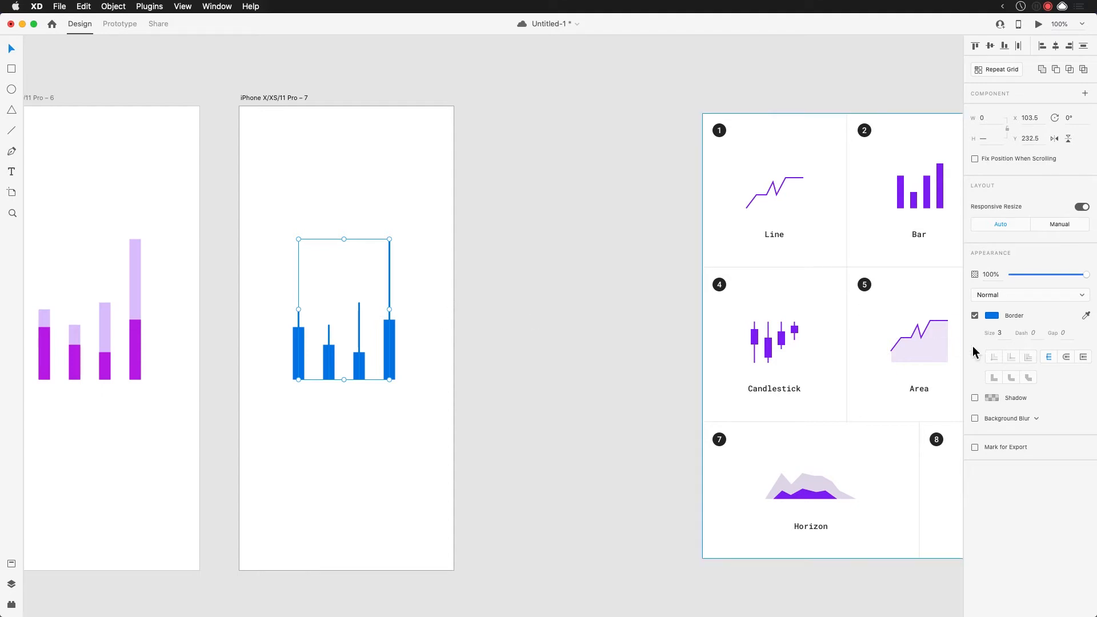
pyautogui.click(980, 48)
pyautogui.click(437, 311)
# Align the four thick blue bars vertically by their middles
pyautogui.moveTo(408, 399); pyautogui.dragTo(385, 304)
pyautogui.click(397, 397)
pyautogui.keyDown('shift'); pyautogui.click(388, 370); pyautogui.keyUp('shift')
pyautogui.press('super+z')
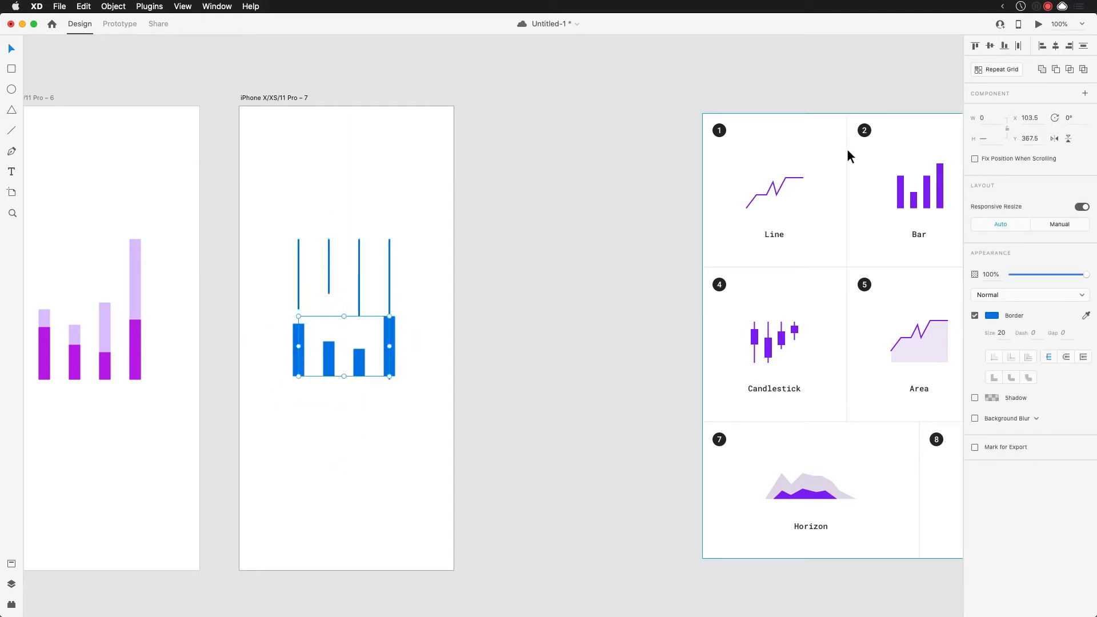
pyautogui.click(991, 45)
# Reposition and resize the blue bars and adjust the thin lines' lower ends to form four staggered candlesticks
pyautogui.moveTo(364, 355); pyautogui.dragTo(395, 336)
pyautogui.click(304, 355)
pyautogui.click(329, 294)
pyautogui.click(389, 379)
pyautogui.click(297, 312)
pyautogui.moveTo(297, 308); pyautogui.dragTo(297, 360)
pyautogui.click(329, 324)
pyautogui.moveTo(298, 274); pyautogui.dragTo(393, 287)
pyautogui.click(332, 311)
pyautogui.click(426, 296)
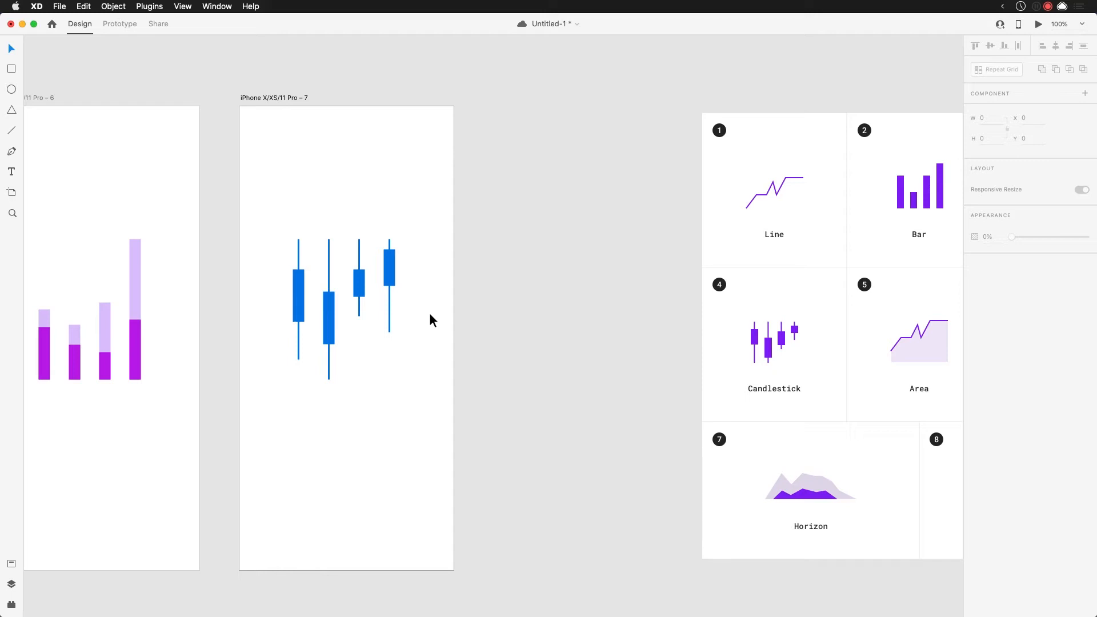
# Move the reference chart image away from the candlestick artboard to about X 3786, Y 11
pyautogui.moveTo(477, 354); pyautogui.dragTo(289, 358)
pyautogui.moveTo(610, 333); pyautogui.dragTo(784, 333)
pyautogui.moveTo(451, 353); pyautogui.dragTo(525, 353)
pyautogui.moveTo(379, 206); pyautogui.dragTo(239, 199)
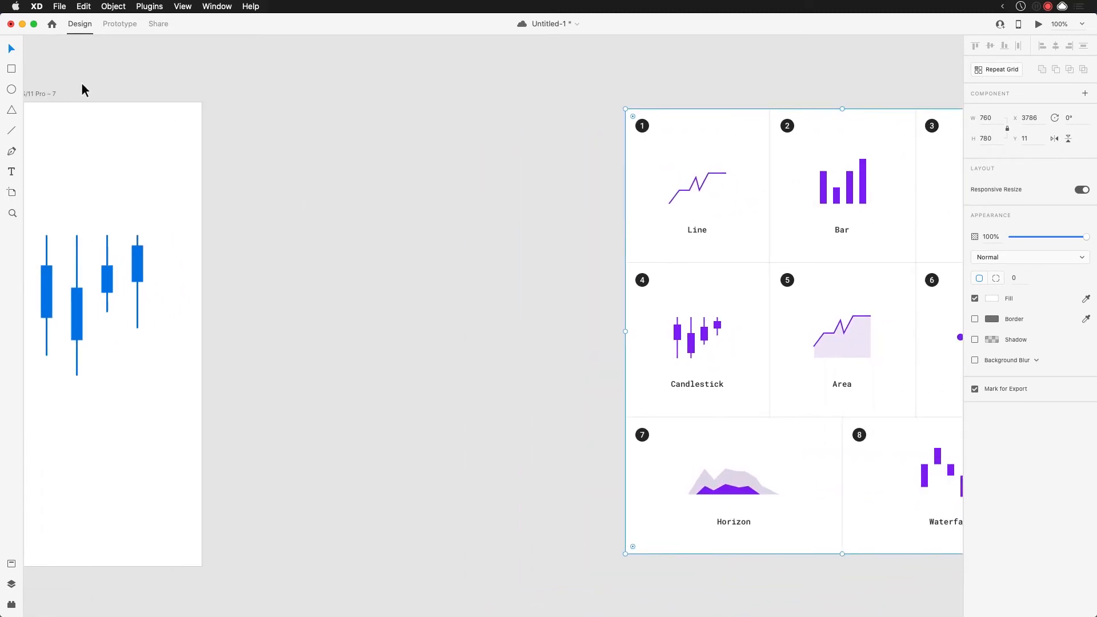
# Duplicate the candlestick chart artboard
pyautogui.click(32, 96)
pyautogui.press('super+d')
# Move the reference chart image clear of the duplicated artboard to about X 4664, Y 10
pyautogui.moveTo(513, 287); pyautogui.dragTo(216, 293)
pyautogui.moveTo(434, 343); pyautogui.dragTo(812, 343)
pyautogui.moveTo(767, 385); pyautogui.dragTo(504, 402)
pyautogui.moveTo(600, 372); pyautogui.dragTo(726, 372)
pyautogui.moveTo(384, 371); pyautogui.dragTo(333, 349)
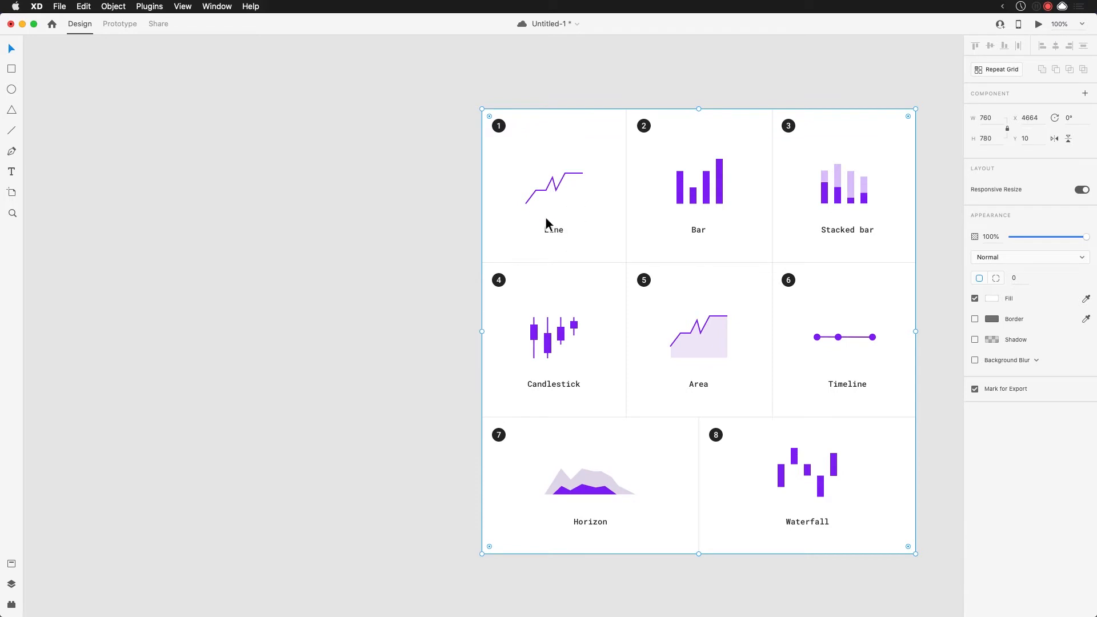
pyautogui.moveTo(239, 312); pyautogui.dragTo(581, 351)
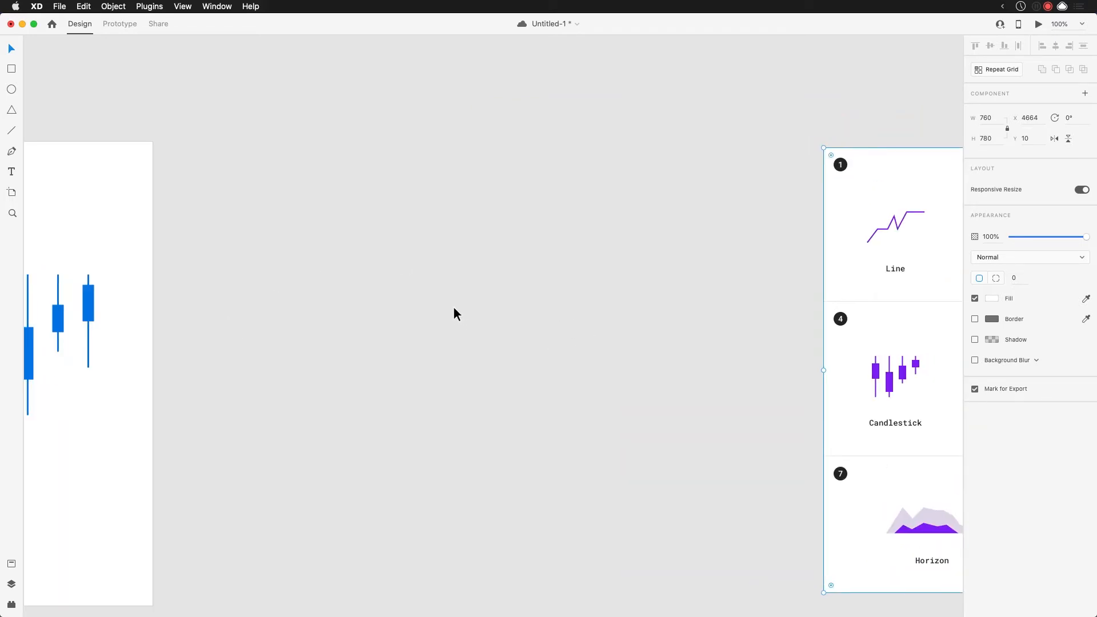
# Add a blank iPhone X/XS/11 Pro artboard beside the duplicated candlestick chart
pyautogui.press('a')
pyautogui.click(193, 147)
pyautogui.moveTo(424, 270); pyautogui.dragTo(559, 223)
pyautogui.press('v')
# Copy the line chart path from its earlier artboard
pyautogui.moveTo(189, 331); pyautogui.dragTo(712, 380)
pyautogui.moveTo(109, 402); pyautogui.dragTo(674, 359)
pyautogui.moveTo(392, 369); pyautogui.dragTo(715, 358)
pyautogui.moveTo(266, 361); pyautogui.dragTo(651, 346)
pyautogui.click(459, 276)
pyautogui.press('super+c')
# Paste the copied line chart onto the newest blank artboard
pyautogui.moveTo(650, 390); pyautogui.dragTo(226, 366)
pyautogui.moveTo(674, 303); pyautogui.dragTo(263, 292)
pyautogui.moveTo(860, 259); pyautogui.dragTo(189, 345)
pyautogui.moveTo(532, 324); pyautogui.dragTo(353, 293)
pyautogui.click(537, 287)
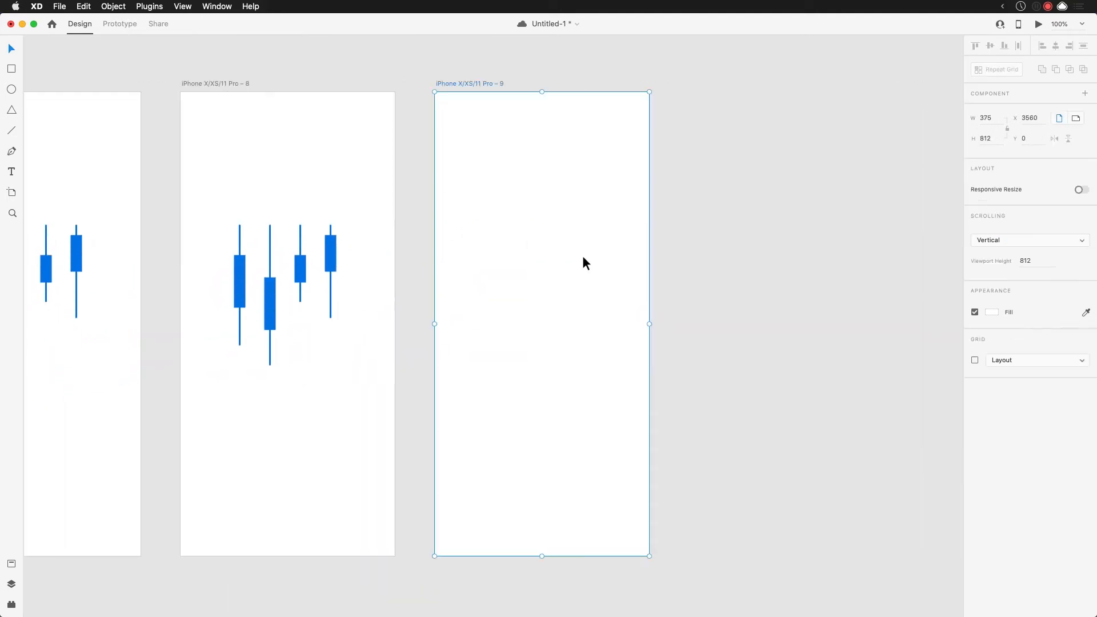
pyautogui.press('super+v')
# Move the reference chart image beside the newest artboard, to about X 4049, Y 8, and save the document
pyautogui.moveTo(544, 348); pyautogui.dragTo(311, 345)
pyautogui.moveTo(841, 314); pyautogui.dragTo(557, 354)
pyautogui.moveTo(666, 320); pyautogui.dragTo(691, 325)
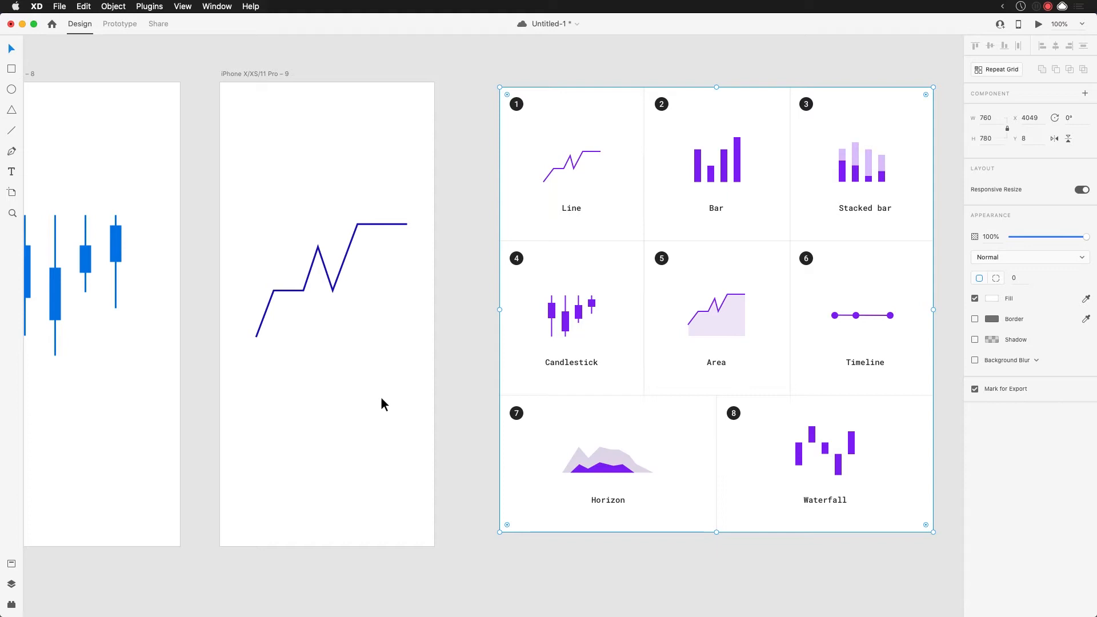
pyautogui.press('cmd+s')
# Duplicate the line chart path and extend the copy with the Pen tool into a closed area shape with its base at about Y 500
pyautogui.click(348, 258)
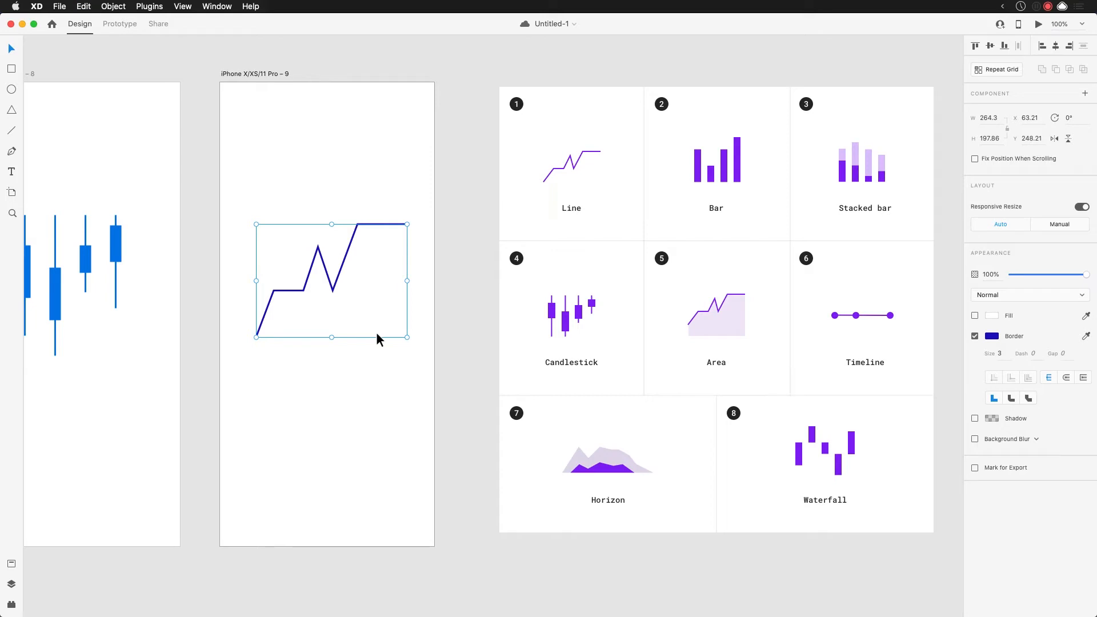
pyautogui.press('super+d')
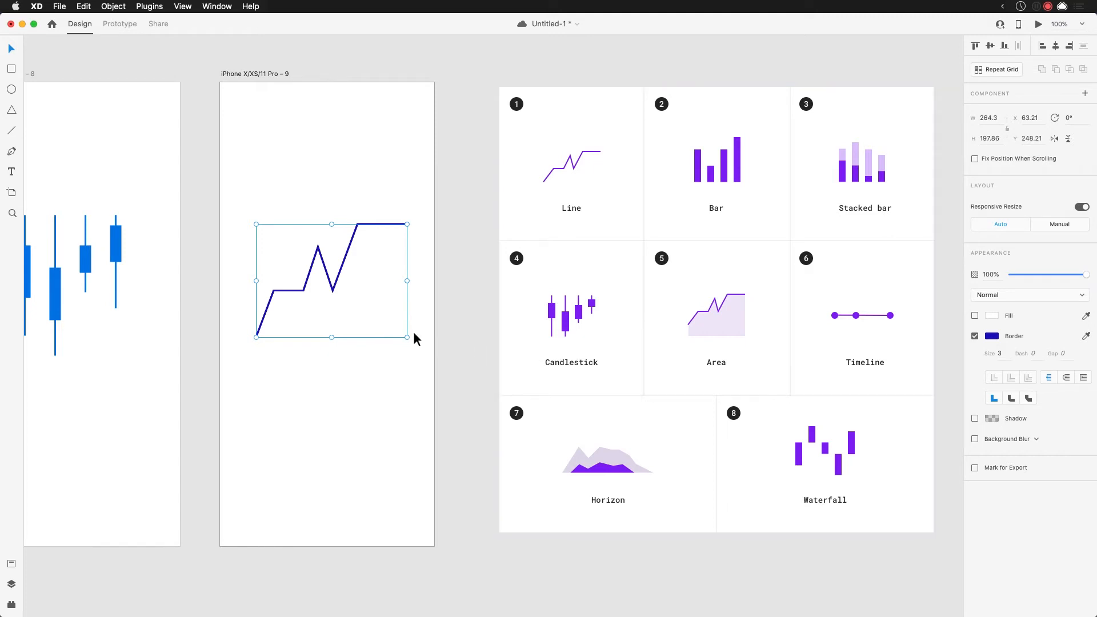
pyautogui.press('p')
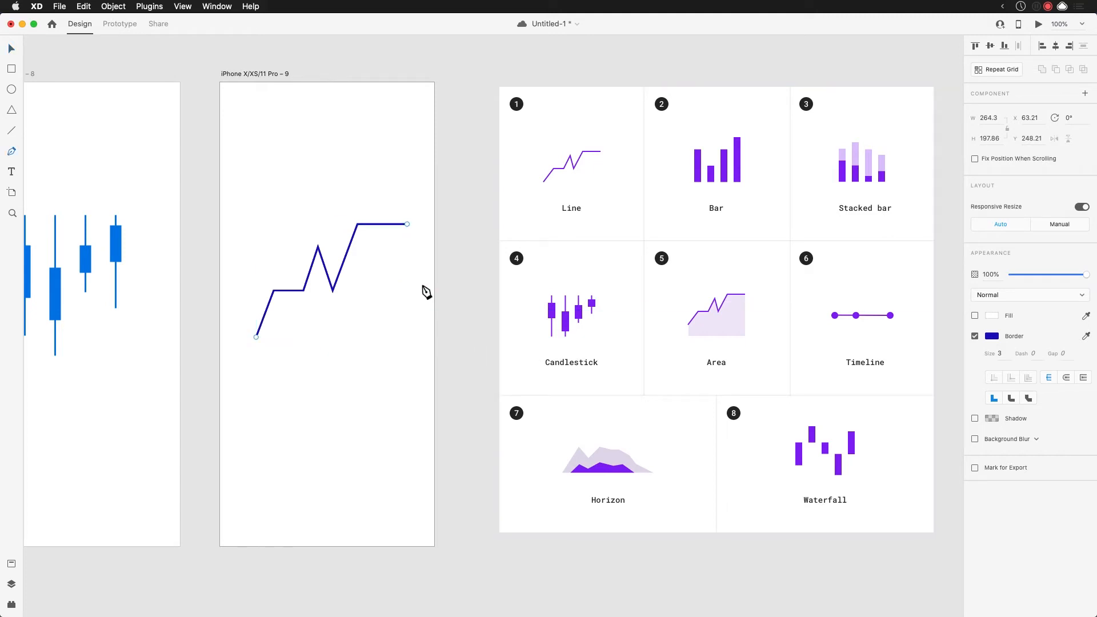
pyautogui.click(407, 225)
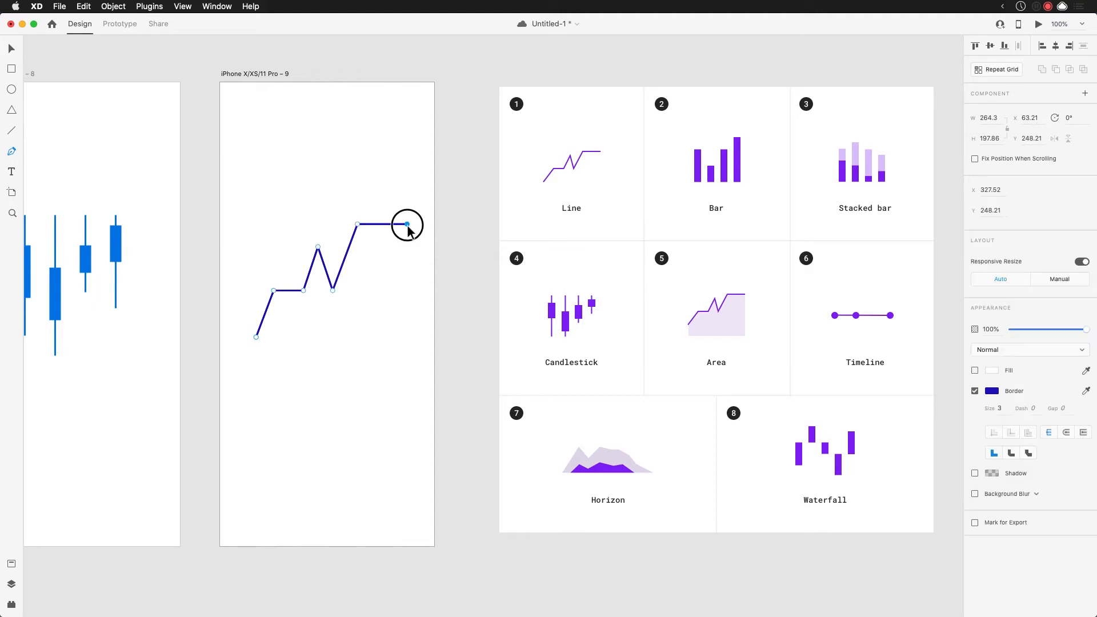
pyautogui.click(407, 337)
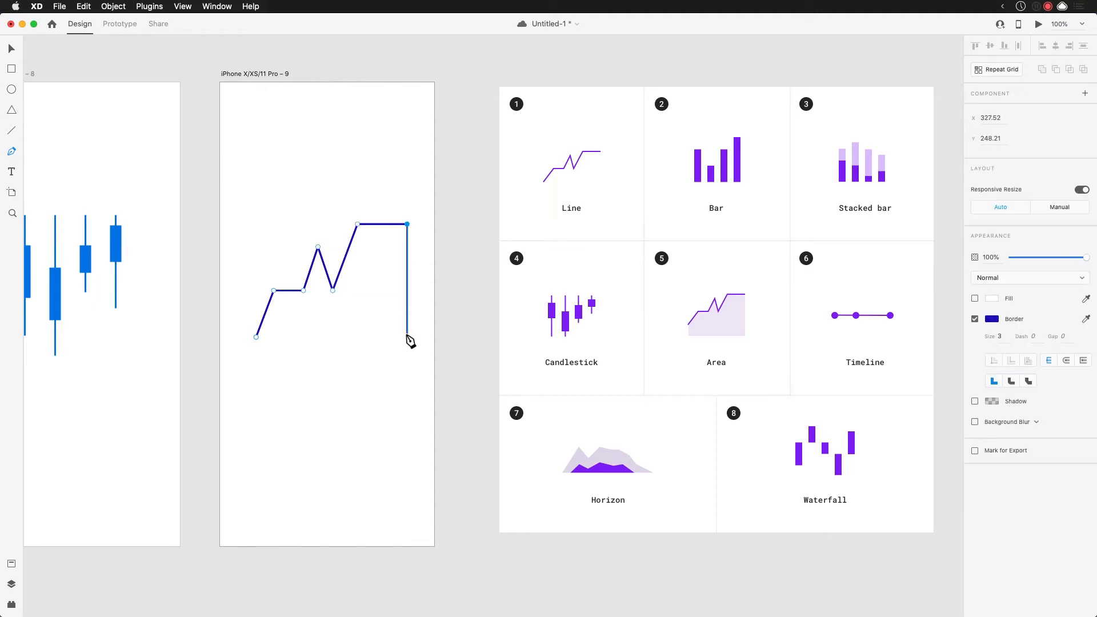
pyautogui.click(407, 367)
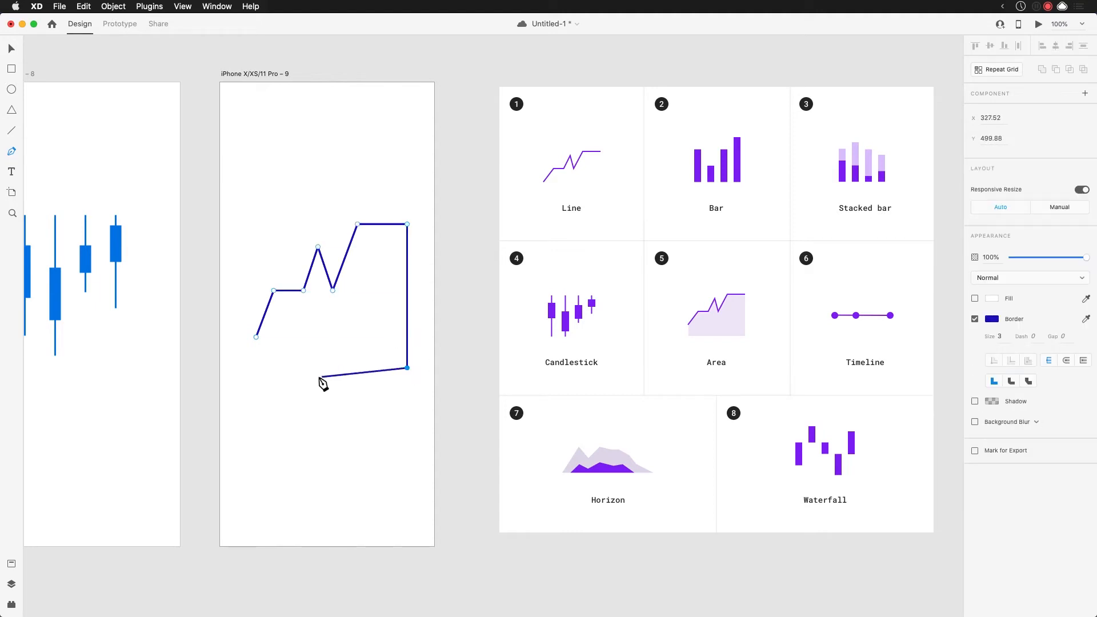
pyautogui.click(256, 367)
pyautogui.click(256, 338)
pyautogui.press('Escape')
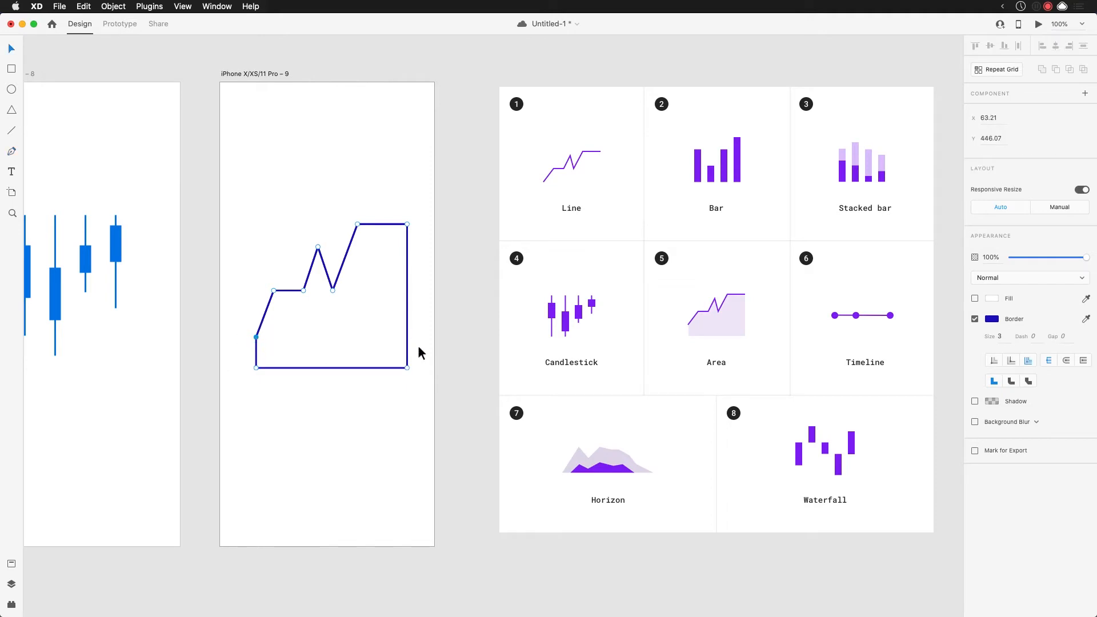
# Remove the area shape's border and fill it with the light purple sampled from the reference Area chart
pyautogui.click(975, 319)
pyautogui.click(975, 299)
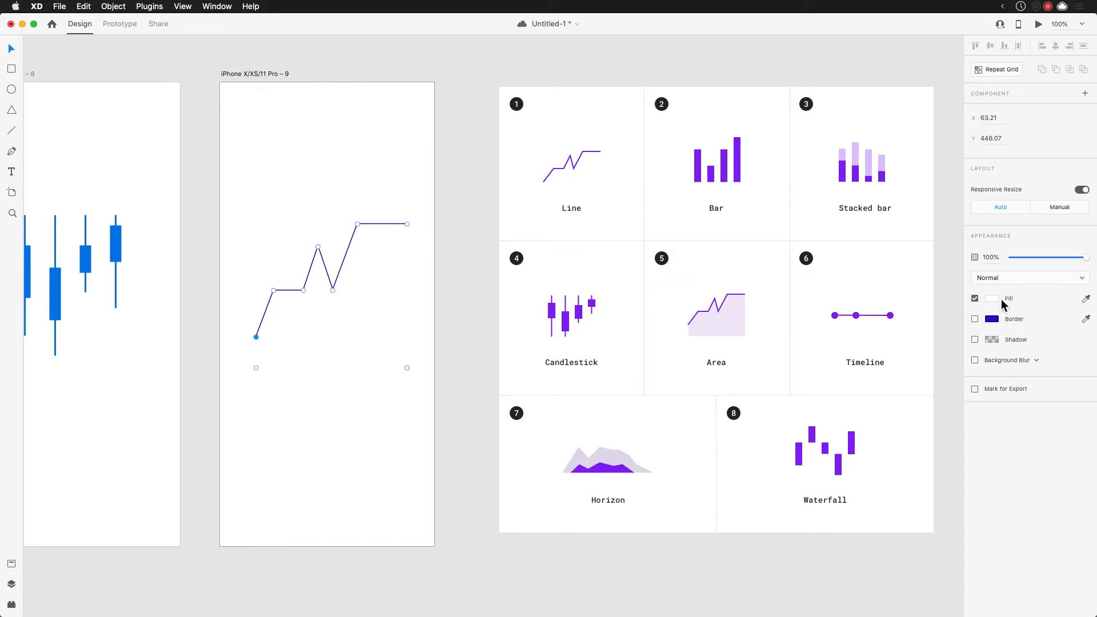
pyautogui.click(1001, 299)
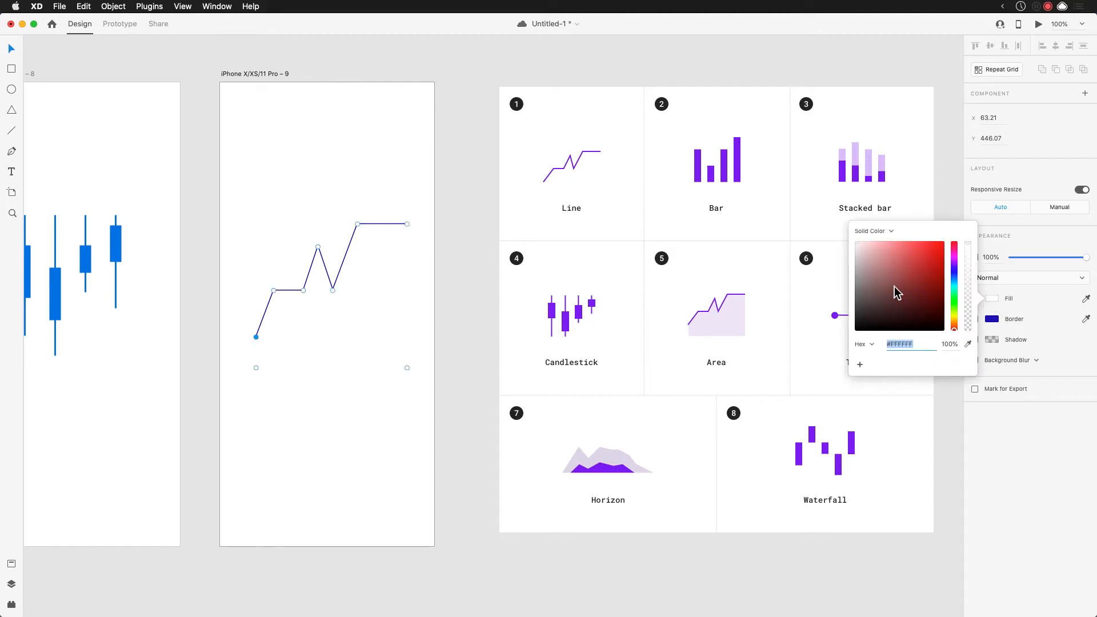
pyautogui.click(968, 344)
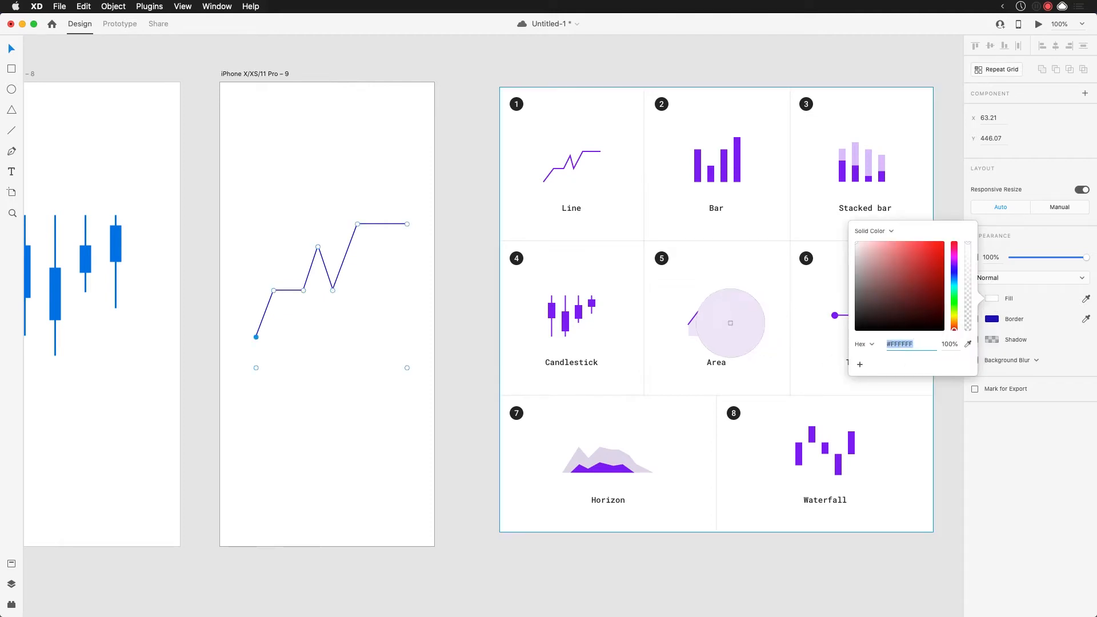
pyautogui.click(731, 323)
pyautogui.click(1007, 394)
# Send the light purple area shape to the back, behind the dark blue line
pyautogui.click(340, 343)
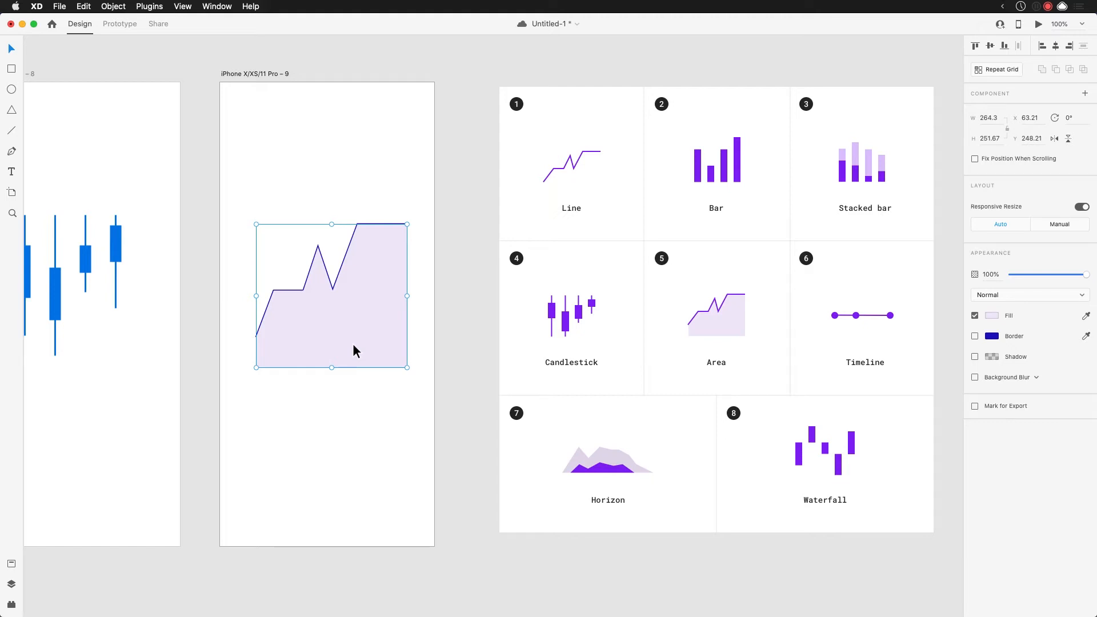
pyautogui.press('super+shift+[')
pyautogui.click(447, 378)
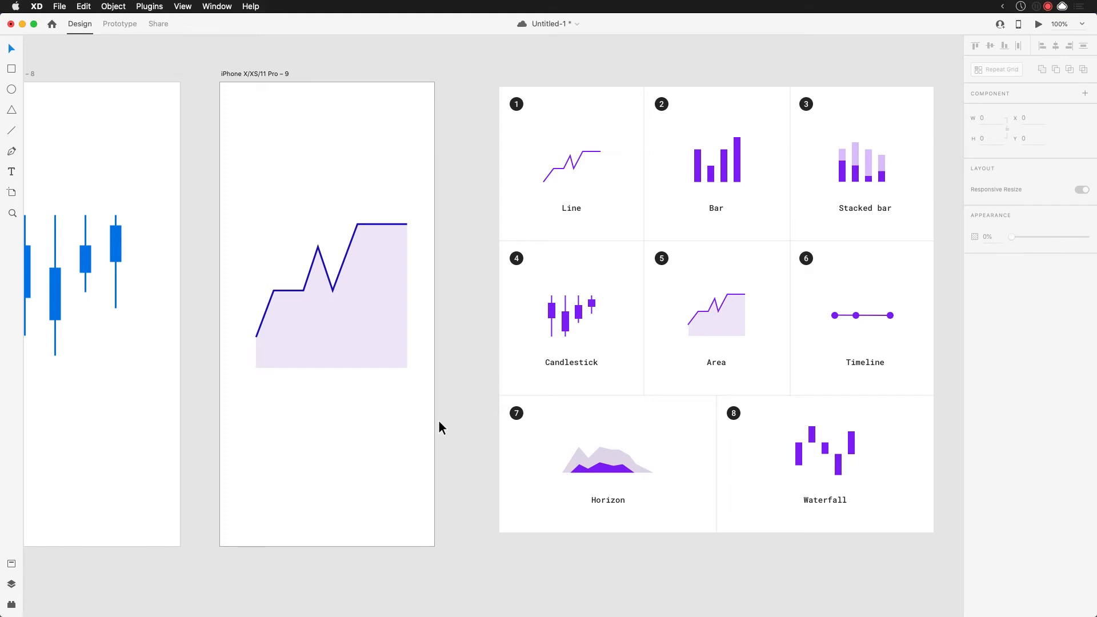
pyautogui.moveTo(421, 431); pyautogui.dragTo(368, 436)
pyautogui.click(254, 205)
pyautogui.click(355, 347)
pyautogui.click(340, 422)
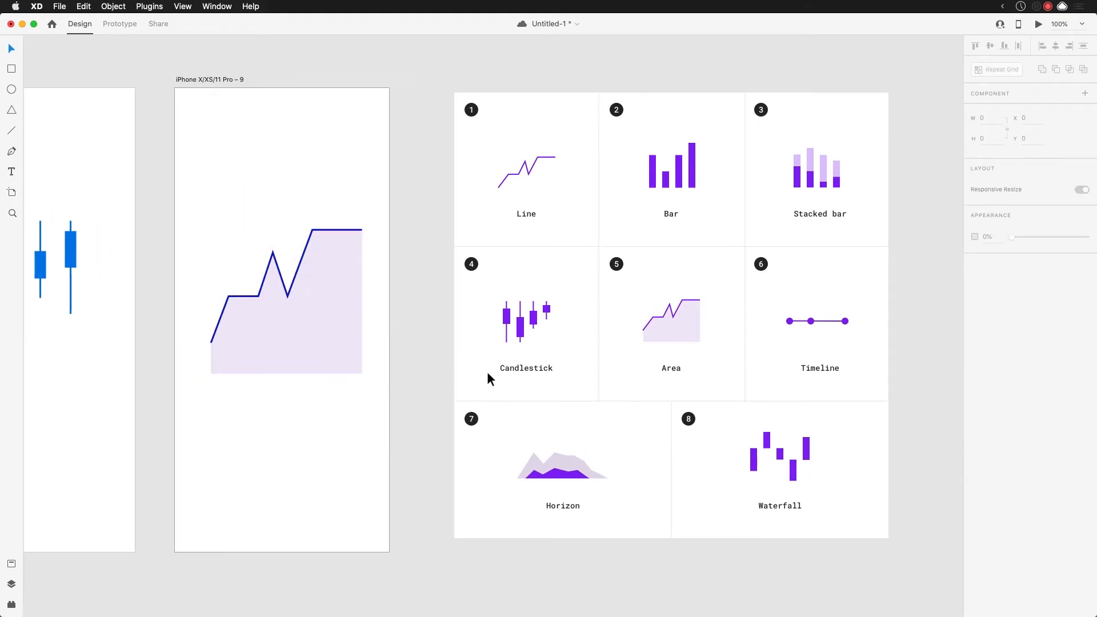
# Move the reference chart image away from the area chart artboard to free space, and duplicate that artboard
pyautogui.moveTo(505, 180); pyautogui.dragTo(791, 207)
pyautogui.scroll(1, 645, 266)
pyautogui.click(224, 95)
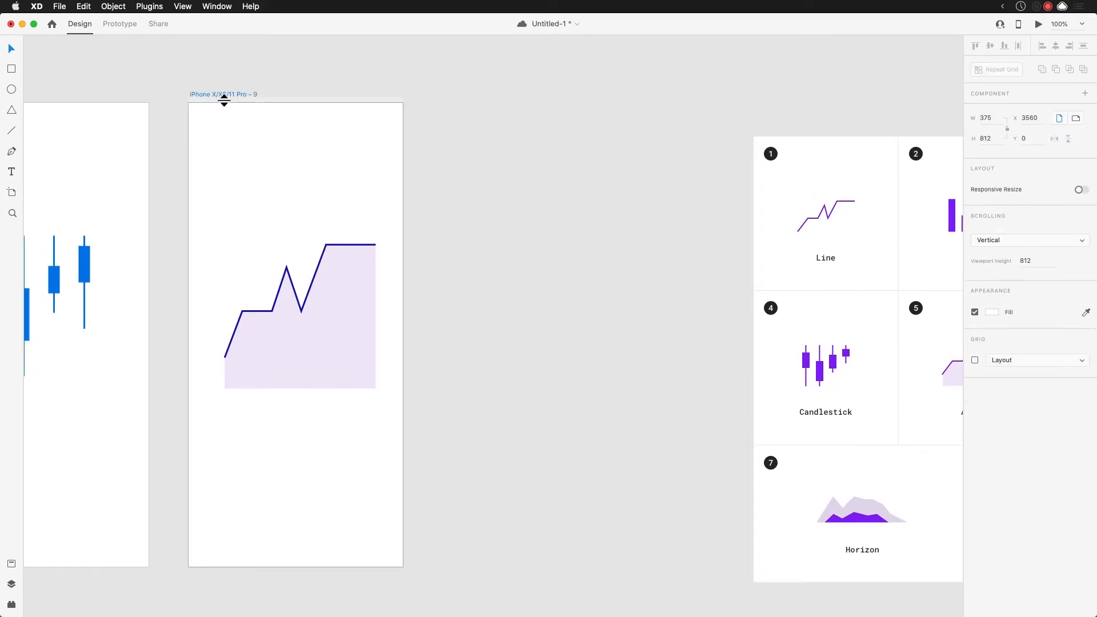
pyautogui.click(234, 94)
pyautogui.press('super+d')
# Move the reference chart image to about X 5072, Y 59 and save the document
pyautogui.moveTo(586, 240); pyautogui.dragTo(195, 251)
pyautogui.moveTo(446, 294); pyautogui.dragTo(543, 282)
pyautogui.moveTo(784, 438); pyautogui.dragTo(810, 431)
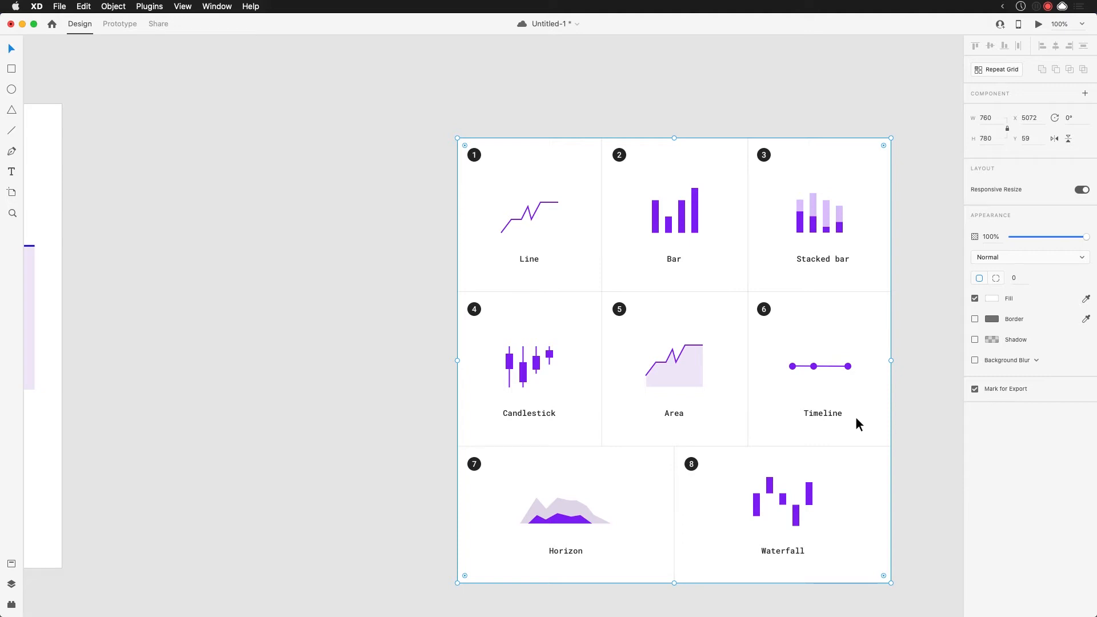
pyautogui.press('super+s')
# Add a blank iPhone X/XS/11 Pro artboard beside the duplicated area chart artboard
pyautogui.moveTo(730, 361); pyautogui.dragTo(837, 349)
pyautogui.moveTo(751, 353); pyautogui.dragTo(843, 372)
pyautogui.click(441, 297)
pyautogui.press('a')
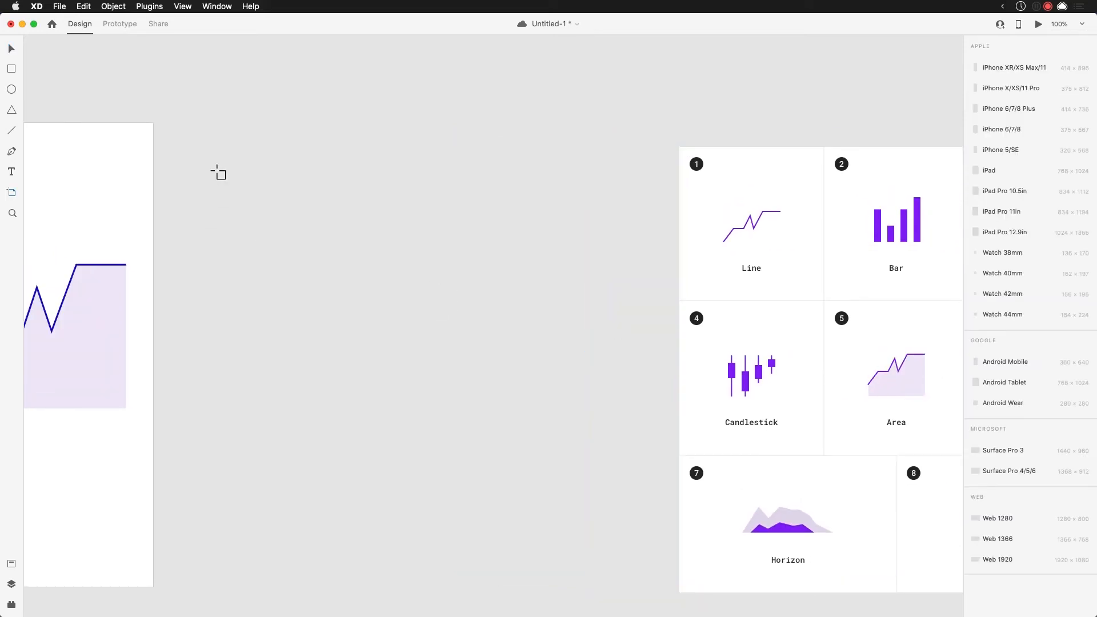
pyautogui.click(187, 126)
pyautogui.moveTo(328, 289); pyautogui.dragTo(223, 276)
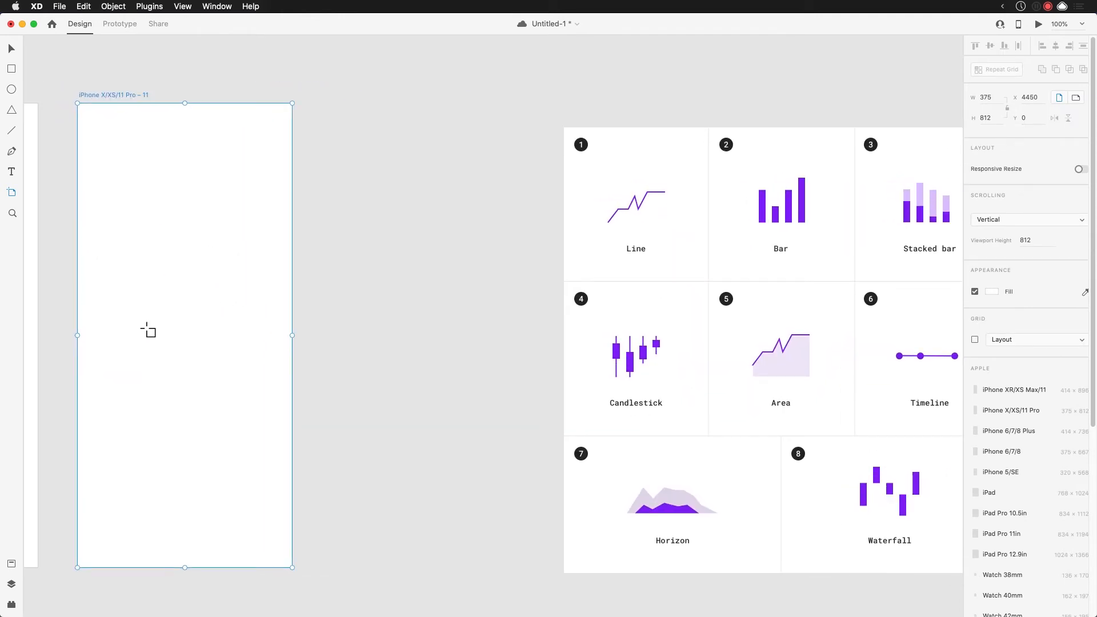
# Draw a circle about 13 by 13 on the blank artboard, without a border and filled with the reference Timeline's purple
pyautogui.press('e')
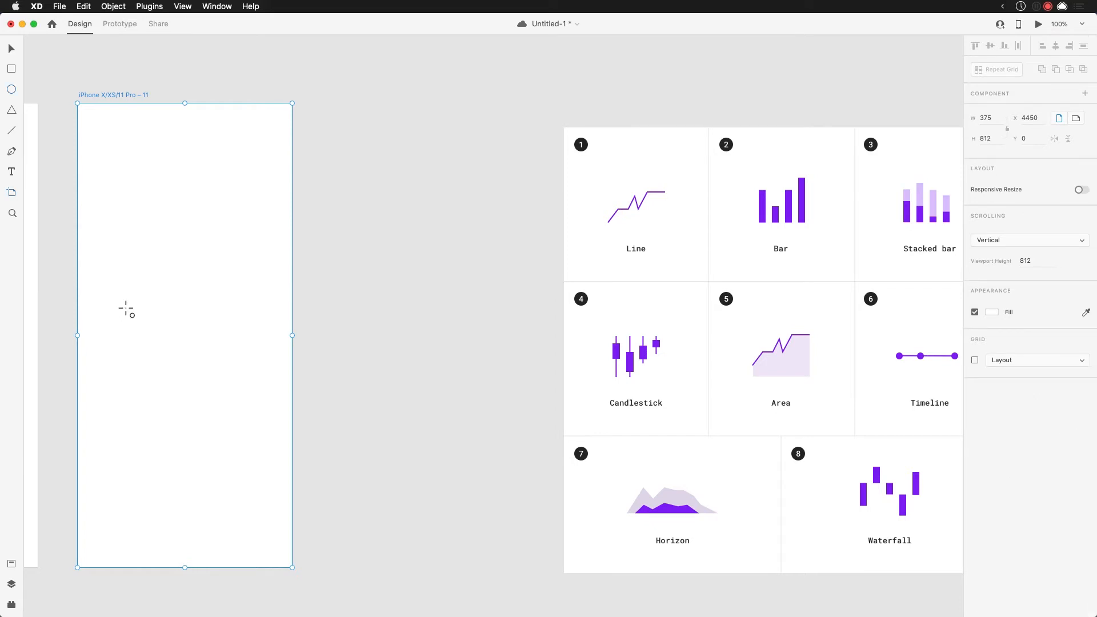
pyautogui.moveTo(130, 304); pyautogui.dragTo(137, 307)
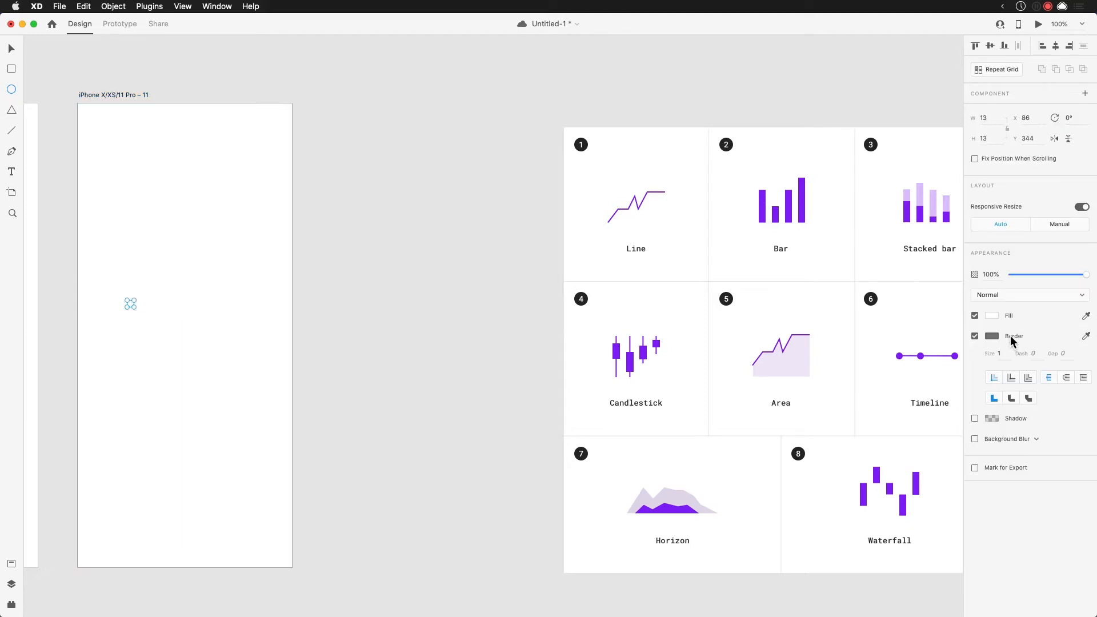
pyautogui.click(976, 337)
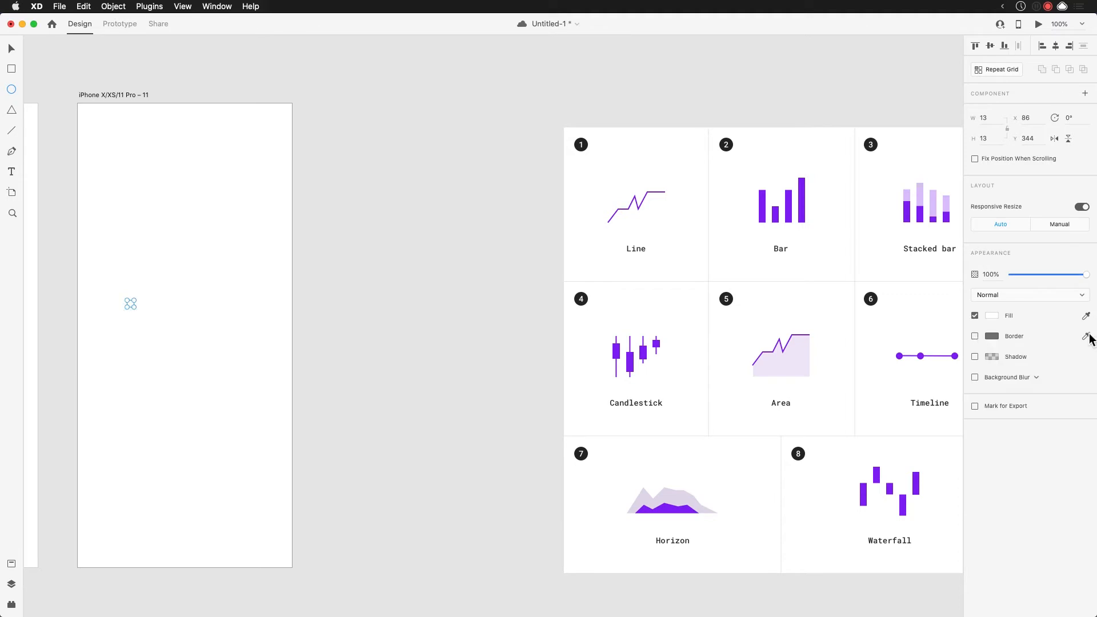
pyautogui.click(1087, 316)
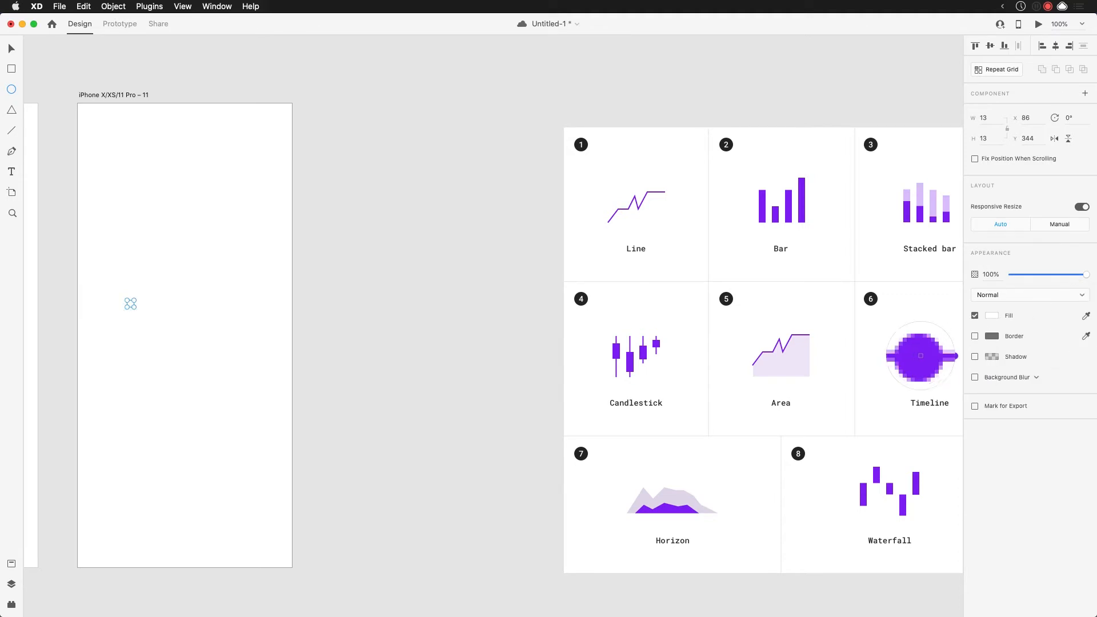
pyautogui.click(920, 356)
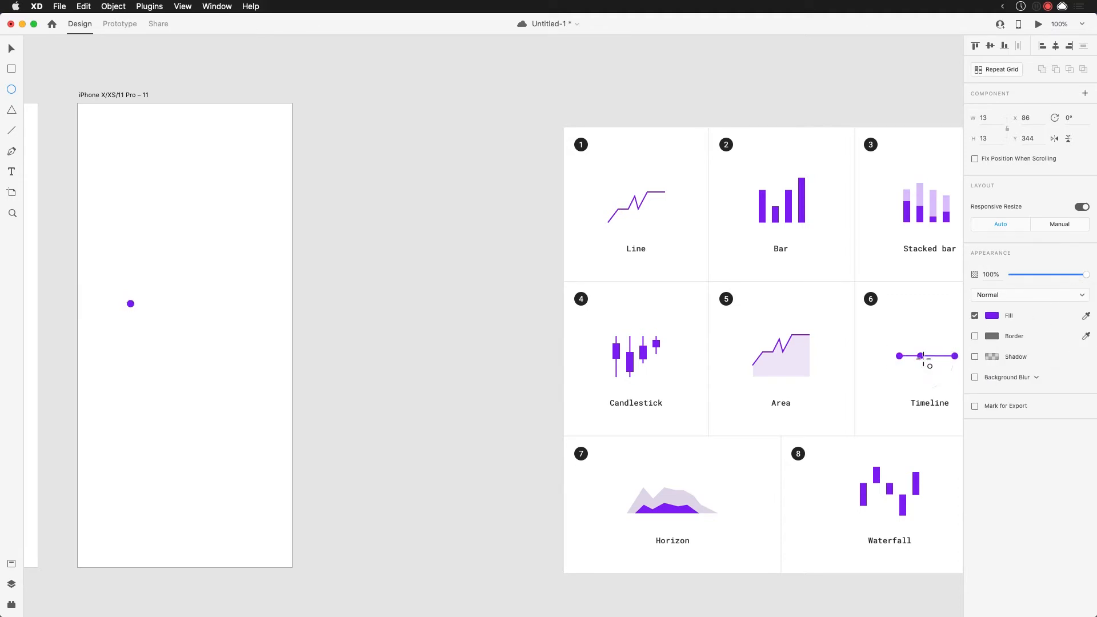
# Place a copy of the purple circle on the same horizontal line at about X 175
pyautogui.click(200, 157)
pyautogui.moveTo(130, 304); pyautogui.dragTo(181, 309)
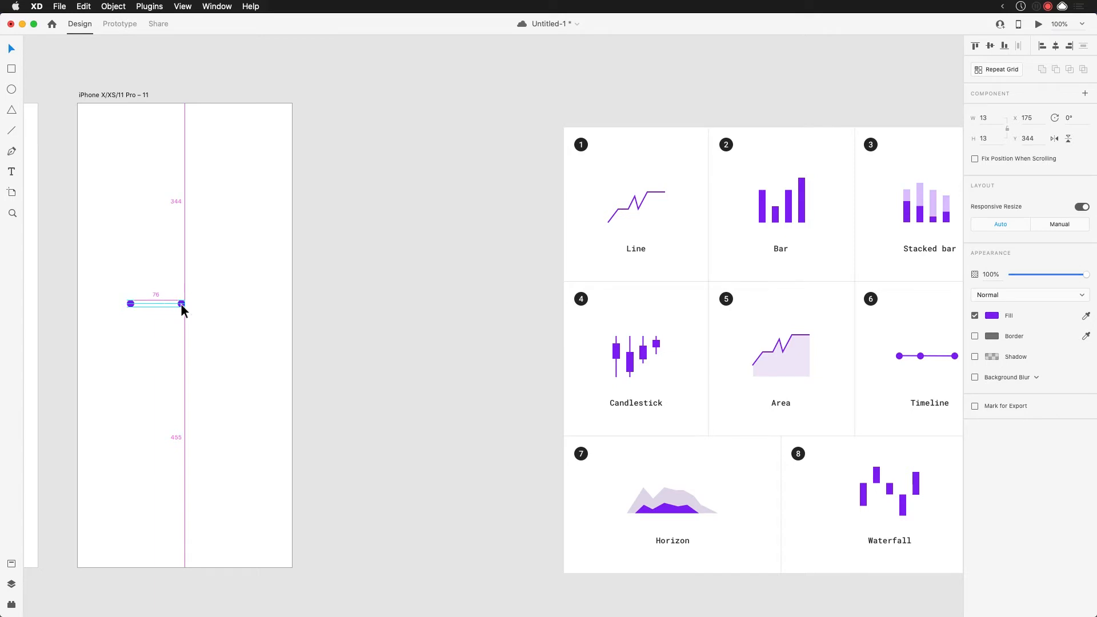
pyautogui.moveTo(183, 311); pyautogui.dragTo(228, 306)
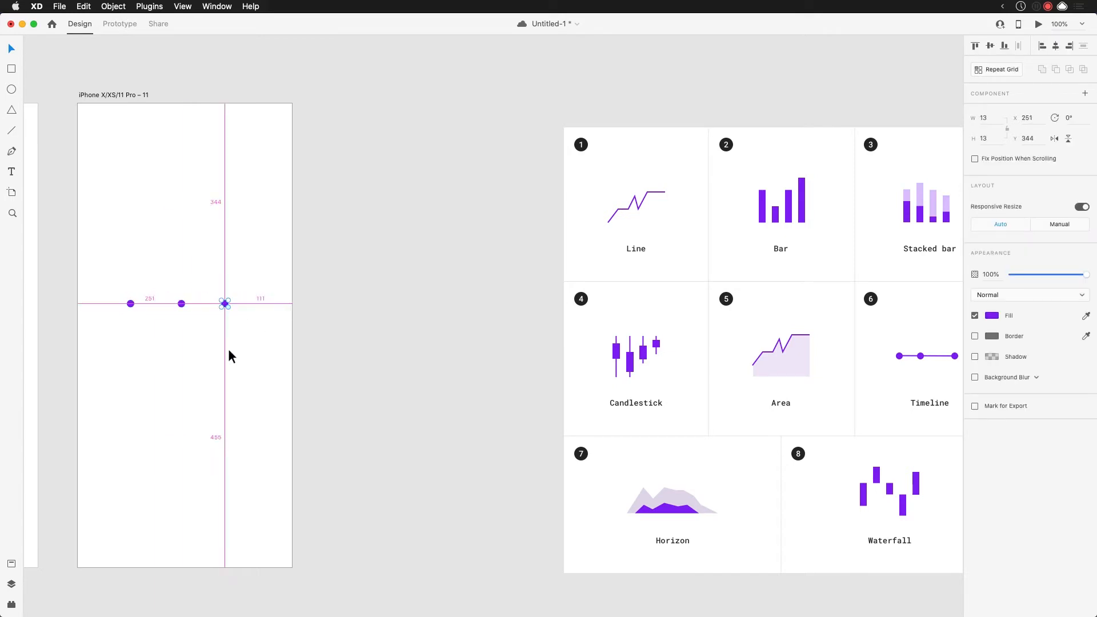
pyautogui.press('super+d')
pyautogui.press('super+z')
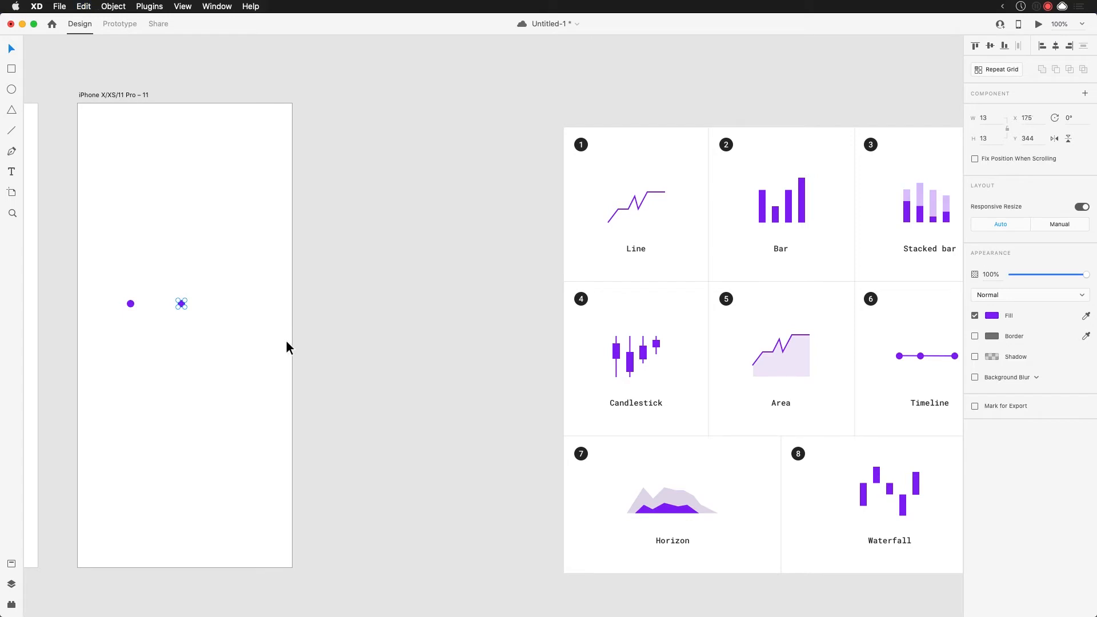
# Arrange three purple circles in one row, with the middle one close to the first and the third farther away, like the reference Timeline
pyautogui.click(222, 333)
pyautogui.moveTo(185, 308); pyautogui.dragTo(156, 310)
pyautogui.click(191, 317)
pyautogui.click(177, 329)
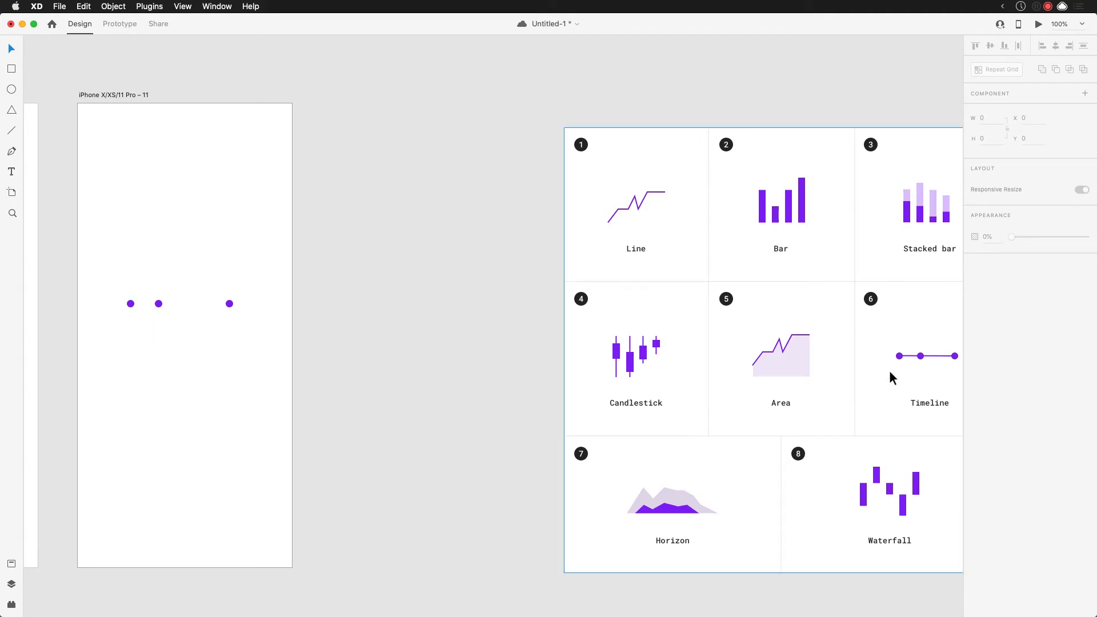
# Draw a horizontal line 173 wide from the centre of the first circle to the centre of the last one
pyautogui.moveTo(108, 268); pyautogui.dragTo(303, 347)
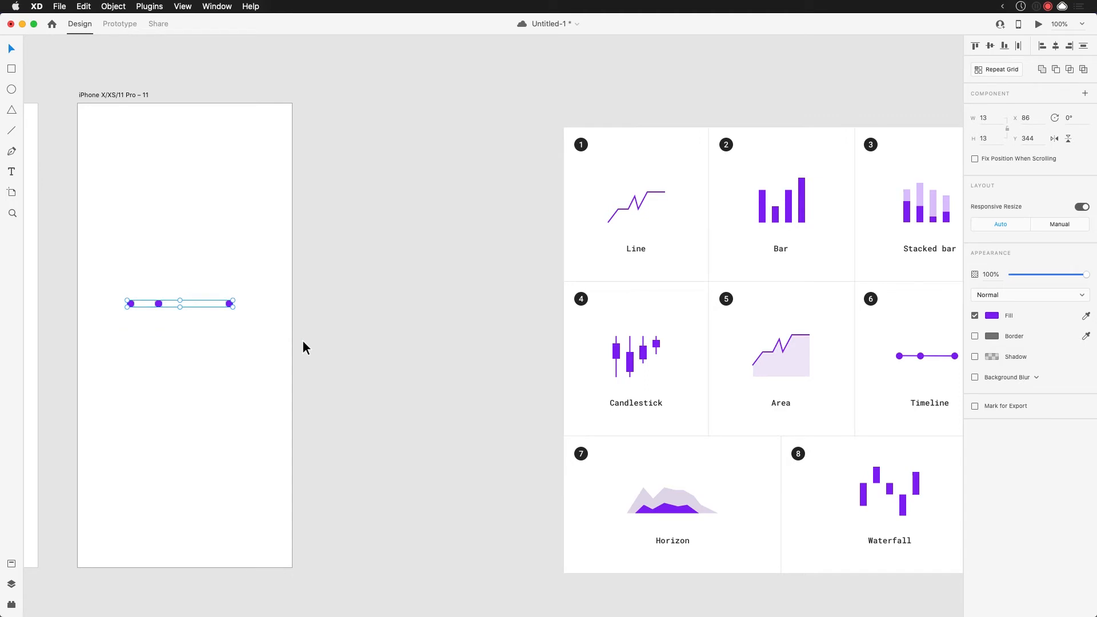
pyautogui.moveTo(262, 341); pyautogui.dragTo(100, 269)
pyautogui.press('super+3')
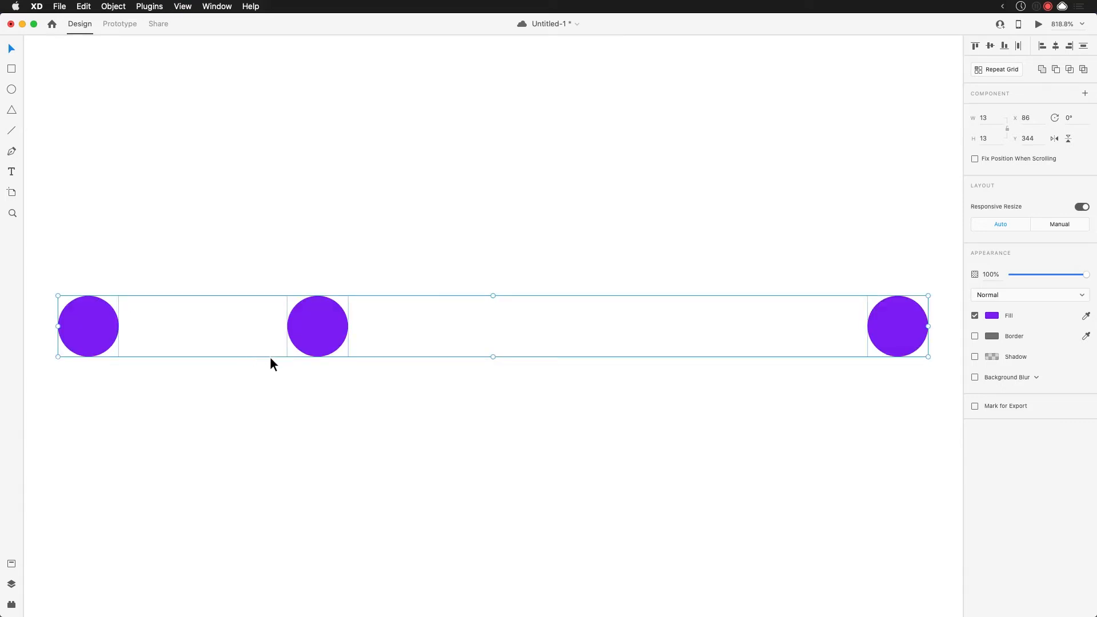
pyautogui.click(307, 219)
pyautogui.click(105, 328)
pyautogui.click(200, 401)
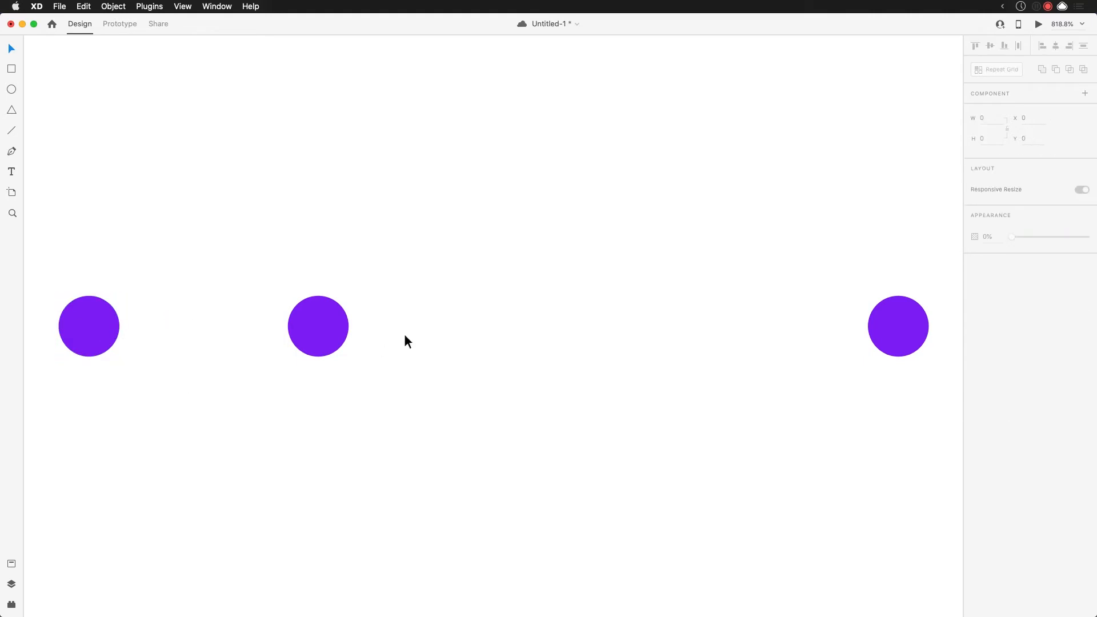
pyautogui.press('l')
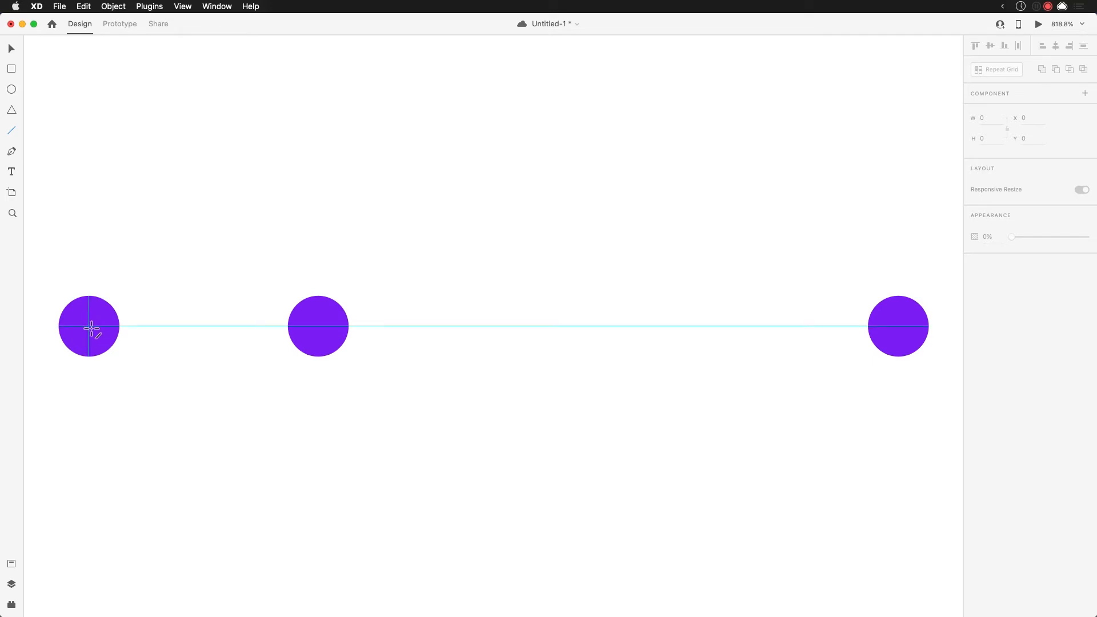
pyautogui.moveTo(91, 329)
pyautogui.mouseDown()
pyautogui.moveTo(191, 324)
pyautogui.moveTo(911, 366)
pyautogui.moveTo(901, 330)
pyautogui.mouseUp()
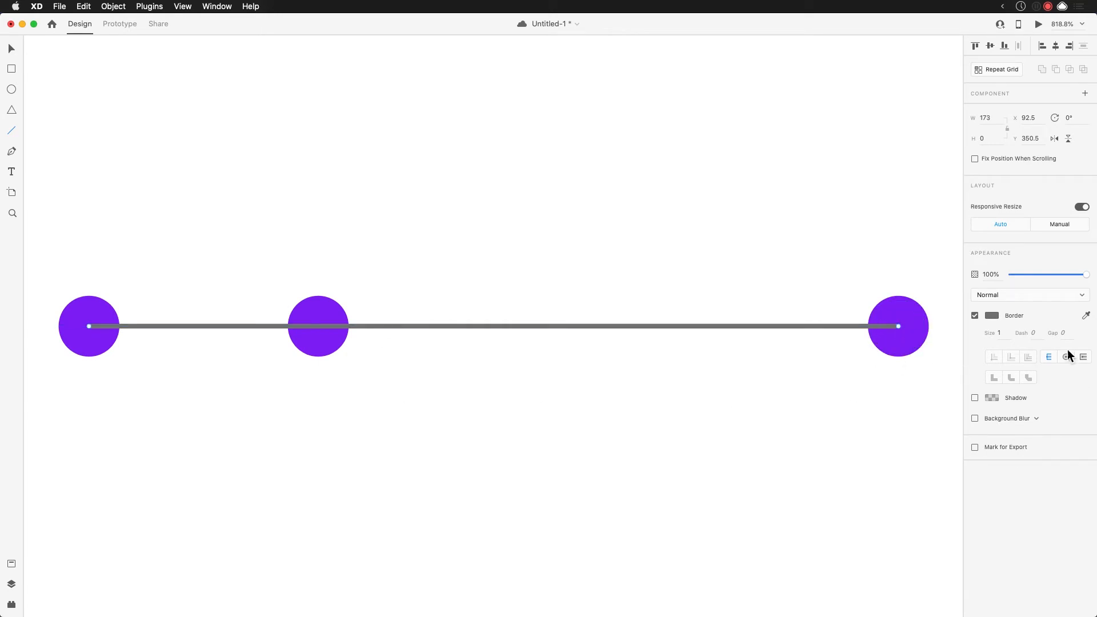
# Colour the timeline's connecting line with the circles' purple and set its border size to 2
pyautogui.click(1086, 316)
pyautogui.click(917, 319)
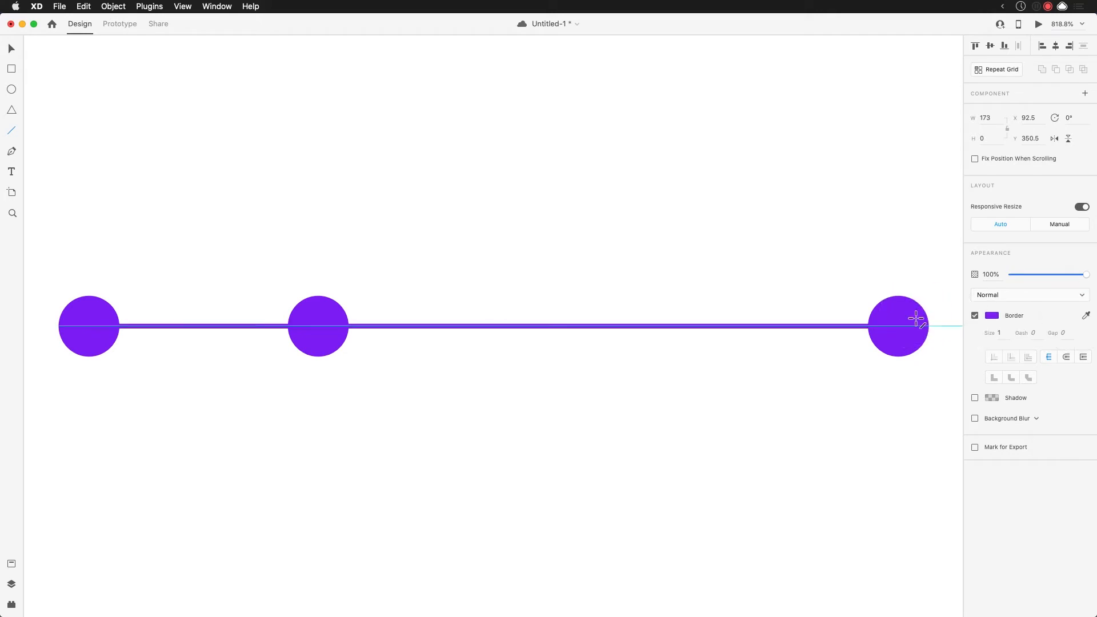
pyautogui.click(1000, 333)
pyautogui.write('2')
pyautogui.press('Return')
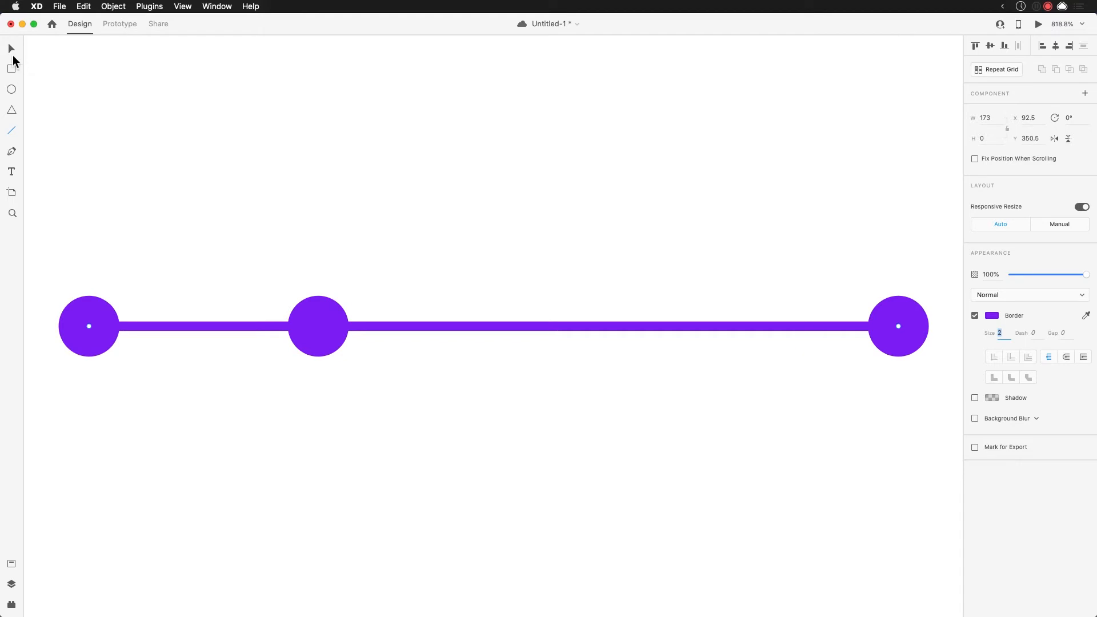
pyautogui.click(212, 208)
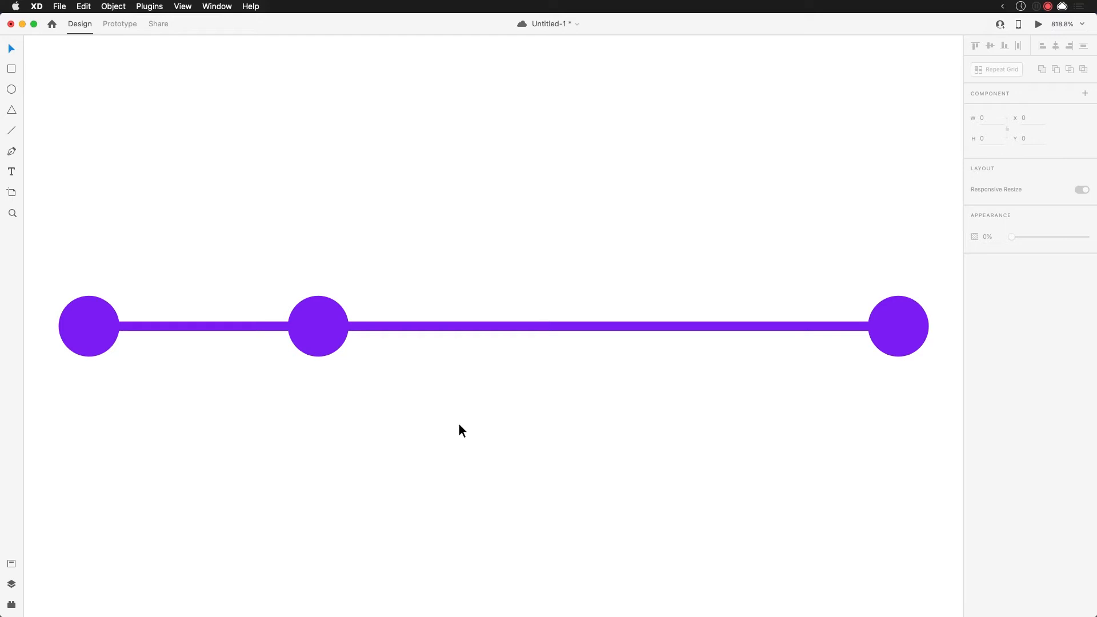
pyautogui.click(495, 328)
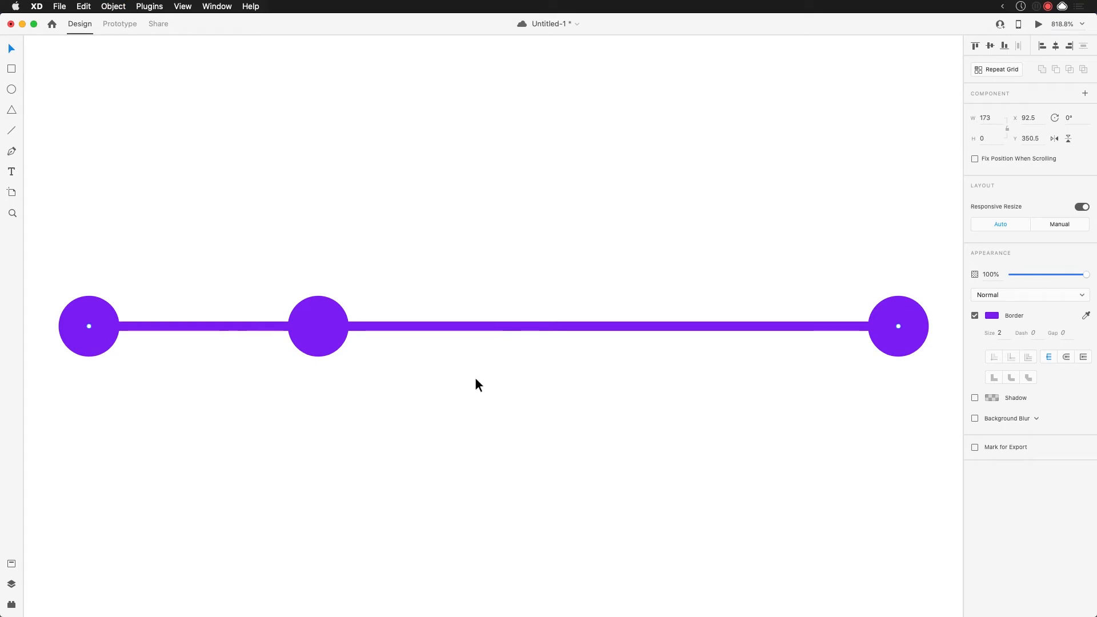
# Duplicate the artboard that holds the finished timeline chart
pyautogui.click(483, 438)
pyautogui.press('super+minus')
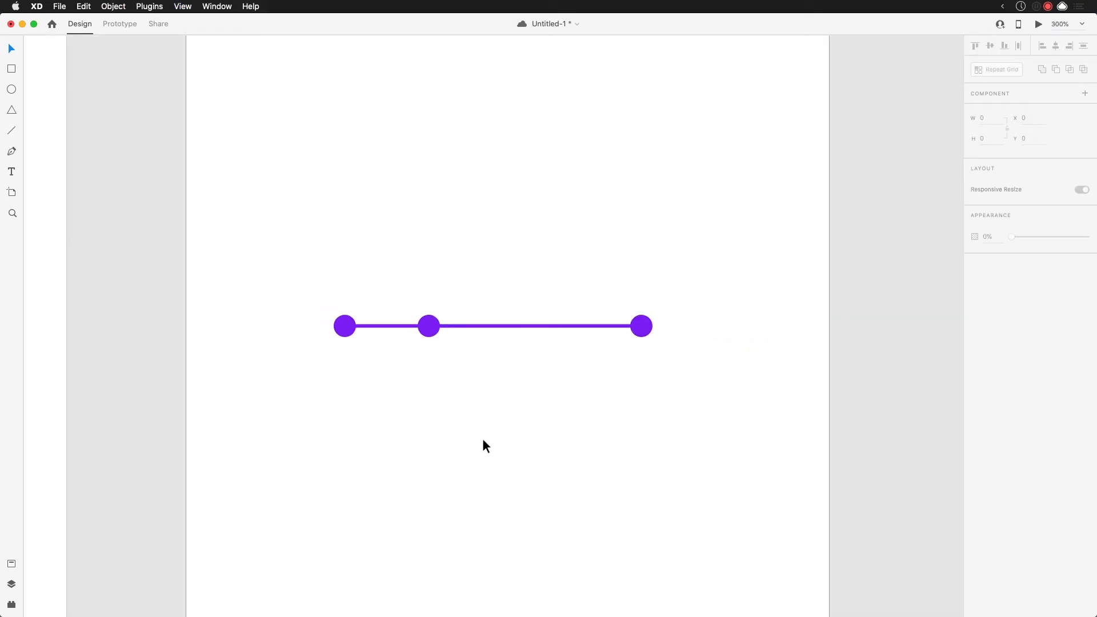
pyautogui.scroll(-5, 486, 445)
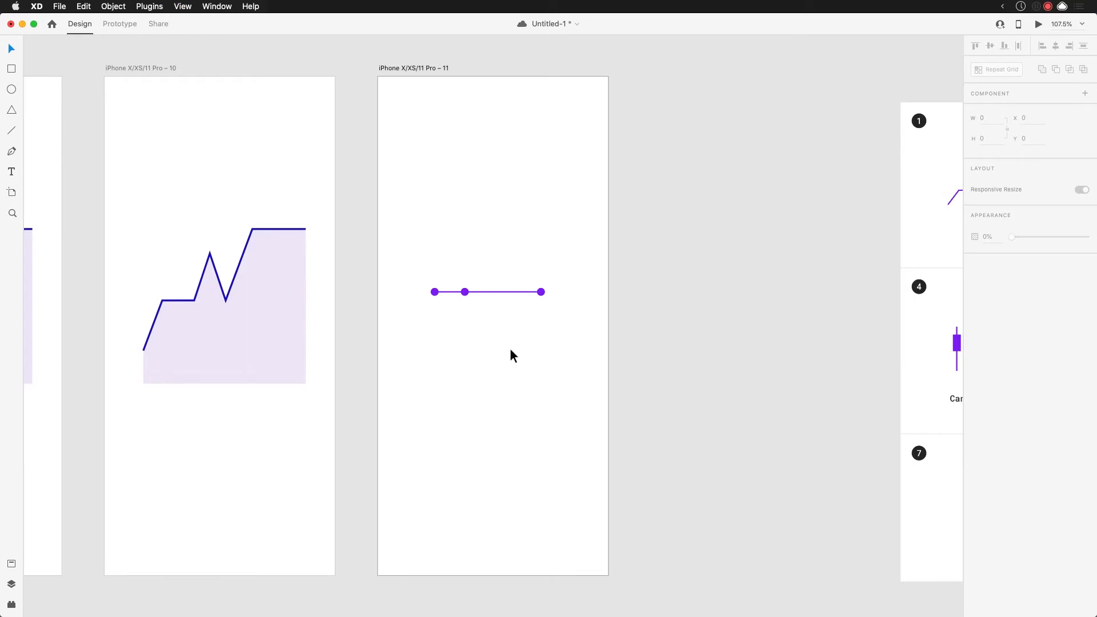
pyautogui.hscroll(2, 509, 348)
pyautogui.click(308, 61)
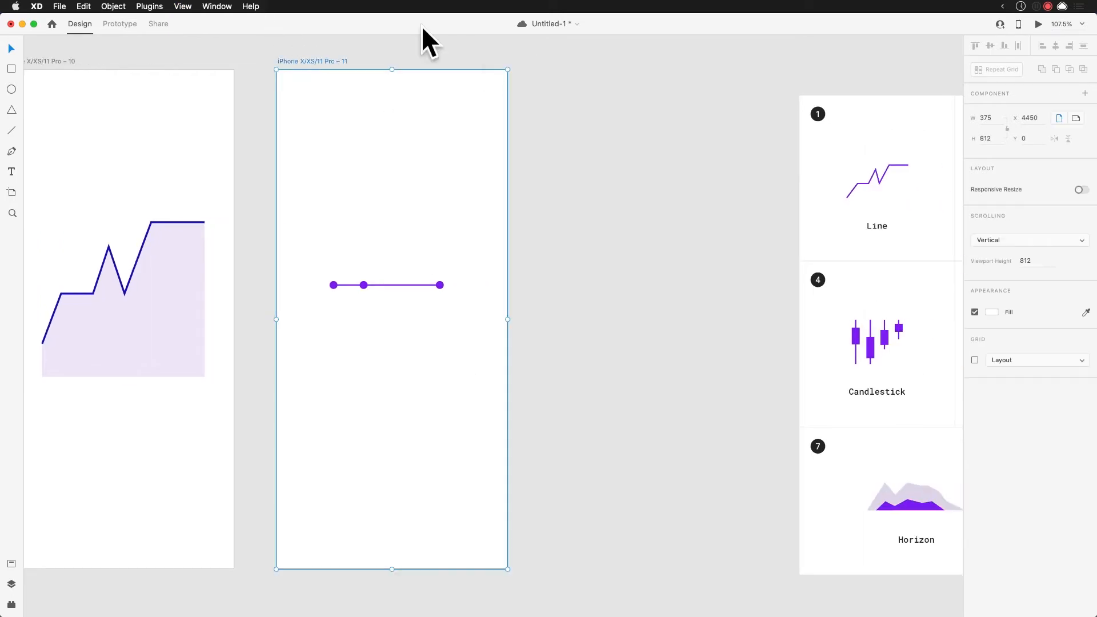
pyautogui.press('super+d')
# Move the chart reference image farther right to X 6114 to make room beside the last artboard
pyautogui.moveTo(577, 297); pyautogui.dragTo(240, 295)
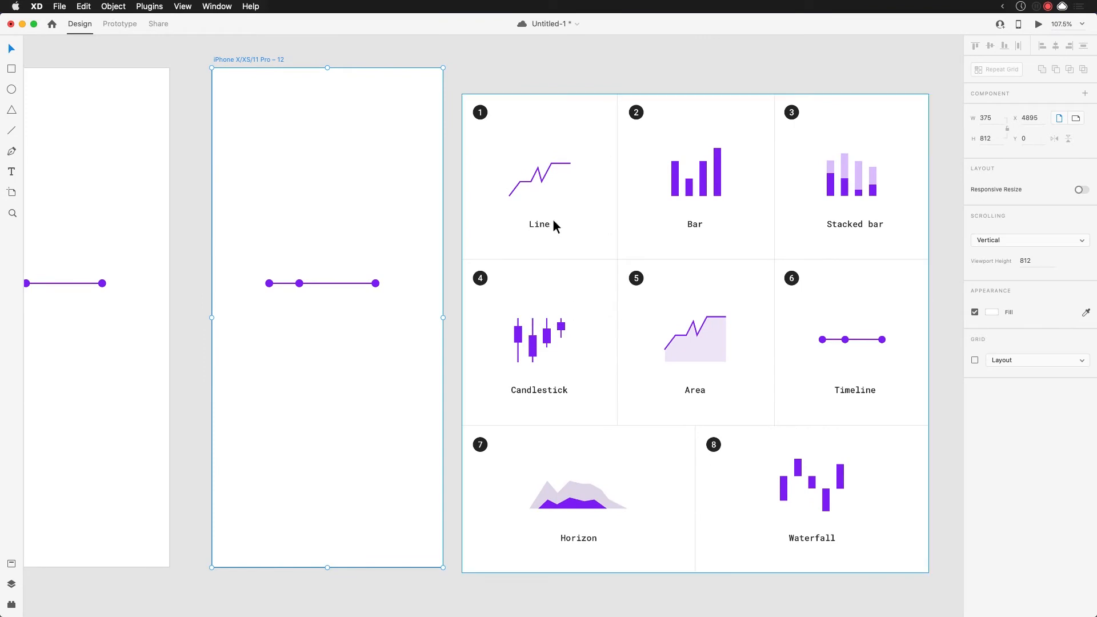
pyautogui.moveTo(649, 370); pyautogui.dragTo(758, 335)
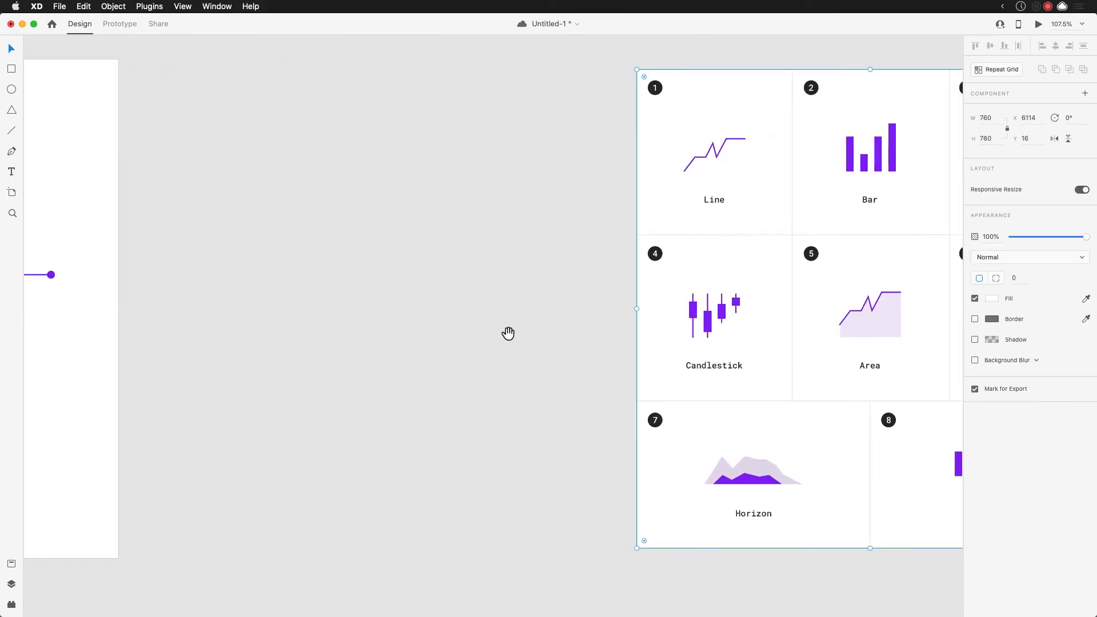
pyautogui.moveTo(507, 333); pyautogui.dragTo(631, 388)
pyautogui.click(475, 336)
pyautogui.moveTo(442, 279); pyautogui.dragTo(452, 236)
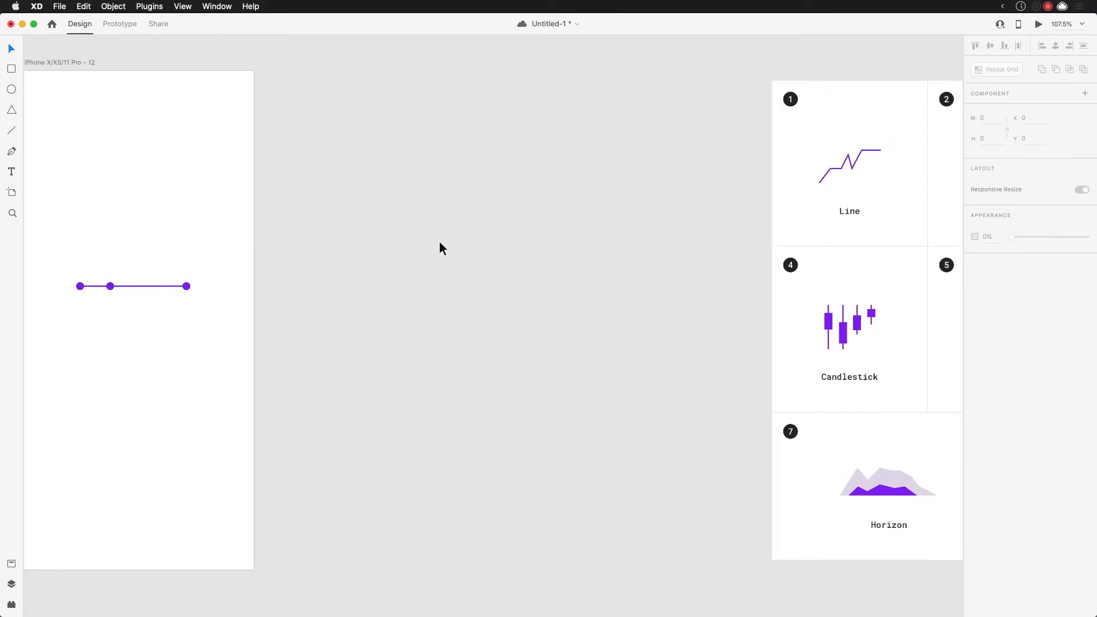
# Add a blank iPhone X/XS/11 Pro artboard after the duplicated timeline artboard and save the document
pyautogui.press('a')
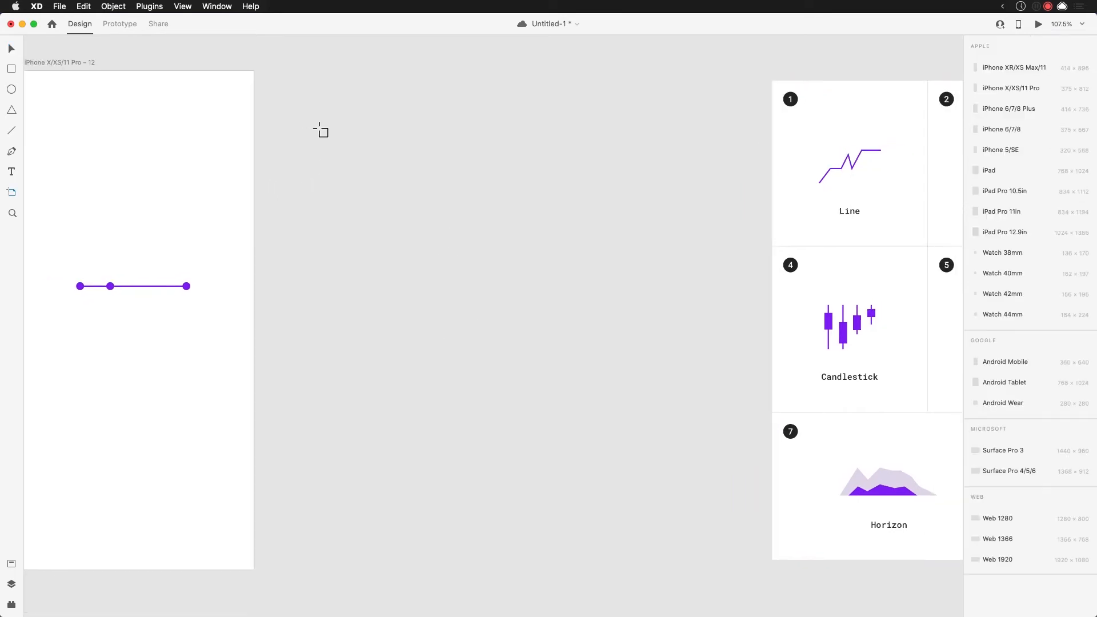
pyautogui.click(295, 73)
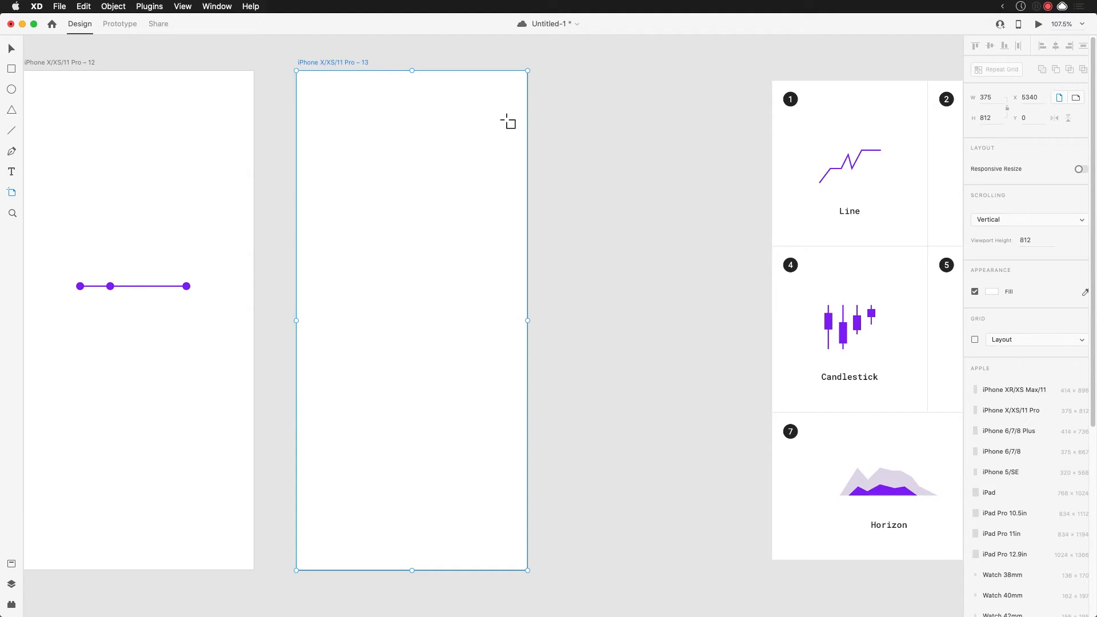
pyautogui.press('cmd+s')
# Draw a closed, jagged mountain outline with a flat base on the blank artboard, about 294 wide and 102 high
pyautogui.press('space')
pyautogui.moveTo(490, 169); pyautogui.dragTo(462, 149)
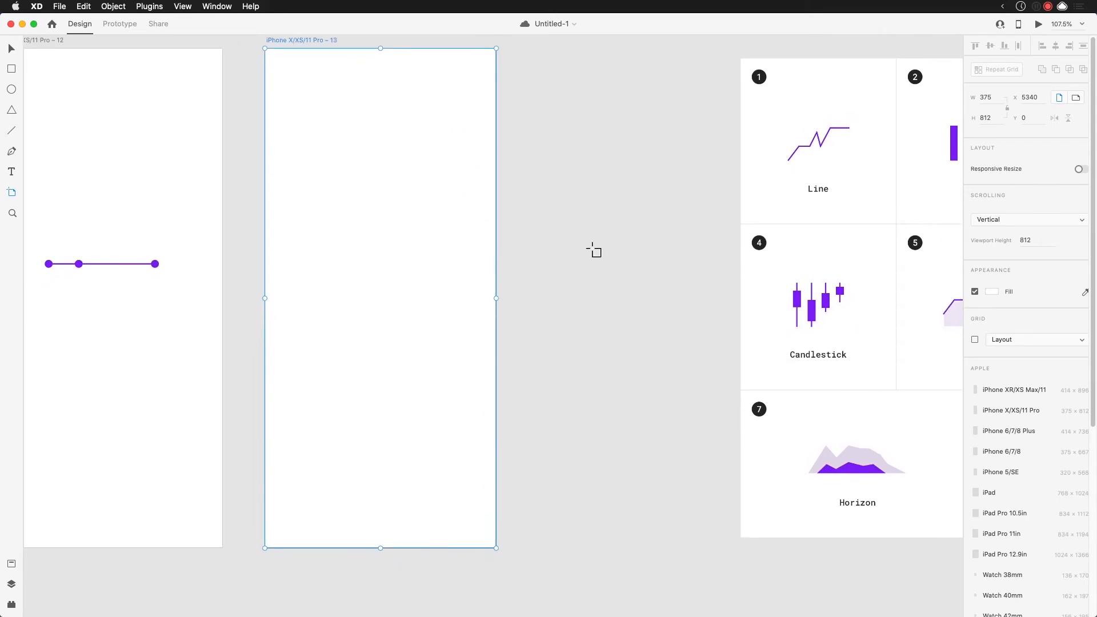
pyautogui.press('p')
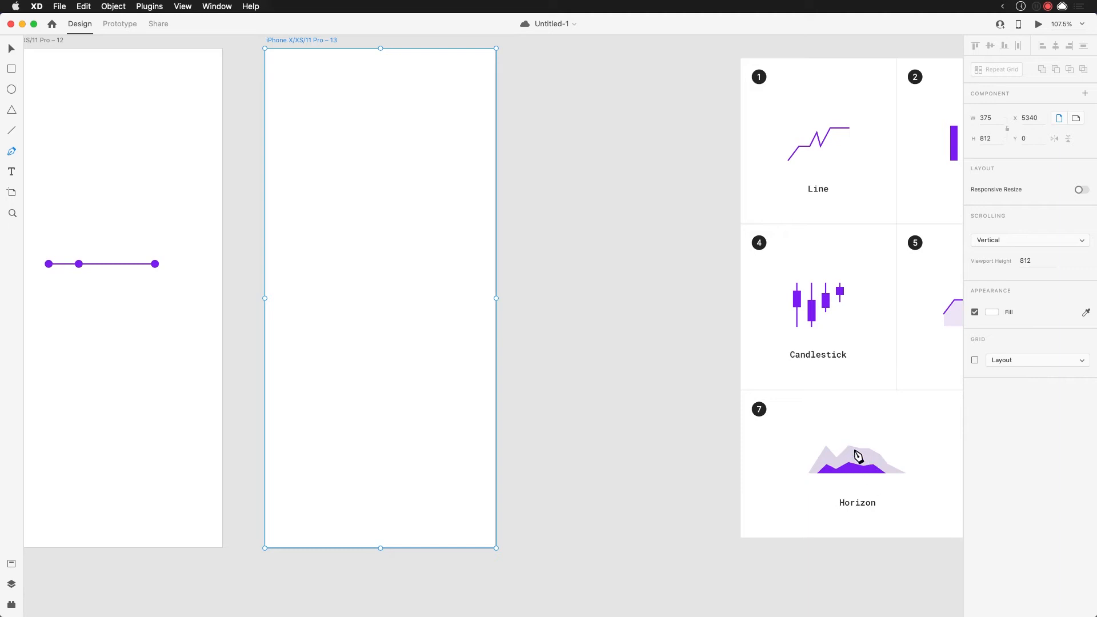
pyautogui.click(297, 294)
pyautogui.click(326, 253)
pyautogui.click(351, 261)
pyautogui.click(387, 238)
pyautogui.click(406, 258)
pyautogui.click(422, 244)
pyautogui.click(432, 266)
pyautogui.click(457, 260)
pyautogui.click(461, 282)
pyautogui.click(478, 301)
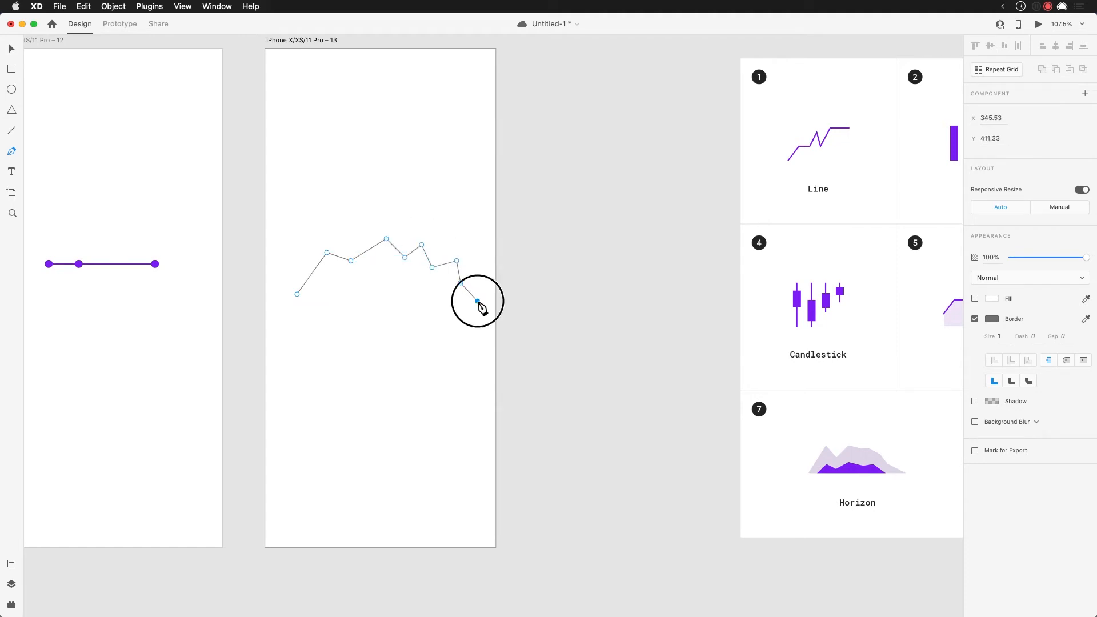
pyautogui.click(297, 302)
pyautogui.press('Escape')
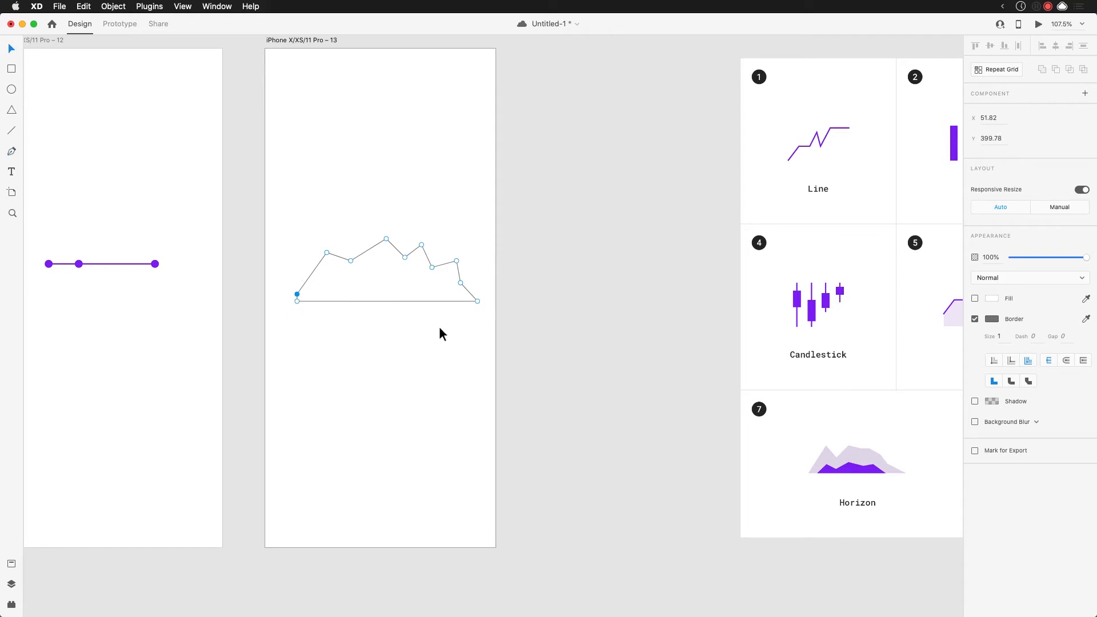
pyautogui.click(440, 328)
# Draw a smaller closed outline with three peaks inside the mountain shape, sharing its baseline, like the reference Horizon chart
pyautogui.press('p')
pyautogui.click(313, 301)
pyautogui.click(335, 279)
pyautogui.click(362, 286)
pyautogui.click(376, 270)
pyautogui.click(410, 286)
pyautogui.click(427, 279)
pyautogui.click(453, 301)
pyautogui.click(314, 301)
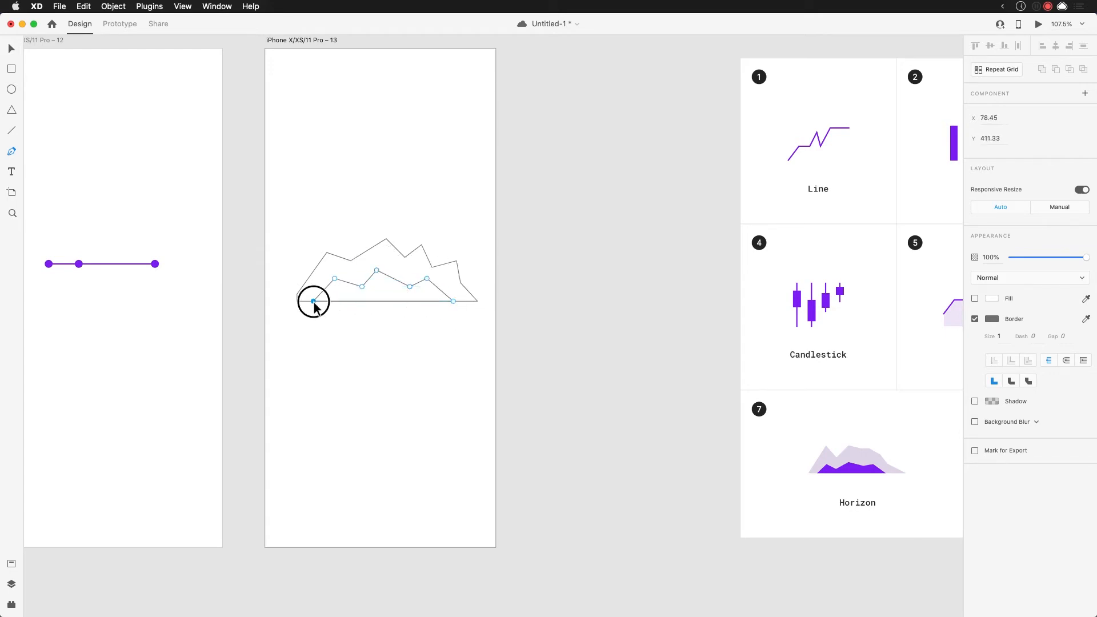
# Fill the inner mountain shape with the purple sampled from the Horizon reference and remove its border
pyautogui.press('i')
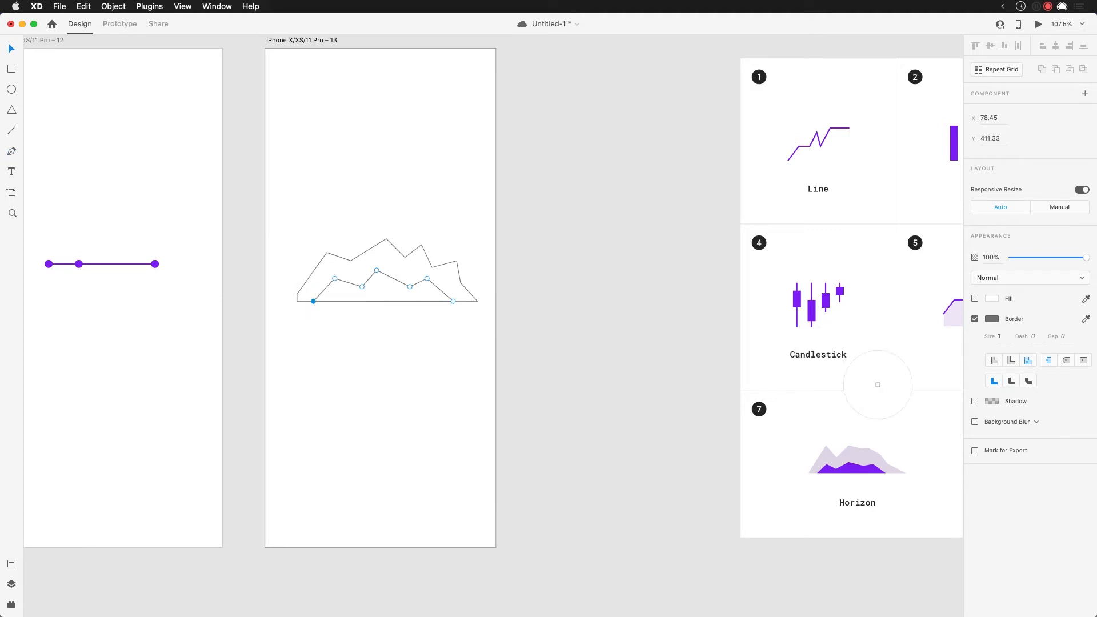
pyautogui.click(840, 465)
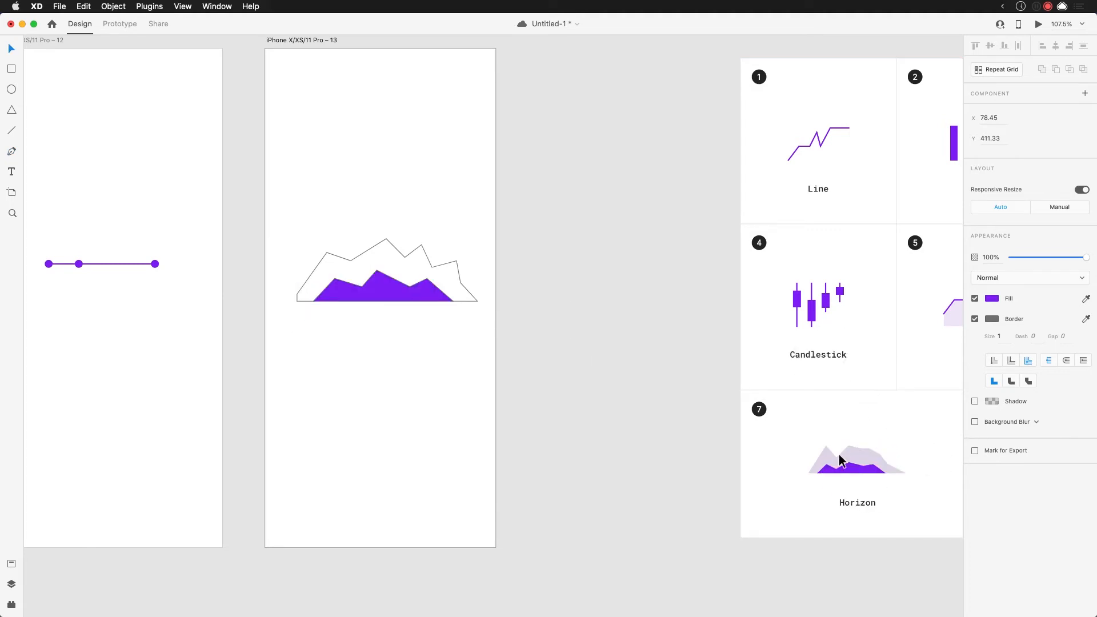
pyautogui.click(975, 319)
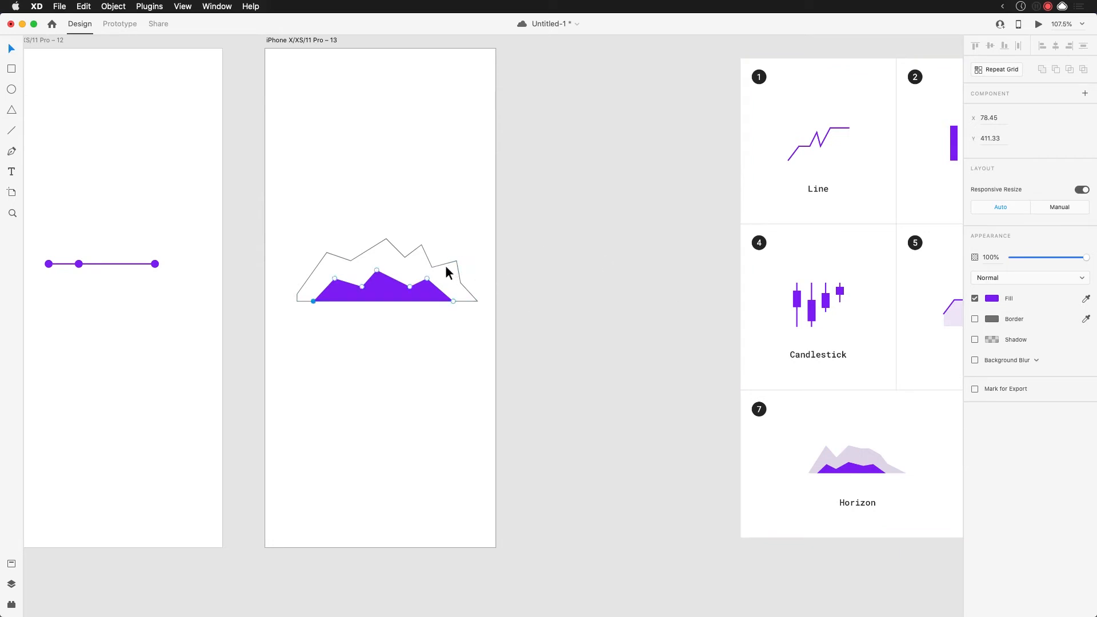
# Remove the outer mountain shape's border and fill it with a light orange
pyautogui.click(458, 263)
pyautogui.click(976, 337)
pyautogui.click(975, 316)
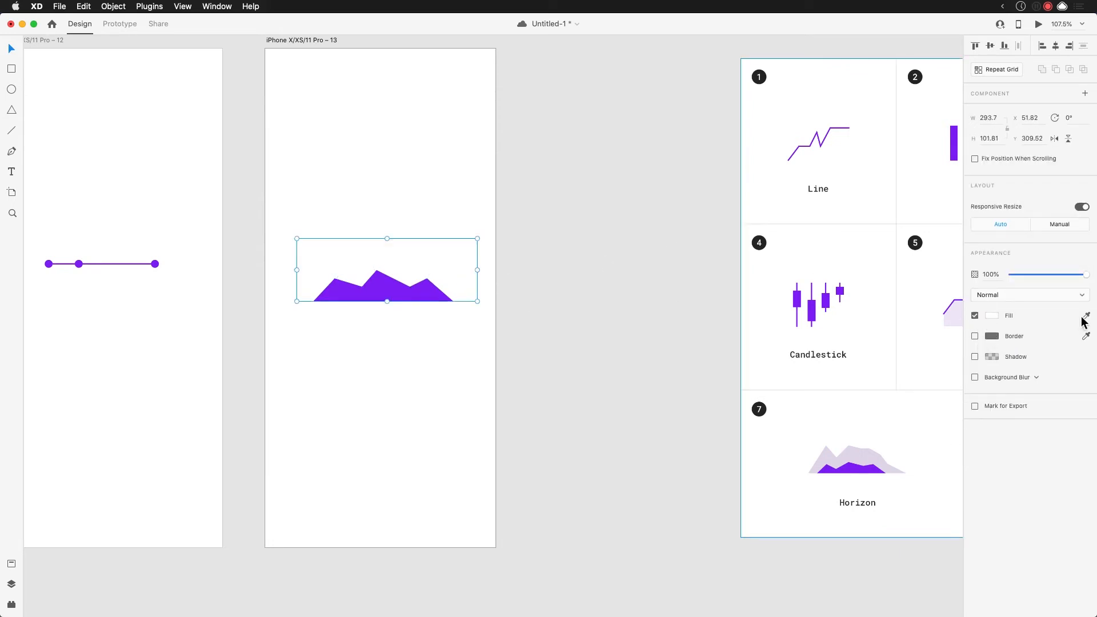
pyautogui.click(993, 315)
pyautogui.click(859, 273)
pyautogui.moveTo(866, 277); pyautogui.dragTo(895, 272)
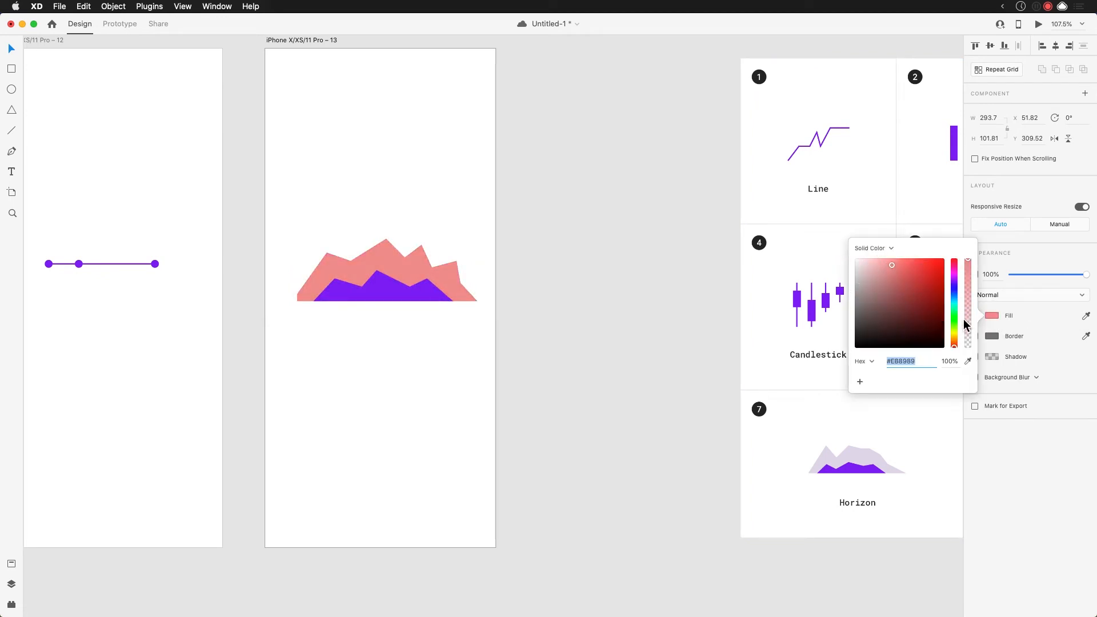
pyautogui.moveTo(958, 335); pyautogui.dragTo(956, 343)
pyautogui.click(572, 413)
# Duplicate the artboard that holds the finished horizon chart
pyautogui.moveTo(617, 316); pyautogui.dragTo(549, 365)
pyautogui.moveTo(333, 397); pyautogui.dragTo(328, 331)
pyautogui.click(338, 211)
pyautogui.click(229, 95)
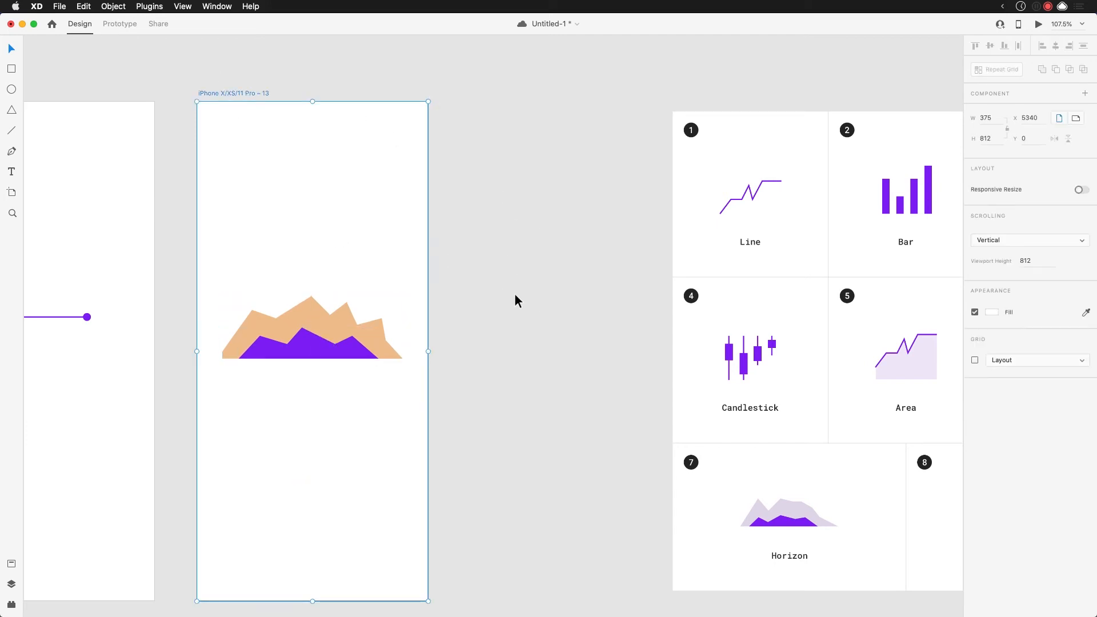
pyautogui.press('super+d')
# Move the chart reference image farther right to X 6983, clearing space after the duplicated horizon artboard
pyautogui.moveTo(488, 241); pyautogui.dragTo(326, 232)
pyautogui.moveTo(532, 303); pyautogui.dragTo(747, 308)
pyautogui.moveTo(786, 348); pyautogui.dragTo(345, 328)
pyautogui.moveTo(415, 324); pyautogui.dragTo(692, 320)
pyautogui.moveTo(537, 318)
pyautogui.mouseDown()
pyautogui.moveTo(678, 335)
pyautogui.moveTo(546, 318)
pyautogui.mouseUp()
pyautogui.moveTo(692, 324); pyautogui.dragTo(649, 360)
# Add a blank iPhone X/XS/11 Pro artboard after the duplicated horizon artboard and save the document
pyautogui.click(350, 309)
pyautogui.press('a')
pyautogui.click(153, 108)
pyautogui.moveTo(321, 331); pyautogui.dragTo(219, 251)
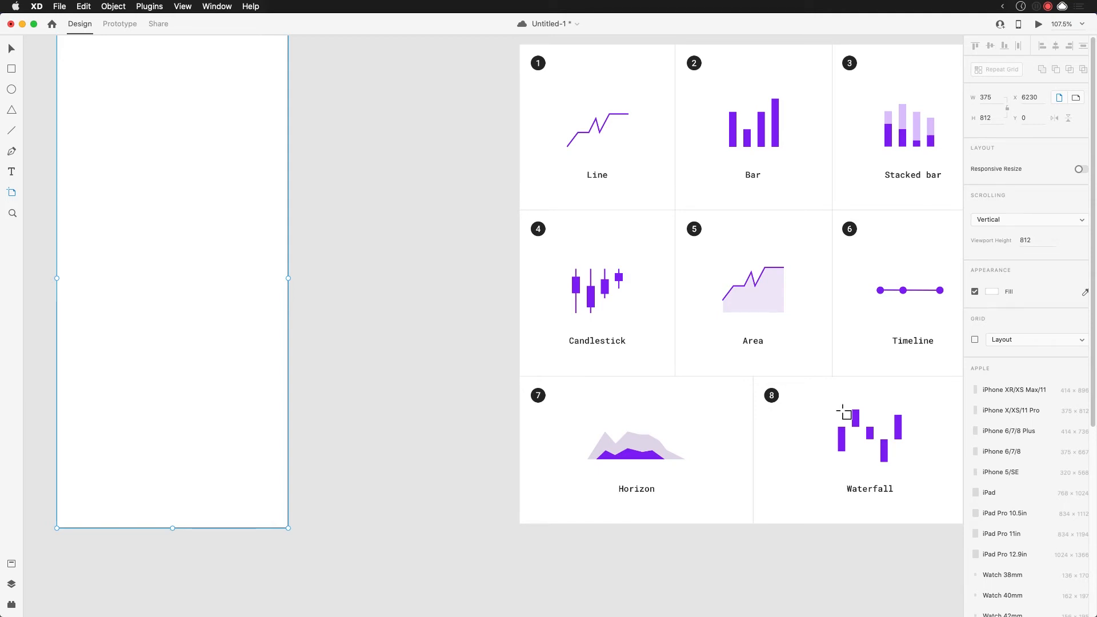
pyautogui.press('cmd+s')
# Copy the four purple bars from the first bar chart artboard and paste them onto the new blank artboard
pyautogui.press('super+0')
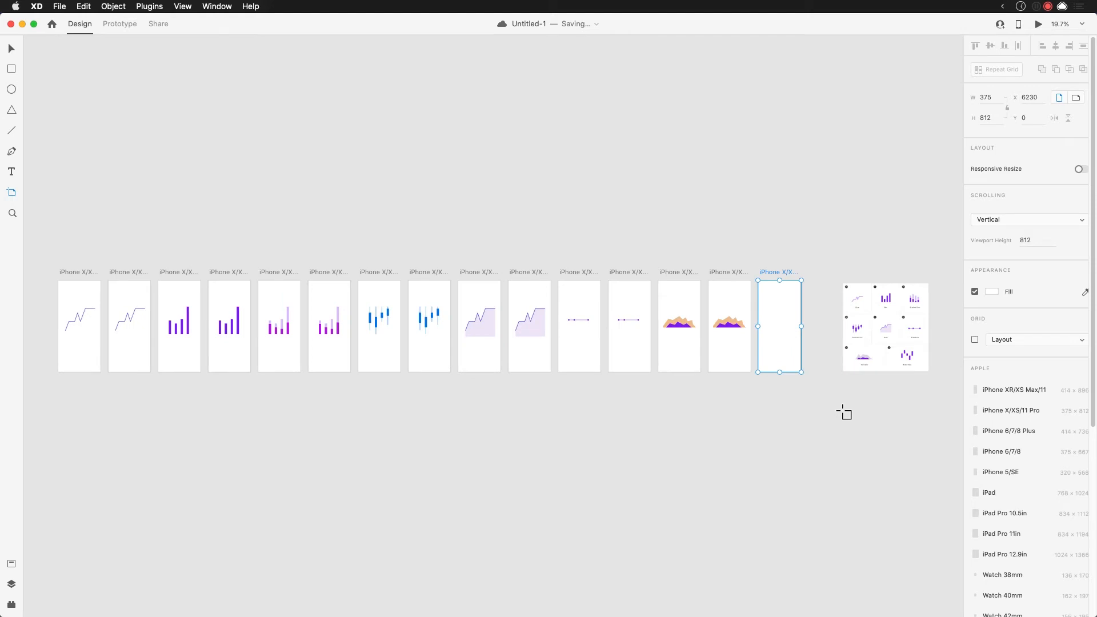
pyautogui.press('v')
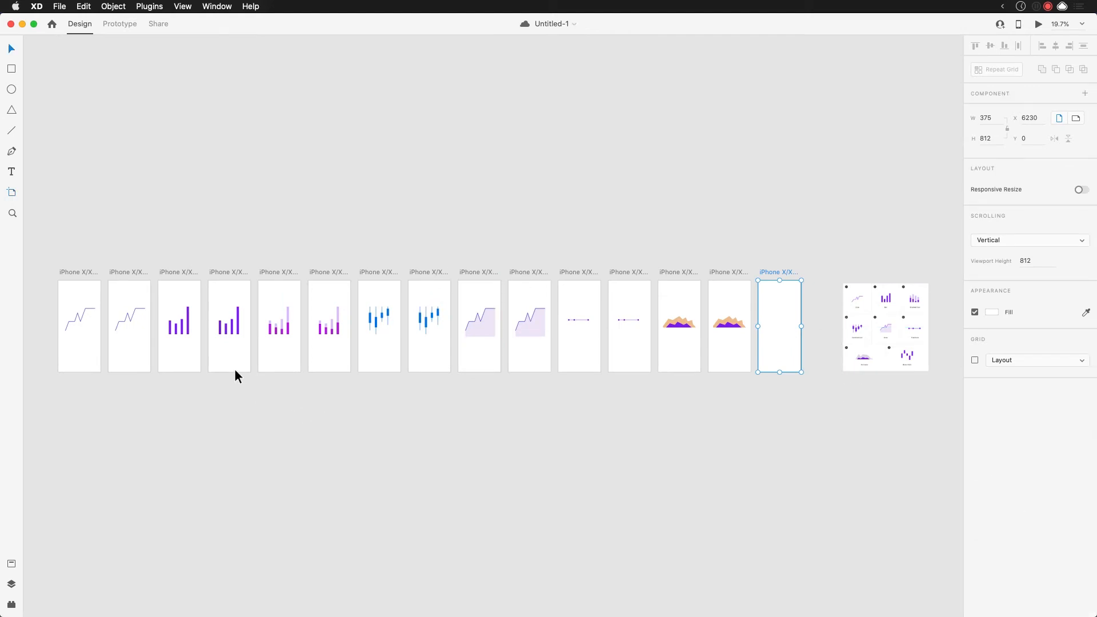
pyautogui.click(171, 329)
pyautogui.click(208, 383)
pyautogui.moveTo(167, 346); pyautogui.dragTo(190, 316)
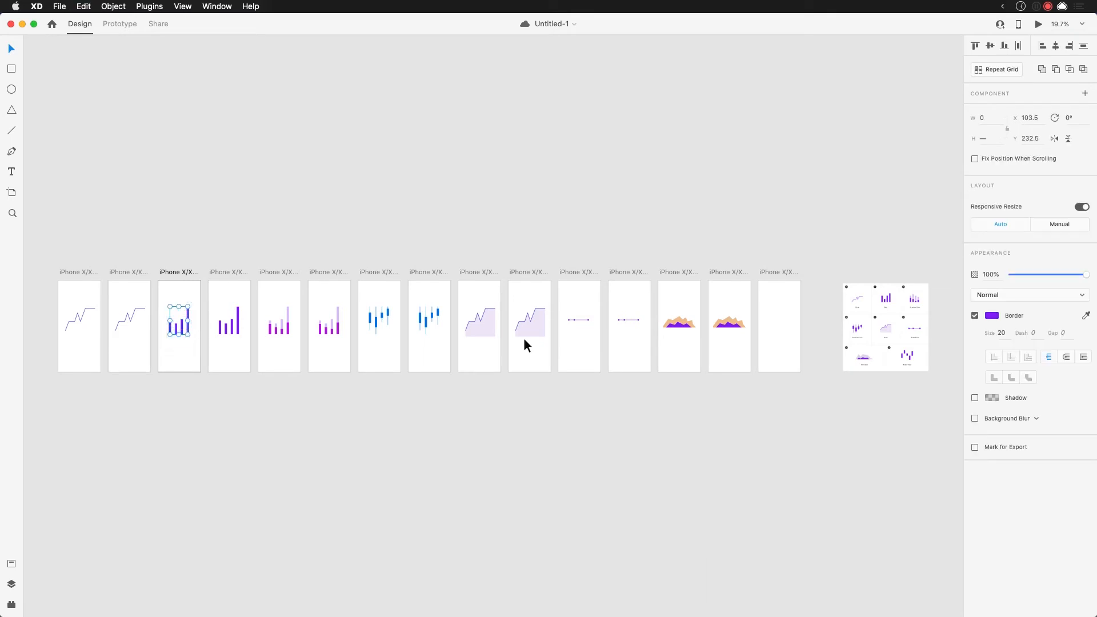
pyautogui.click(771, 307)
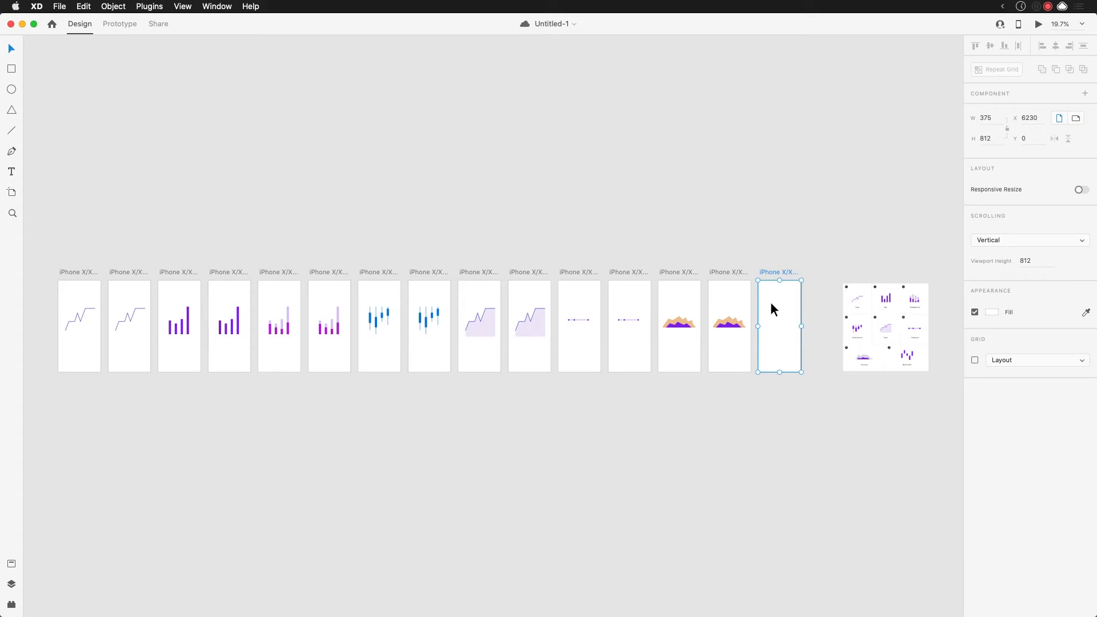
pyautogui.press('super+3')
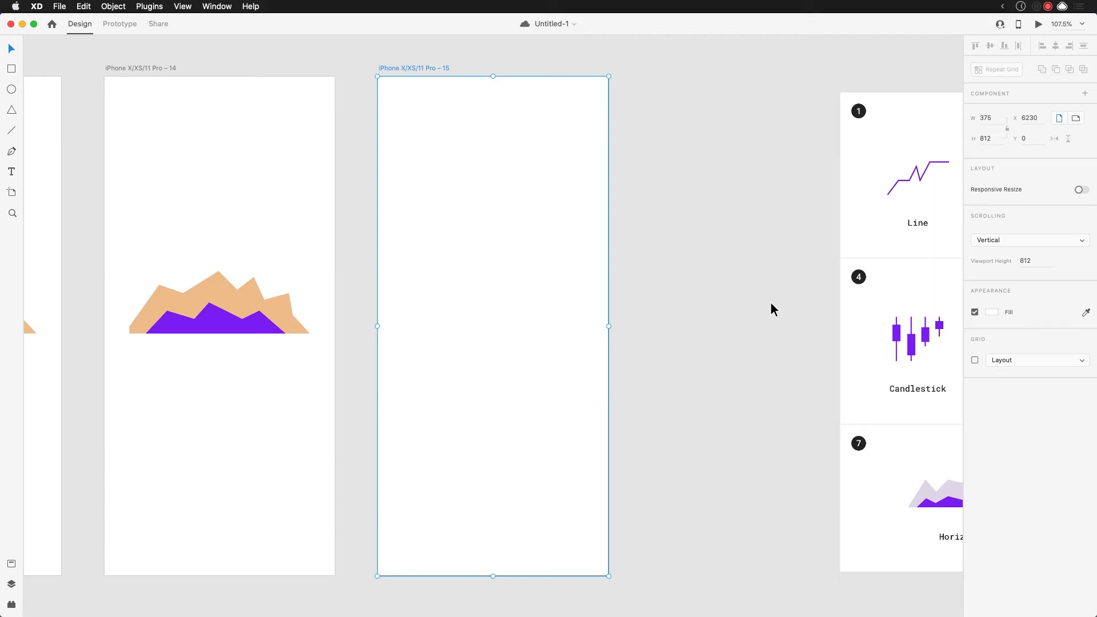
pyautogui.click(660, 276)
pyautogui.moveTo(516, 285); pyautogui.dragTo(476, 278)
pyautogui.click(444, 267)
pyautogui.press('super+v')
pyautogui.click(593, 317)
pyautogui.moveTo(612, 358); pyautogui.dragTo(412, 355)
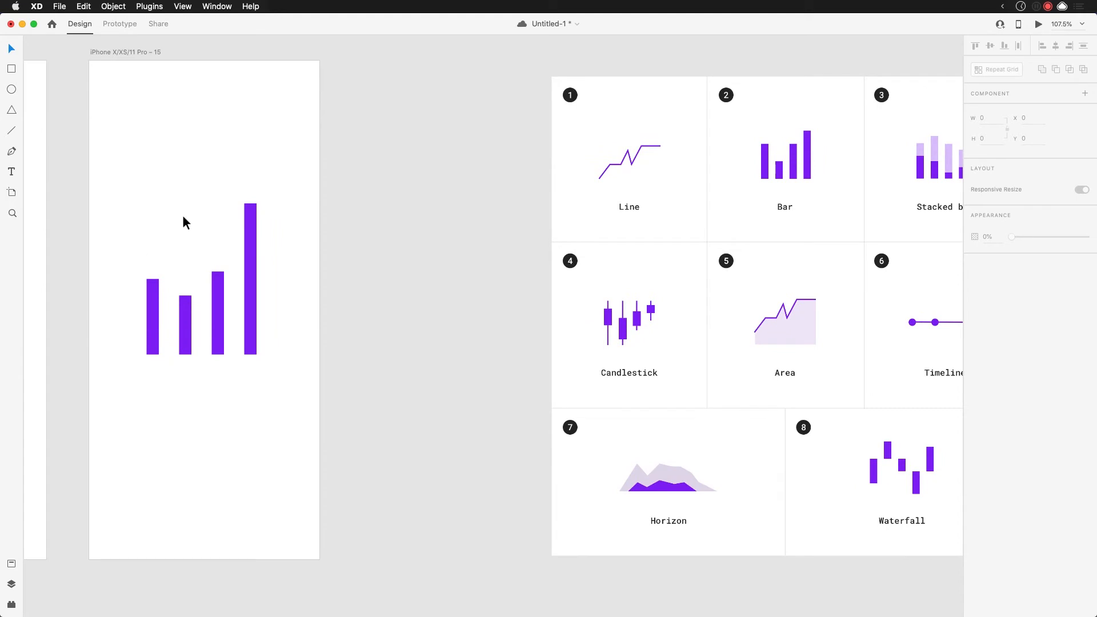
# Shorten the third bar to a small block at the baseline and make the fourth a raised bar 94 high
pyautogui.moveTo(129, 183); pyautogui.dragTo(226, 325)
pyautogui.click(250, 355)
pyautogui.click(217, 337)
pyautogui.click(248, 263)
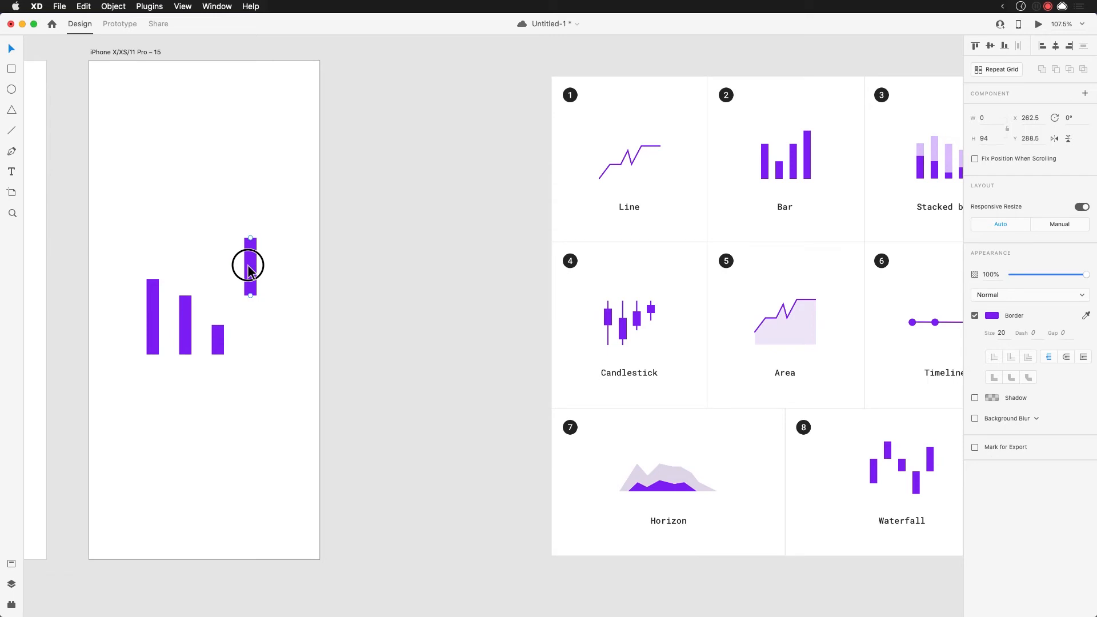
pyautogui.moveTo(249, 272); pyautogui.dragTo(277, 272)
pyautogui.press('super+z')
# Copy the first bar to its left with the same 53 spacing and centre all five bars on the artboard
pyautogui.moveTo(156, 323); pyautogui.dragTo(118, 324)
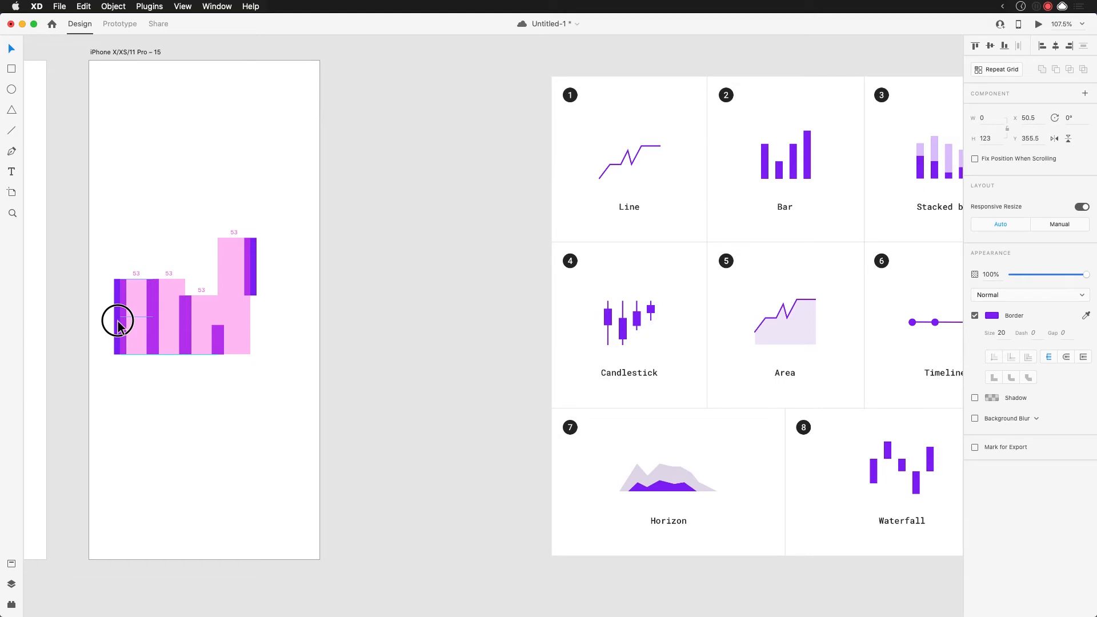
pyautogui.moveTo(263, 377); pyautogui.dragTo(94, 229)
pyautogui.moveTo(160, 322); pyautogui.dragTo(175, 313)
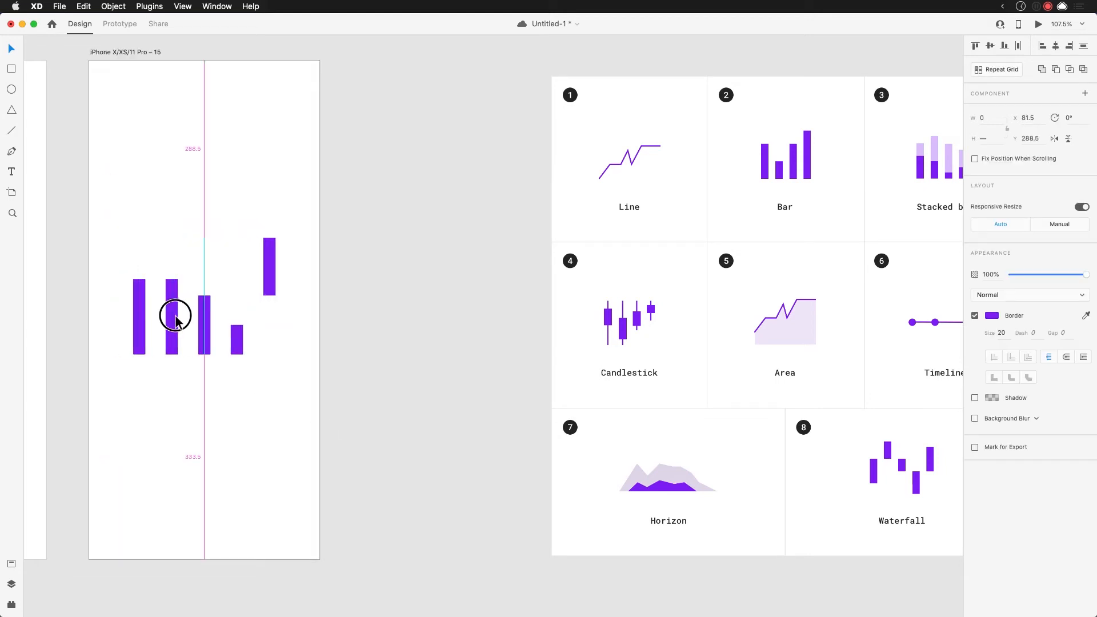
pyautogui.click(248, 385)
# Stagger the bars like the reference Waterfall by raising the first three and shortening the second into the highest block
pyautogui.moveTo(205, 350); pyautogui.dragTo(170, 272)
pyautogui.click(168, 332)
pyautogui.moveTo(172, 222); pyautogui.dragTo(174, 256)
pyautogui.moveTo(137, 326); pyautogui.dragTo(147, 313)
pyautogui.click(240, 391)
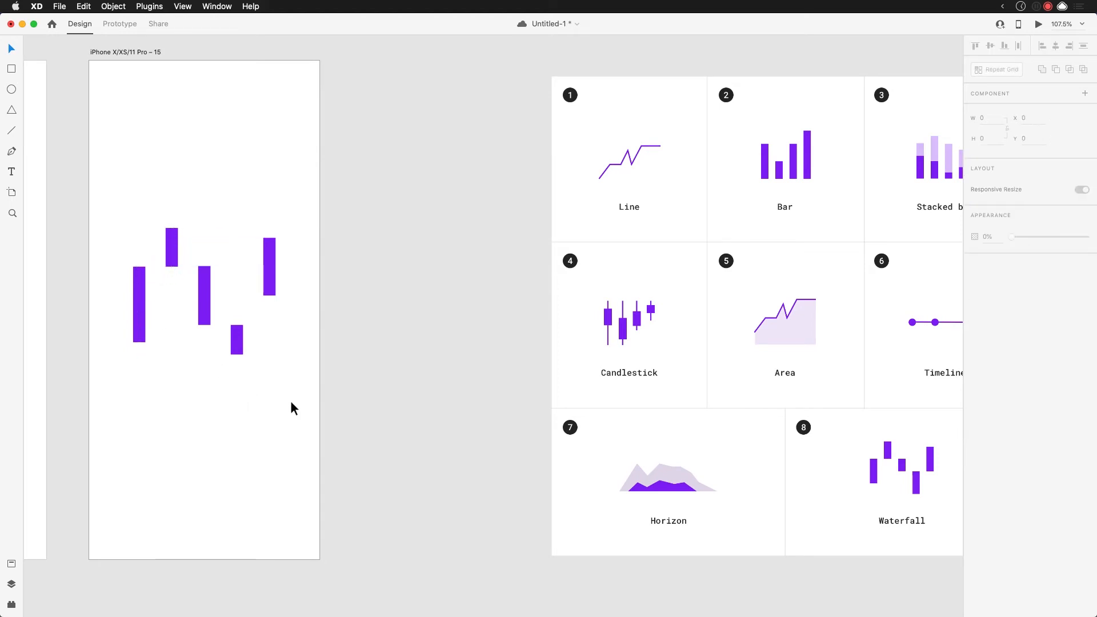
# Delete the chart reference image and duplicate the finished waterfall chart artboard
pyautogui.click(670, 345)
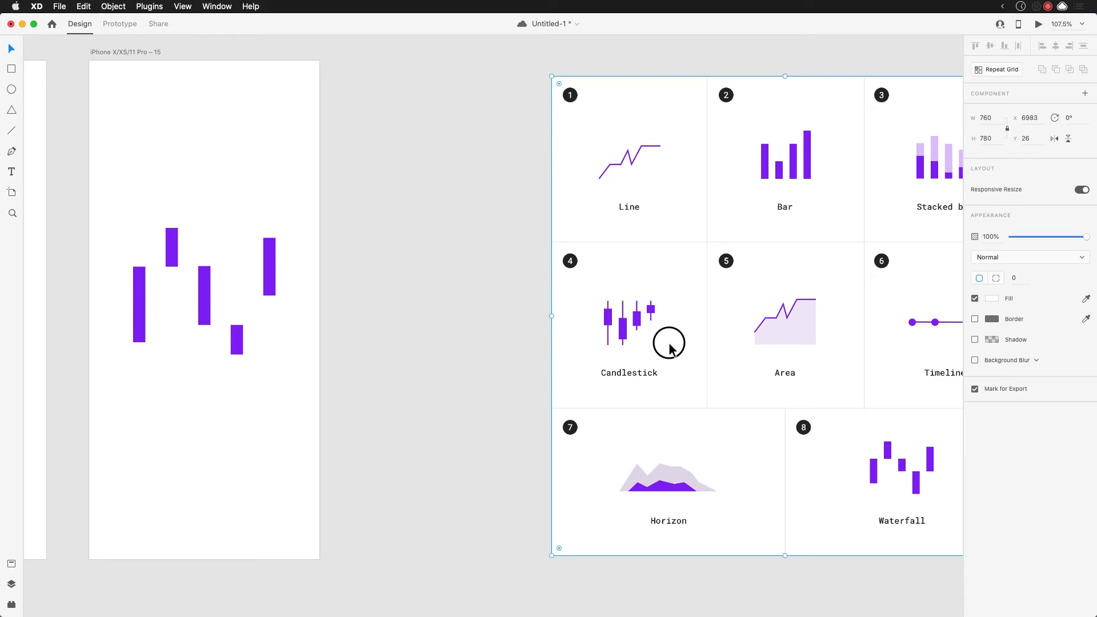
pyautogui.press('Delete')
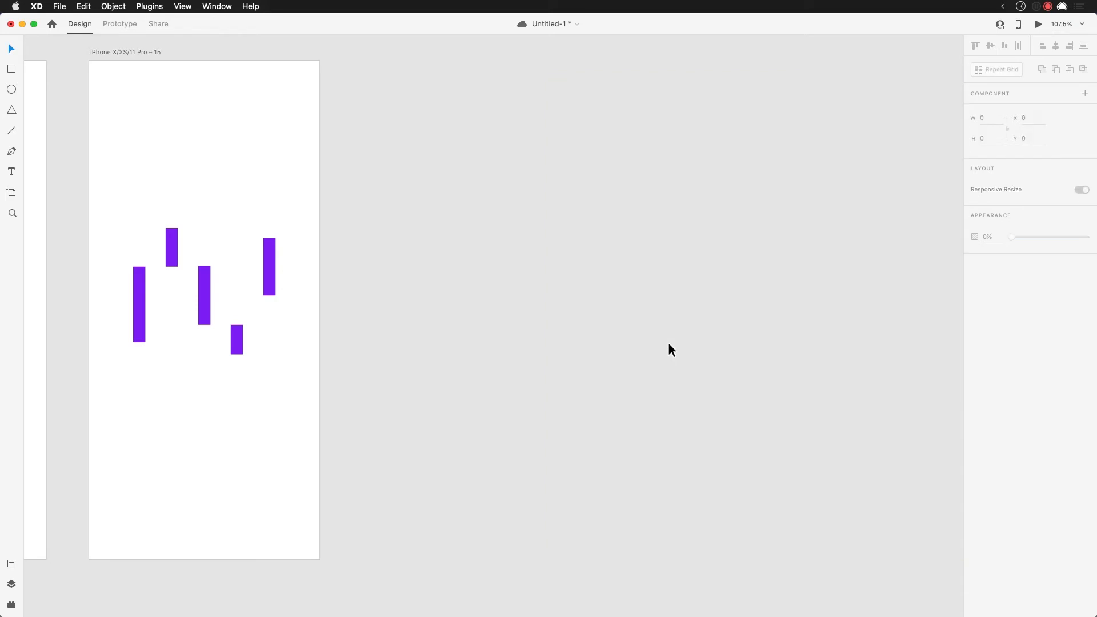
pyautogui.click(128, 56)
pyautogui.press('super+d')
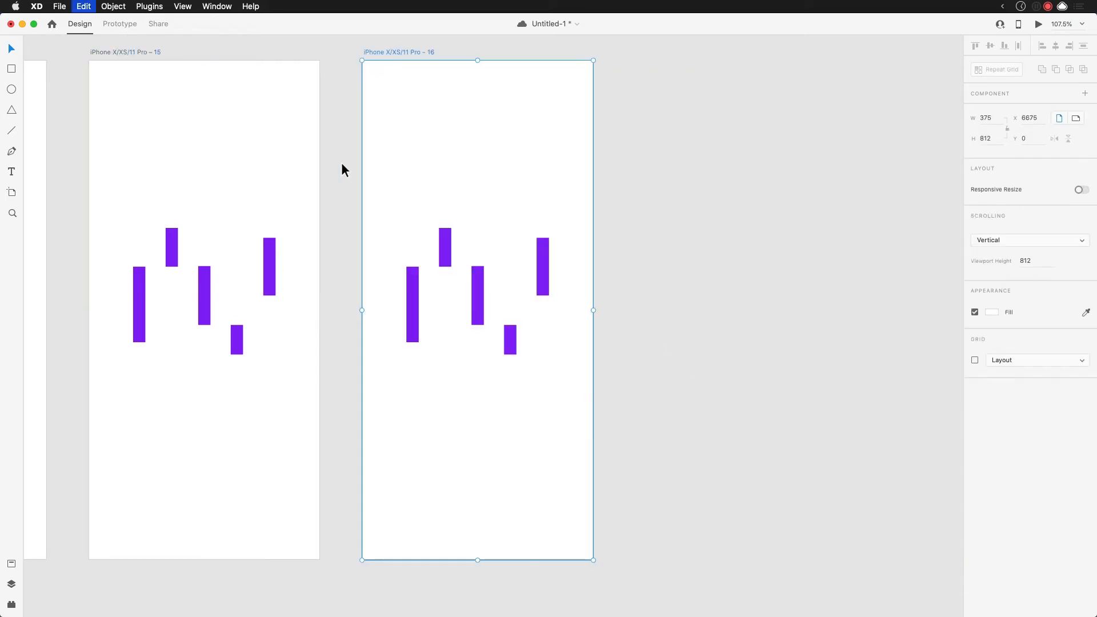
pyautogui.click(672, 226)
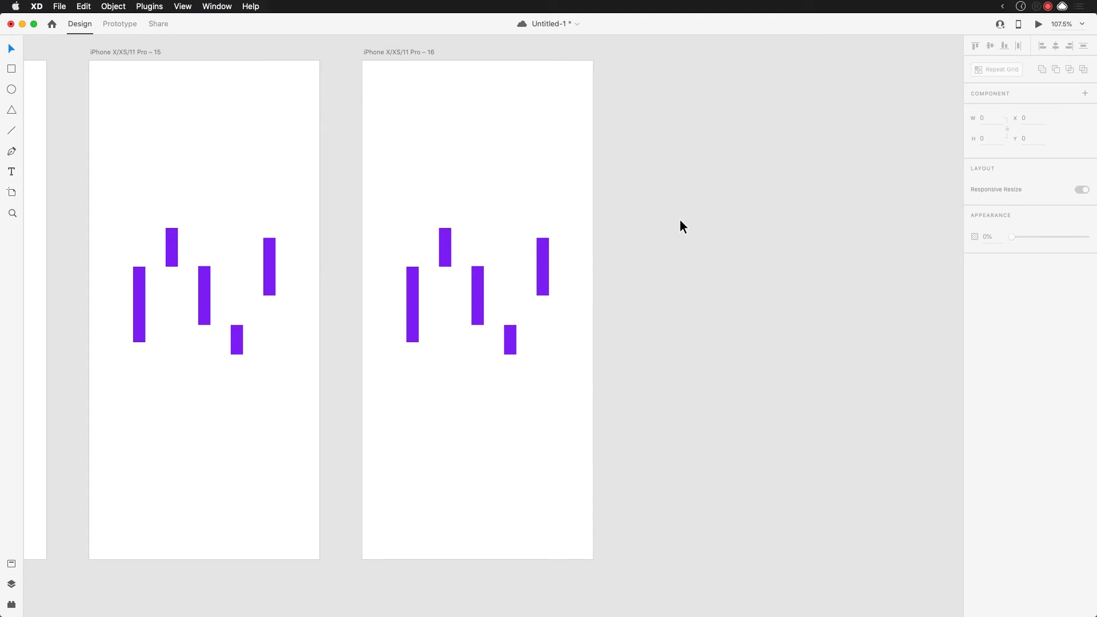
pyautogui.press('super+0')
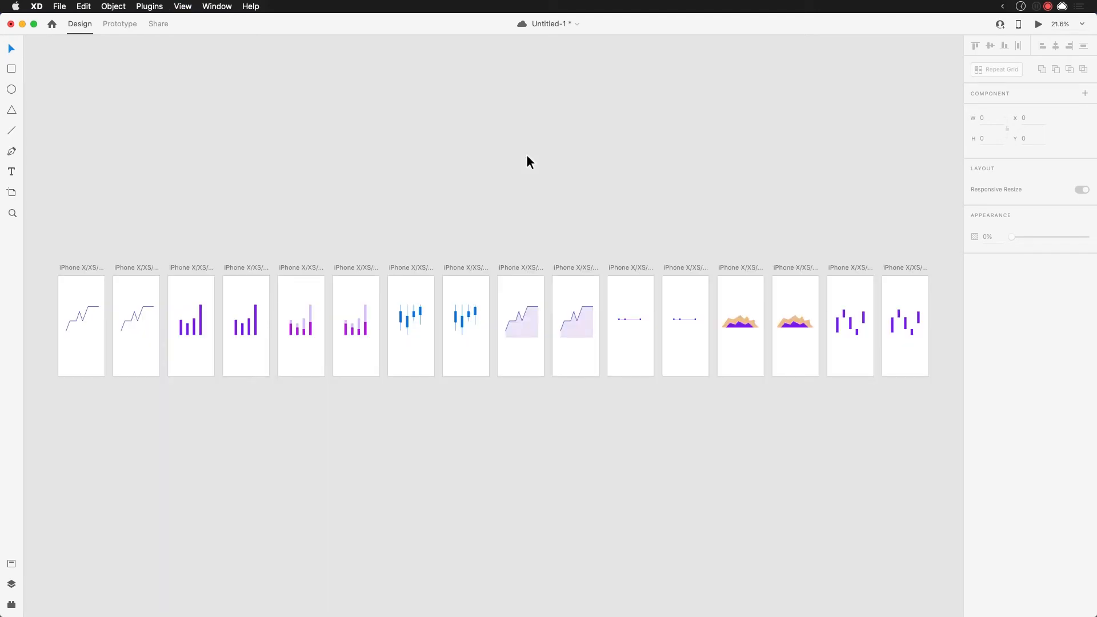
# Restore the chart reference image, place it above the row of artboards, and save the document
pyautogui.press('super+z')
pyautogui.moveTo(822, 510); pyautogui.dragTo(497, 455)
pyautogui.press('super+v')
pyautogui.moveTo(663, 454); pyautogui.dragTo(846, 493)
pyautogui.moveTo(811, 297); pyautogui.dragTo(392, 138)
pyautogui.click(559, 184)
pyautogui.click(715, 252)
pyautogui.press('super+d')
pyautogui.click(693, 409)
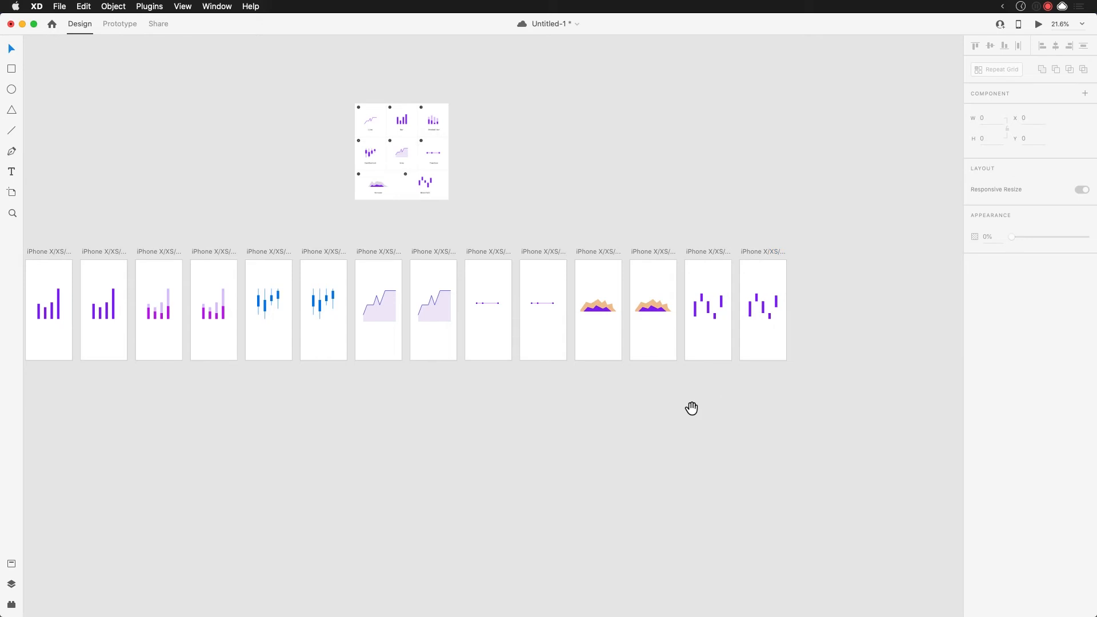
pyautogui.moveTo(693, 409); pyautogui.dragTo(823, 445)
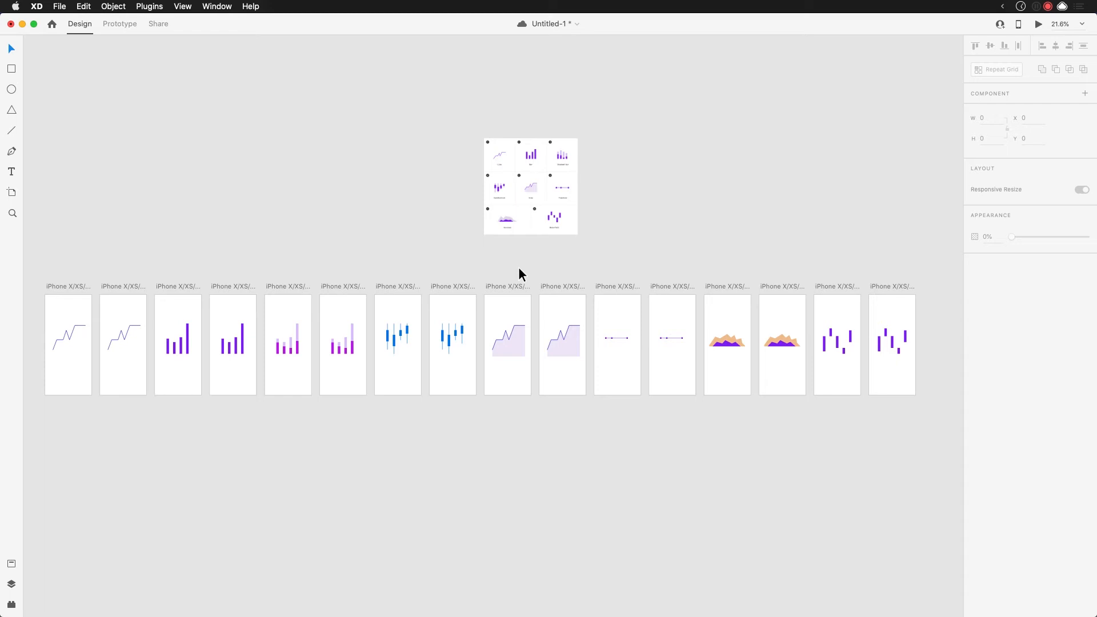
pyautogui.press('super+s')
# Open the line on the second line chart artboard for editing its anchor points
pyautogui.click(114, 287)
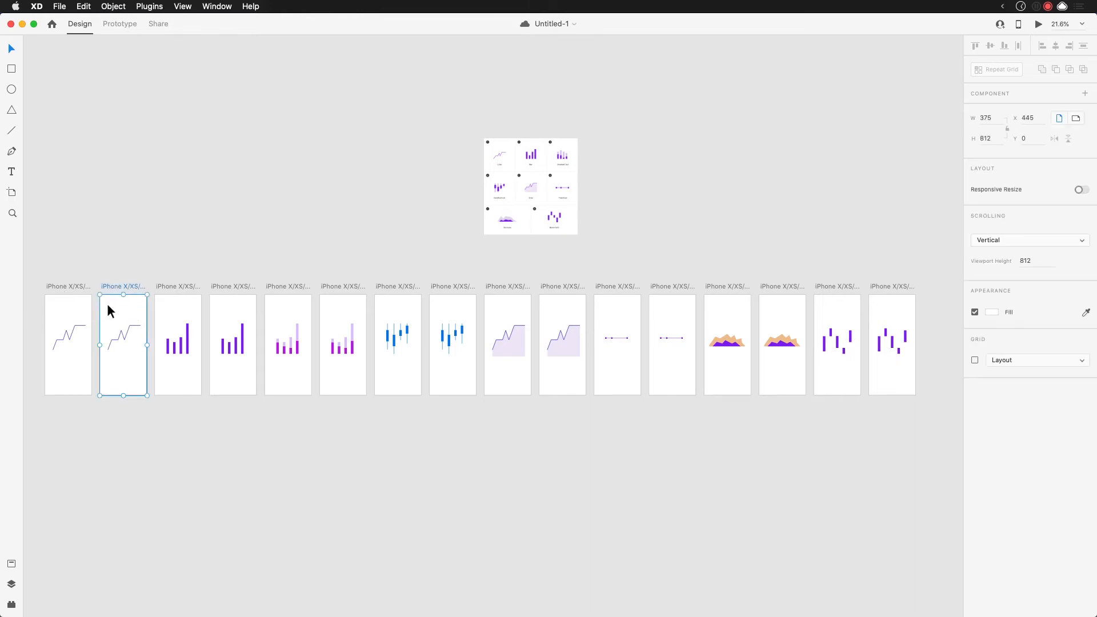
pyautogui.press('super+3')
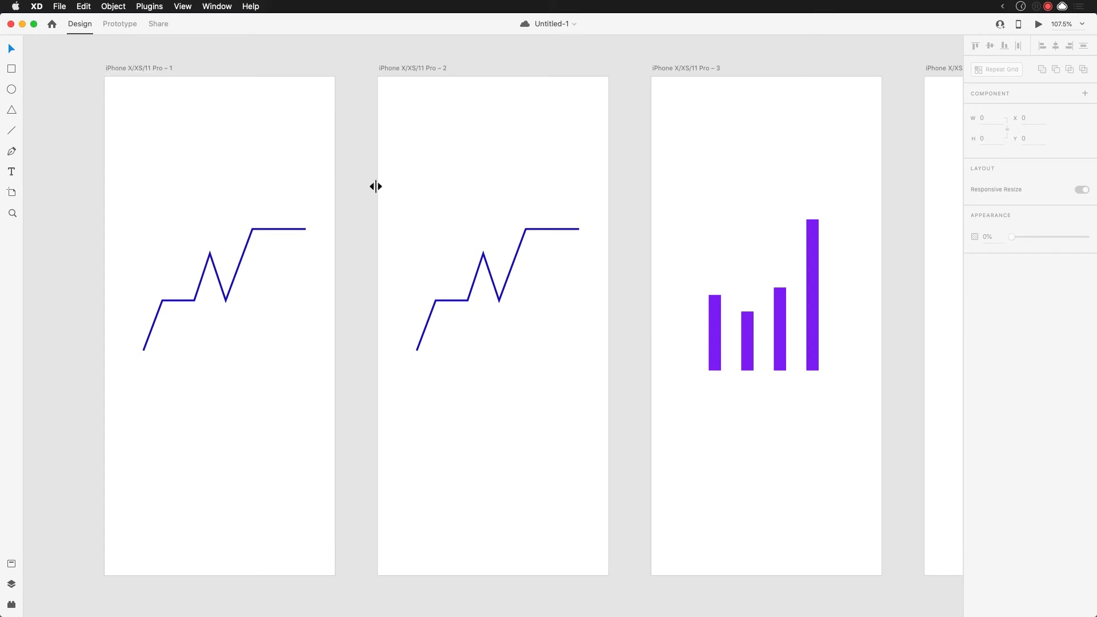
pyautogui.click(461, 306)
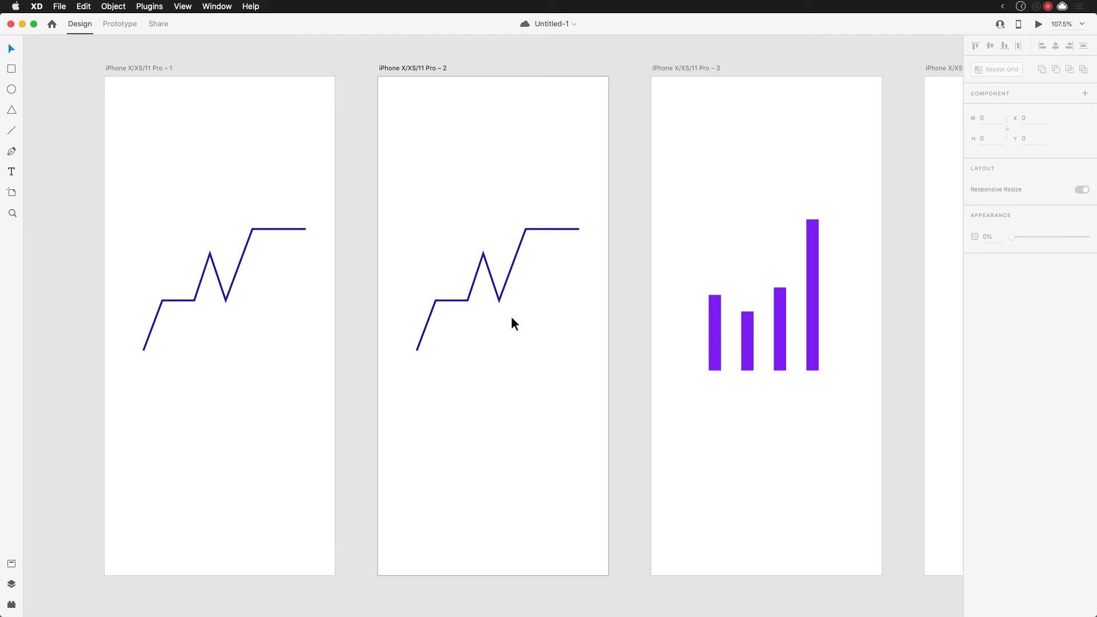
pyautogui.click(491, 288)
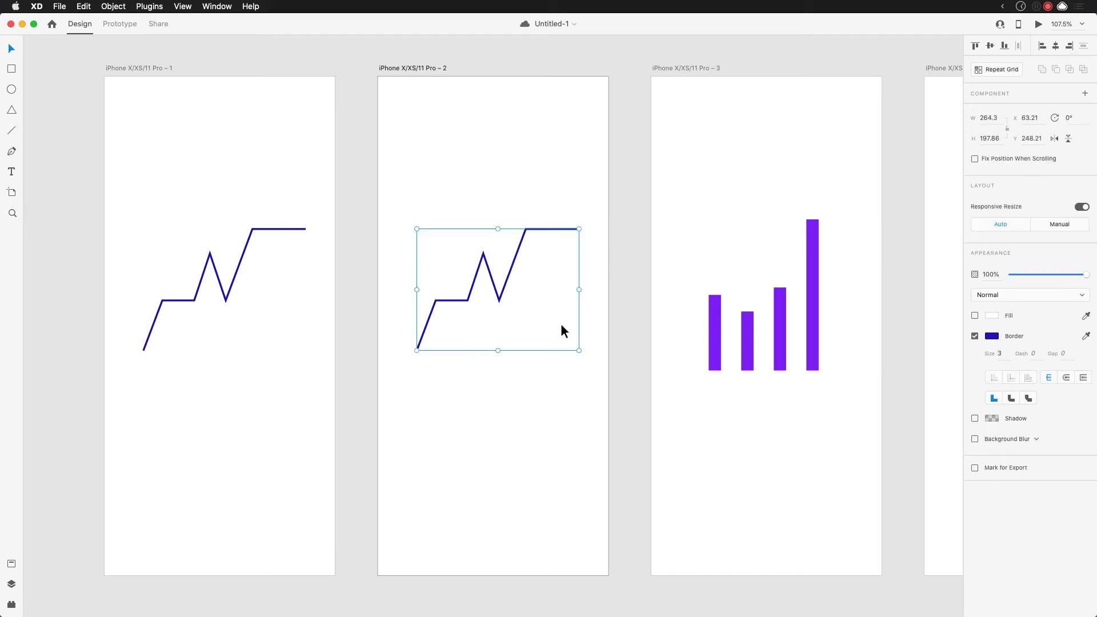
pyautogui.doubleClick(473, 291)
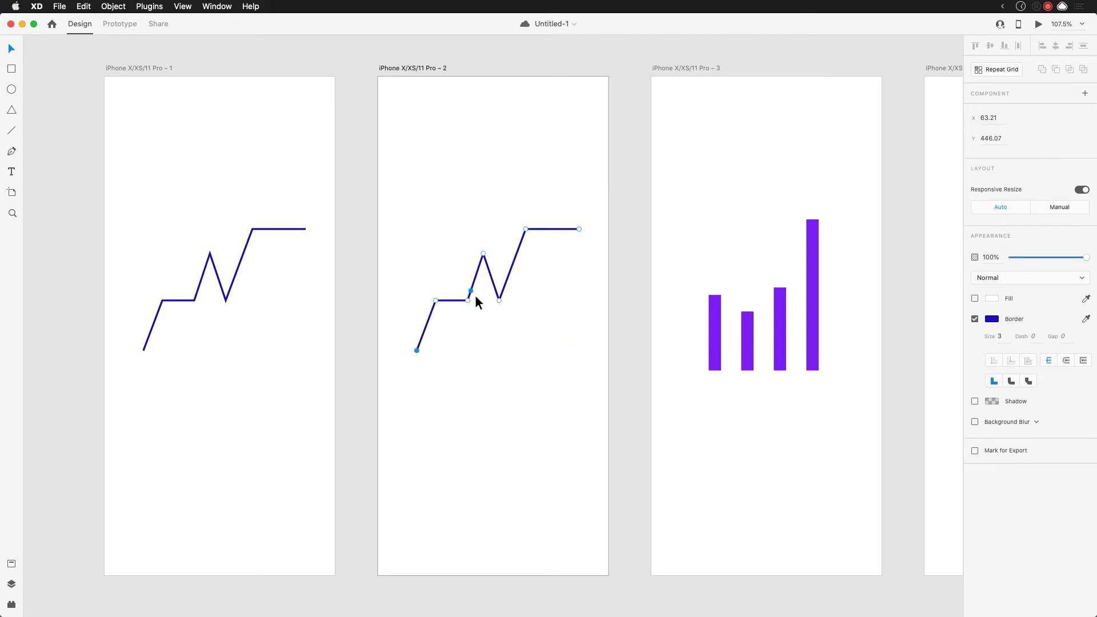
pyautogui.click(464, 349)
pyautogui.click(473, 287)
pyautogui.doubleClick(474, 285)
pyautogui.moveTo(435, 301); pyautogui.dragTo(444, 237)
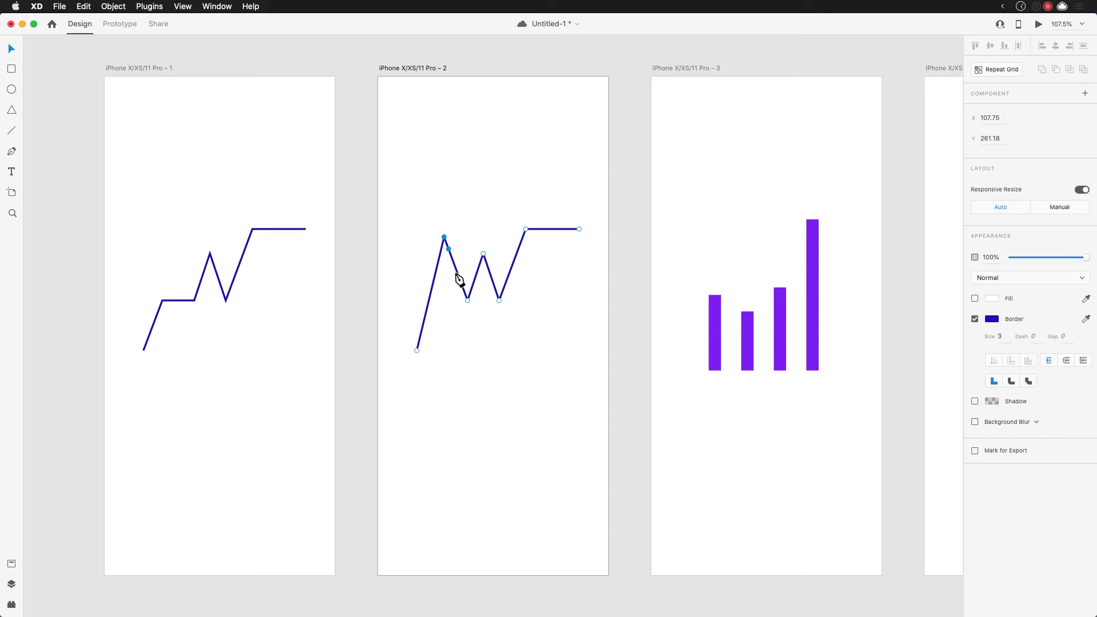
pyautogui.moveTo(469, 300); pyautogui.dragTo(470, 325)
pyautogui.moveTo(485, 255); pyautogui.dragTo(521, 276)
pyautogui.press('super+z')
pyautogui.press('super+z')
pyautogui.press('super+z')
pyautogui.press('super+z')
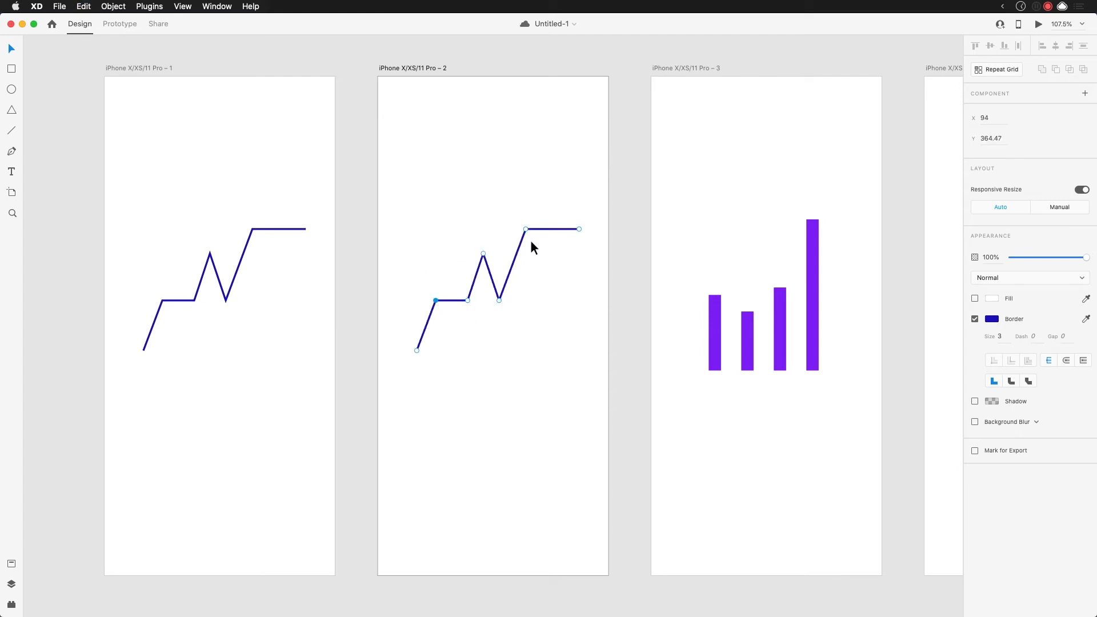
# Raise the second anchor point of the duplicate line to about Y 293 and shift the third point slightly
pyautogui.moveTo(436, 301); pyautogui.dragTo(437, 261)
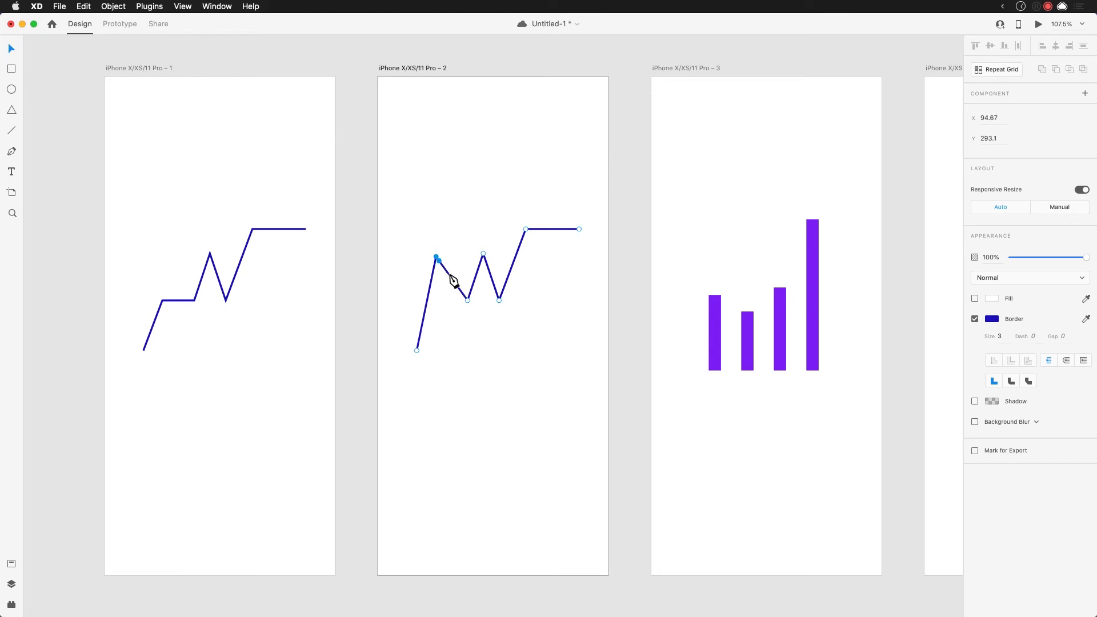
pyautogui.moveTo(468, 302)
pyautogui.mouseDown()
pyautogui.moveTo(468, 257)
pyautogui.moveTo(470, 303)
pyautogui.mouseUp()
pyautogui.click(468, 300)
pyautogui.press('Escape')
pyautogui.doubleClick(467, 302)
pyautogui.moveTo(469, 302)
pyautogui.mouseDown()
pyautogui.moveTo(471, 209)
pyautogui.moveTo(450, 203)
pyautogui.moveTo(468, 225)
pyautogui.moveTo(468, 290)
pyautogui.moveTo(469, 221)
pyautogui.moveTo(466, 298)
pyautogui.mouseUp()
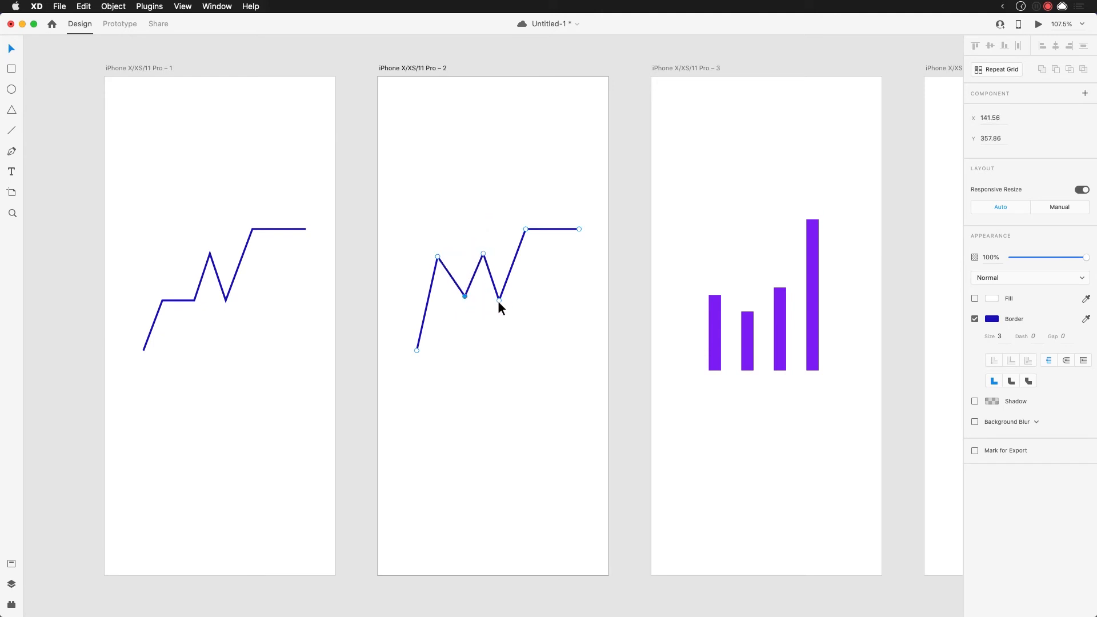
# Set the Y position of the line's third anchor point to 374.47
pyautogui.click(991, 140)
pyautogui.hotkey('shift', 'Up')
pyautogui.hotkey('shift', 'Up')
pyautogui.hotkey('shift', 'Up')
pyautogui.hotkey('shift', 'Down')
pyautogui.hotkey('shift', 'Down')
pyautogui.hotkey('shift', 'Down')
pyautogui.hotkey('shift', 'Down')
pyautogui.hotkey('shift', 'Down')
pyautogui.hotkey('shift', 'Down')
pyautogui.hotkey('shift', 'Down')
pyautogui.hotkey('shift', 'Down')
pyautogui.hotkey('shift', 'Down')
pyautogui.hotkey('shift', 'Down')
pyautogui.hotkey('shift', 'Down')
pyautogui.hotkey('shift', 'Down')
pyautogui.hotkey('shift', 'Down')
pyautogui.hotkey('shift', 'Down')
pyautogui.hotkey('shift', 'Down')
pyautogui.hotkey('shift', 'Down')
pyautogui.hotkey('shift', 'Down')
pyautogui.hotkey('shift', 'Down')
pyautogui.hotkey('shift', 'Down')
pyautogui.hotkey('shift', 'Down')
pyautogui.hotkey('shift', 'Down')
pyautogui.hotkey('shift', 'Down')
pyautogui.hotkey('shift', 'Down')
pyautogui.hotkey('shift', 'Up')
pyautogui.hotkey('shift', 'Up')
pyautogui.hotkey('shift', 'Up')
pyautogui.hotkey('shift', 'Up')
pyautogui.hotkey('shift', 'Up')
pyautogui.hotkey('shift', 'Up')
pyautogui.hotkey('shift', 'Up')
pyautogui.hotkey('shift', 'Up')
pyautogui.hotkey('shift', 'Up')
pyautogui.hotkey('shift', 'Up')
pyautogui.hotkey('shift', 'Up')
pyautogui.hotkey('shift', 'Up')
pyautogui.hotkey('shift', 'Up')
pyautogui.hotkey('shift', 'Up')
pyautogui.hotkey('shift', 'Up')
pyautogui.hotkey('shift', 'Up')
pyautogui.hotkey('shift', 'Up')
pyautogui.hotkey('shift', 'Up')
pyautogui.hotkey('shift', 'Up')
pyautogui.hotkey('shift', 'Up')
pyautogui.hotkey('shift', 'Up')
pyautogui.hotkey('shift', 'Up')
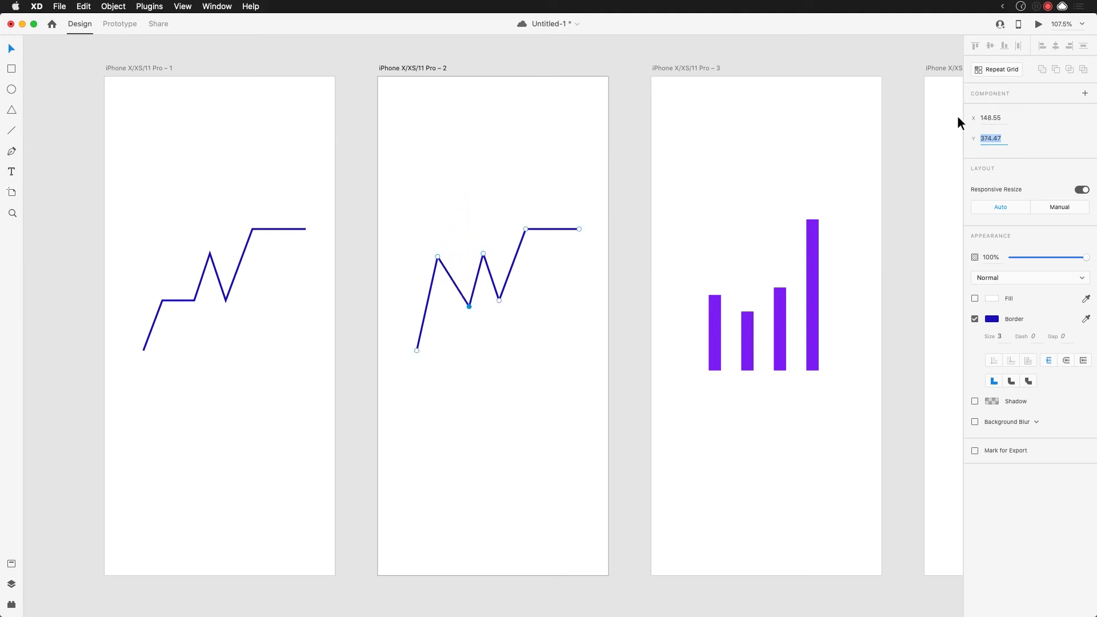
# Raise the line's second-to-last anchor point into a tall peak at Y 108.21
pyautogui.click(526, 229)
pyautogui.click(1009, 140)
pyautogui.hotkey('shift', 'Up')
pyautogui.hotkey('shift', 'Up')
pyautogui.hotkey('shift', 'Up')
pyautogui.hotkey('shift', 'Up')
pyautogui.hotkey('shift', 'Up')
pyautogui.hotkey('shift', 'Up')
pyautogui.hotkey('shift', 'Up')
pyautogui.hotkey('shift', 'Down')
pyautogui.hotkey('shift', 'Down')
pyautogui.hotkey('shift', 'Down')
pyautogui.hotkey('shift', 'Down')
pyautogui.hotkey('shift', 'Down')
pyautogui.hotkey('shift', 'Down')
pyautogui.hotkey('shift', 'Down')
pyautogui.hotkey('shift', 'Down')
pyautogui.hotkey('shift', 'Down')
pyautogui.hotkey('shift', 'Down')
pyautogui.hotkey('shift', 'Down')
pyautogui.hotkey('shift', 'Down')
pyautogui.hotkey('shift', 'Down')
pyautogui.hotkey('shift', 'Down')
pyautogui.hotkey('shift', 'Down')
pyautogui.hotkey('shift', 'Down')
pyautogui.hotkey('shift', 'Down')
pyautogui.hotkey('shift', 'Down')
pyautogui.hotkey('shift', 'Down')
pyautogui.hotkey('shift', 'Down')
pyautogui.hotkey('shift', 'Down')
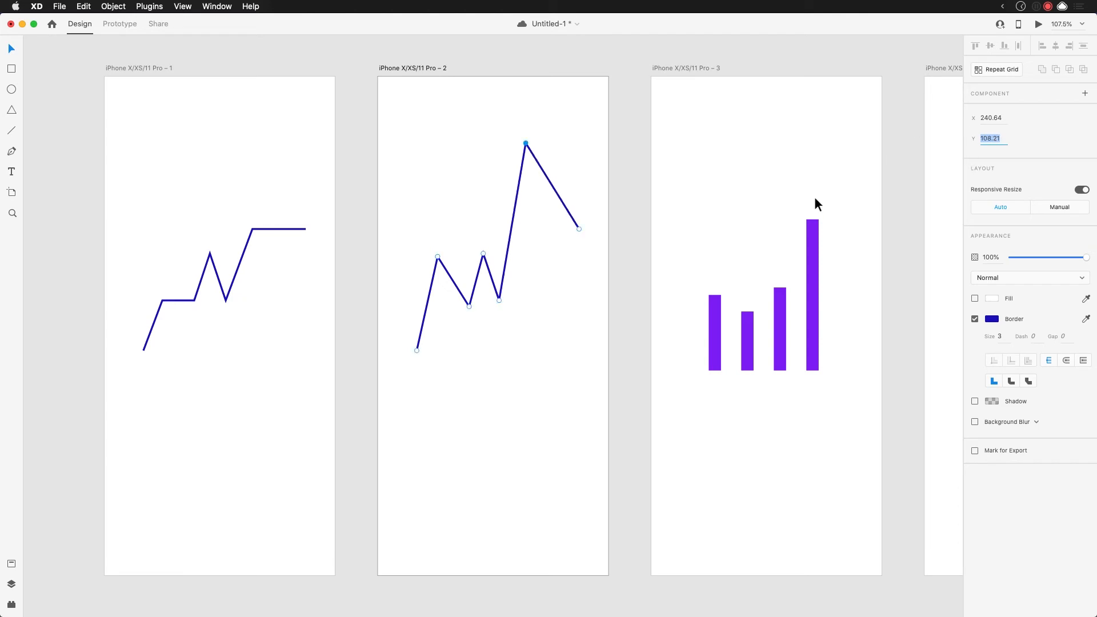
# Lower the line's end point to Y 368.21 and finish editing the path
pyautogui.moveTo(605, 246); pyautogui.dragTo(541, 210)
pyautogui.click(983, 138)
pyautogui.hotkey('shift', 'Down')
pyautogui.hotkey('shift', 'Down')
pyautogui.hotkey('shift', 'Down')
pyautogui.hotkey('shift', 'Down')
pyautogui.hotkey('shift', 'Down')
pyautogui.hotkey('shift', 'Down')
pyautogui.hotkey('shift', 'Down')
pyautogui.hotkey('shift', 'Down')
pyautogui.hotkey('shift', 'Down')
pyautogui.hotkey('shift', 'Down')
pyautogui.hotkey('shift', 'Down')
pyautogui.hotkey('shift', 'Down')
pyautogui.hotkey('shift', 'Down')
pyautogui.hotkey('shift', 'Down')
pyautogui.hotkey('shift', 'Down')
pyautogui.hotkey('shift', 'Down')
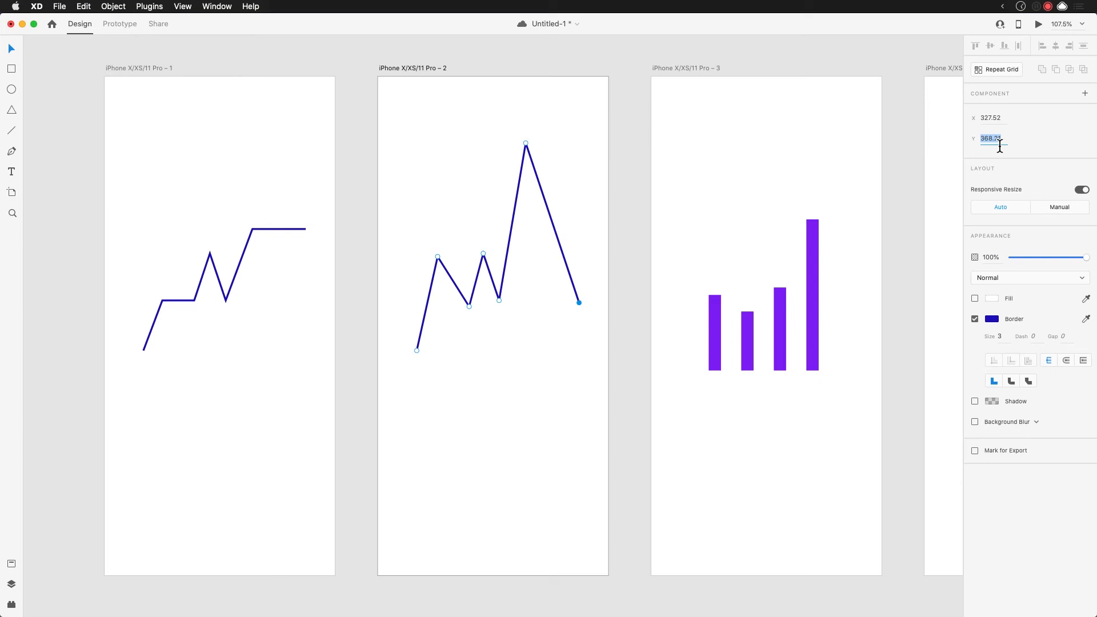
pyautogui.click(645, 225)
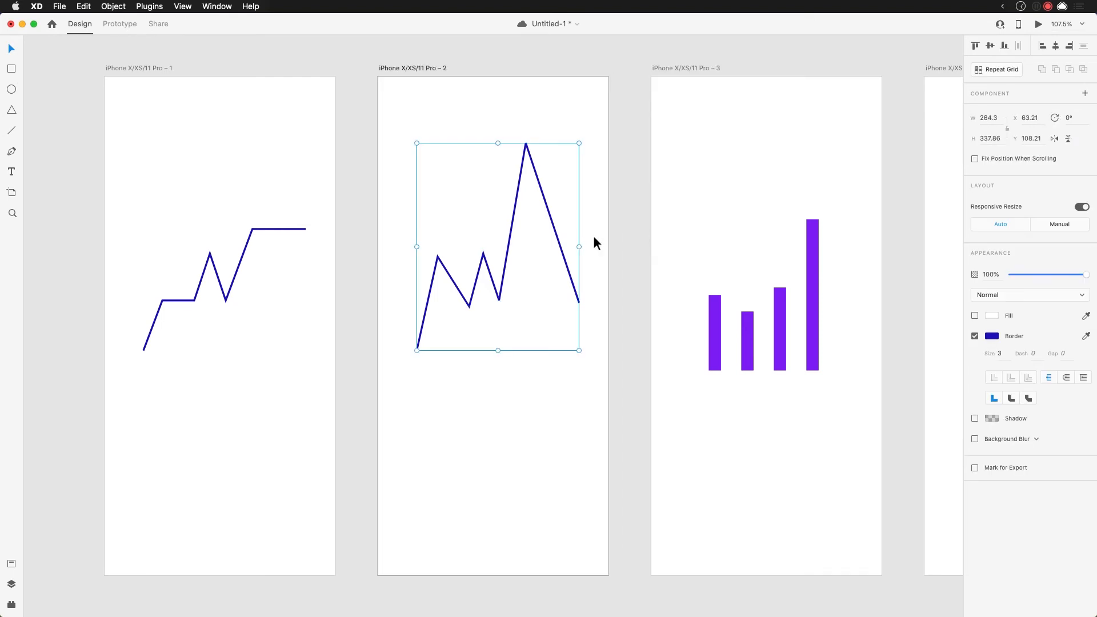
pyautogui.click(670, 223)
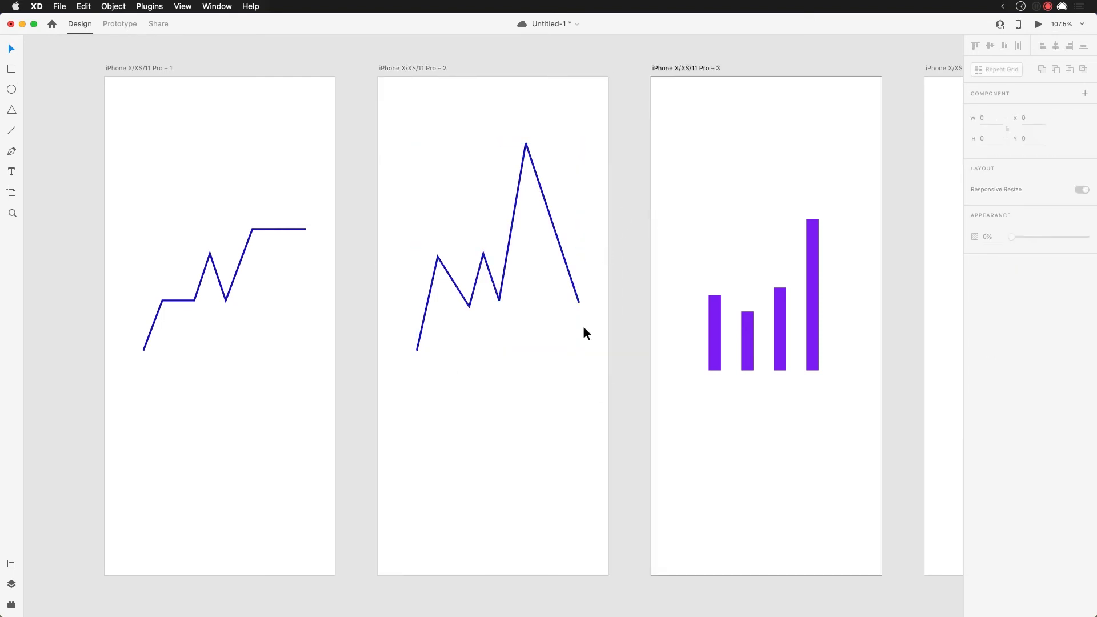
# In prototype mode, link the first line chart artboard to the second and back with Tap-triggered Dissolve transitions
pyautogui.moveTo(605, 345); pyautogui.dragTo(742, 345)
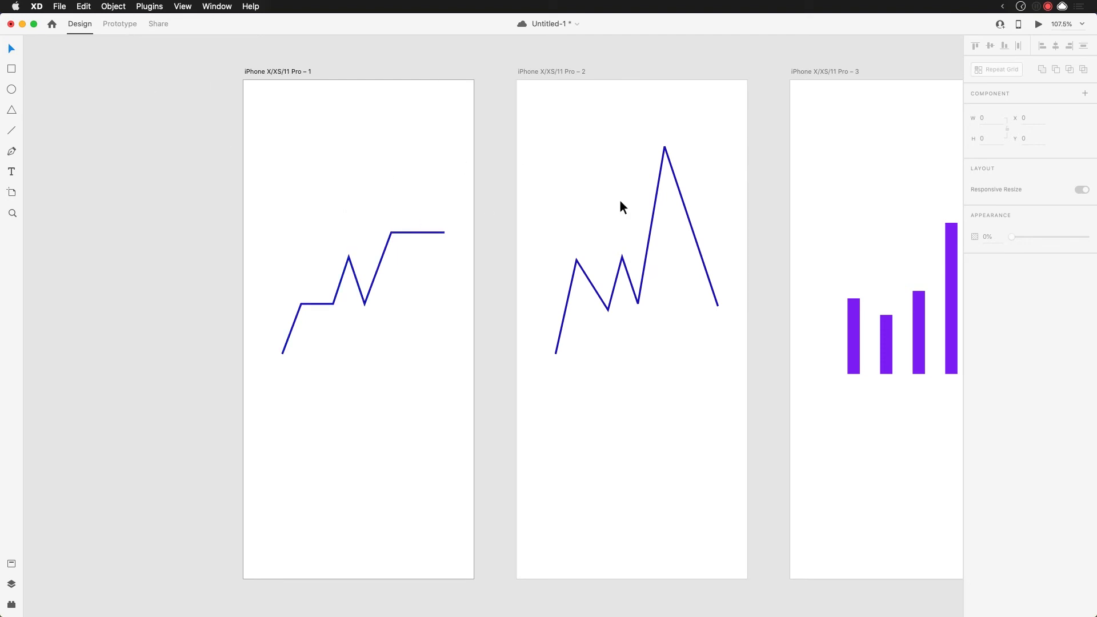
pyautogui.hotkey('ctrl', 'Tab')
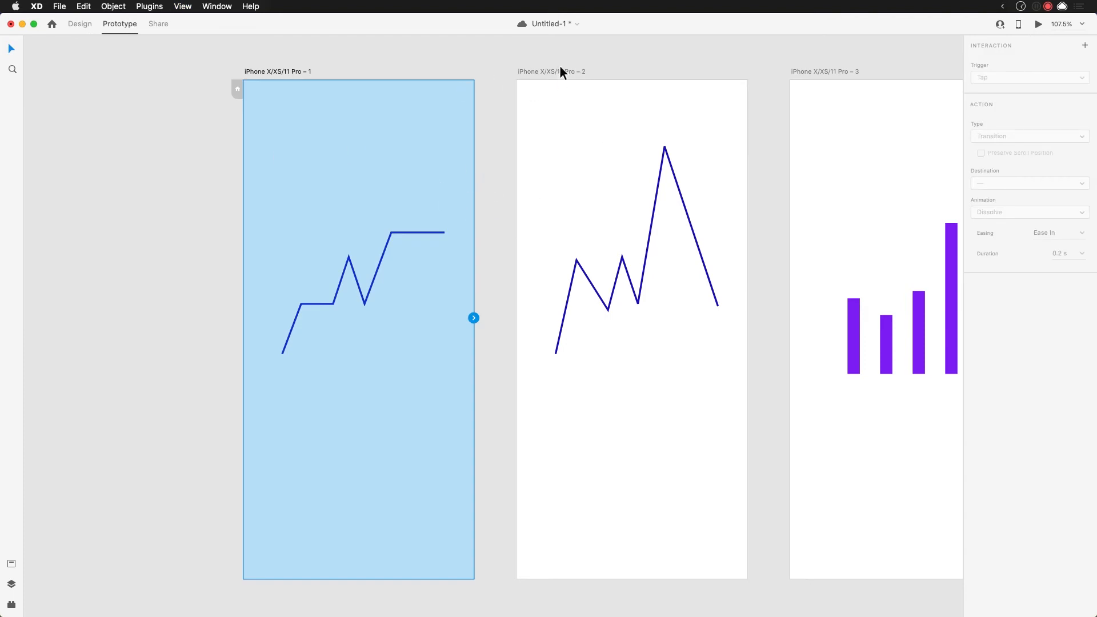
pyautogui.press('super+s')
pyautogui.moveTo(474, 318); pyautogui.dragTo(625, 240)
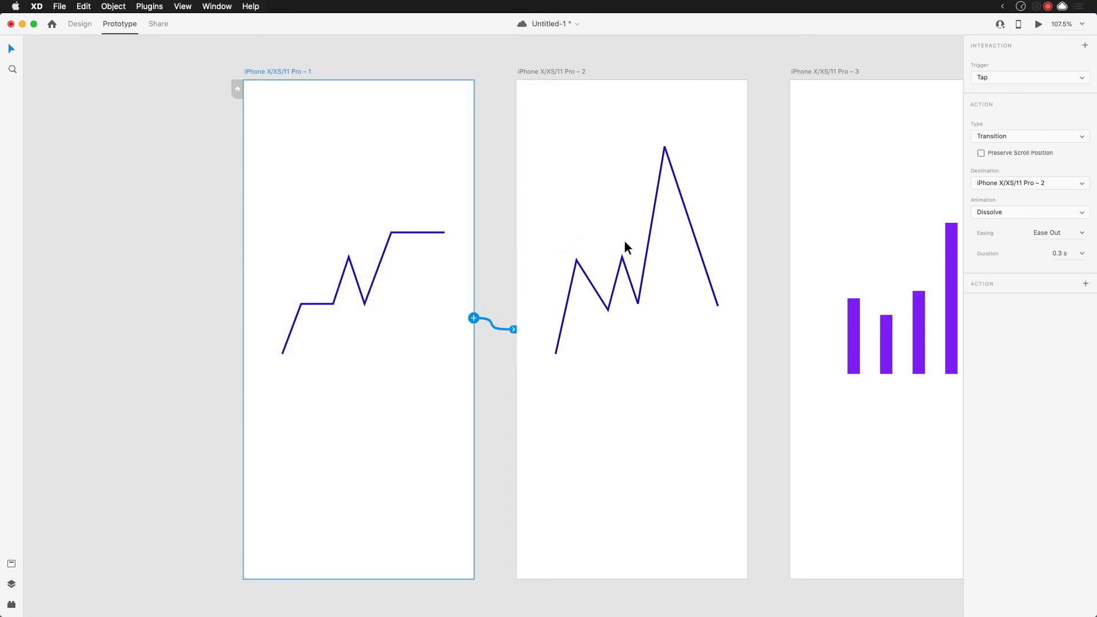
pyautogui.click(543, 74)
pyautogui.moveTo(747, 318); pyautogui.dragTo(371, 178)
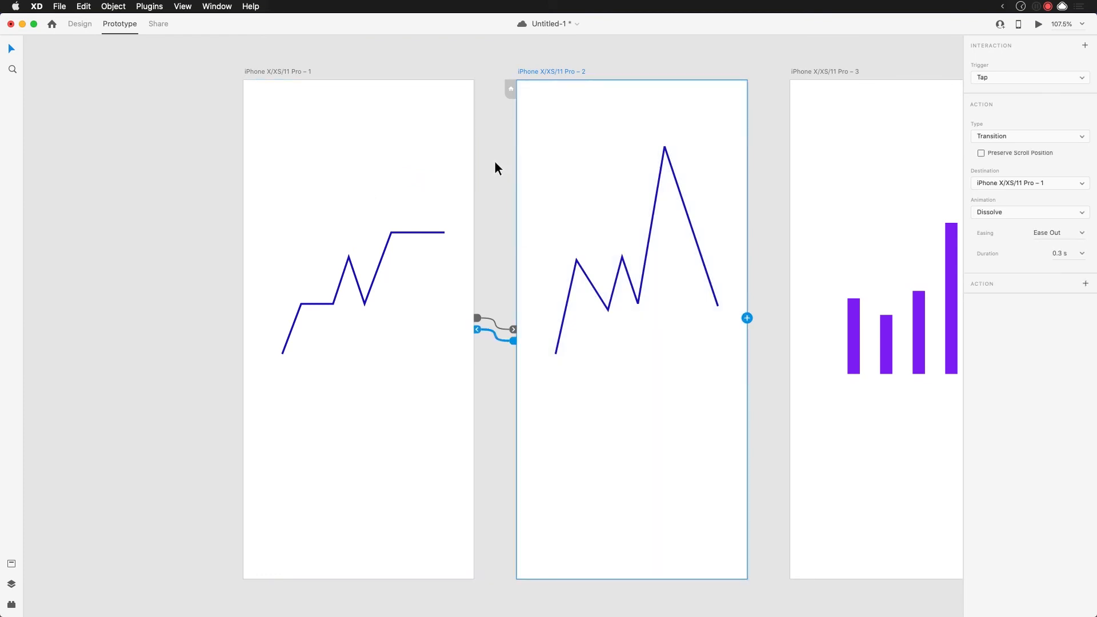
# Preview the prototype from the first artboard, switch repeatedly between the two line charts, and close the preview
pyautogui.click(381, 186)
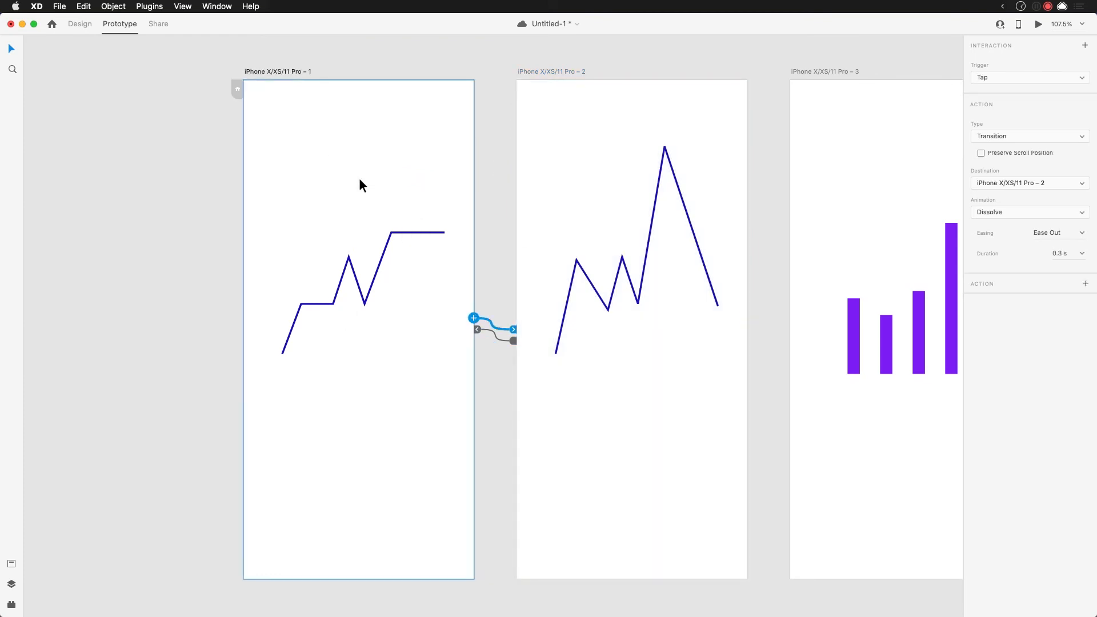
pyautogui.click(259, 118)
pyautogui.click(277, 71)
pyautogui.press('super+Return')
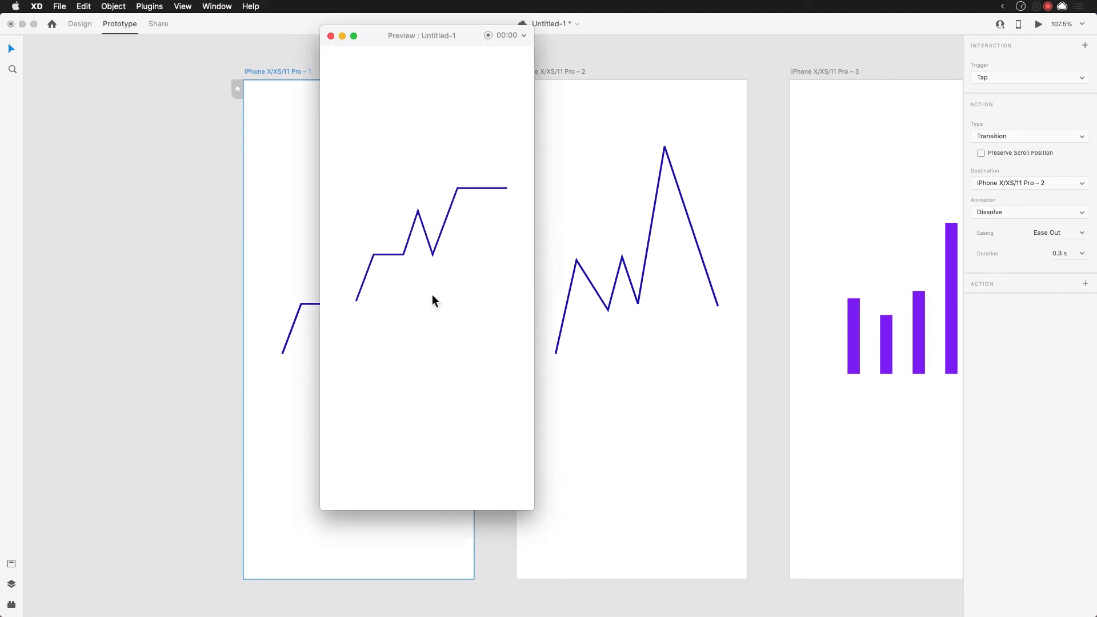
pyautogui.moveTo(445, 33); pyautogui.dragTo(547, 78)
pyautogui.click(571, 303)
pyautogui.click(567, 327)
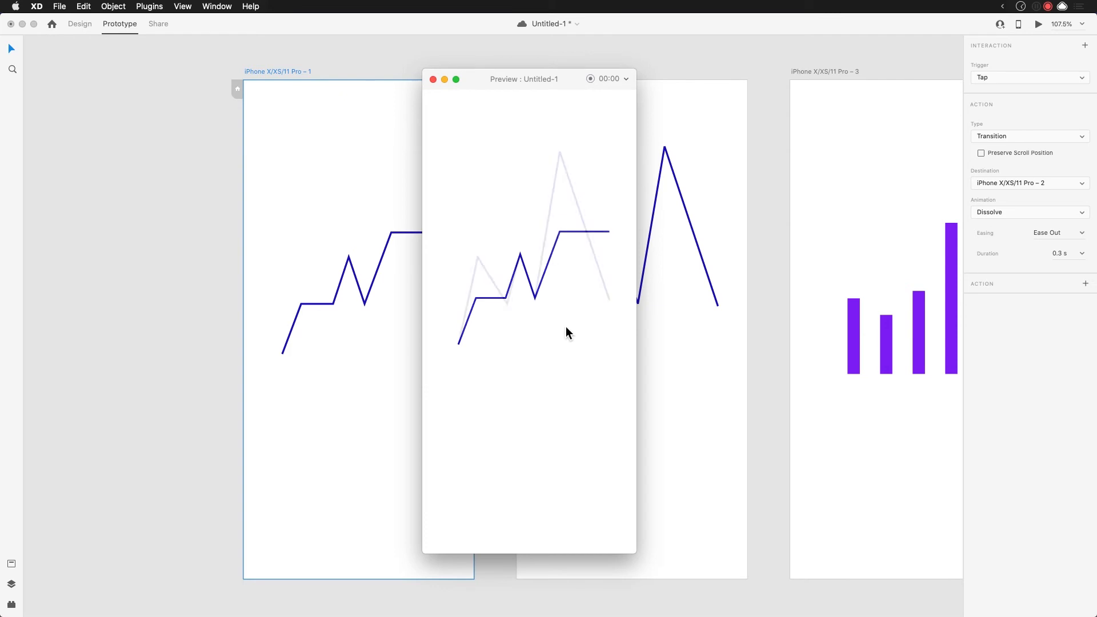
pyautogui.click(549, 353)
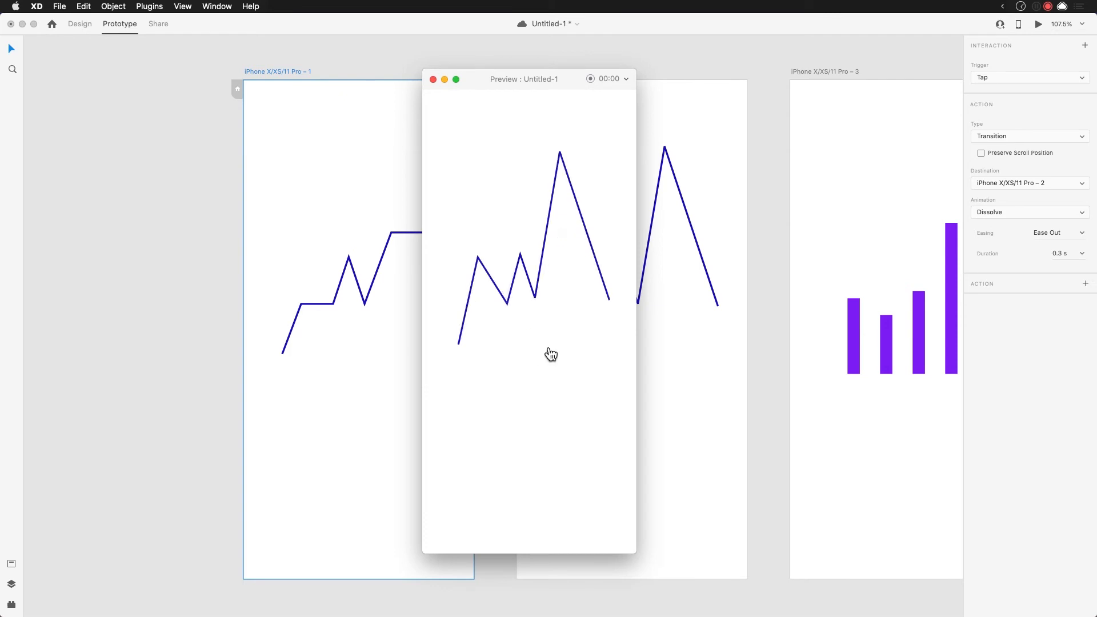
pyautogui.click(549, 344)
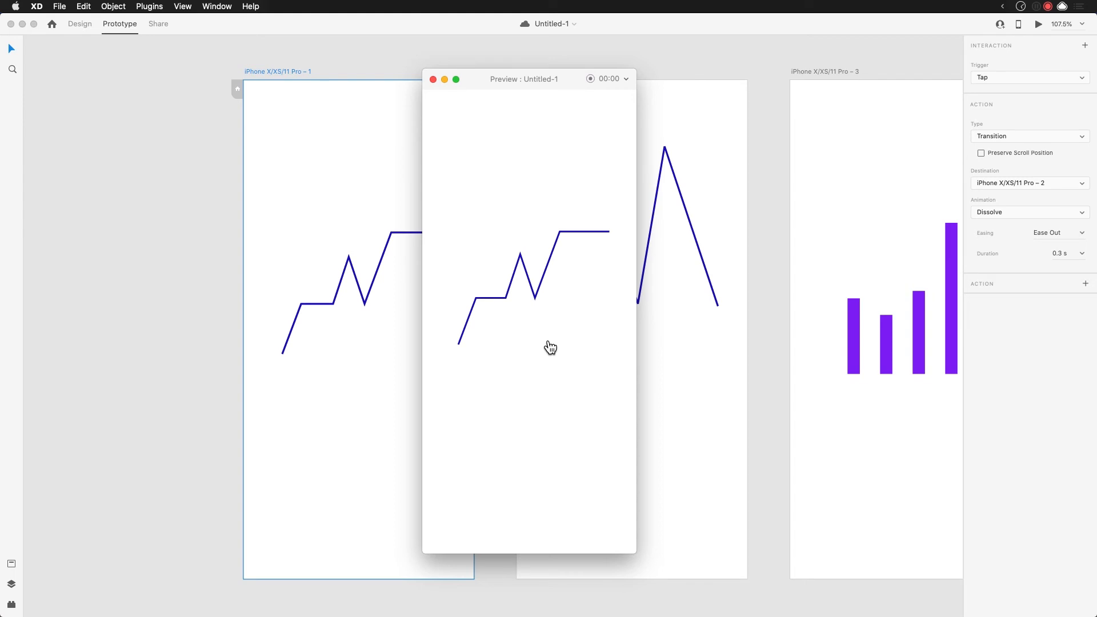
pyautogui.click(547, 341)
pyautogui.click(546, 340)
pyautogui.click(547, 341)
pyautogui.click(546, 340)
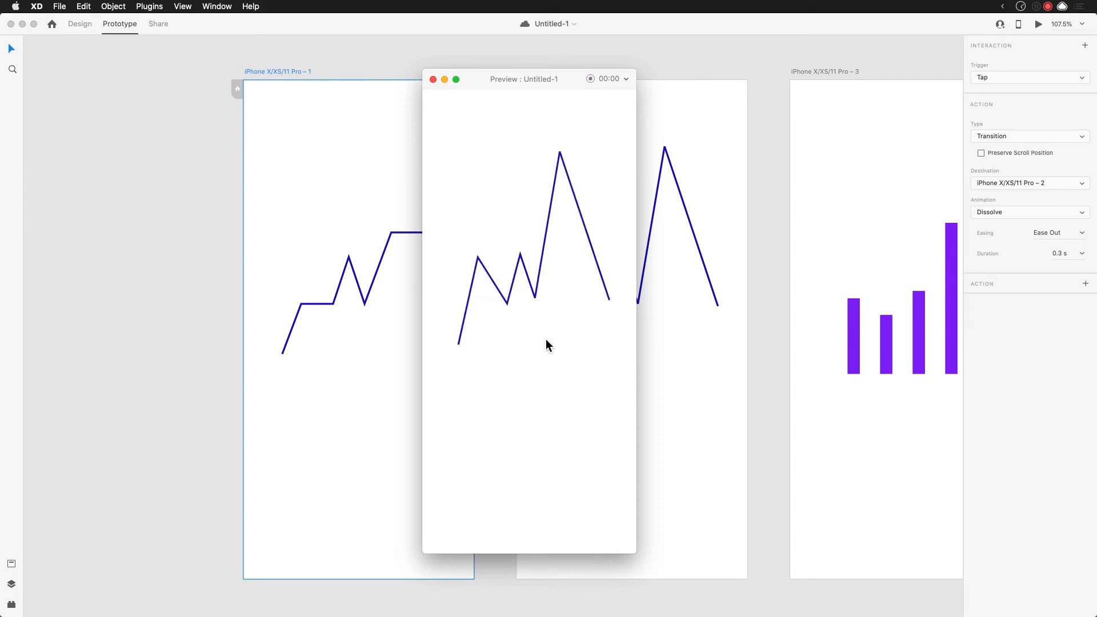
pyautogui.click(546, 341)
pyautogui.click(558, 282)
pyautogui.click(535, 385)
pyautogui.click(534, 292)
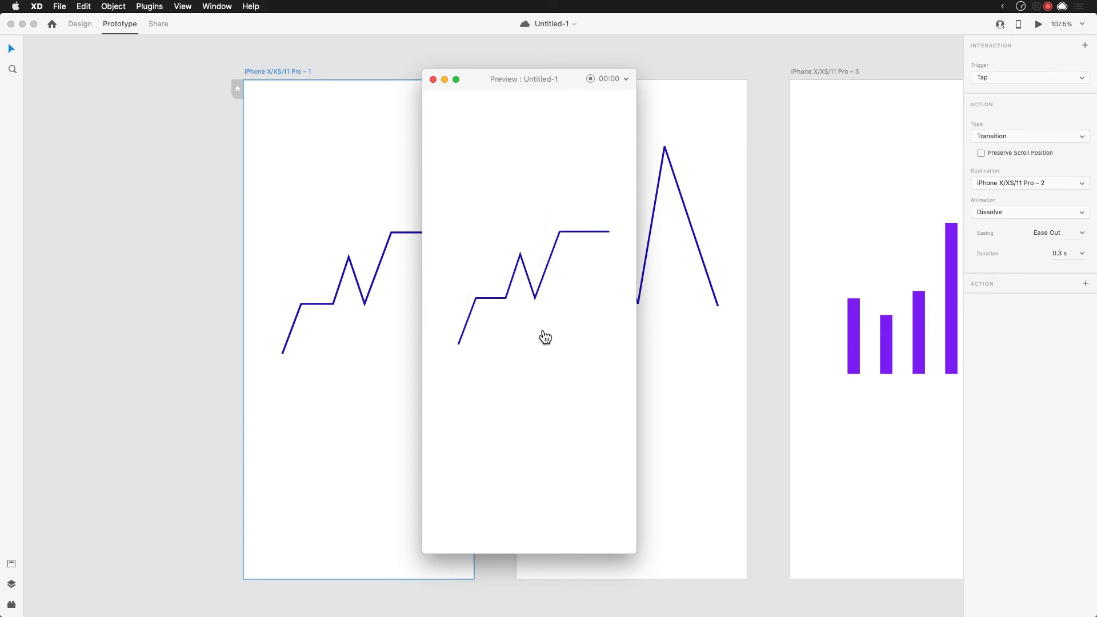
pyautogui.click(434, 80)
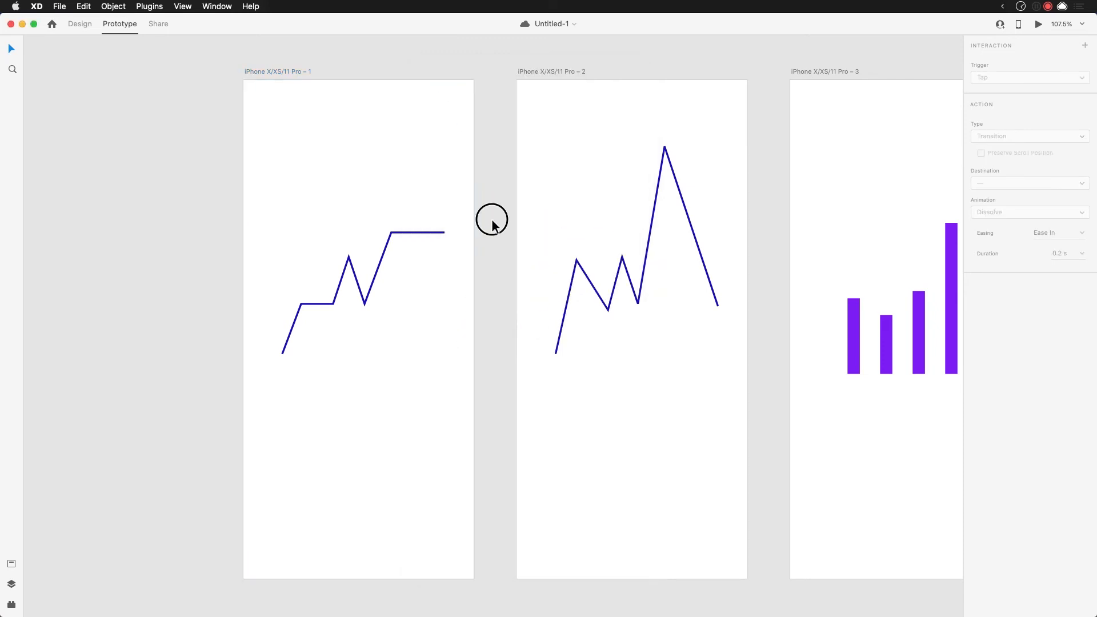
# Change the action type of the first line chart artboard's interaction to Auto-Animate
pyautogui.click(462, 314)
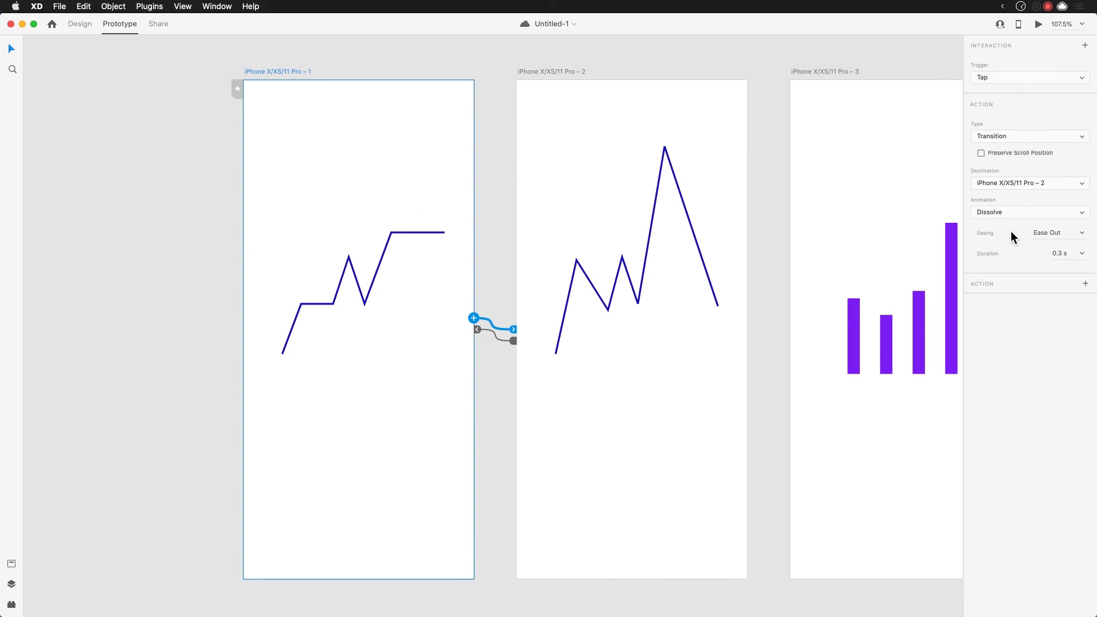
pyautogui.click(1034, 136)
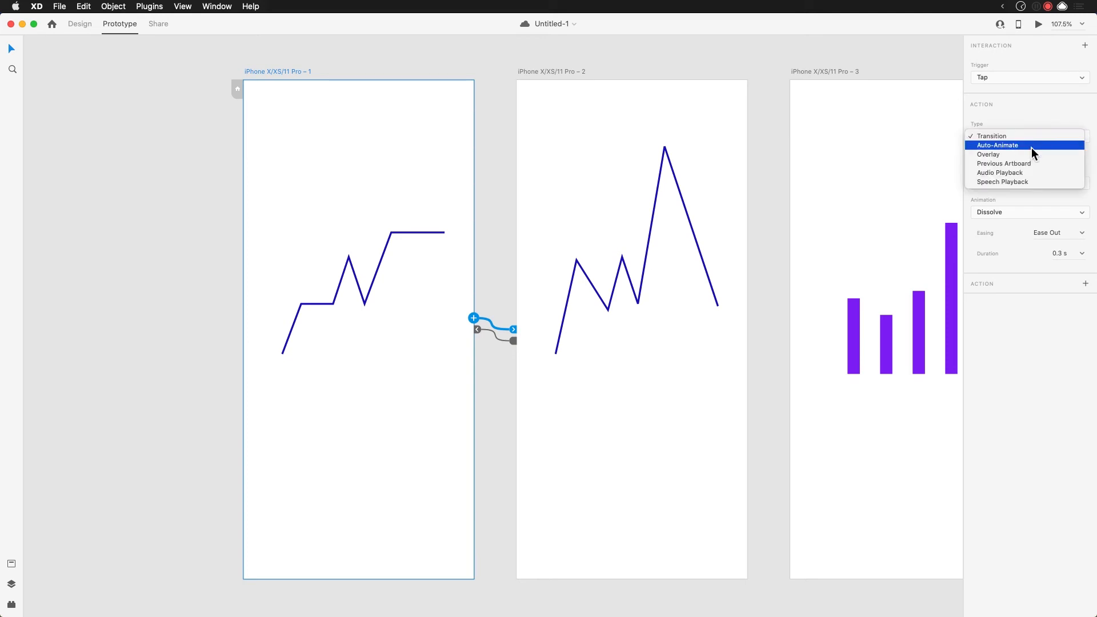
pyautogui.click(1032, 148)
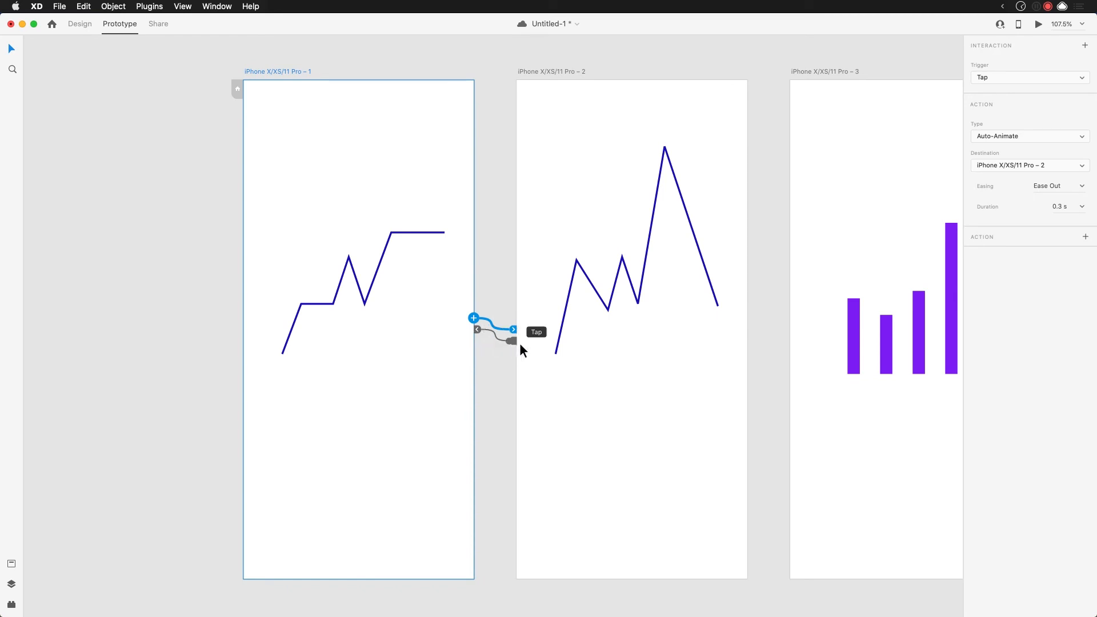
# Change the action type of the second line chart artboard's interaction to Auto-Animate
pyautogui.click(478, 334)
pyautogui.click(1039, 136)
pyautogui.click(1041, 147)
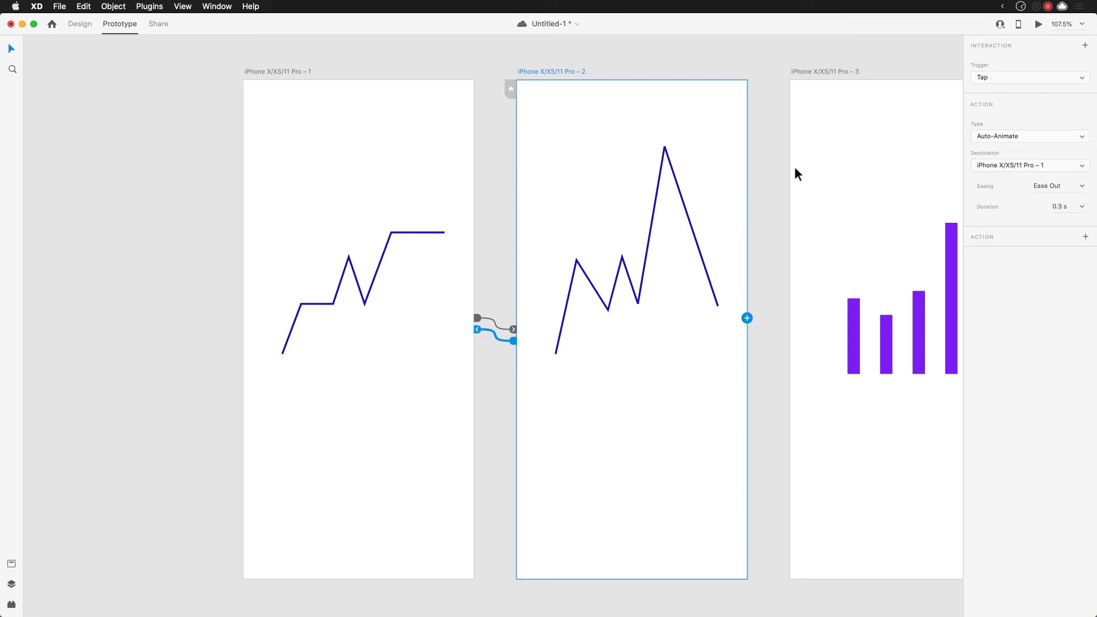
# Preview the prototype from the first line chart artboard, tap repeatedly to play the Auto-Animate transition both ways, and close the preview
pyautogui.click(616, 147)
pyautogui.click(421, 150)
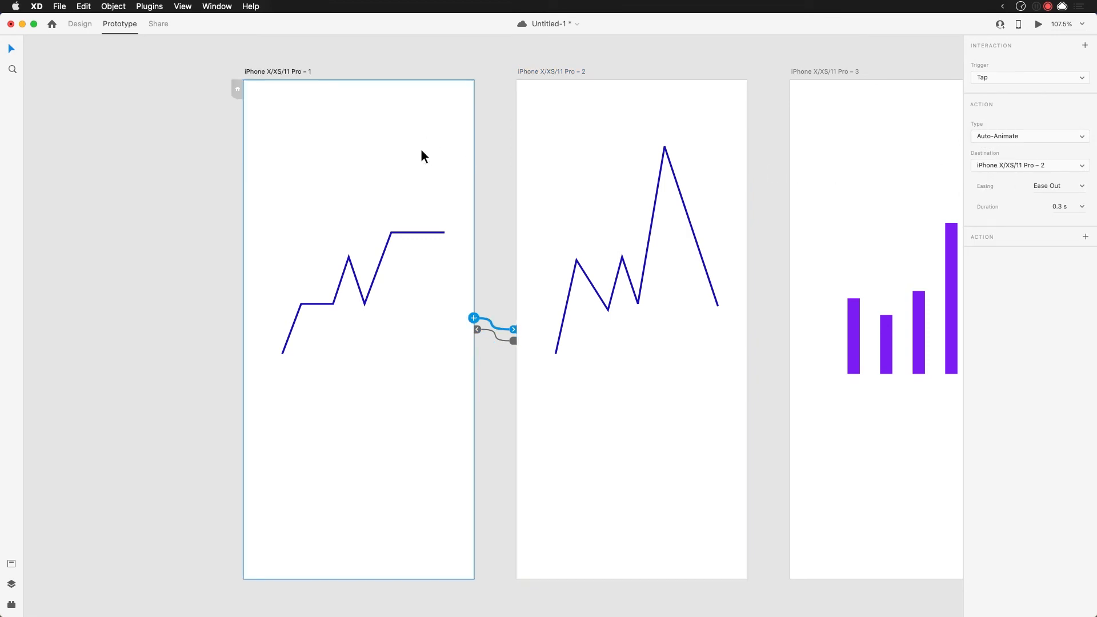
pyautogui.press('super+Return')
pyautogui.click(558, 297)
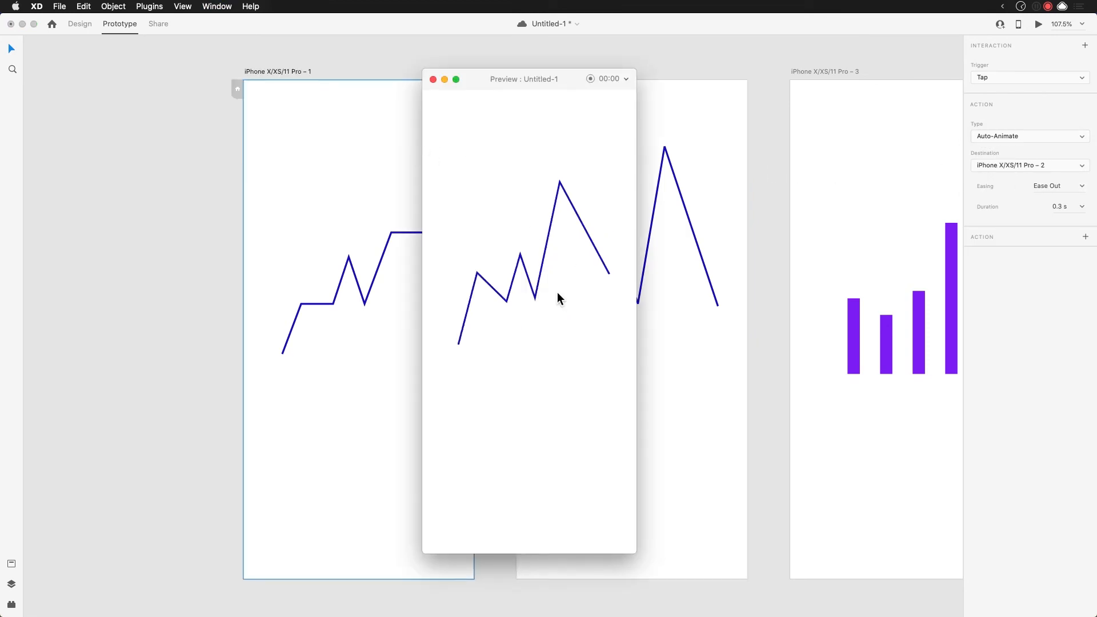
pyautogui.click(540, 402)
pyautogui.click(540, 402)
pyautogui.click(540, 402)
pyautogui.click(540, 402)
pyautogui.click(540, 401)
pyautogui.click(540, 402)
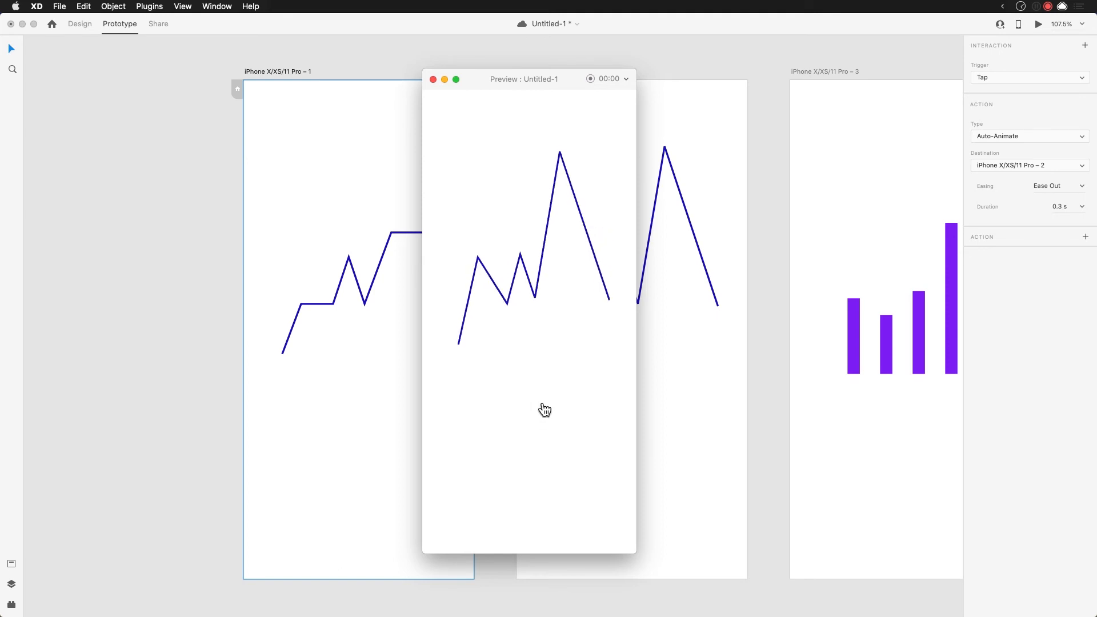
pyautogui.click(558, 392)
pyautogui.click(559, 392)
pyautogui.click(575, 387)
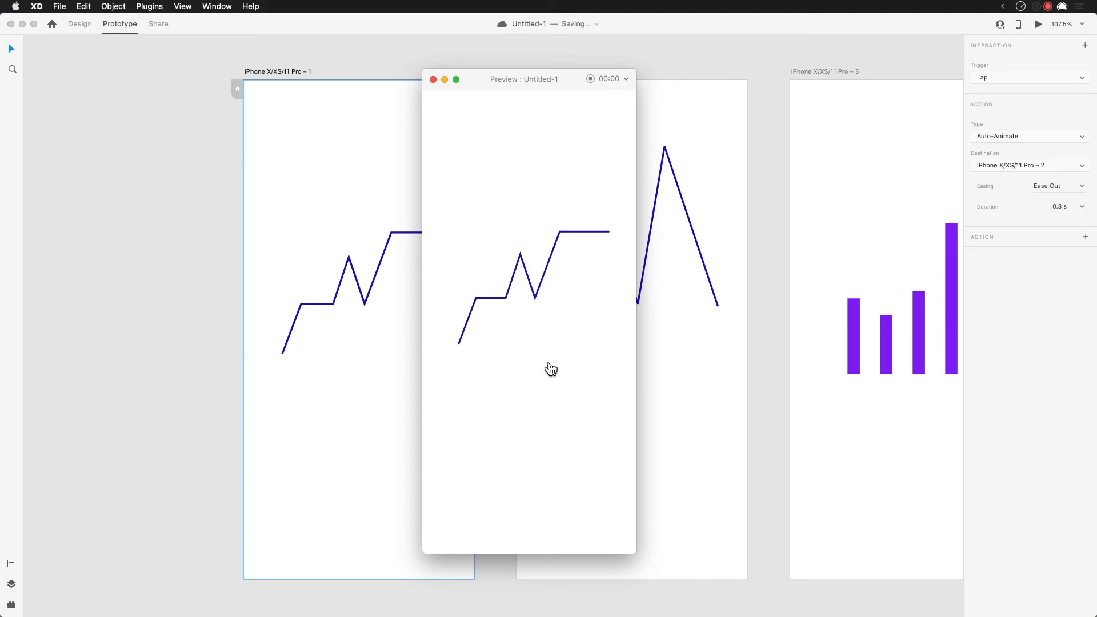
pyautogui.click(550, 357)
pyautogui.click(554, 343)
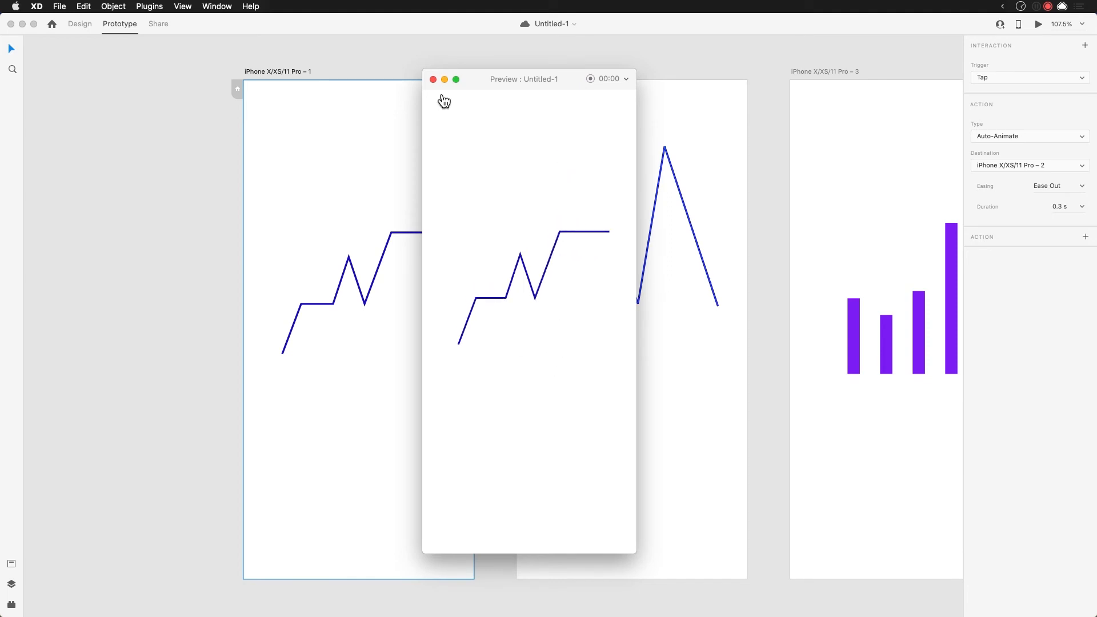
pyautogui.click(434, 79)
# Set the Auto-Animate duration of the first line chart artboard's interaction to 0.4 s
pyautogui.click(1066, 207)
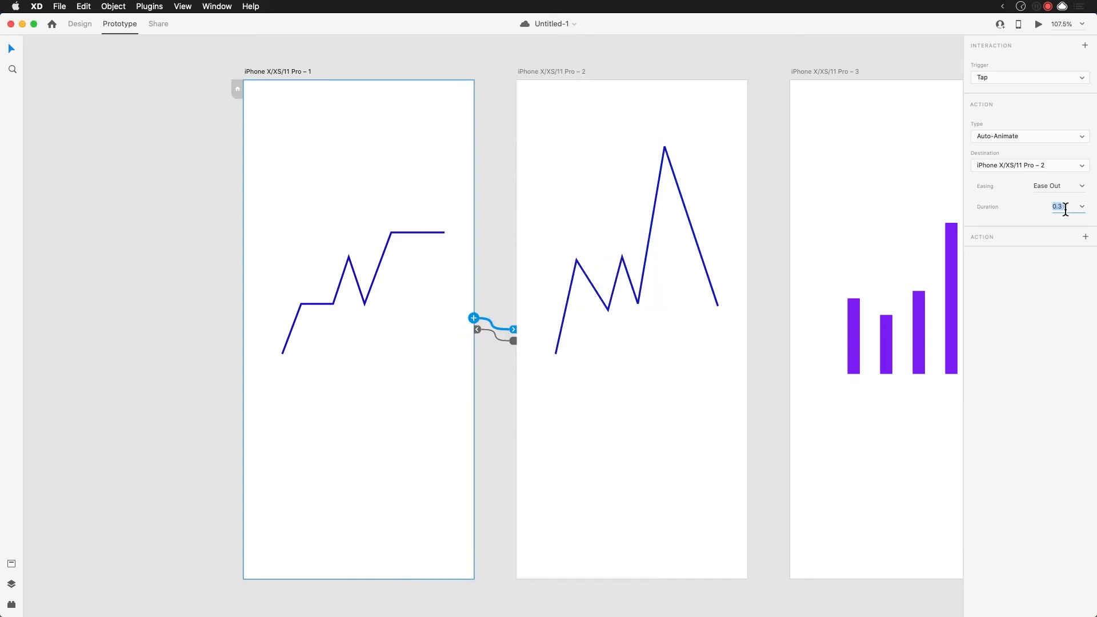
pyautogui.click(1061, 207)
pyautogui.press('BackSpace')
pyautogui.write('4 s')
pyautogui.press('Return')
# Set the duration of the second line chart artboard's return interaction to 0.4 s
pyautogui.click(522, 327)
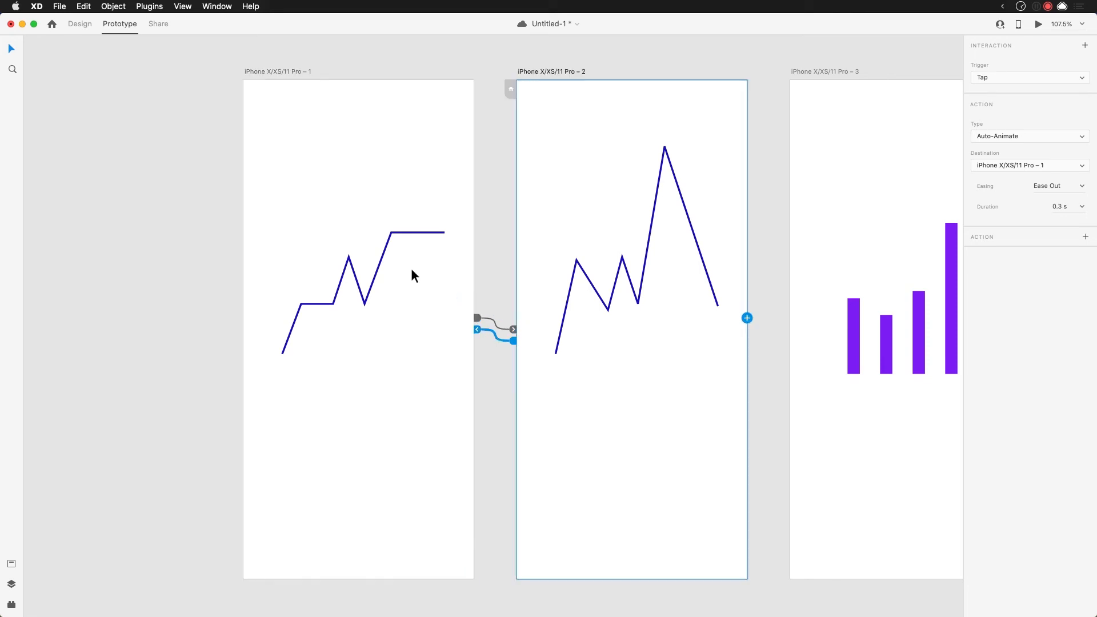
pyautogui.click(412, 270)
pyautogui.click(521, 303)
pyautogui.click(1072, 206)
pyautogui.write('0.4')
pyautogui.press('Return')
# Preview the line chart animation at its new duration from the first artboard and close the preview
pyautogui.click(382, 345)
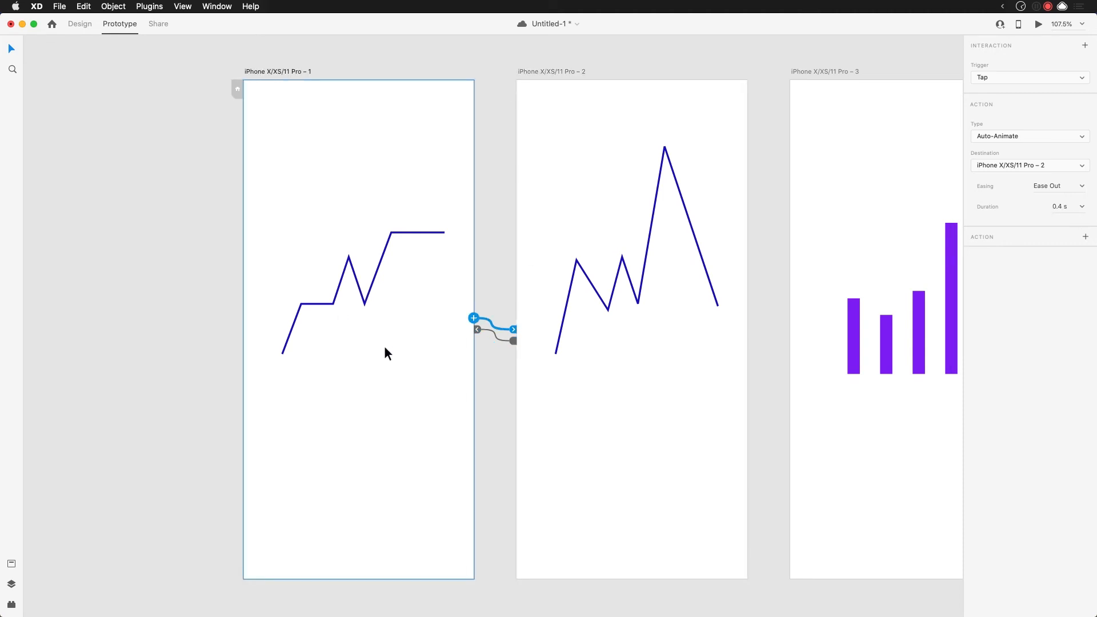
pyautogui.press('super+Return')
pyautogui.click(502, 366)
pyautogui.click(501, 364)
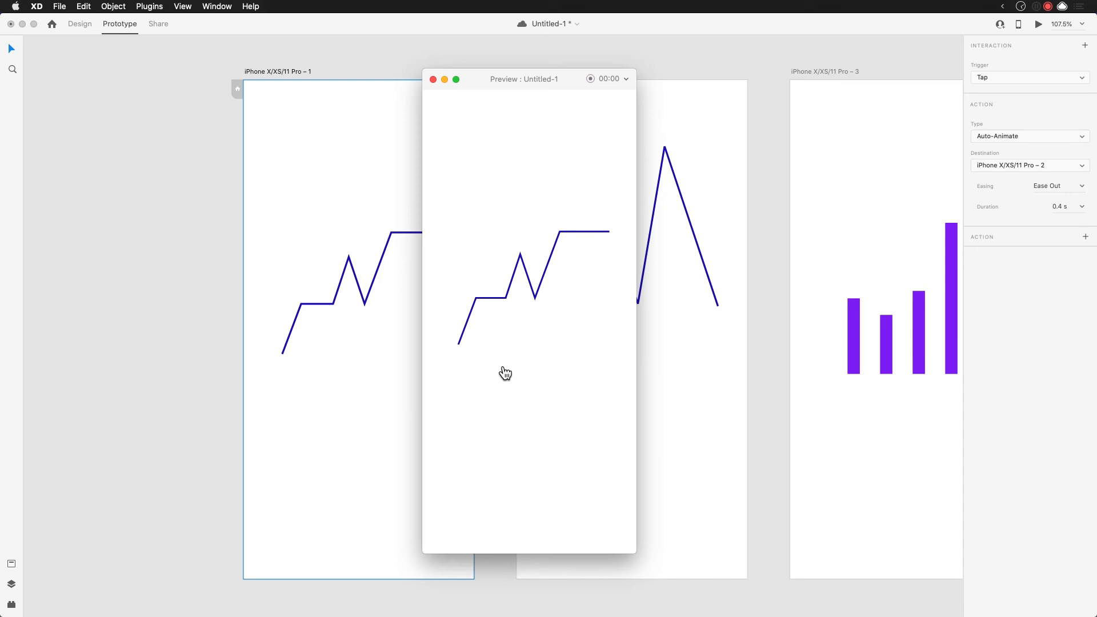
pyautogui.click(504, 370)
pyautogui.click(433, 80)
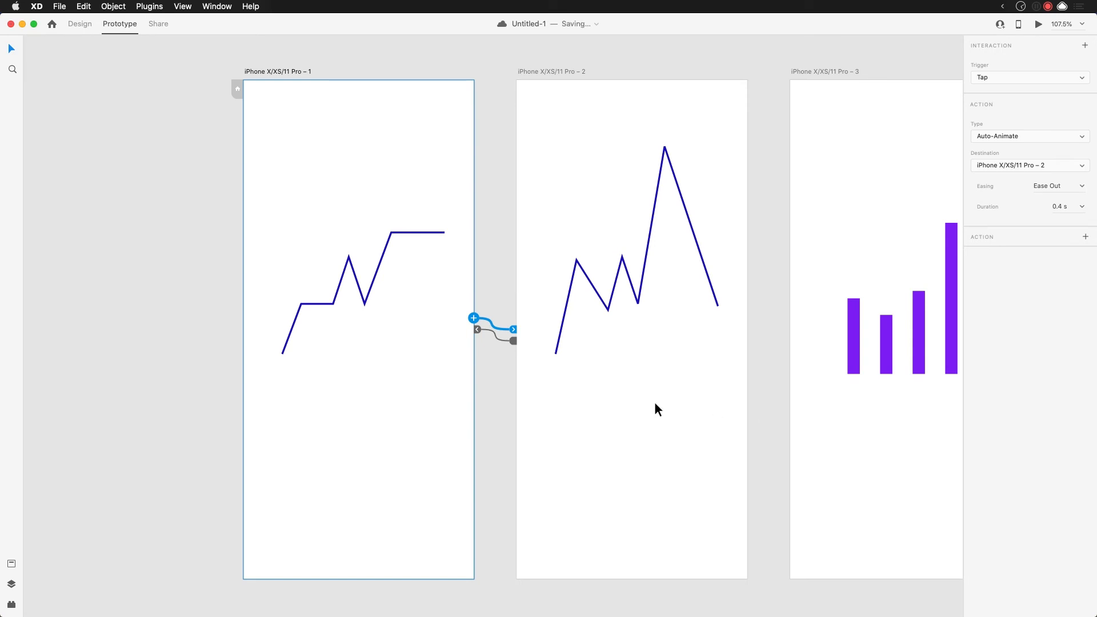
pyautogui.moveTo(692, 411); pyautogui.dragTo(318, 399)
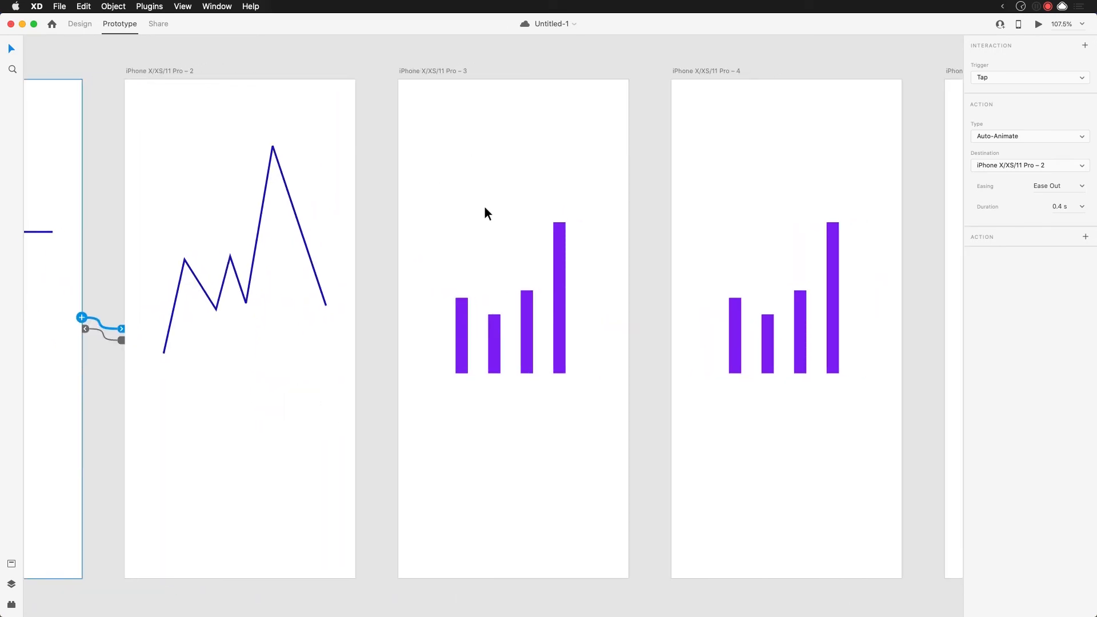
pyautogui.click(577, 251)
pyautogui.hscroll(3, 576, 251)
pyautogui.click(666, 348)
pyautogui.click(653, 337)
pyautogui.click(654, 249)
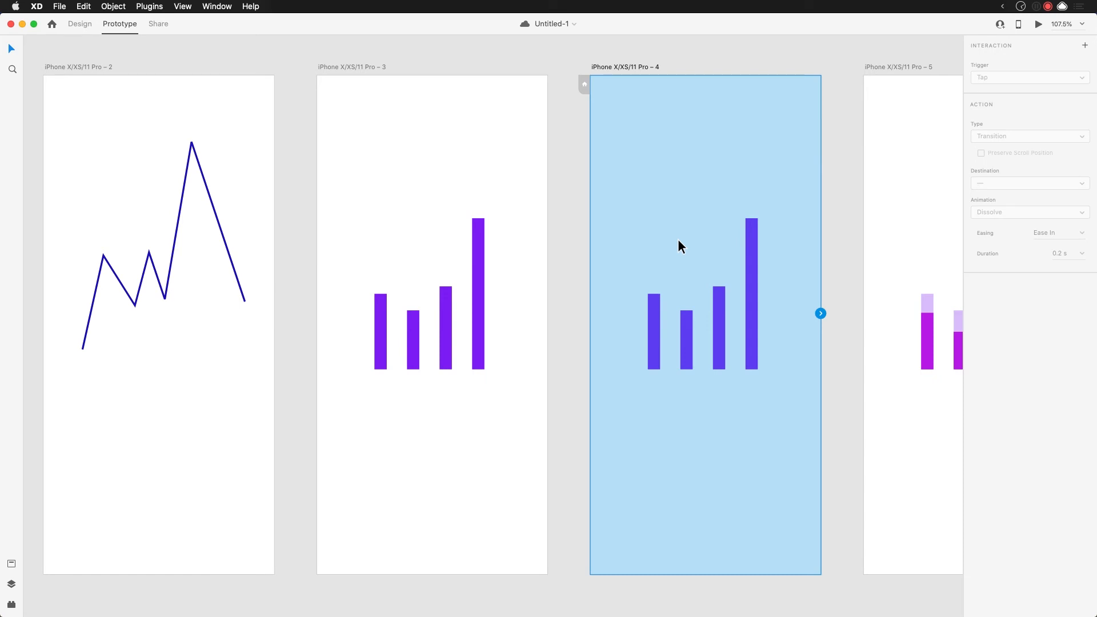
pyautogui.press('super+3')
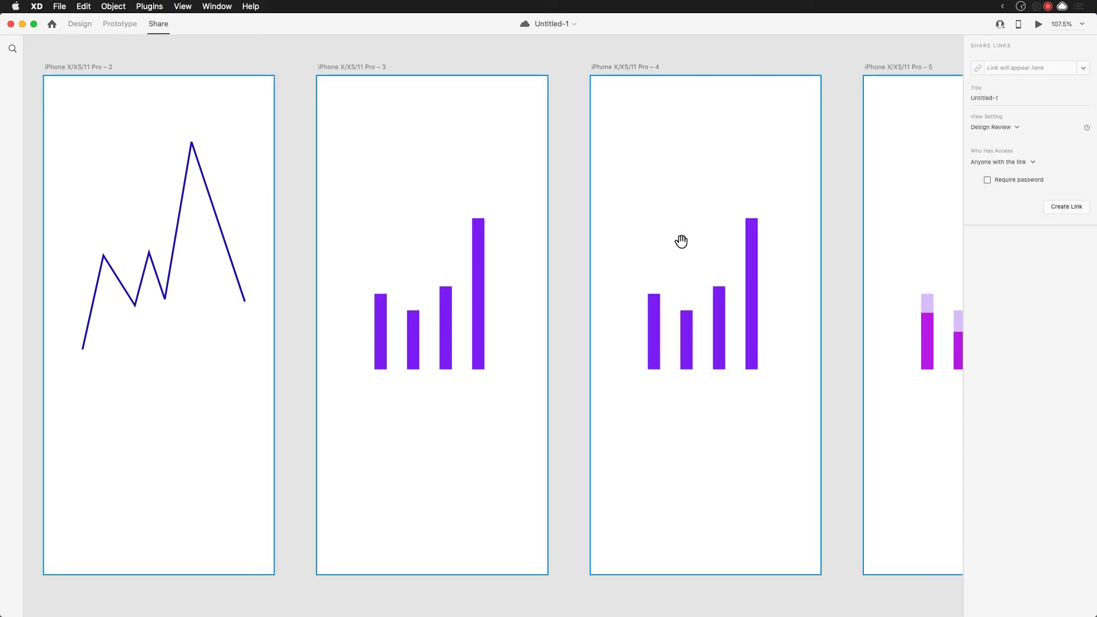
# In design mode, raise the tops of the first two bars on the second bar chart artboard, making the first the tallest
pyautogui.click(84, 28)
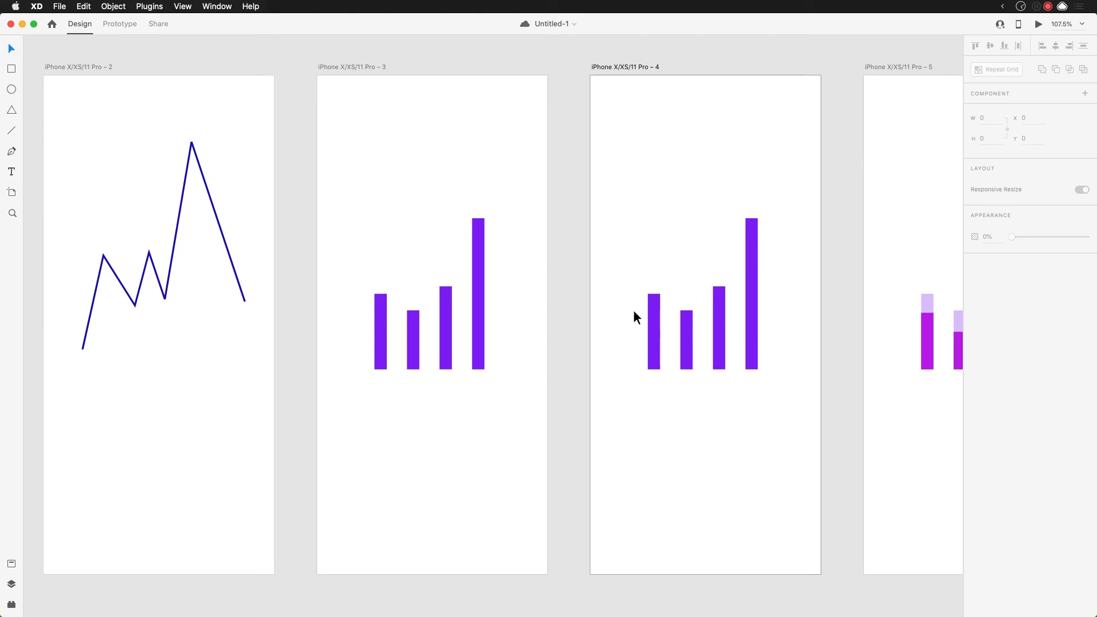
pyautogui.press('a')
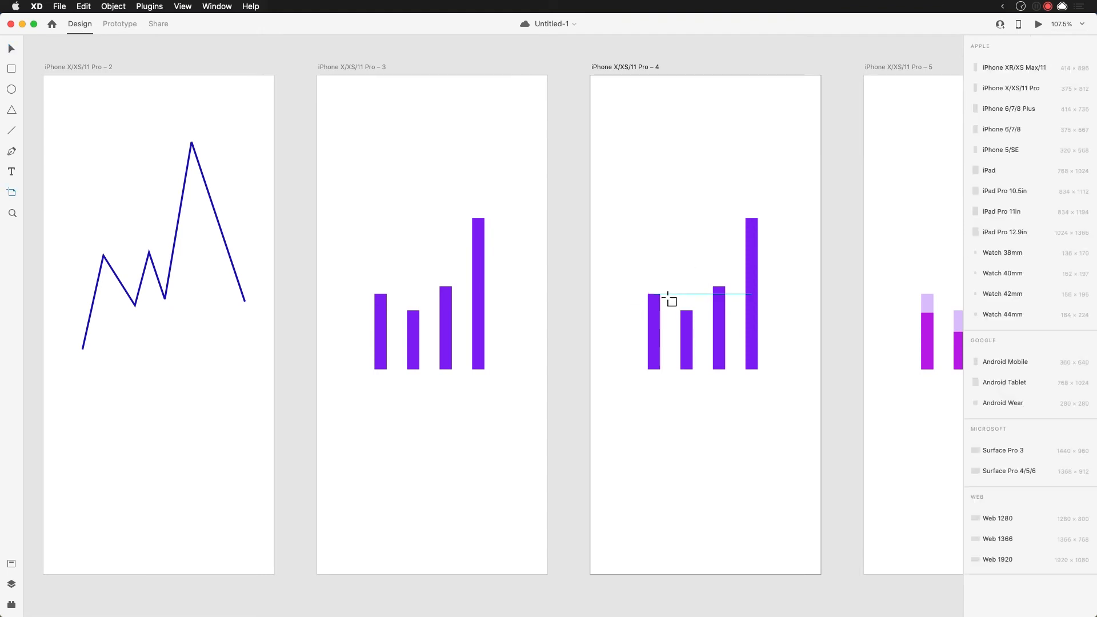
pyautogui.press('v')
pyautogui.click(657, 301)
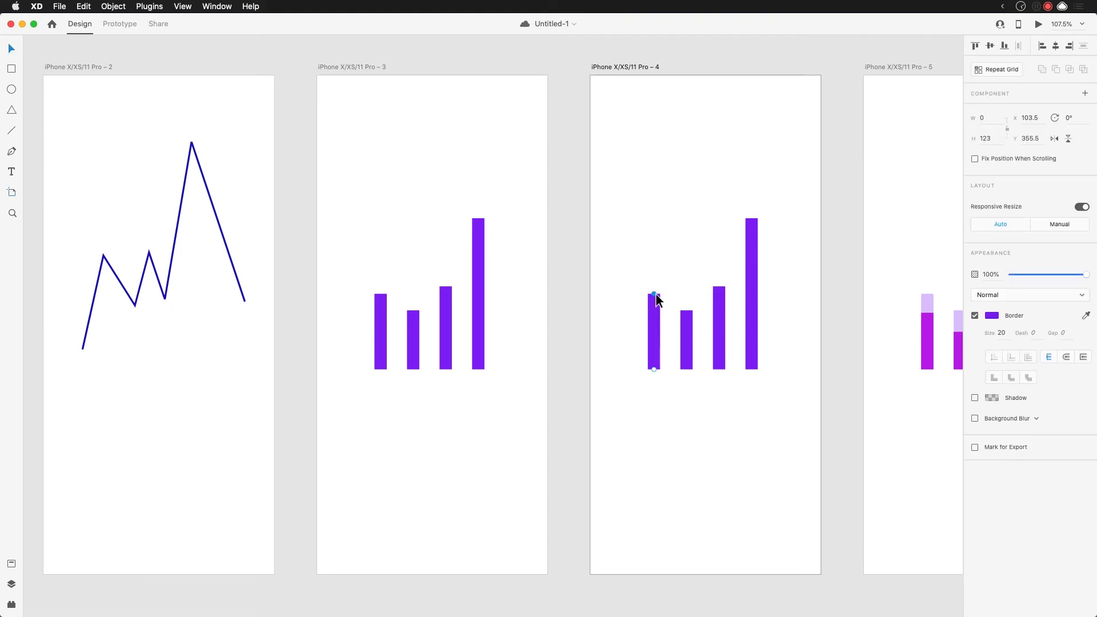
pyautogui.moveTo(656, 295); pyautogui.dragTo(654, 236)
pyautogui.click(690, 320)
pyautogui.moveTo(688, 312); pyautogui.dragTo(719, 325)
# Lower the tops of the last two bars on the second bar chart artboard, keeping the third the shortest, and deselect
pyautogui.click(719, 293)
pyautogui.click(753, 240)
pyautogui.moveTo(755, 222); pyautogui.dragTo(757, 285)
pyautogui.click(754, 222)
pyautogui.moveTo(753, 219); pyautogui.dragTo(752, 303)
pyautogui.click(783, 286)
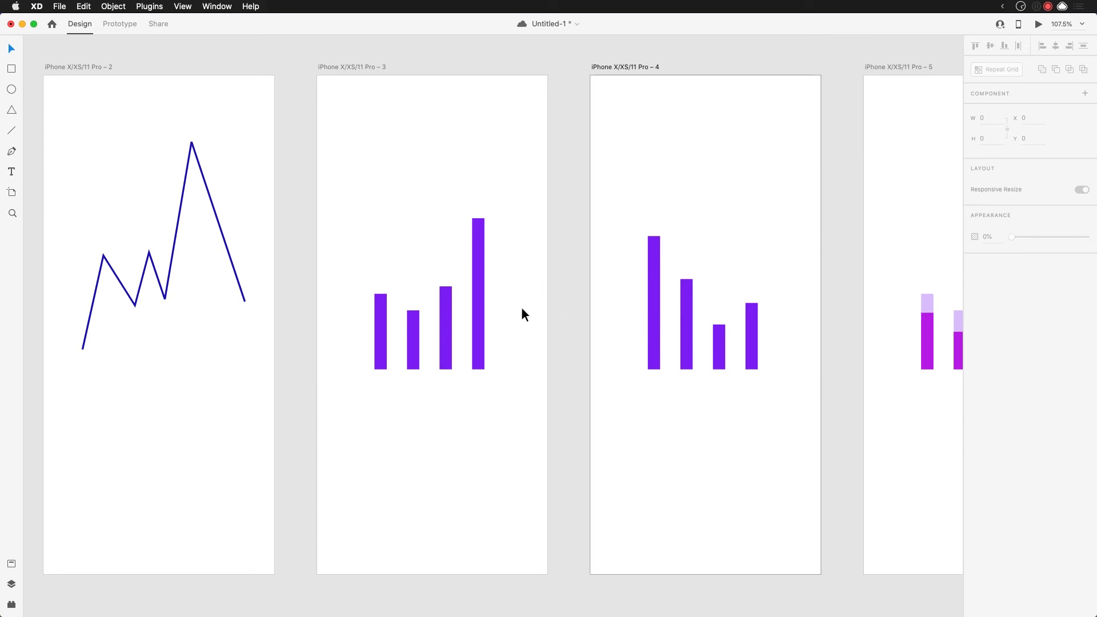
# In prototype mode, link the first bar chart artboard to the second and back with Tap-triggered Auto-Animate, Ease Out, 0.4 s
pyautogui.click(126, 24)
pyautogui.click(449, 196)
pyautogui.moveTo(549, 314); pyautogui.dragTo(757, 207)
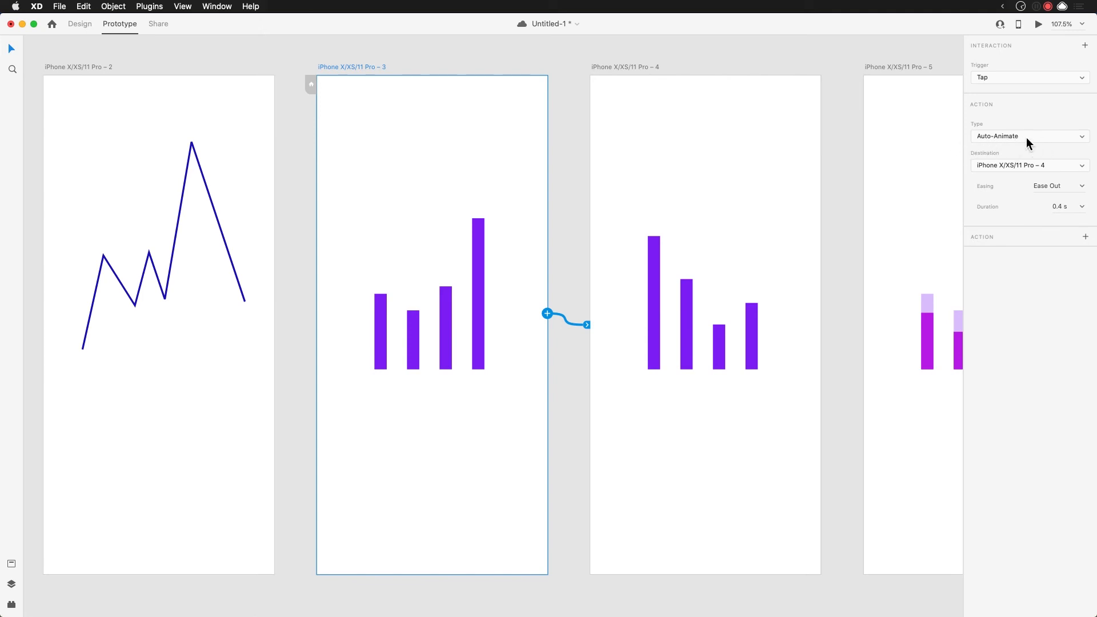
pyautogui.click(809, 307)
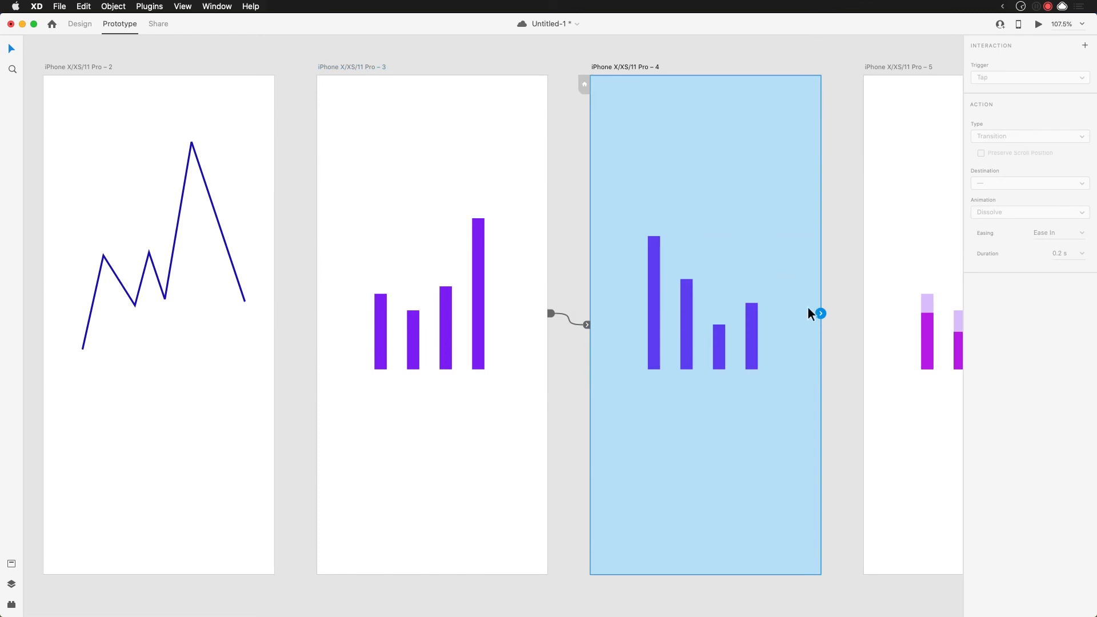
pyautogui.moveTo(821, 313); pyautogui.dragTo(470, 200)
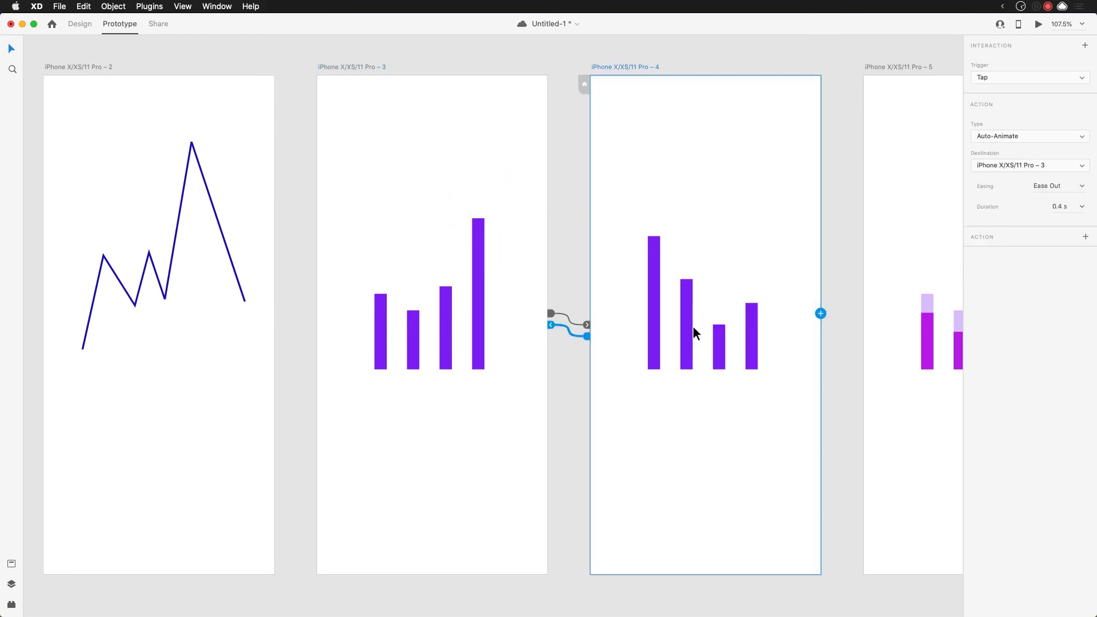
# Preview the prototype from the first bar chart artboard, tap repeatedly between the two bar charts, and close the preview
pyautogui.click(516, 269)
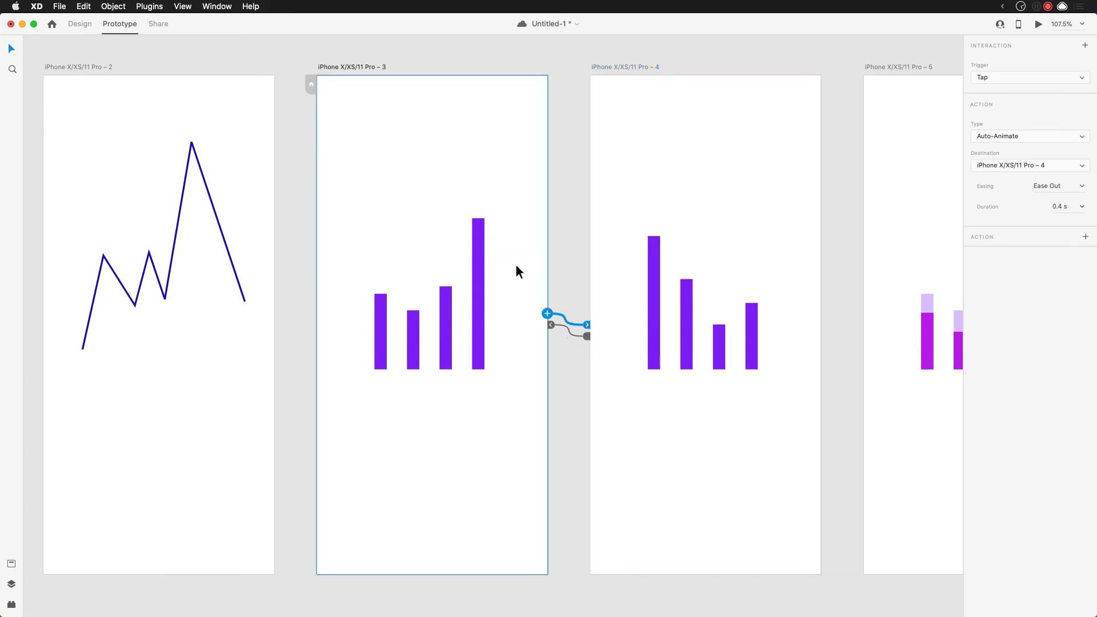
pyautogui.press('super+Return')
pyautogui.click(544, 355)
pyautogui.click(544, 355)
pyautogui.click(473, 436)
pyautogui.click(537, 171)
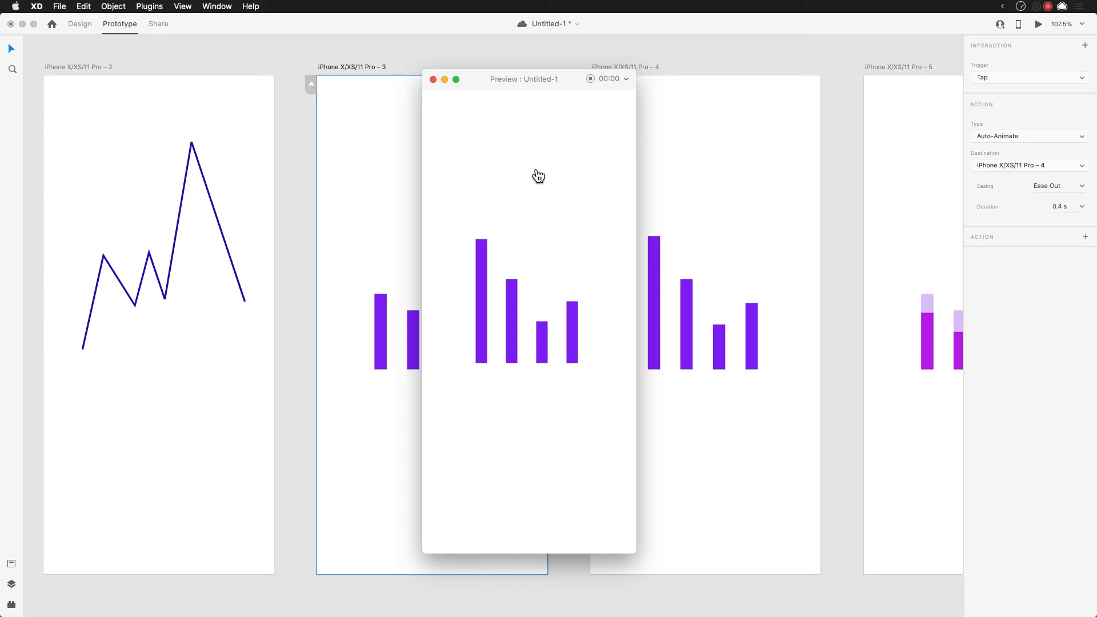
pyautogui.click(534, 172)
pyautogui.click(544, 393)
pyautogui.click(566, 435)
pyautogui.click(566, 192)
pyautogui.click(507, 426)
pyautogui.click(544, 205)
pyautogui.click(556, 401)
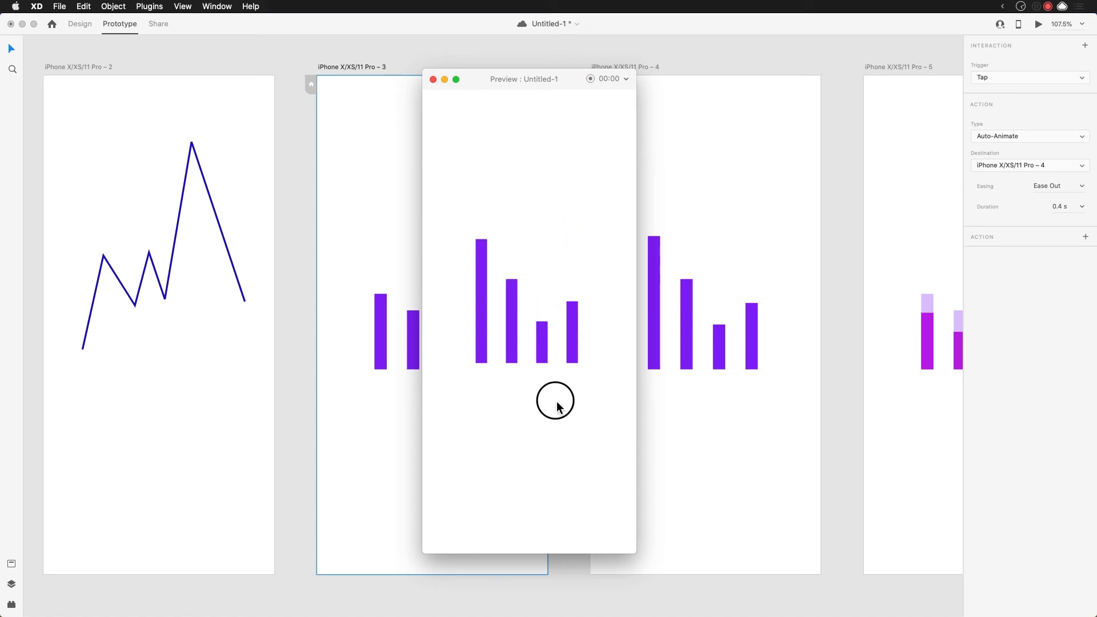
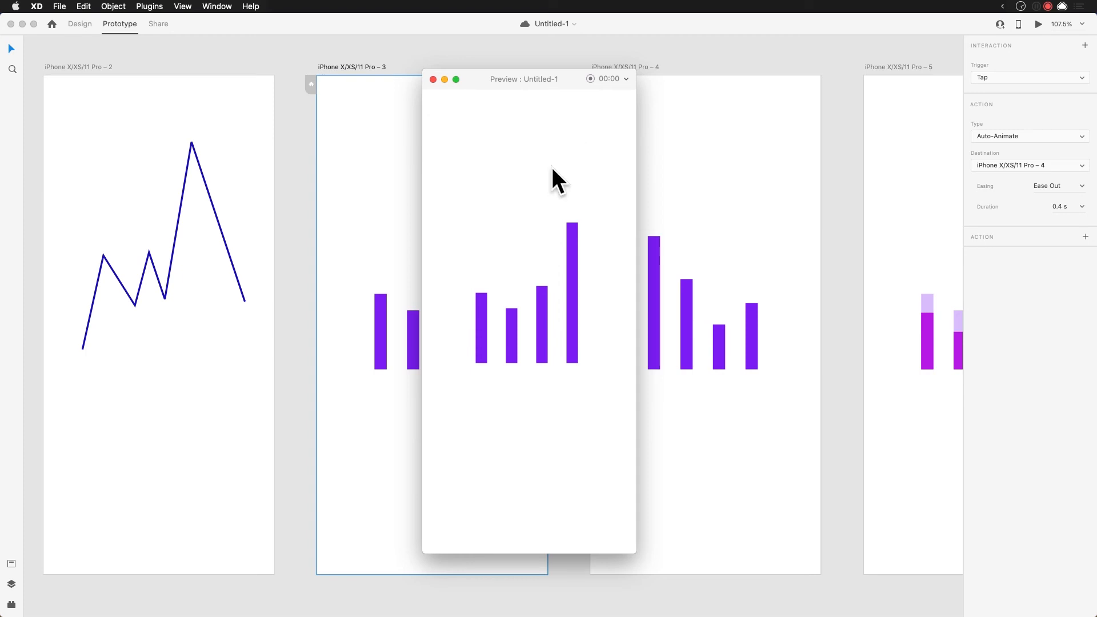
pyautogui.click(602, 171)
pyautogui.click(607, 320)
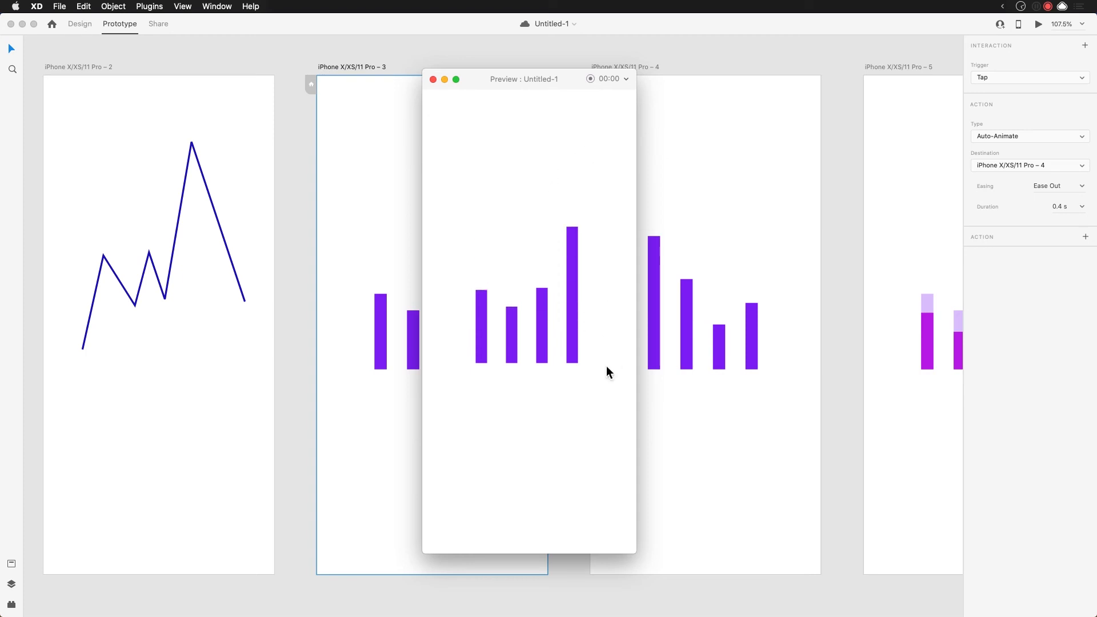
pyautogui.click(433, 79)
# Return to design mode at the second stacked bar chart artboard
pyautogui.moveTo(695, 263); pyautogui.dragTo(429, 263)
pyautogui.click(561, 83)
pyautogui.moveTo(638, 167); pyautogui.dragTo(392, 187)
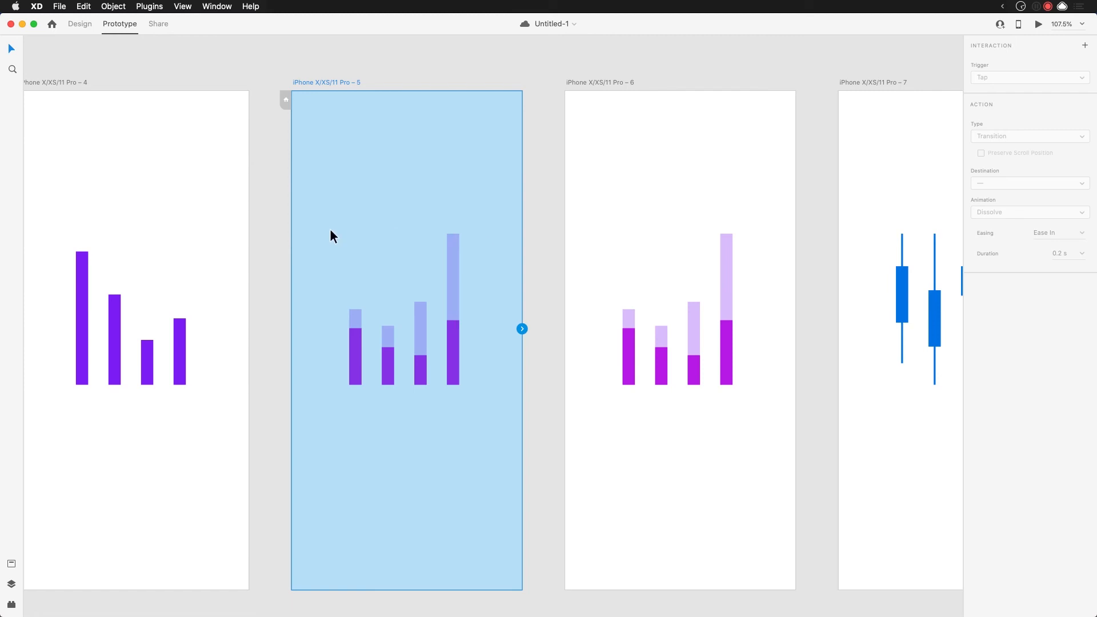
pyautogui.click(80, 24)
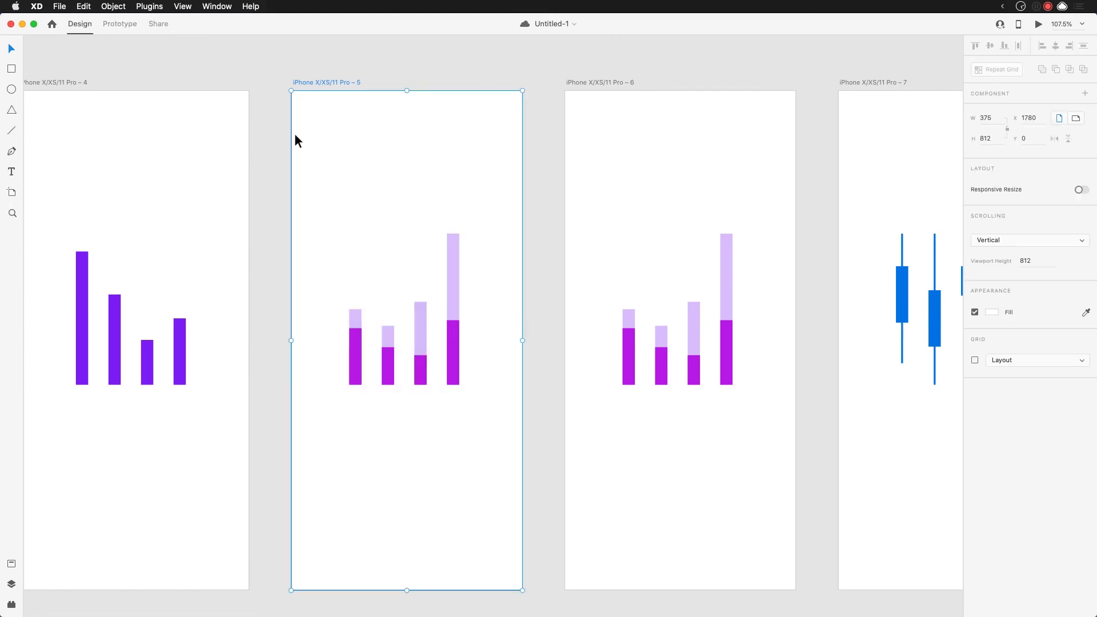
pyautogui.hscroll(5, 294, 139)
pyautogui.click(480, 207)
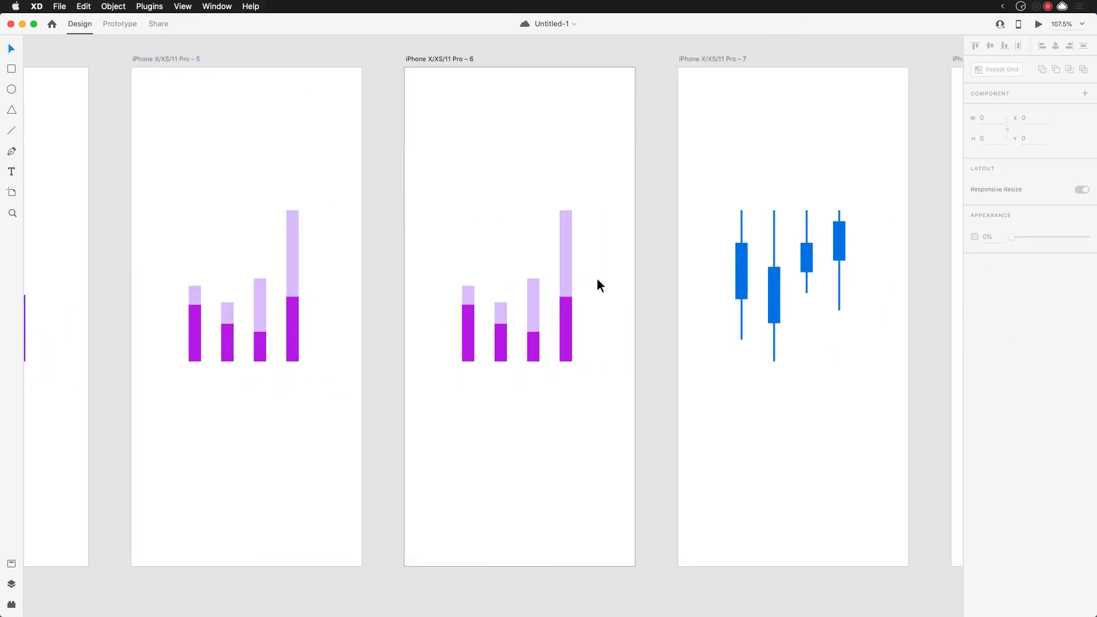
pyautogui.press('a')
pyautogui.click(569, 264)
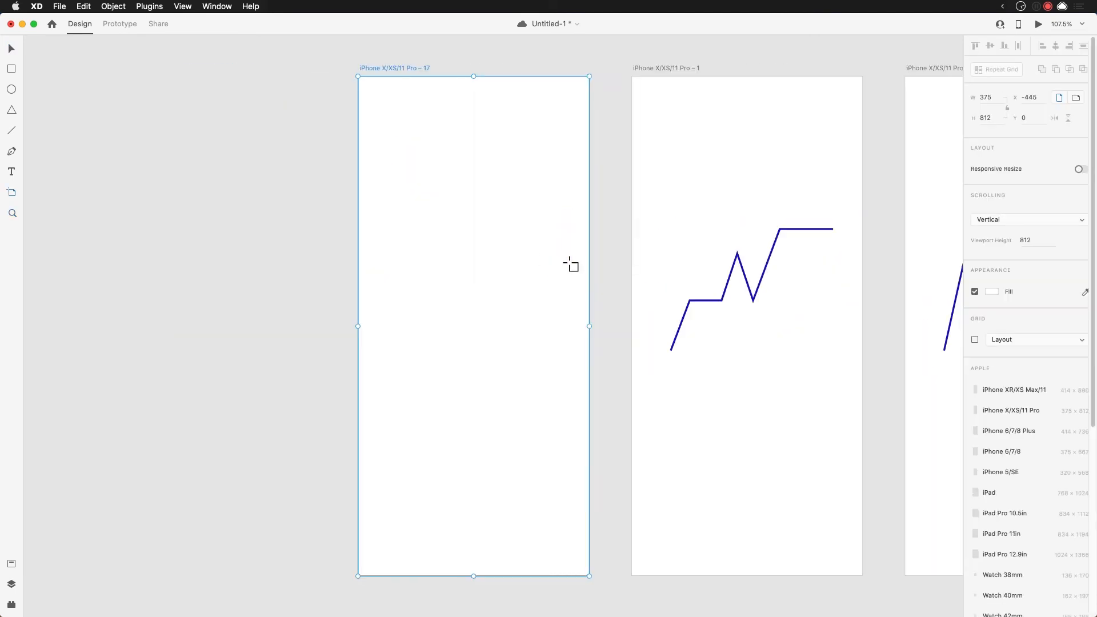
pyautogui.press('super+z')
pyautogui.moveTo(705, 301); pyautogui.dragTo(228, 324)
pyautogui.moveTo(780, 314); pyautogui.dragTo(360, 314)
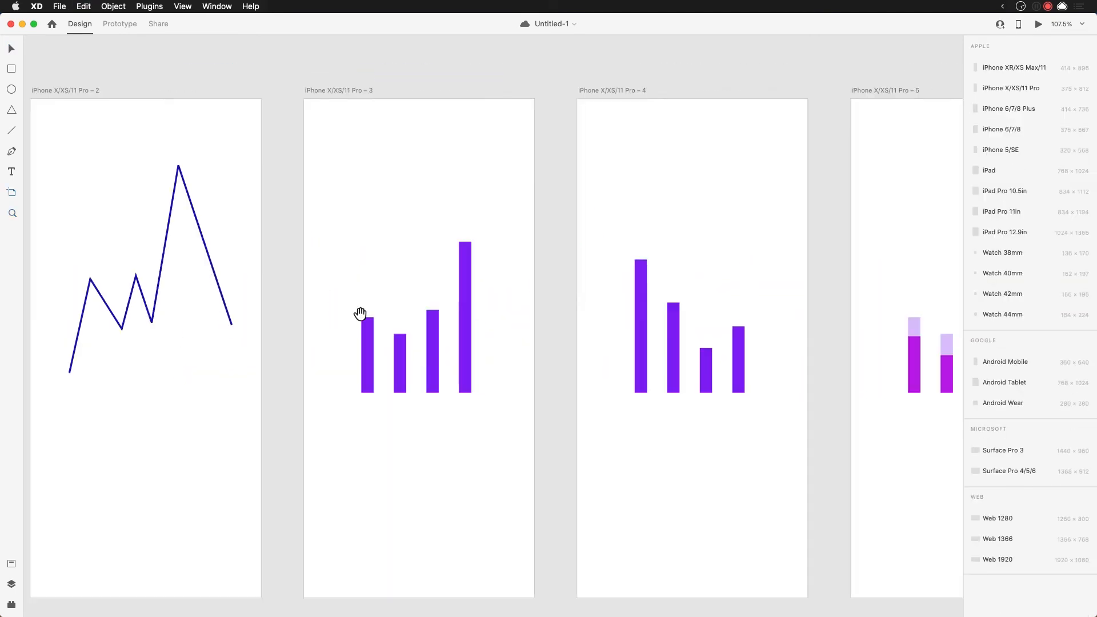
pyautogui.moveTo(696, 306); pyautogui.dragTo(316, 228)
pyautogui.moveTo(565, 244); pyautogui.dragTo(303, 251)
# On the second stacked bar chart artboard, lengthen both segments of the third bar and shorten both segments of the fourth
pyautogui.press('v')
pyautogui.click(567, 252)
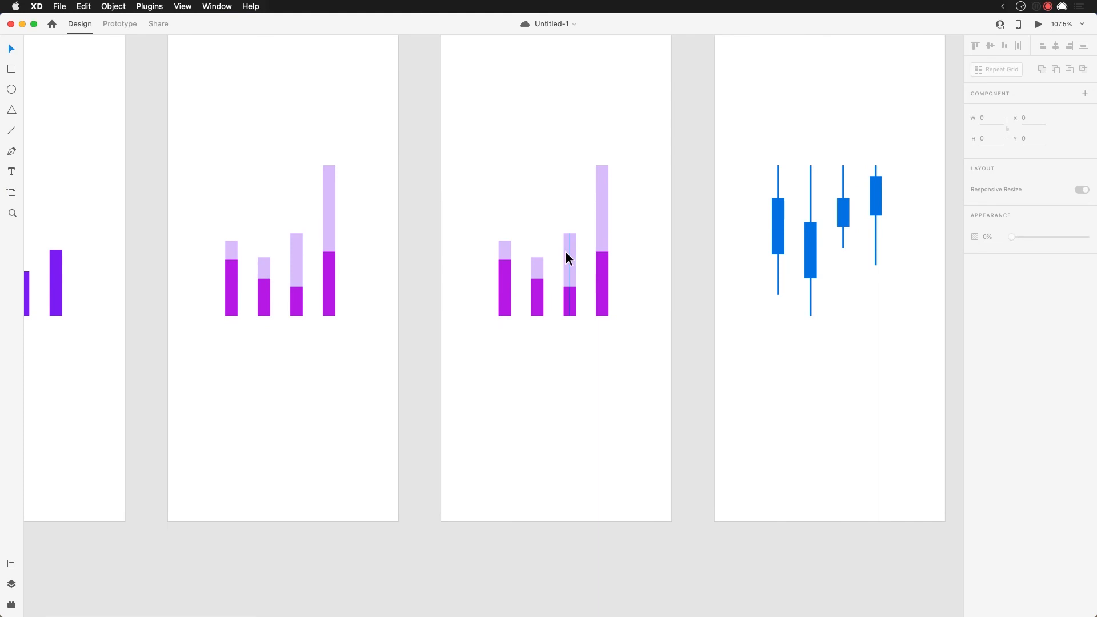
pyautogui.moveTo(570, 234); pyautogui.dragTo(570, 178)
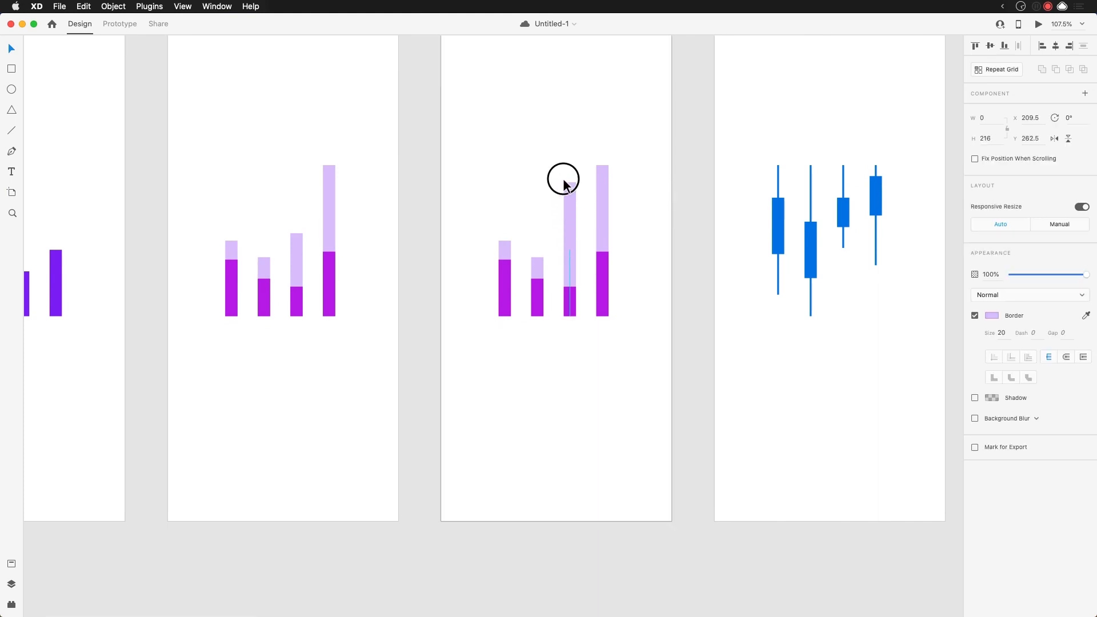
pyautogui.click(571, 302)
pyautogui.moveTo(570, 287); pyautogui.dragTo(571, 208)
pyautogui.click(605, 251)
pyautogui.moveTo(603, 166); pyautogui.dragTo(604, 281)
pyautogui.click(602, 252)
# Lengthen both segments of the second stacked bar, shorten both segments of the first bar on the same artboard, and deselect
pyautogui.click(537, 267)
pyautogui.moveTo(536, 258); pyautogui.dragTo(539, 203)
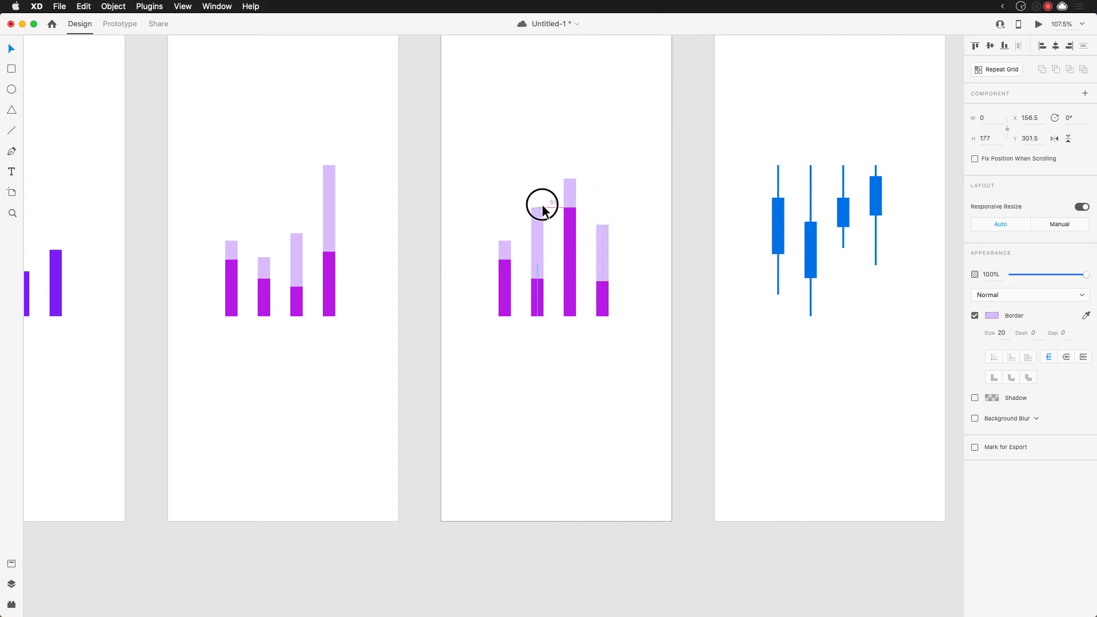
pyautogui.click(540, 290)
pyautogui.moveTo(539, 277); pyautogui.dragTo(506, 290)
pyautogui.click(506, 261)
pyautogui.click(506, 280)
pyautogui.moveTo(504, 241); pyautogui.dragTo(505, 262)
pyautogui.click(522, 281)
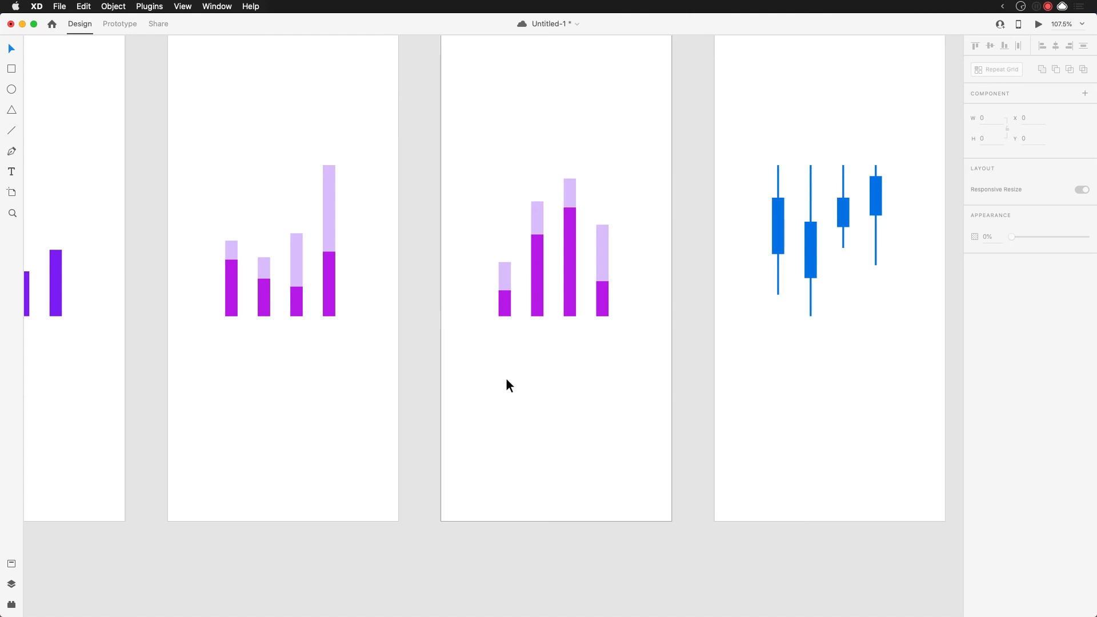
# Save the document with the edited stacked bar charts
pyautogui.moveTo(508, 391); pyautogui.dragTo(515, 438)
pyautogui.press('super+s')
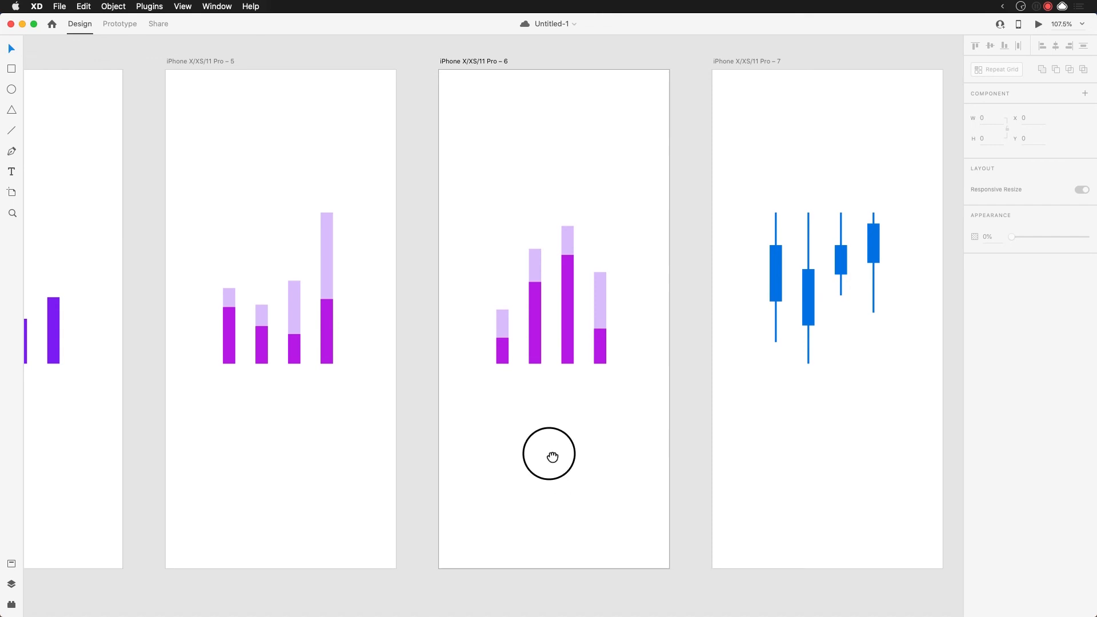
pyautogui.moveTo(528, 446); pyautogui.dragTo(488, 424)
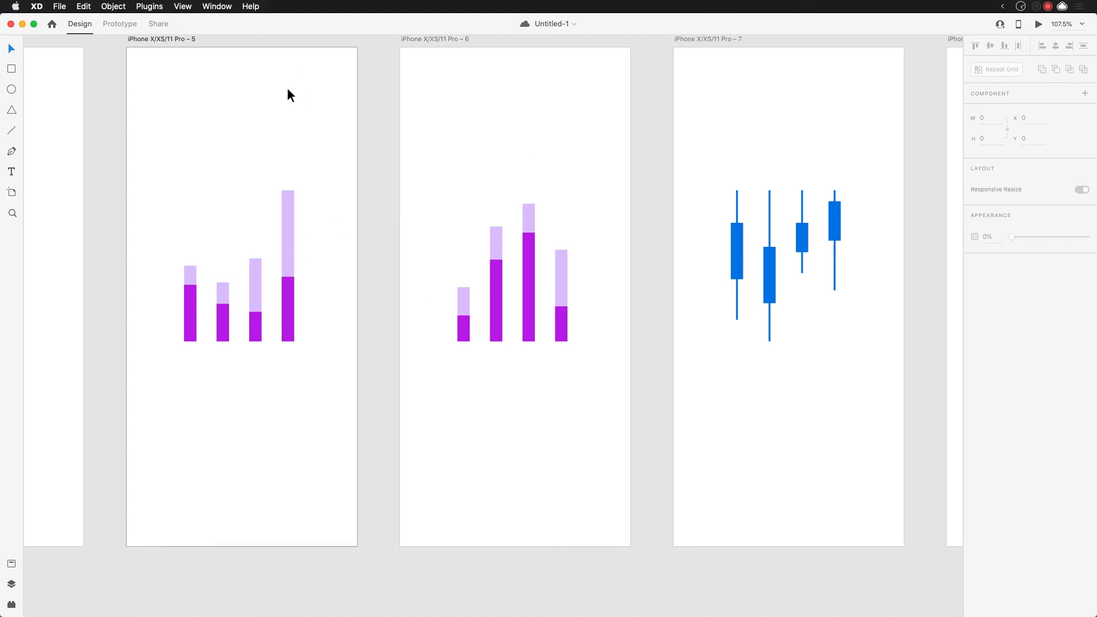
# Link the two stacked bar chart artboards to each other in both directions with Tap-triggered Auto-Animate interactions
pyautogui.click(121, 24)
pyautogui.click(248, 112)
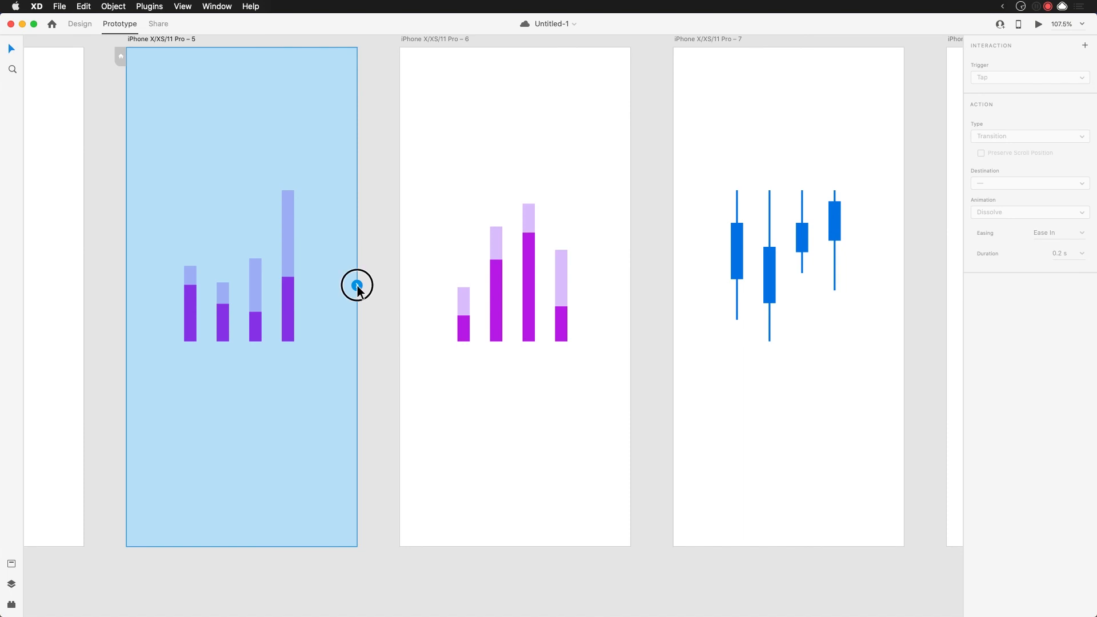
pyautogui.moveTo(357, 285); pyautogui.dragTo(519, 213)
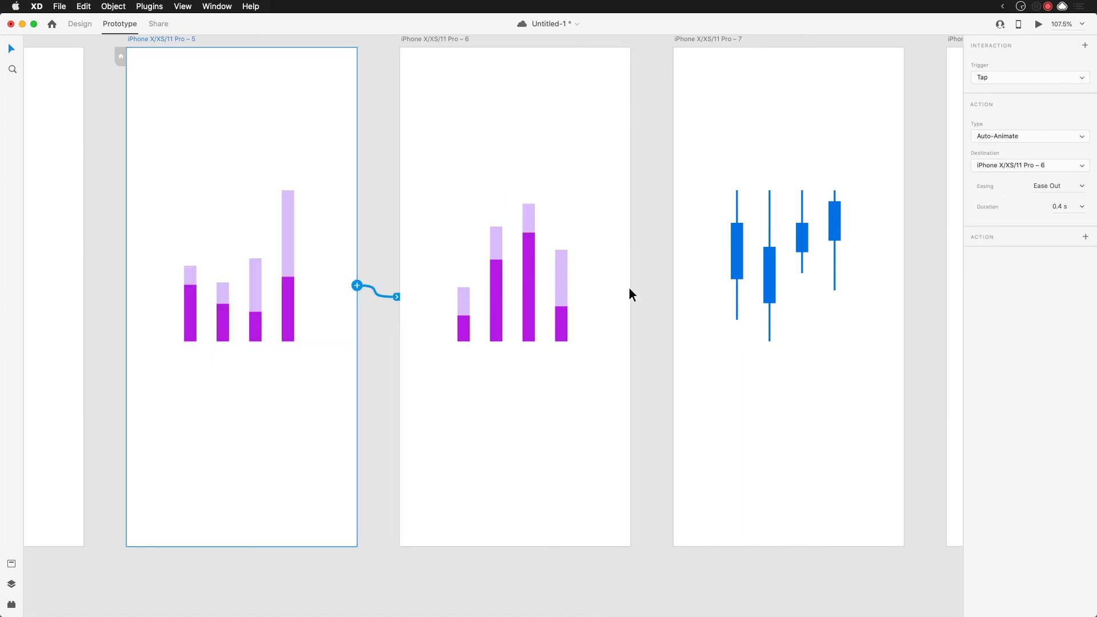
pyautogui.click(595, 204)
pyautogui.moveTo(631, 285); pyautogui.dragTo(221, 185)
# Preview the prototype from the first stacked bar chart artboard, tap repeatedly between the two charts, and close the preview
pyautogui.click(267, 128)
pyautogui.press('super+Return')
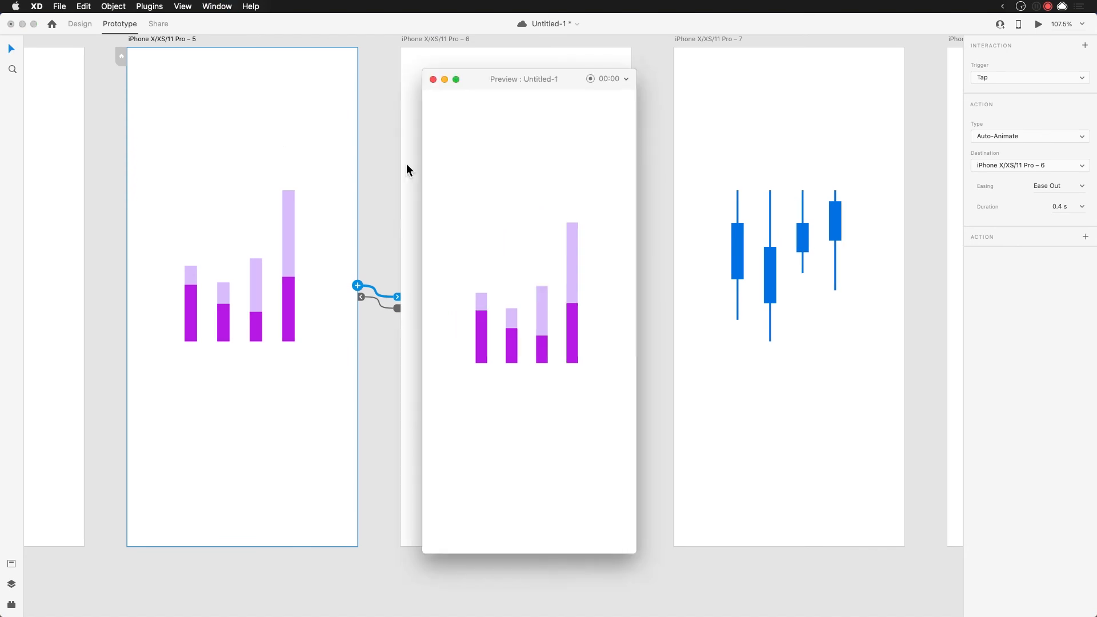
pyautogui.click(479, 190)
pyautogui.click(483, 195)
pyautogui.click(521, 217)
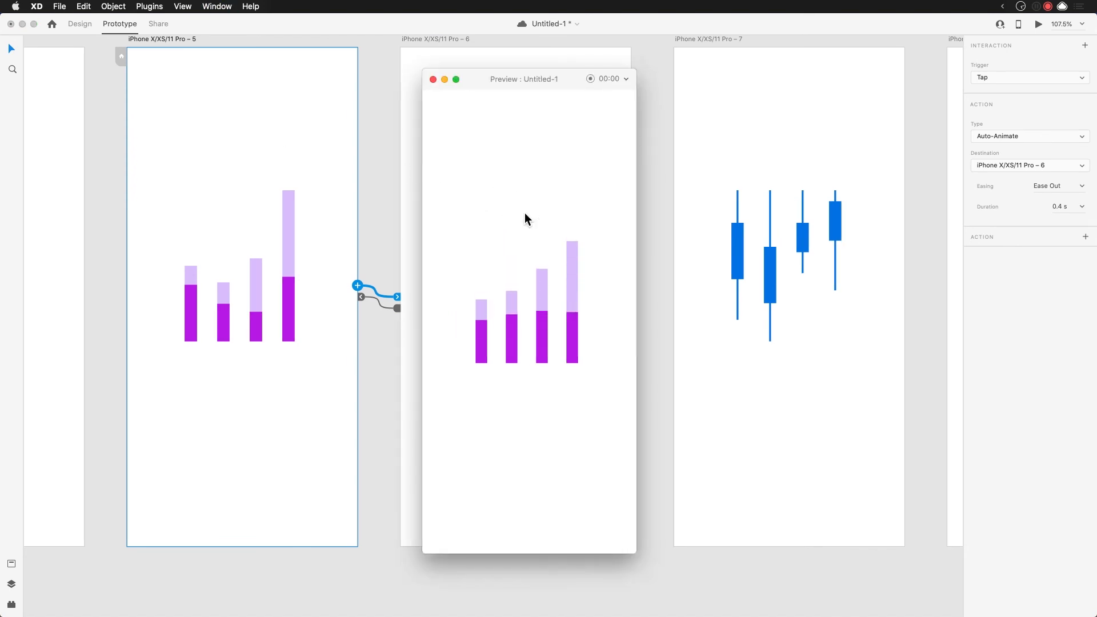
pyautogui.click(521, 195)
pyautogui.click(561, 232)
pyautogui.click(584, 285)
pyautogui.click(491, 218)
pyautogui.click(491, 219)
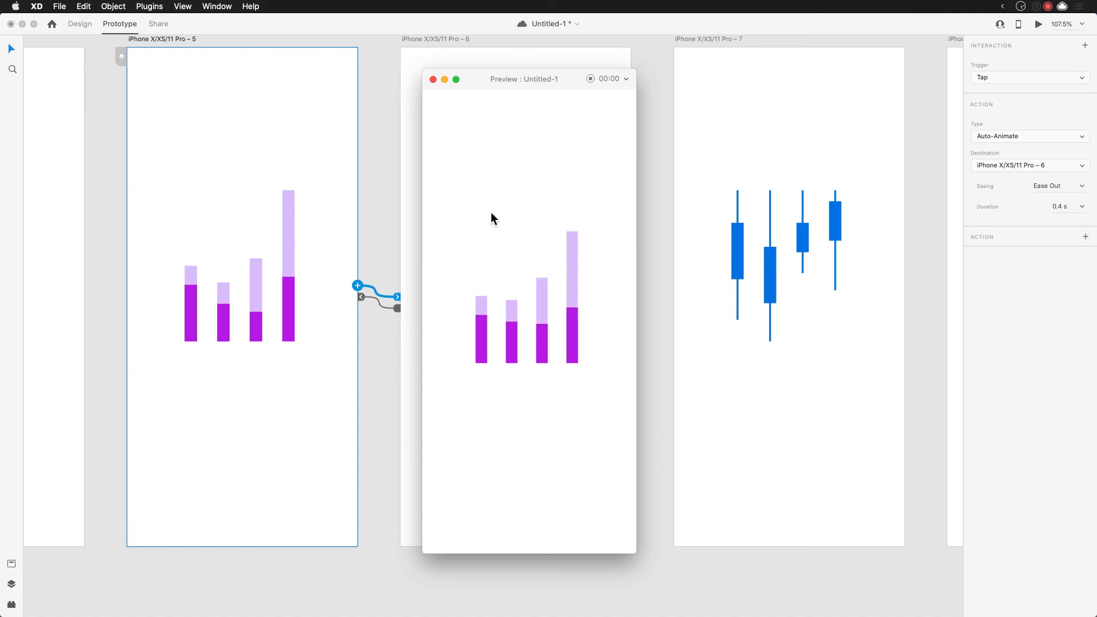
pyautogui.click(525, 242)
pyautogui.click(561, 247)
pyautogui.click(526, 250)
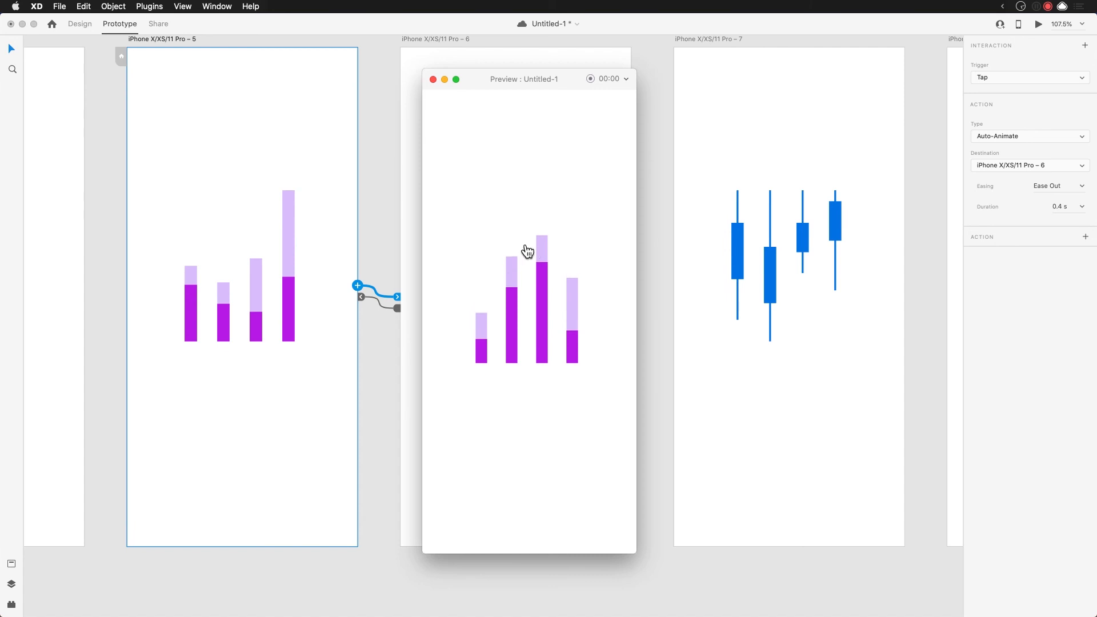
pyautogui.click(434, 79)
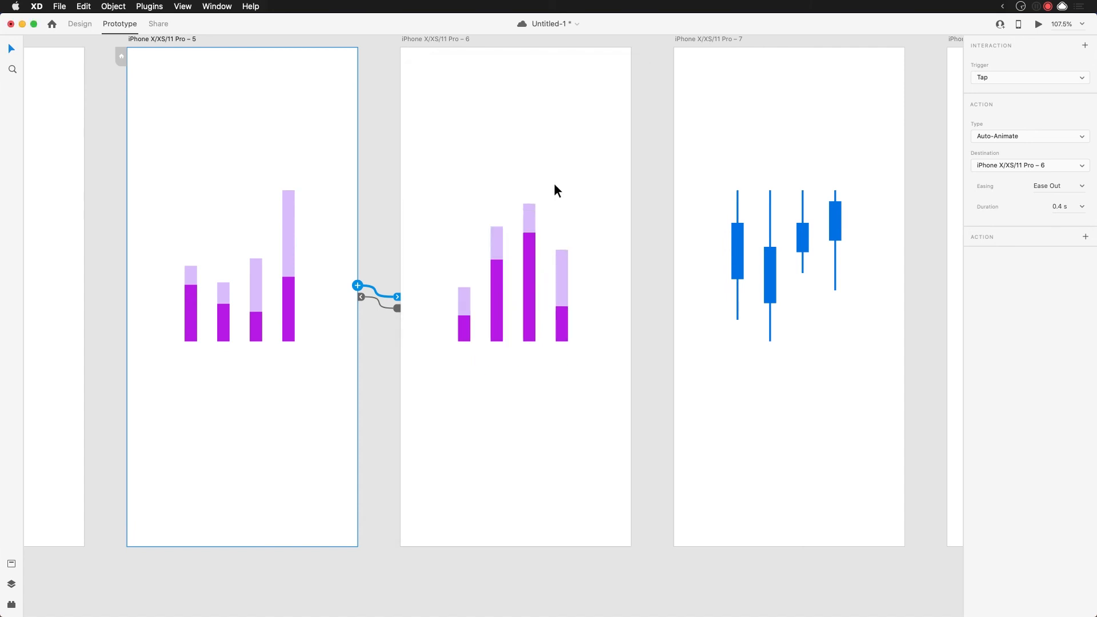
# Return to design mode at the two candlestick chart artboards, leaving nothing selected
pyautogui.moveTo(606, 251); pyautogui.dragTo(292, 258)
pyautogui.click(91, 25)
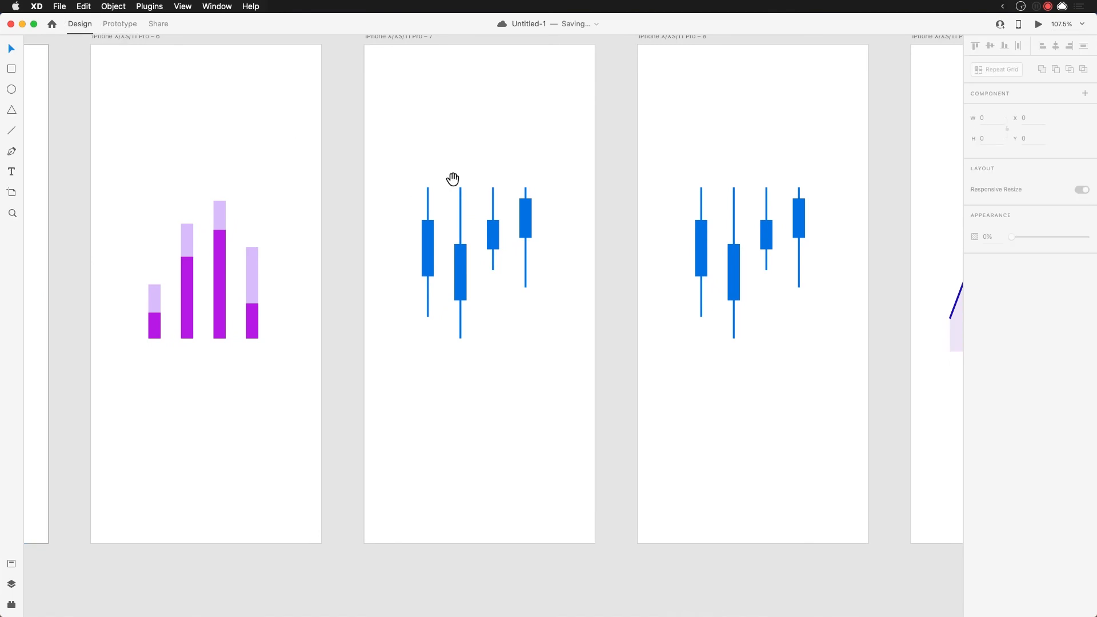
pyautogui.moveTo(454, 179); pyautogui.dragTo(400, 202)
pyautogui.moveTo(341, 174); pyautogui.dragTo(491, 375)
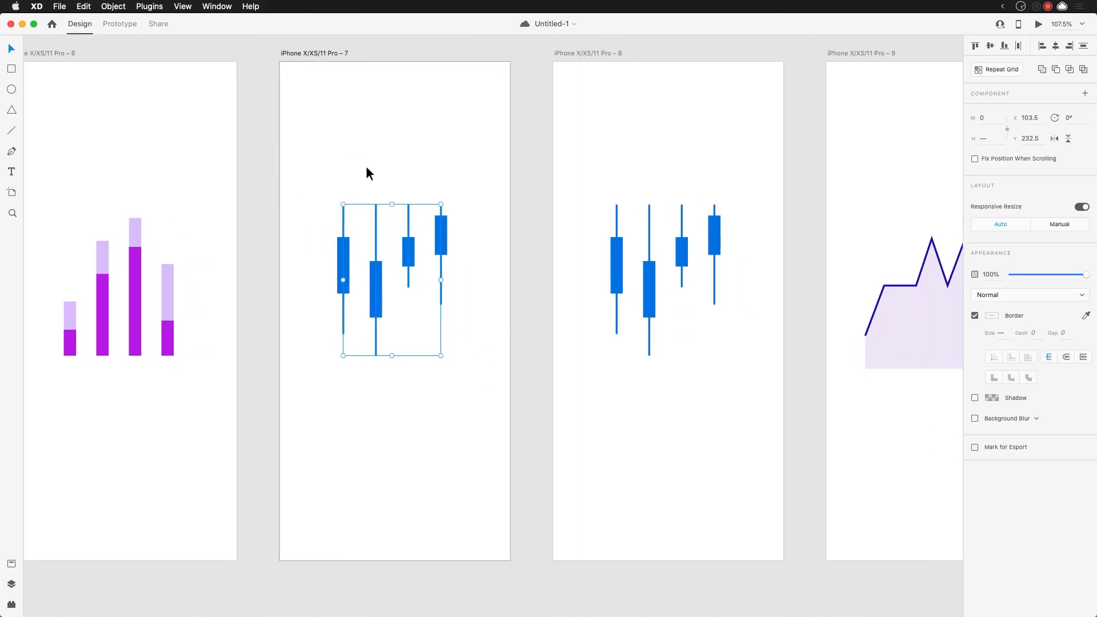
pyautogui.click(777, 348)
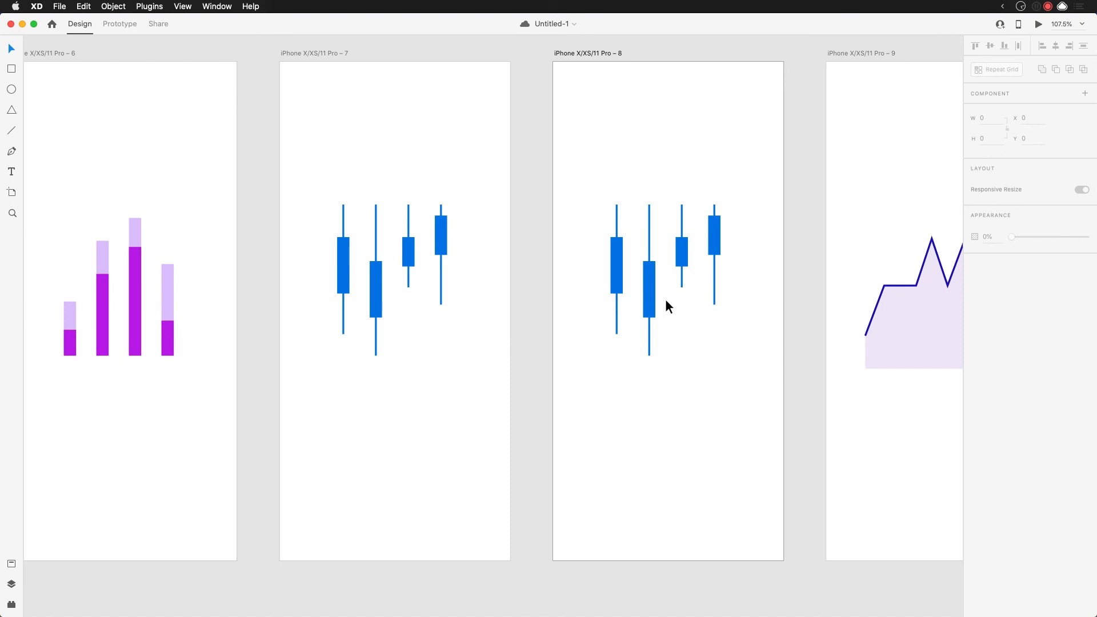
# Shorten the thick bodies of all four candlesticks on the second candlestick artboard and deselect
pyautogui.moveTo(621, 263)
pyautogui.mouseDown()
pyautogui.moveTo(621, 249)
pyautogui.moveTo(618, 267)
pyautogui.mouseUp()
pyautogui.click(652, 309)
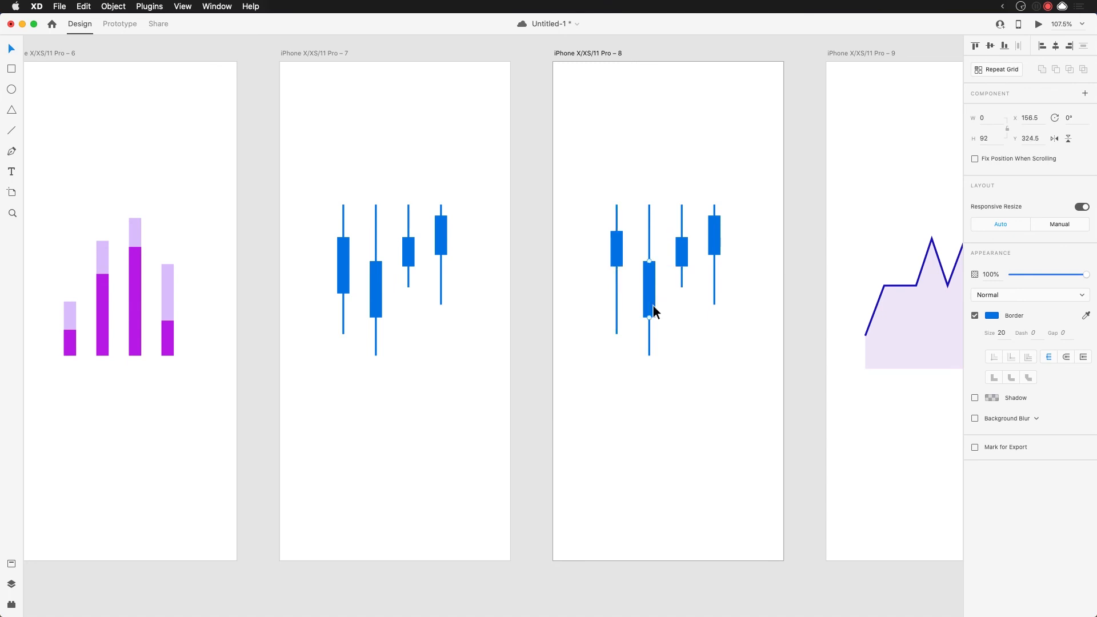
pyautogui.moveTo(651, 317)
pyautogui.mouseDown()
pyautogui.moveTo(653, 263)
pyautogui.moveTo(652, 301)
pyautogui.mouseUp()
pyautogui.click(685, 251)
pyautogui.moveTo(683, 239)
pyautogui.mouseDown()
pyautogui.moveTo(685, 255)
pyautogui.moveTo(687, 246)
pyautogui.mouseUp()
pyautogui.click(687, 261)
pyautogui.click(716, 237)
pyautogui.moveTo(716, 255); pyautogui.dragTo(715, 238)
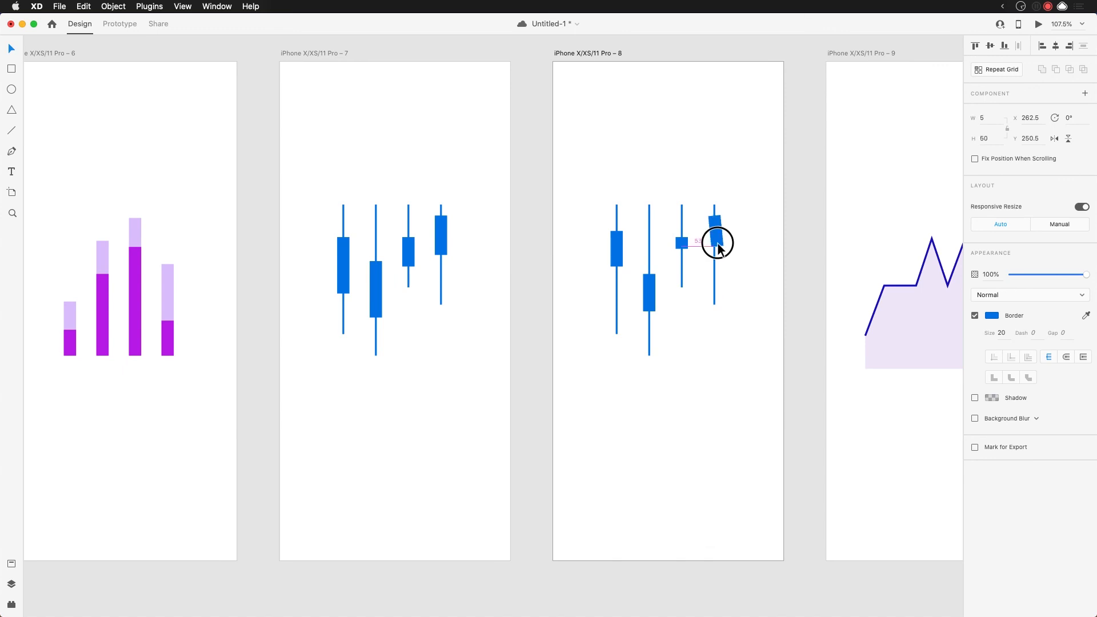
pyautogui.click(734, 289)
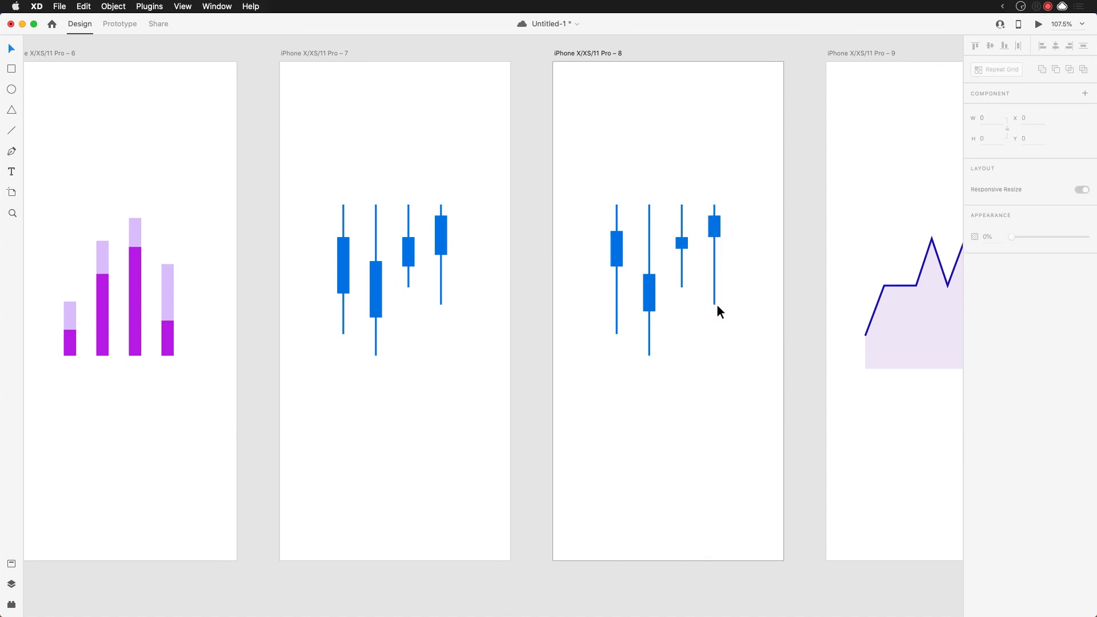
# On the second candlestick artboard, shorten the thin lines of the first, second and fourth candlesticks and lengthen the third downward
pyautogui.click(715, 304)
pyautogui.moveTo(715, 305); pyautogui.dragTo(649, 325)
pyautogui.click(649, 355)
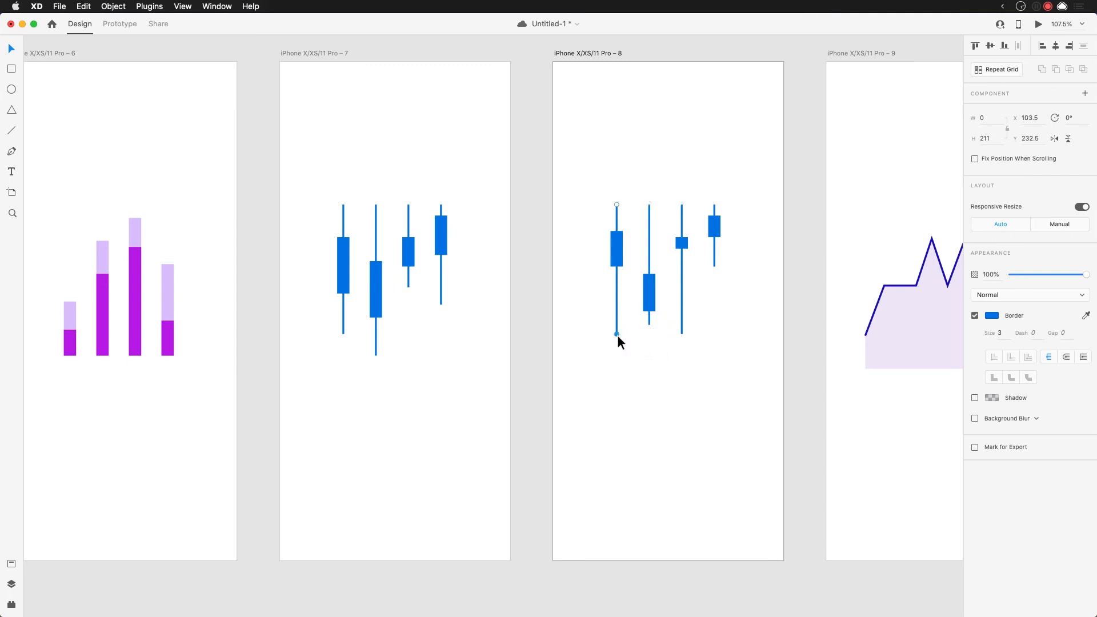
pyautogui.click(616, 318)
pyautogui.moveTo(618, 336); pyautogui.dragTo(618, 303)
# Move the first and third candlestick bodies down and the second one up along their thin lines, and deselect
pyautogui.click(678, 379)
pyautogui.moveTo(681, 248); pyautogui.dragTo(615, 274)
pyautogui.click(632, 347)
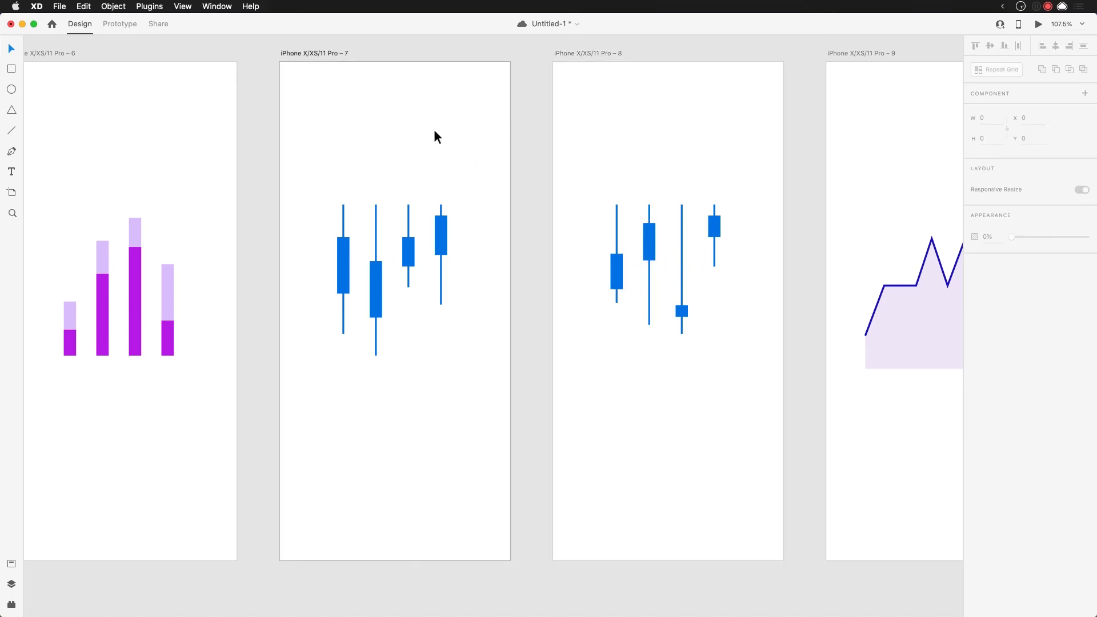
# Link the two candlestick chart artboards to each other in both directions with Tap-triggered Auto-Animate interactions
pyautogui.click(316, 56)
pyautogui.click(119, 25)
pyautogui.moveTo(510, 299); pyautogui.dragTo(699, 217)
pyautogui.click(768, 324)
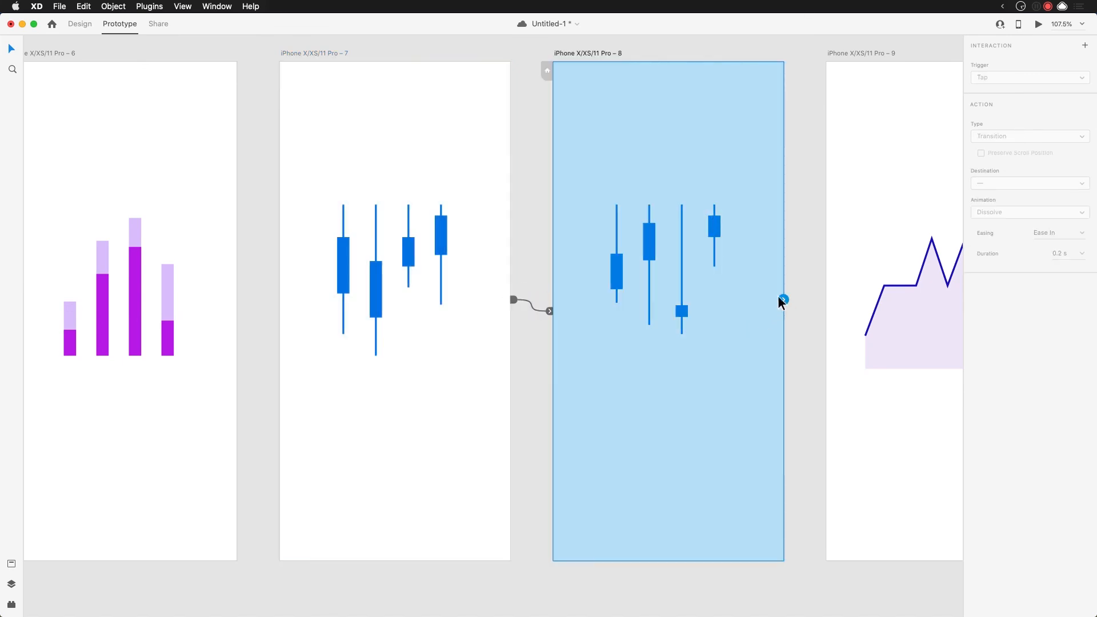
pyautogui.moveTo(784, 299); pyautogui.dragTo(448, 407)
pyautogui.click(449, 406)
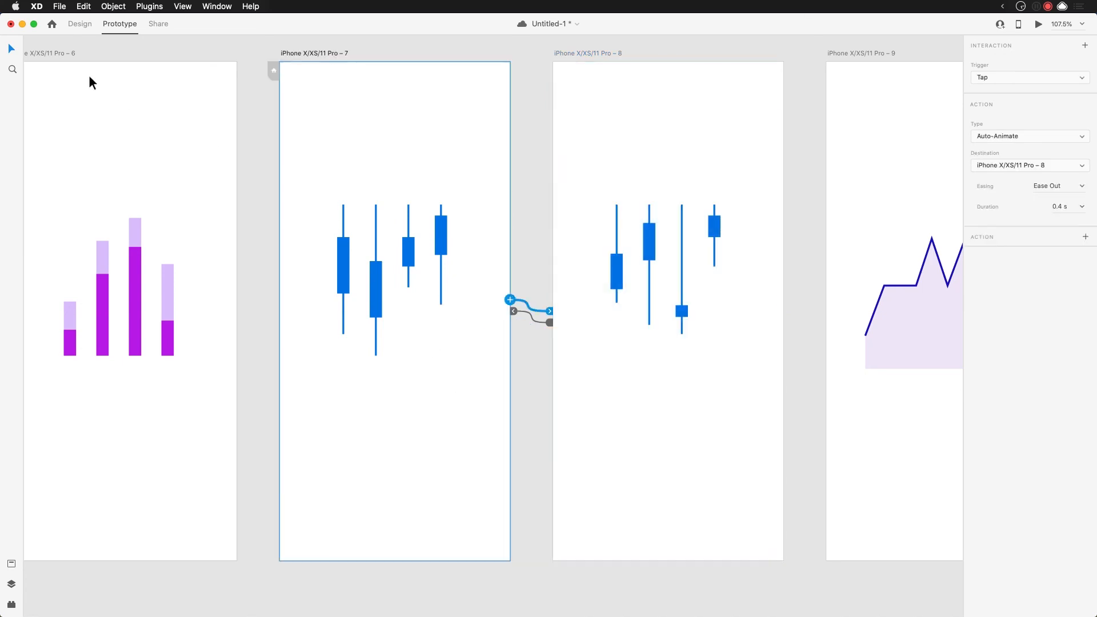
# Preview the prototype from the first candlestick artboard, tap repeatedly between the two charts, and close the preview
pyautogui.click(80, 24)
pyautogui.click(119, 23)
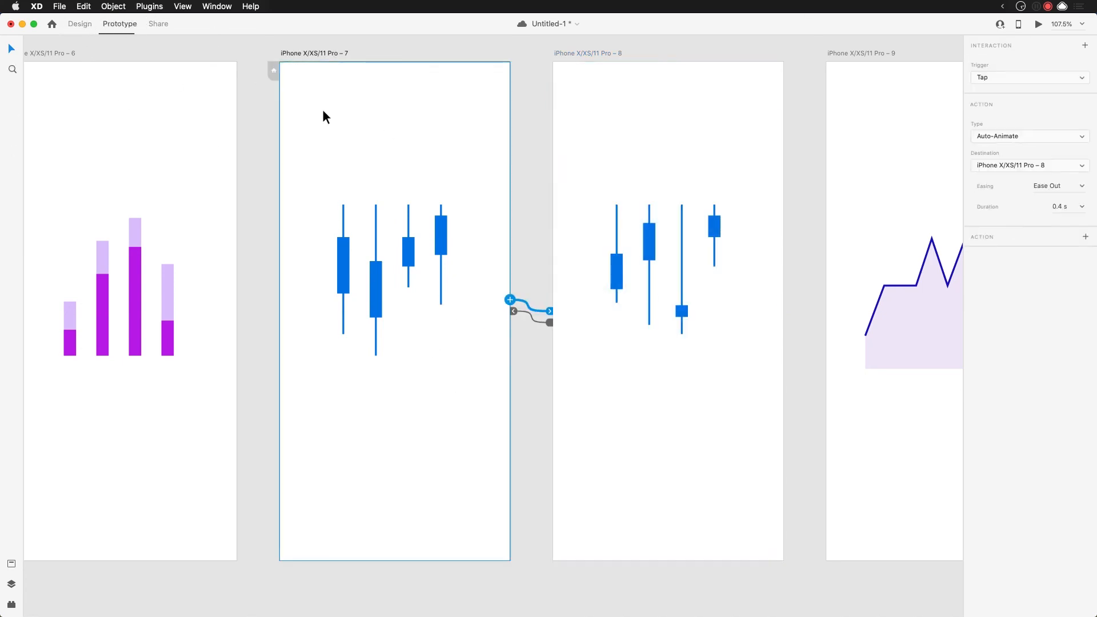
pyautogui.press('super+Return')
pyautogui.click(508, 435)
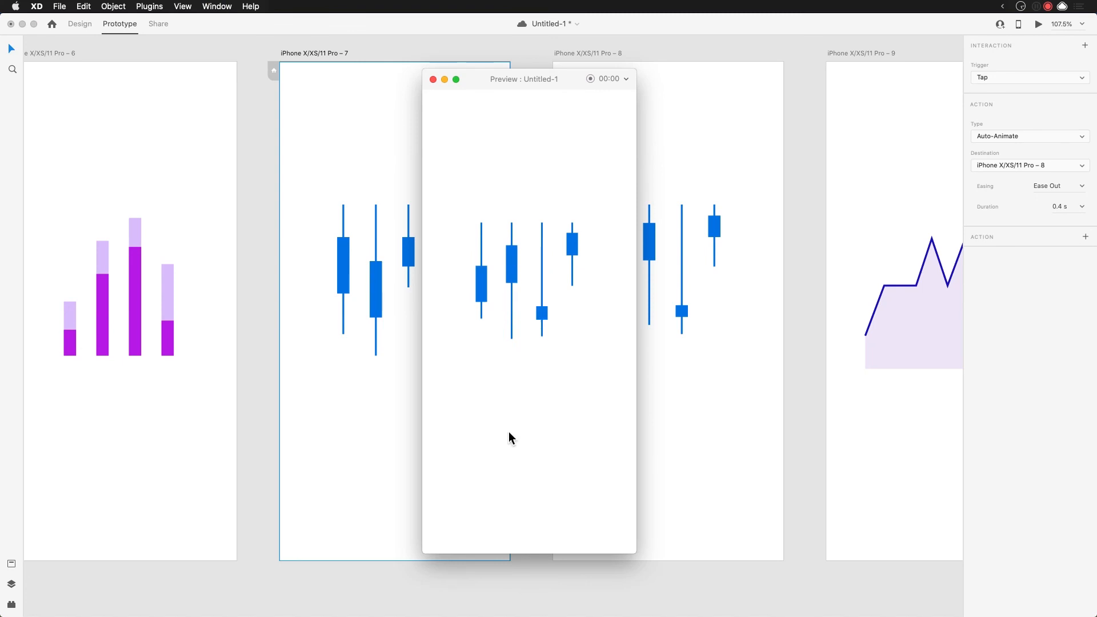
pyautogui.click(529, 407)
pyautogui.click(530, 409)
pyautogui.click(529, 408)
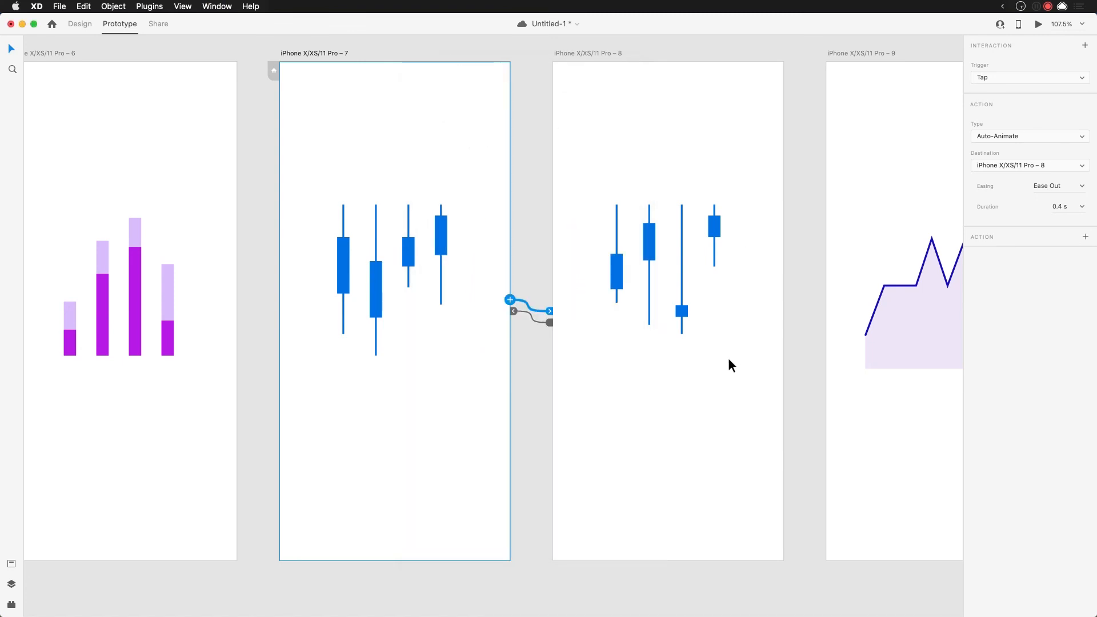
# Return to design mode at the two area chart artboards
pyautogui.hscroll(10, 728, 358)
pyautogui.click(319, 206)
pyautogui.hscroll(6, 319, 205)
pyautogui.moveTo(108, 340); pyautogui.dragTo(147, 313)
pyautogui.moveTo(328, 337); pyautogui.dragTo(715, 341)
pyautogui.click(451, 78)
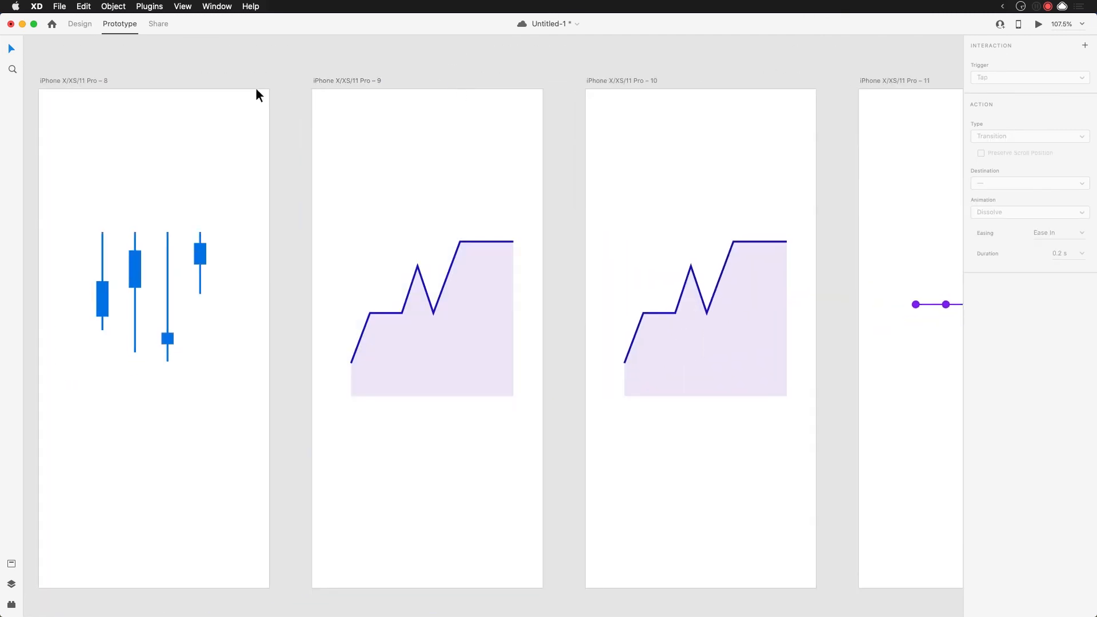
pyautogui.click(85, 30)
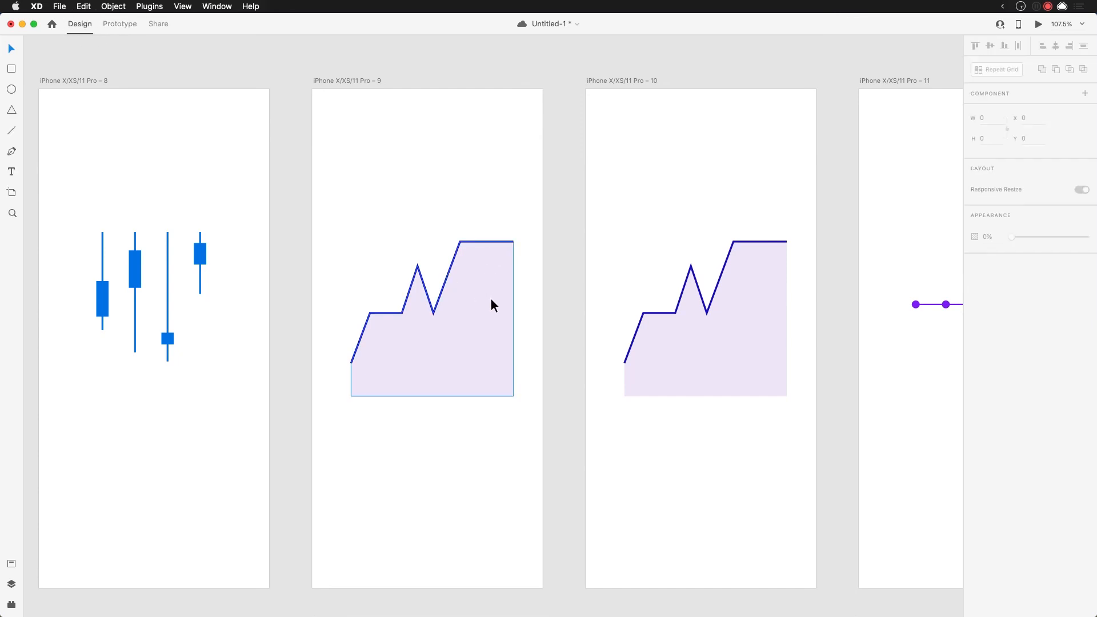
# Open the dark blue line on the second area chart artboard for point editing
pyautogui.click(722, 318)
pyautogui.hscroll(3, 660, 341)
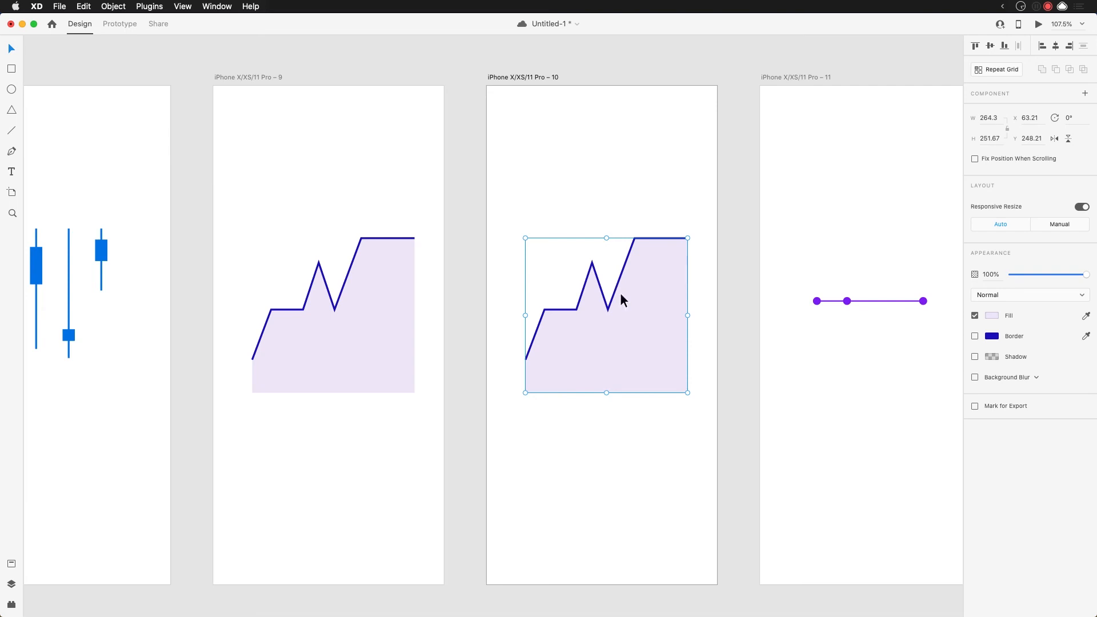
pyautogui.press('a')
pyautogui.press('v')
pyautogui.click(616, 240)
pyautogui.click(625, 260)
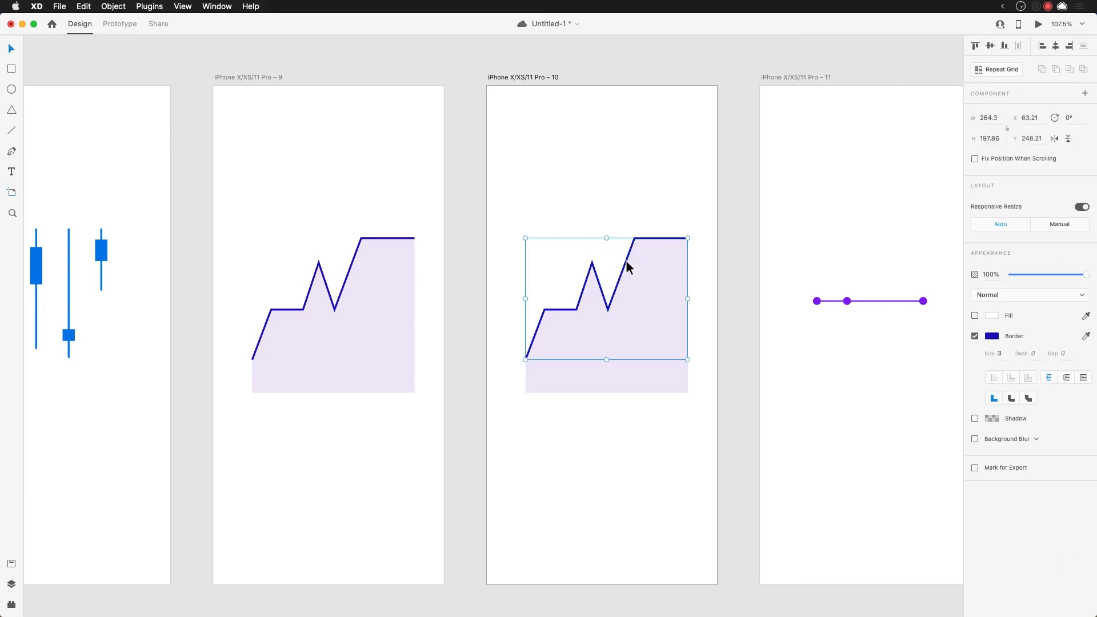
pyautogui.doubleClick(626, 262)
# Lower the second-to-last point of the line vertically to slightly below the point before it, keeping its X position
pyautogui.click(634, 238)
pyautogui.moveTo(635, 239); pyautogui.dragTo(641, 306)
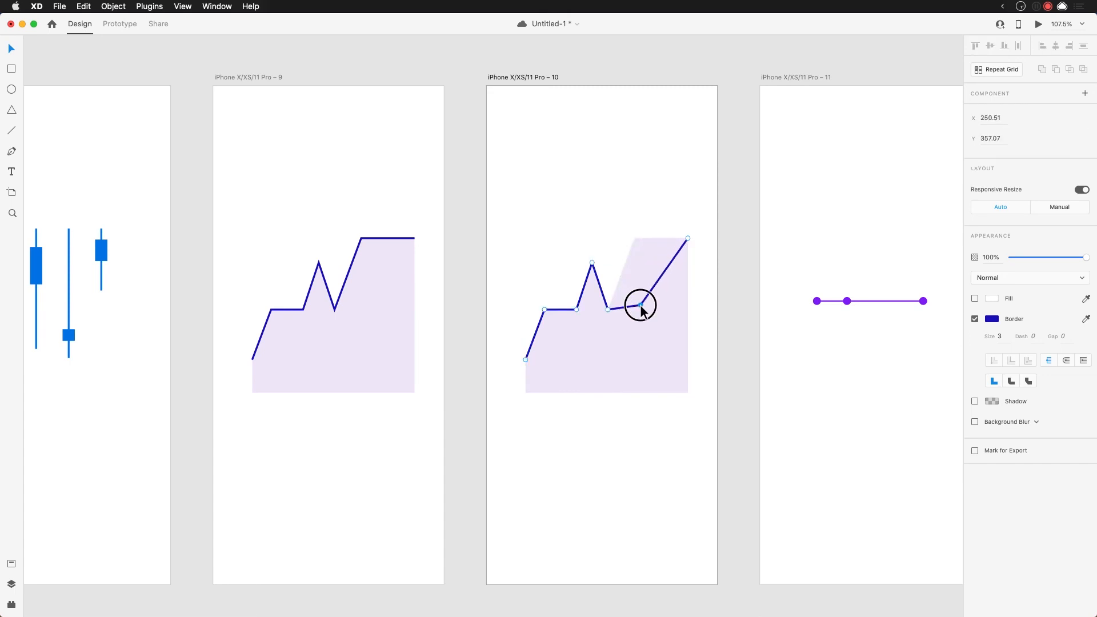
pyautogui.press('super+z')
pyautogui.click(1000, 139)
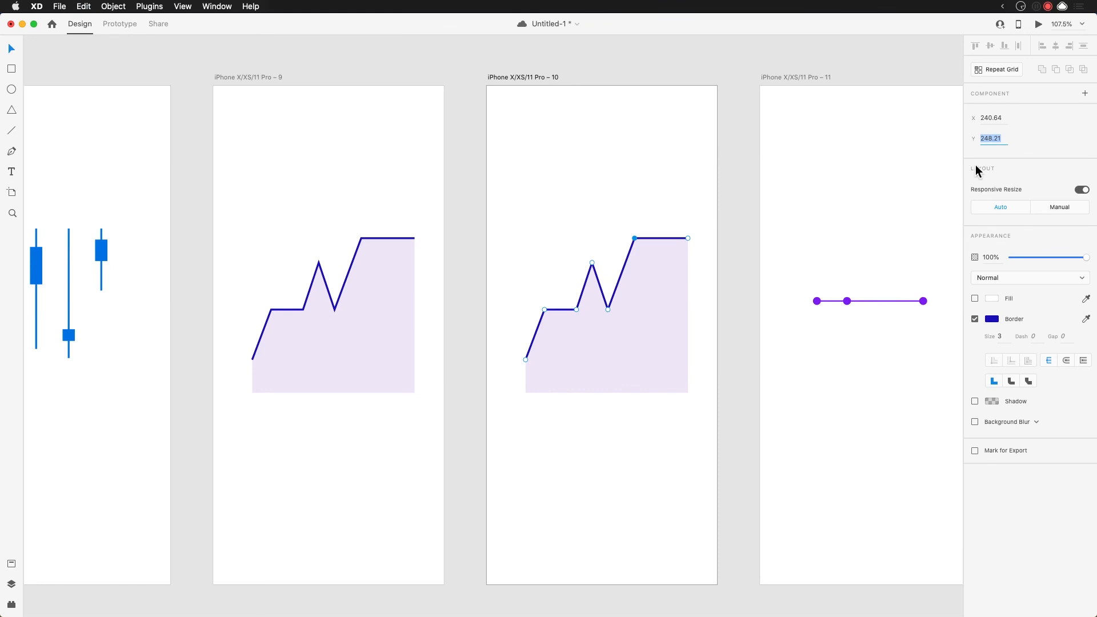
pyautogui.hotkey('shift', 'Up')
pyautogui.hotkey('shift', 'Up')
pyautogui.hotkey('shift', 'Up')
pyautogui.hotkey('shift', 'Up')
pyautogui.hotkey('shift', 'Up')
pyautogui.hotkey('shift', 'Up')
pyautogui.hotkey('shift', 'Up')
pyautogui.hotkey('shift', 'Up')
pyautogui.hotkey('shift', 'Up')
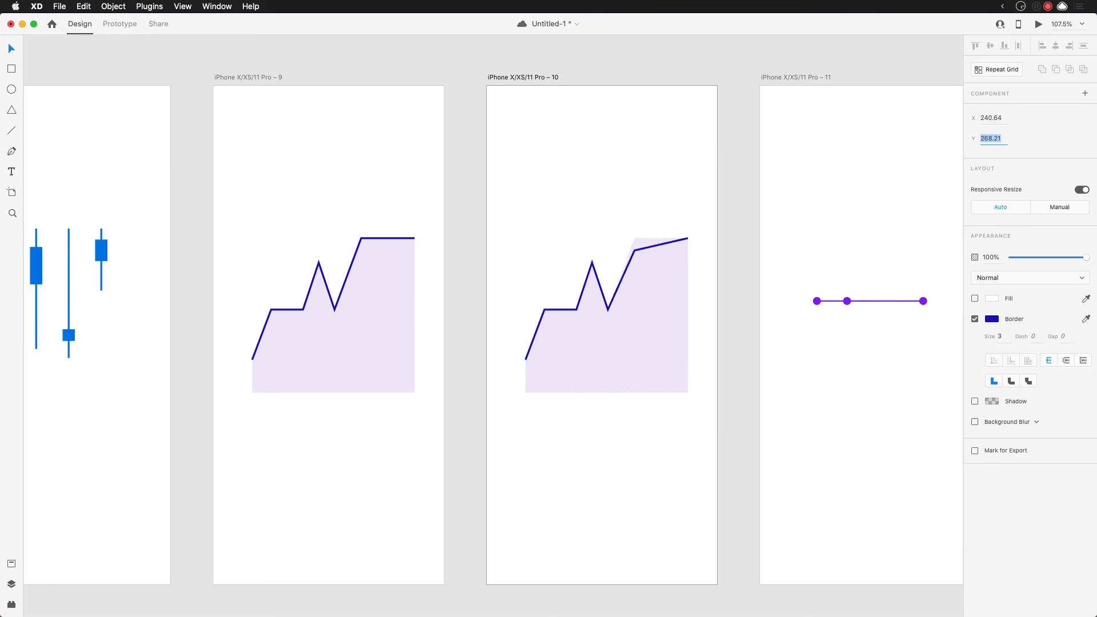
pyautogui.hotkey('shift', 'Up')
pyautogui.hotkey('shift', 'Up')
pyautogui.hotkey('shift', 'Up')
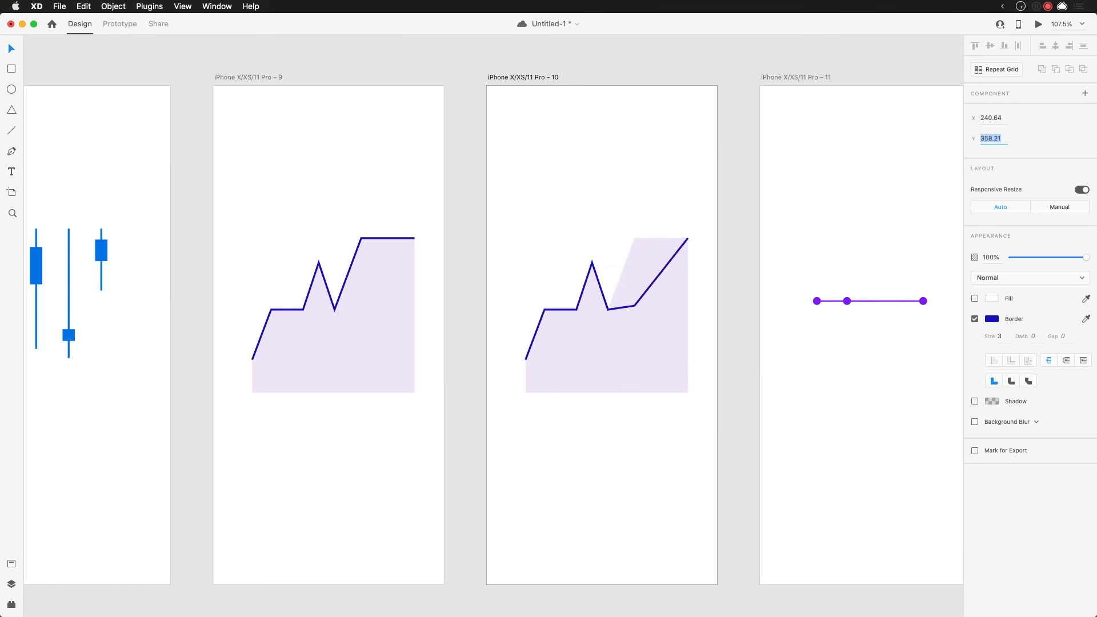
# Raise the last point of the line vertically, well above the top edge of the shaded area
pyautogui.click(688, 239)
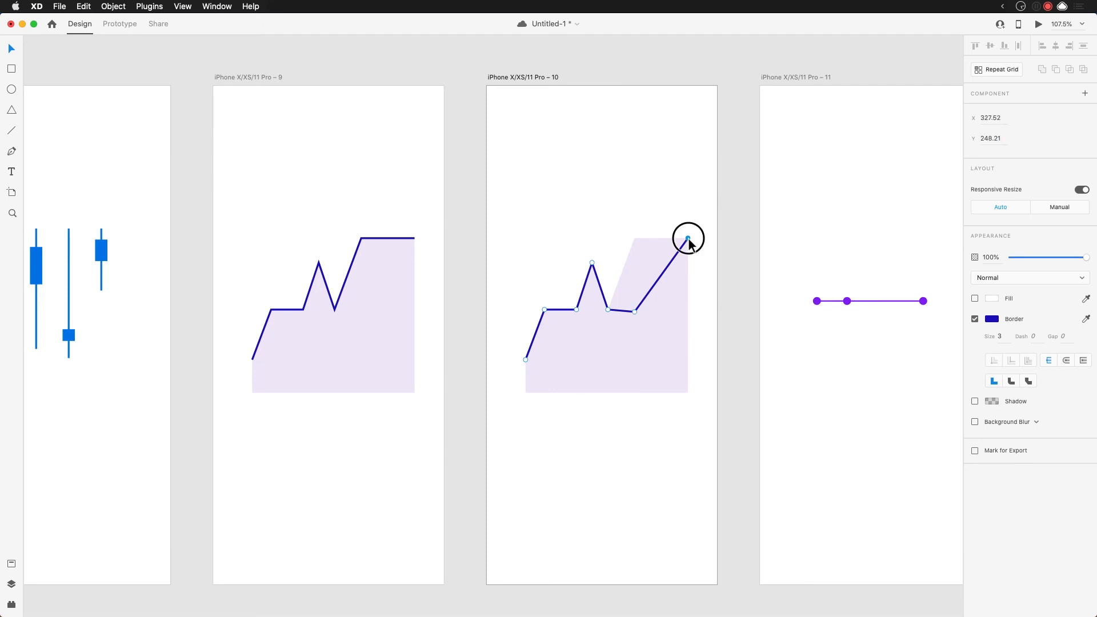
pyautogui.hotkey('shift', 'Up')
pyautogui.hotkey('shift', 'Up')
pyautogui.hotkey('shift', 'Up')
pyautogui.hotkey('shift', 'Up')
pyautogui.hotkey('shift', 'Up')
pyautogui.hotkey('shift', 'Up')
pyautogui.hotkey('shift', 'Up')
pyautogui.hotkey('shift', 'Up')
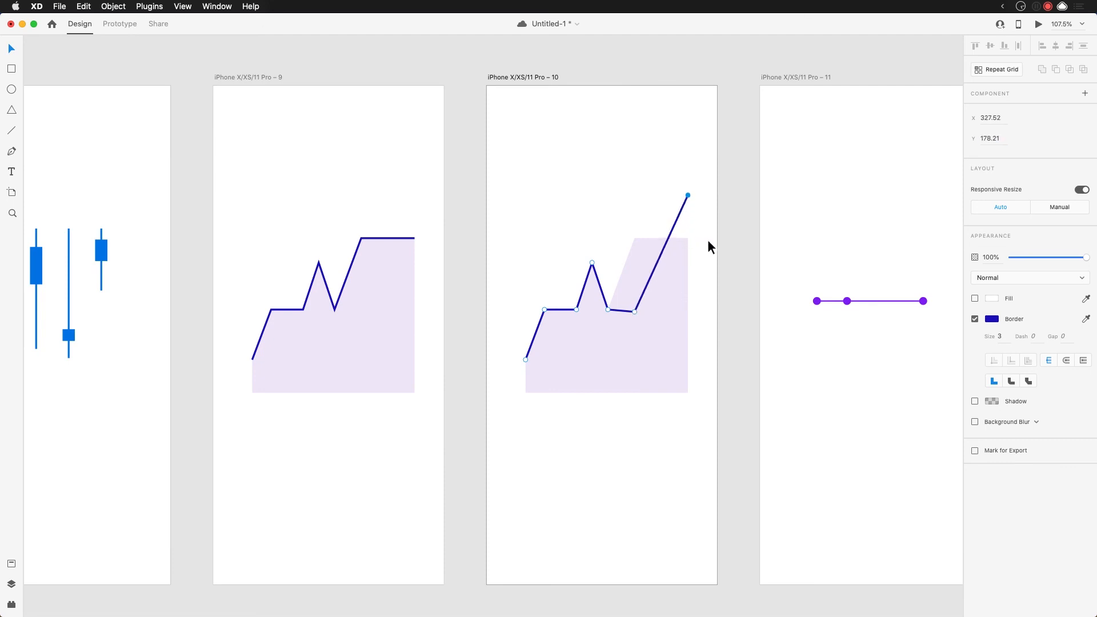
pyautogui.hotkey('shift', 'Up')
# Raise the line's middle peak vertically, above the top edge of the shaded area
pyautogui.click(592, 263)
pyautogui.hotkey('shift', 'Up')
pyautogui.hotkey('shift', 'Up')
pyautogui.hotkey('shift', 'Up')
pyautogui.hotkey('shift', 'Up')
pyautogui.hotkey('shift', 'Up')
pyautogui.hotkey('shift', 'Up')
pyautogui.hotkey('shift', 'Up')
pyautogui.hotkey('shift', 'Up')
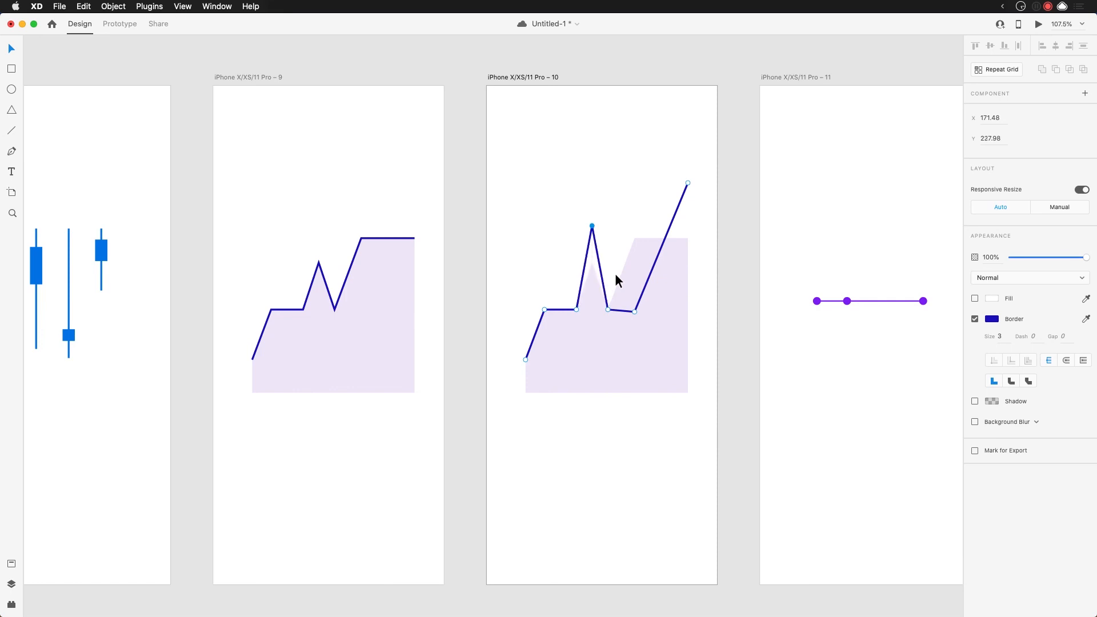
# Lower the third point of the line, just before the middle peak, to Y 414.47
pyautogui.click(576, 310)
pyautogui.hotkey('shift', 'Down')
pyautogui.hotkey('shift', 'Down')
pyautogui.hotkey('shift', 'Down')
pyautogui.hotkey('shift', 'Down')
pyautogui.hotkey('shift', 'Down')
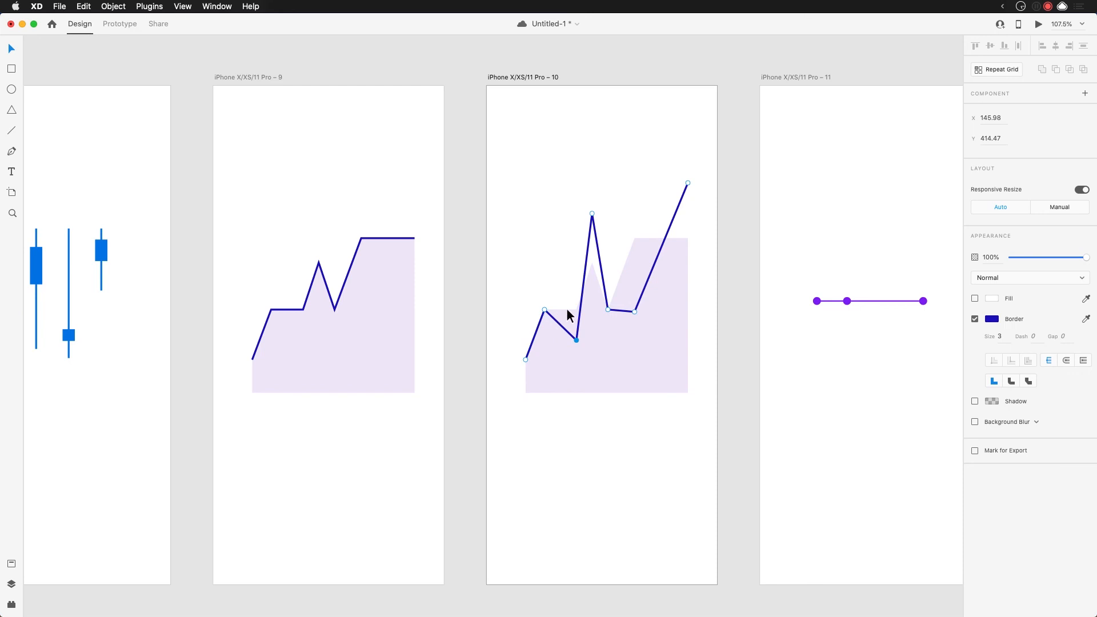
# Raise the second point of the line vertically above its place on the shaded area
pyautogui.click(545, 310)
pyautogui.hotkey('shift', 'Up')
pyautogui.hotkey('shift', 'Up')
pyautogui.hotkey('shift', 'Up')
pyautogui.hotkey('shift', 'Up')
pyautogui.hotkey('shift', 'Up')
pyautogui.hotkey('shift', 'Up')
pyautogui.hotkey('shift', 'Up')
pyautogui.hotkey('shift', 'Up')
pyautogui.hotkey('shift', 'Up')
pyautogui.hotkey('shift', 'Up')
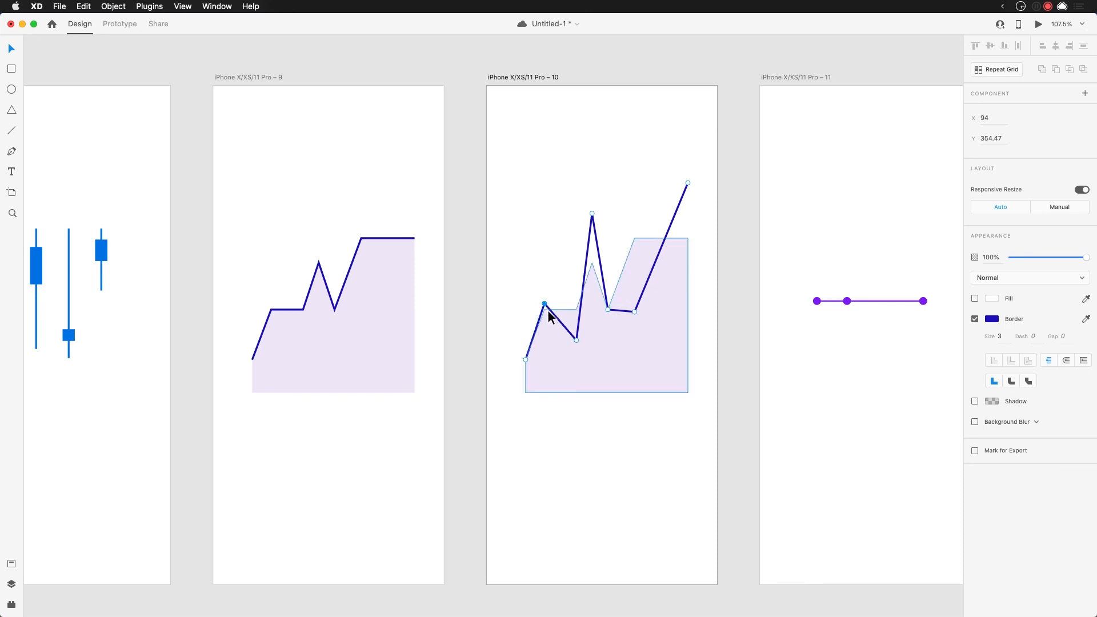
# Raise the line's second point on iPhone X/XS/11 Pro – 10 further, to Y 234.47
pyautogui.hotkey('shift', 'Up')
pyautogui.hotkey('shift', 'Up')
pyautogui.hotkey('shift', 'Up')
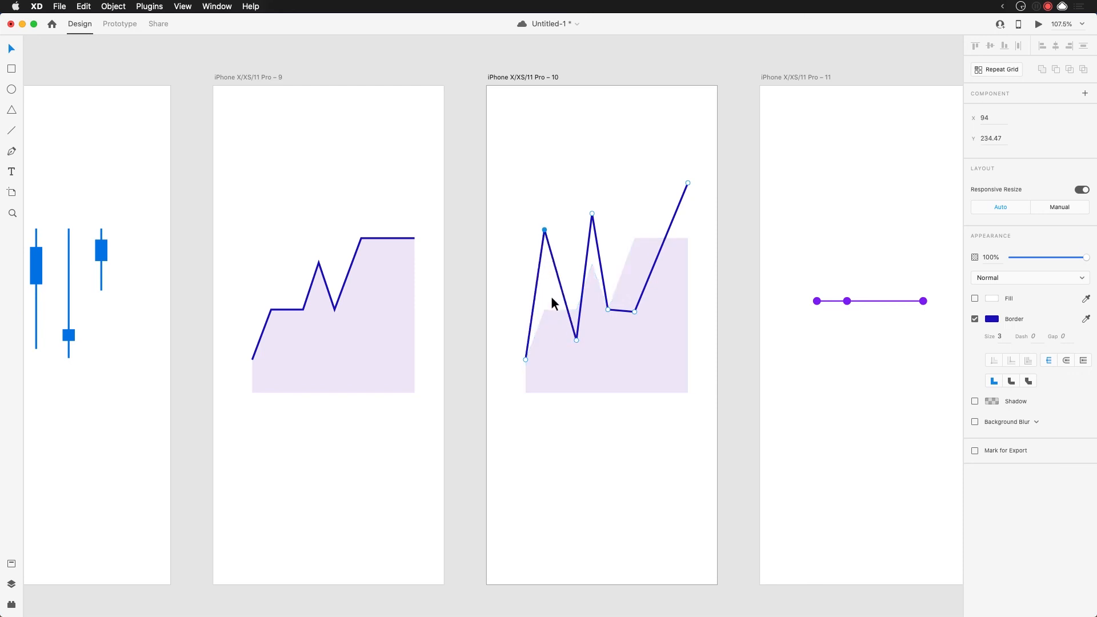
# Reshape the shaded area on iPhone X/XS/11 Pro – 10 by moving its upper points onto the matching points of the line
pyautogui.click(546, 311)
pyautogui.doubleClick(546, 311)
pyautogui.click(545, 310)
pyautogui.moveTo(546, 311); pyautogui.dragTo(545, 232)
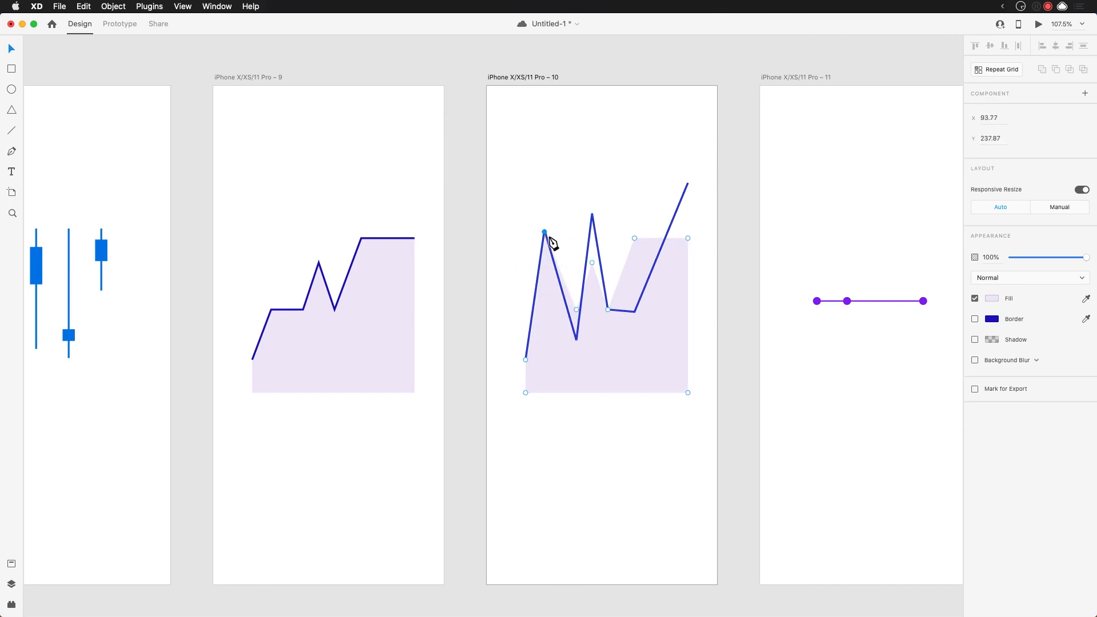
pyautogui.moveTo(578, 312); pyautogui.dragTo(577, 343)
pyautogui.moveTo(592, 263); pyautogui.dragTo(635, 312)
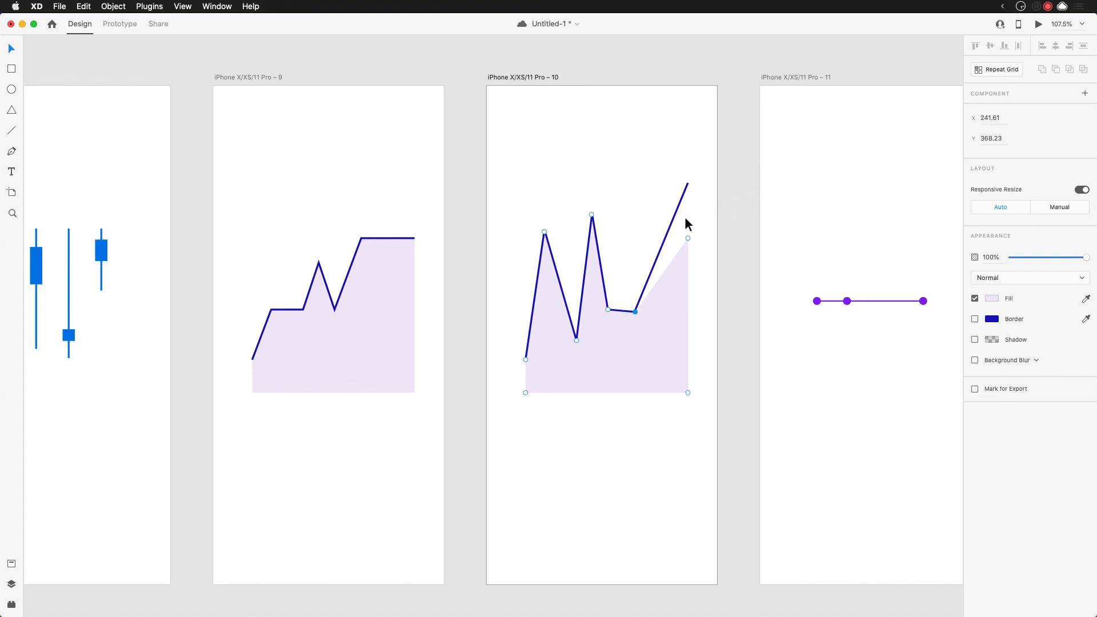
pyautogui.click(688, 238)
pyautogui.moveTo(688, 238); pyautogui.dragTo(689, 183)
# Link iPhone X/XS/11 Pro – 9 and 10 to each other in the prototype with Tap-triggered Auto-Animate interactions
pyautogui.press('space')
pyautogui.moveTo(683, 325); pyautogui.dragTo(675, 347)
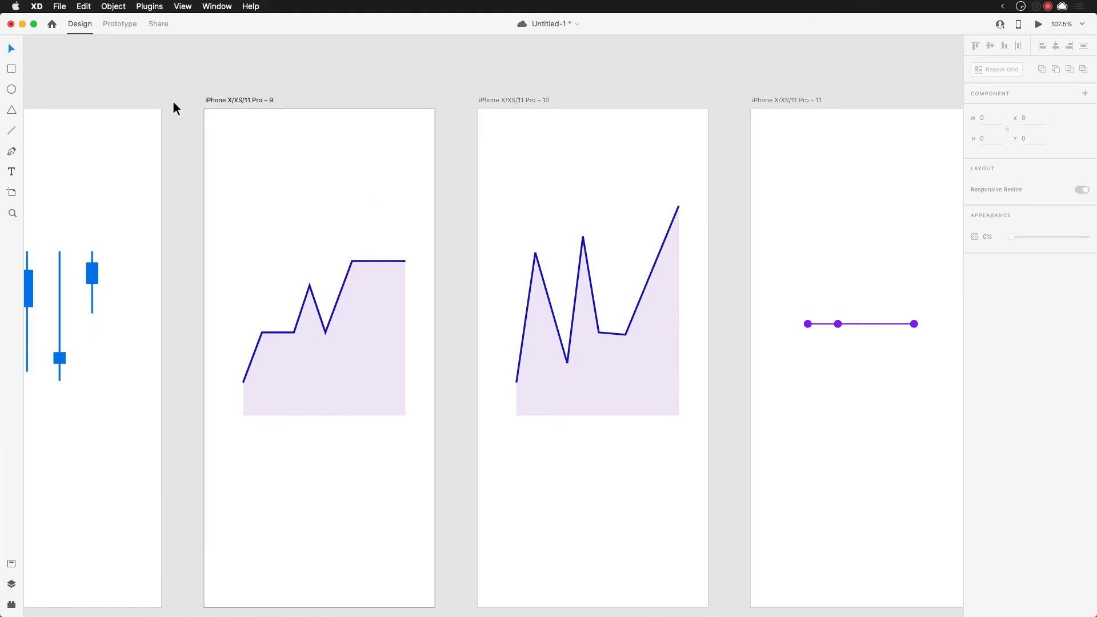
pyautogui.click(119, 24)
pyautogui.moveTo(435, 347); pyautogui.dragTo(668, 261)
pyautogui.moveTo(708, 347); pyautogui.dragTo(491, 226)
# Preview the prototype from iPhone X/XS/11 Pro – 9, tapping back and forth to check the area chart's animation
pyautogui.click(389, 193)
pyautogui.press('super+Return')
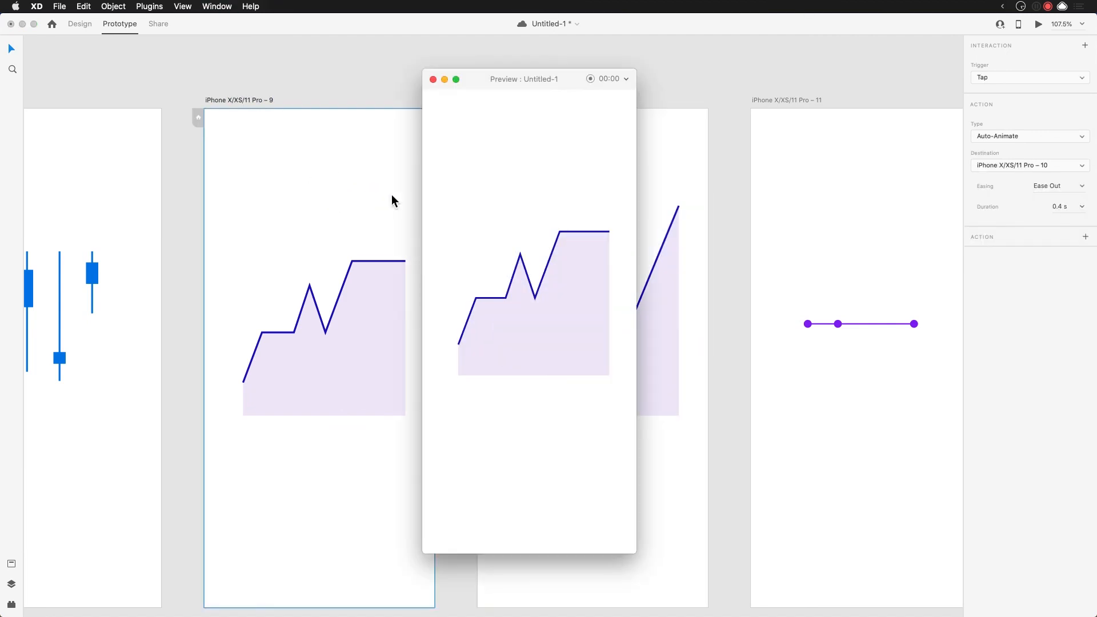
pyautogui.click(505, 235)
pyautogui.click(500, 234)
pyautogui.click(504, 235)
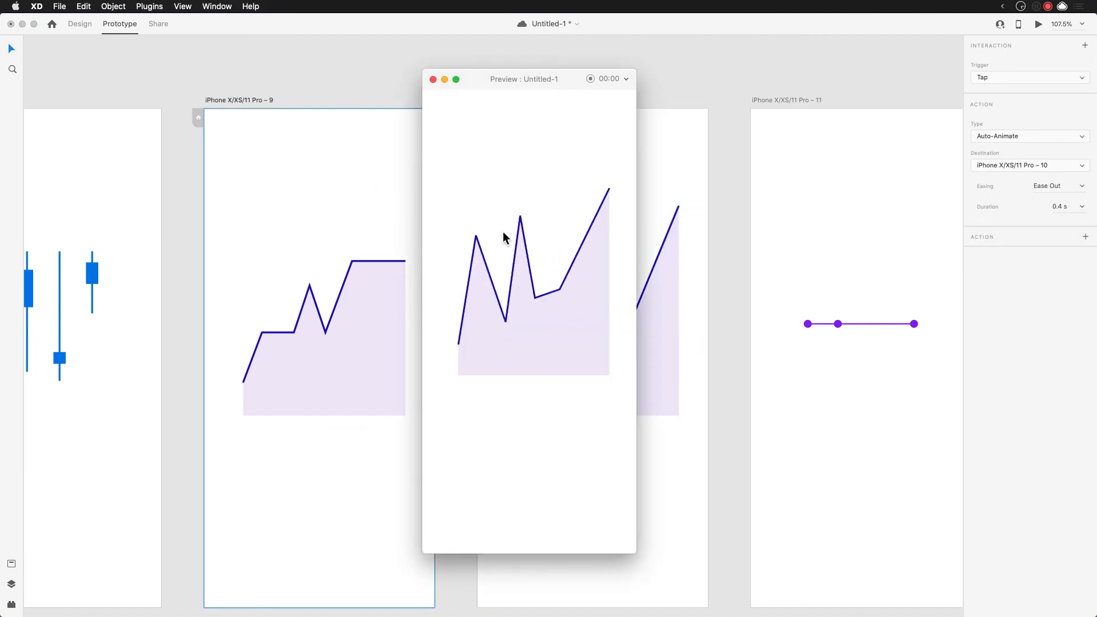
pyautogui.click(506, 235)
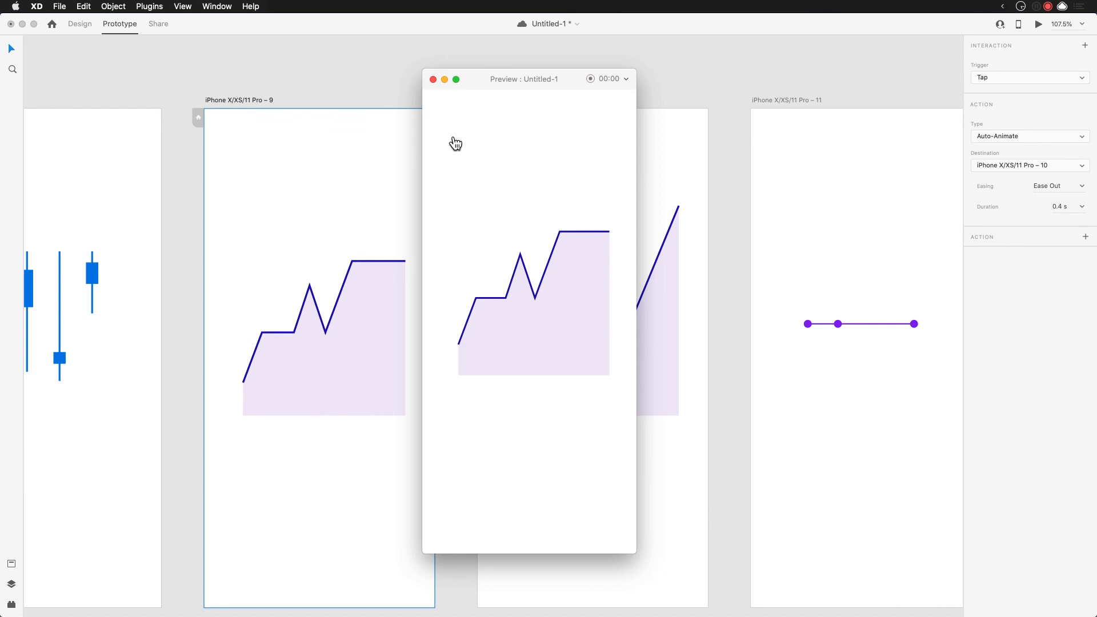
pyautogui.click(433, 79)
pyautogui.click(458, 153)
# Move the middle dot of the line chart on iPhone X/XS/11 Pro – 12 along the line, close to its right end dot
pyautogui.hscroll(5, 514, 189)
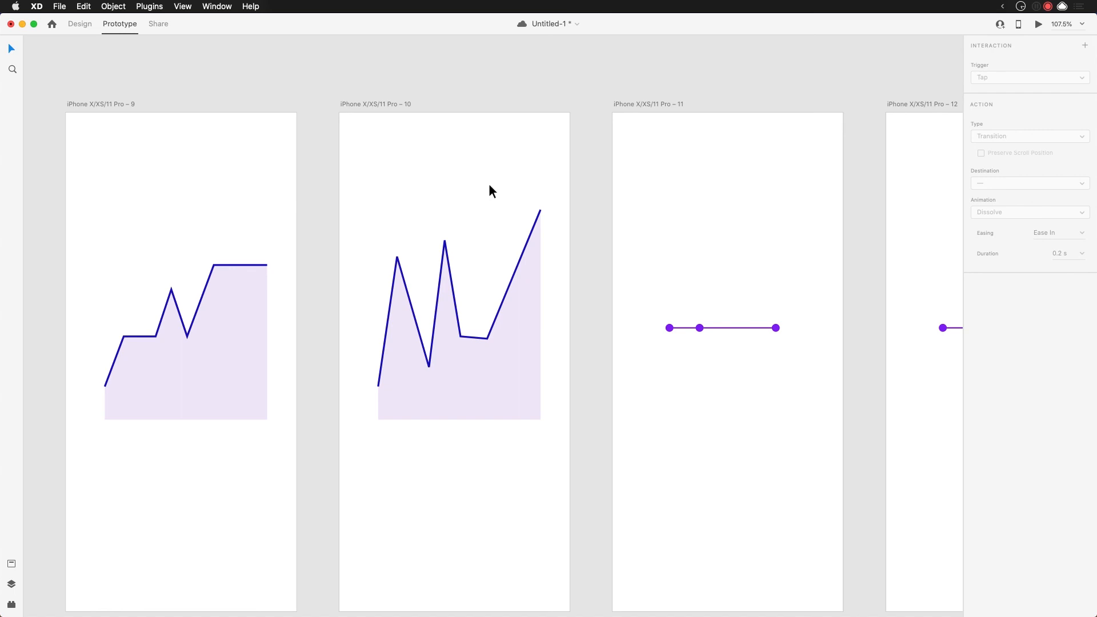
pyautogui.moveTo(603, 186); pyautogui.dragTo(396, 233)
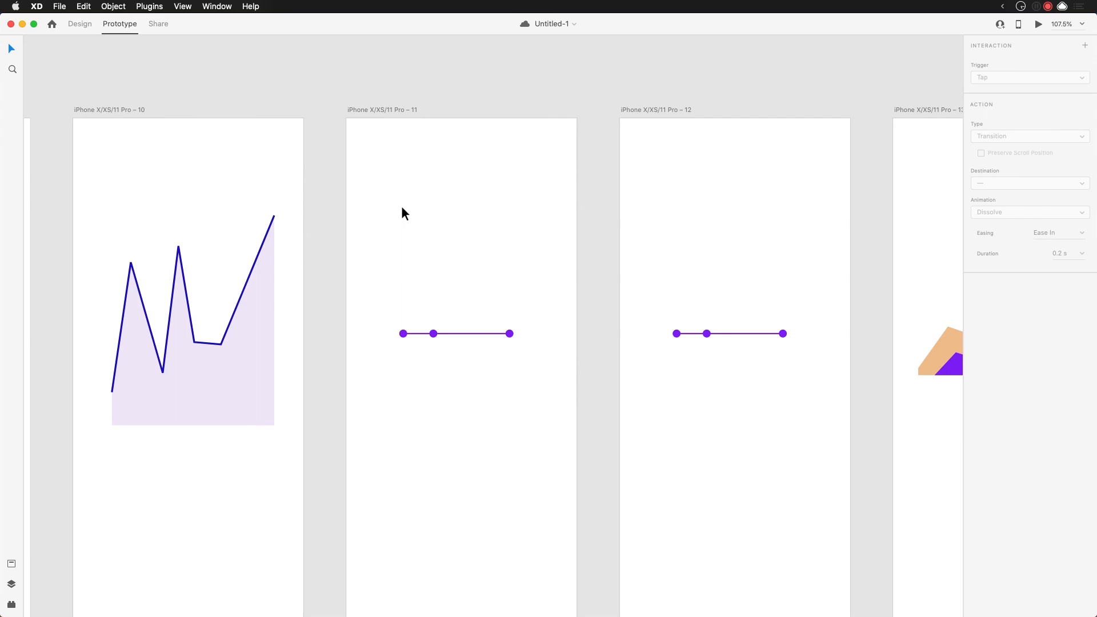
pyautogui.moveTo(433, 286); pyautogui.dragTo(367, 242)
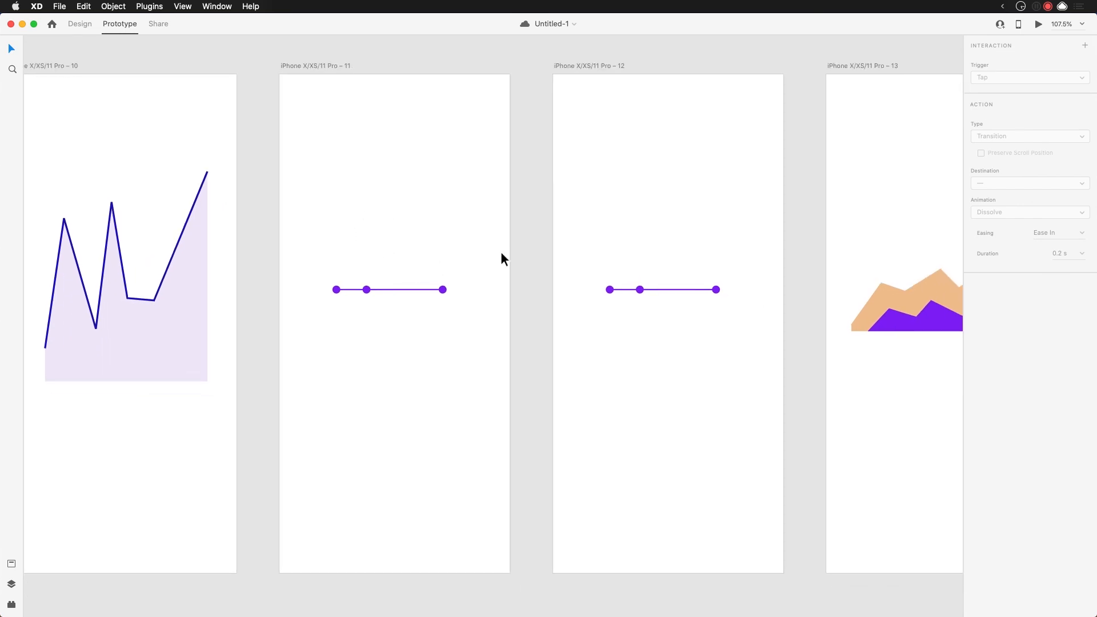
pyautogui.moveTo(508, 193); pyautogui.dragTo(482, 223)
pyautogui.click(509, 210)
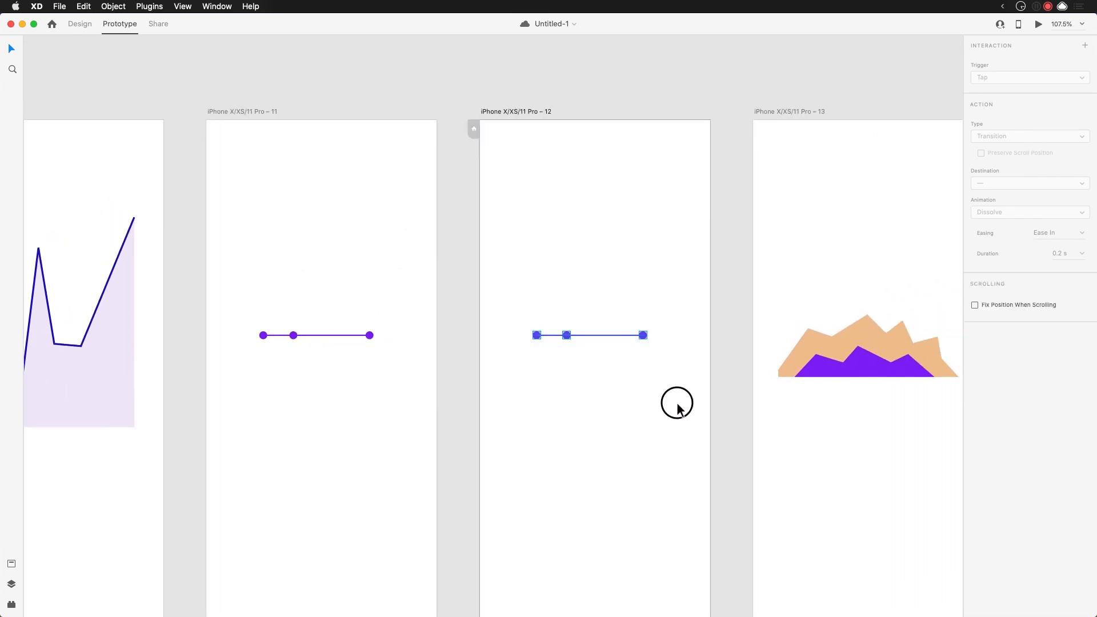
pyautogui.click(80, 24)
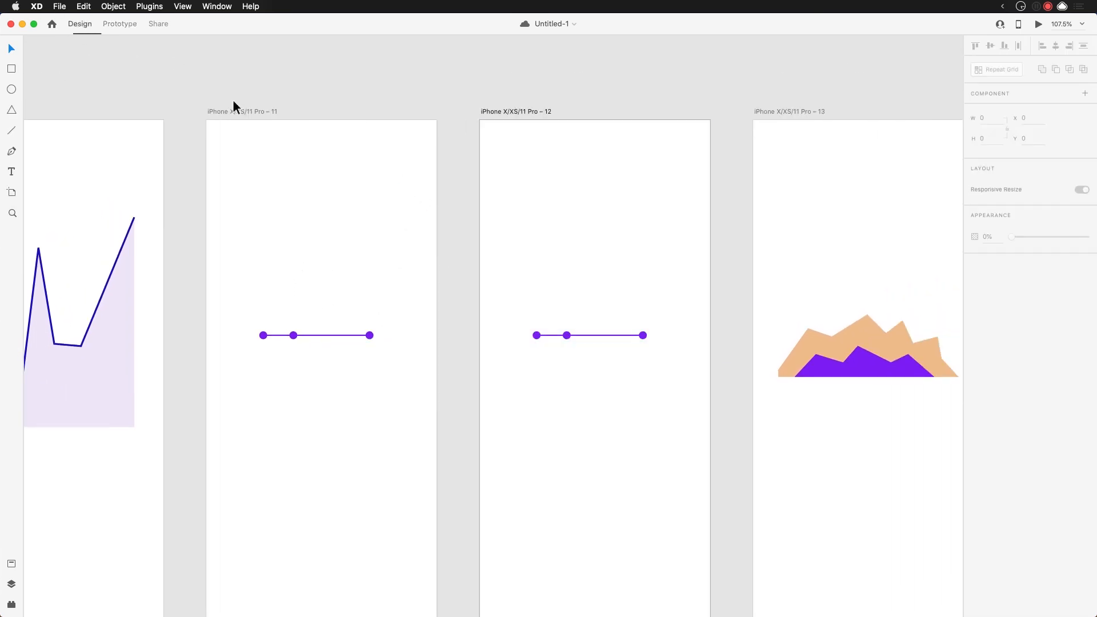
pyautogui.moveTo(568, 341); pyautogui.dragTo(625, 345)
pyautogui.click(619, 215)
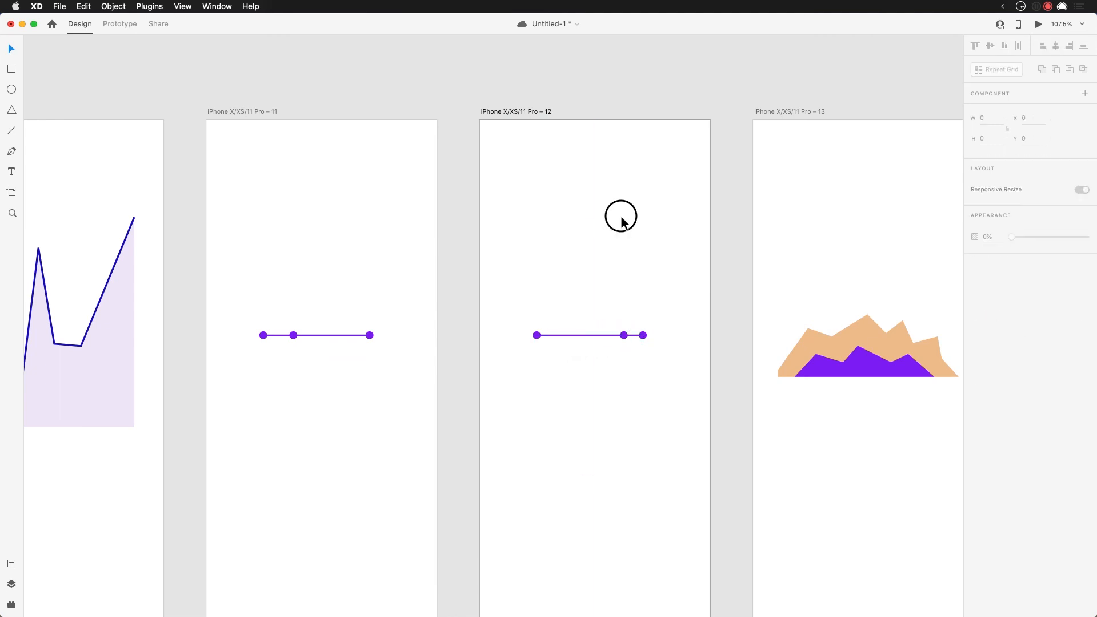
# Link iPhone X/XS/11 Pro – 11 and 12 to each other in the prototype with Tap-triggered Auto-Animate interactions
pyautogui.click(238, 112)
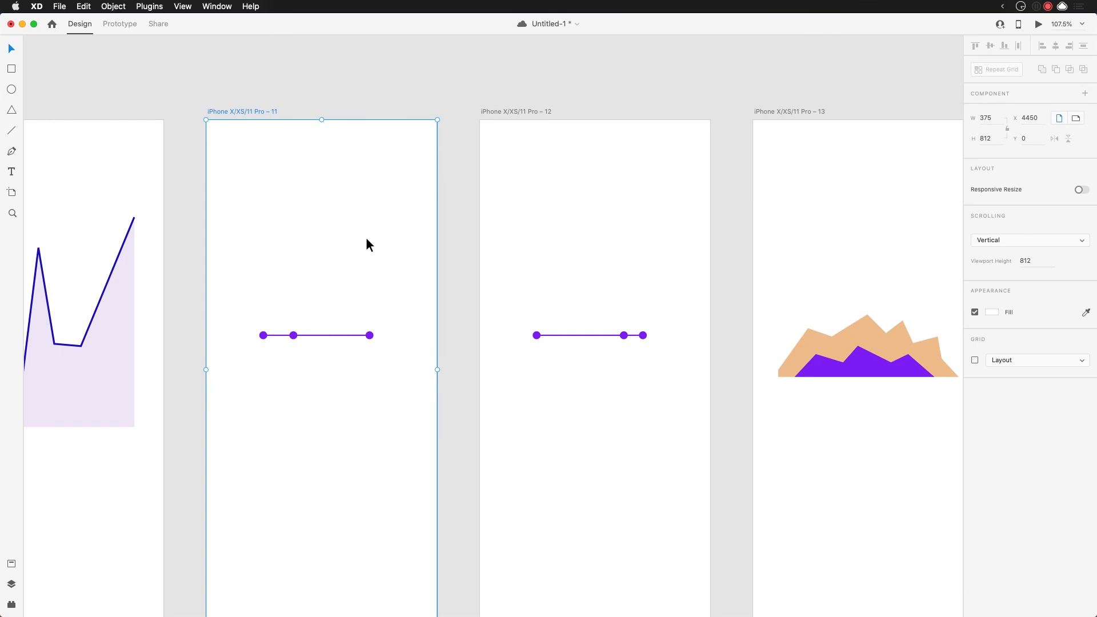
pyautogui.click(120, 24)
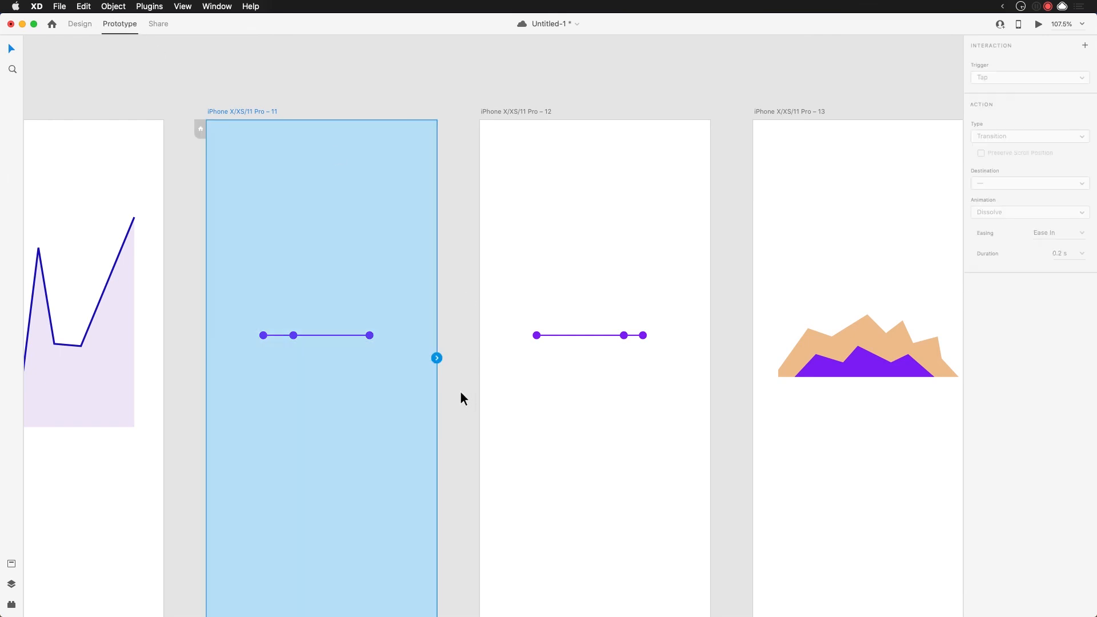
pyautogui.moveTo(437, 359); pyautogui.dragTo(662, 323)
pyautogui.click(515, 125)
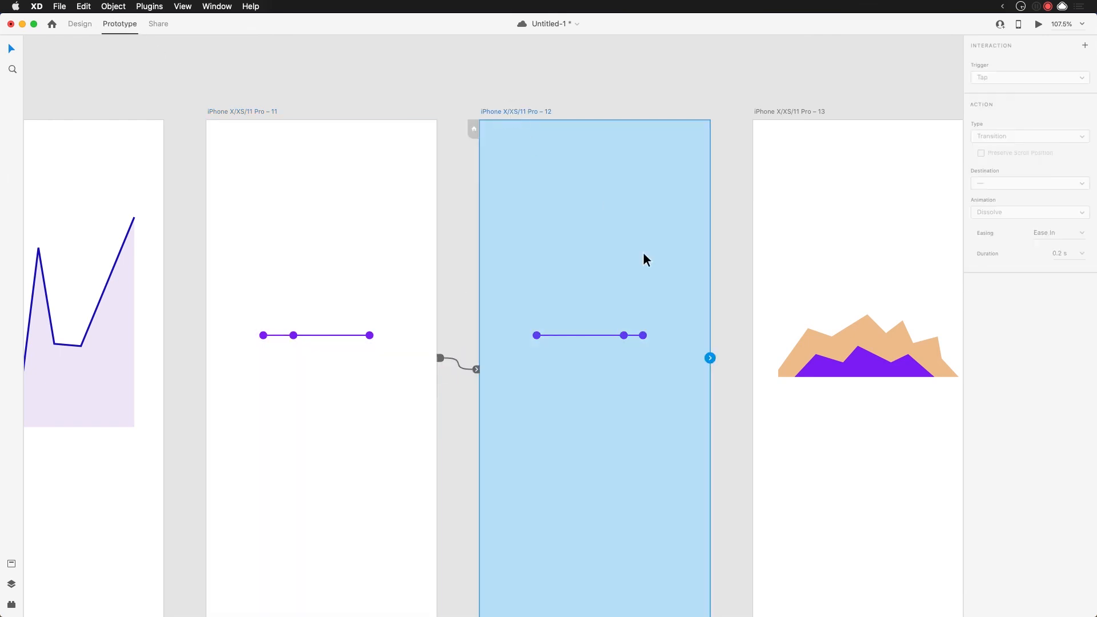
pyautogui.moveTo(710, 359); pyautogui.dragTo(395, 248)
# Preview the prototype from iPhone X/XS/11 Pro – 11, tapping repeatedly to check the sliding dot's animation
pyautogui.click(438, 375)
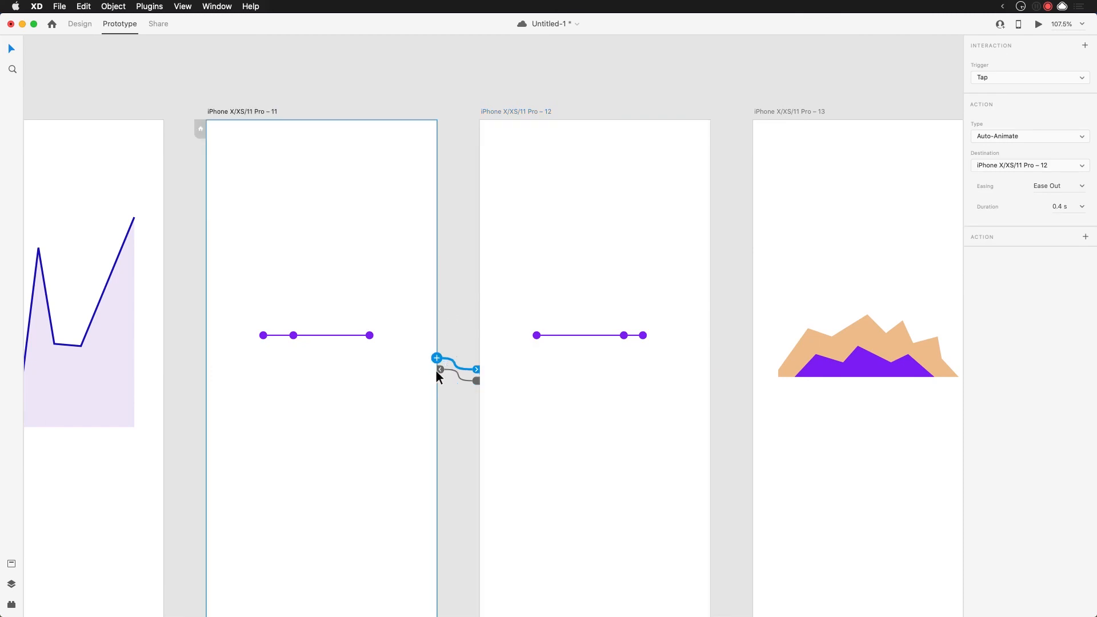
pyautogui.press('super+Return')
pyautogui.click(516, 383)
pyautogui.click(555, 392)
pyautogui.click(557, 301)
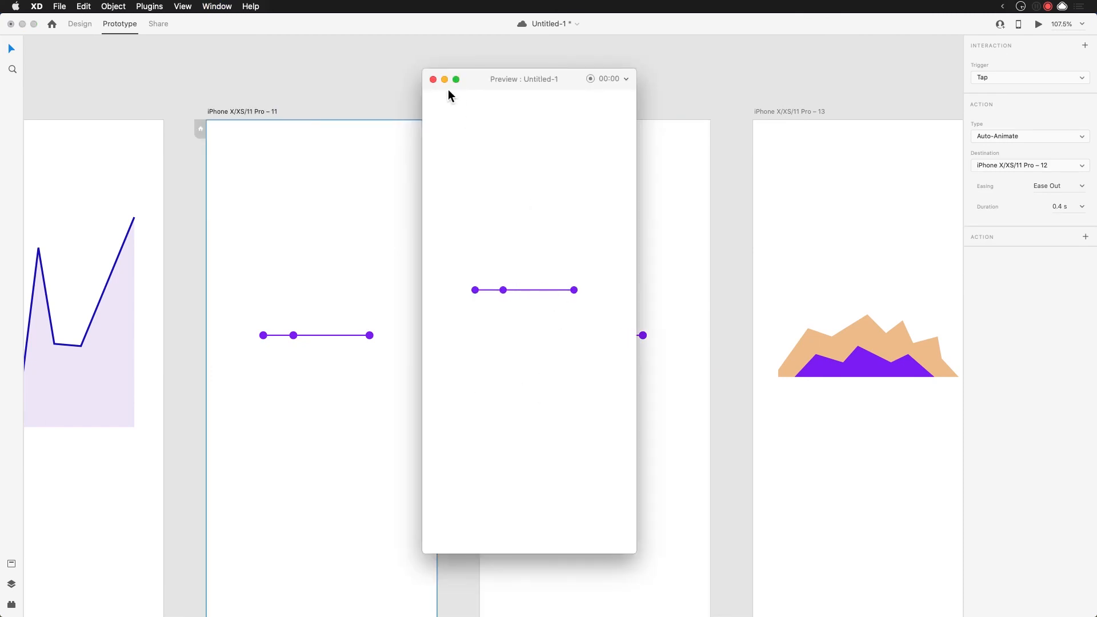
pyautogui.click(433, 79)
pyautogui.click(597, 85)
# Raise the first peak and the tallest middle peak of the orange area on iPhone X/XS/11 Pro – 14
pyautogui.moveTo(748, 289); pyautogui.dragTo(338, 262)
pyautogui.moveTo(449, 236); pyautogui.dragTo(246, 276)
pyautogui.click(303, 276)
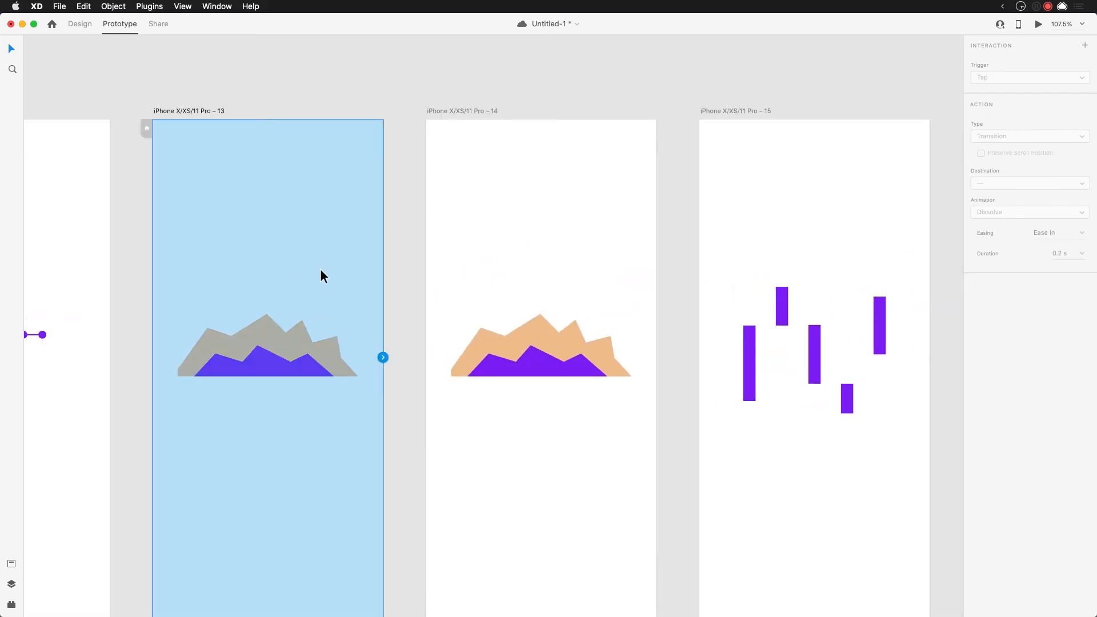
pyautogui.click(79, 24)
pyautogui.click(297, 341)
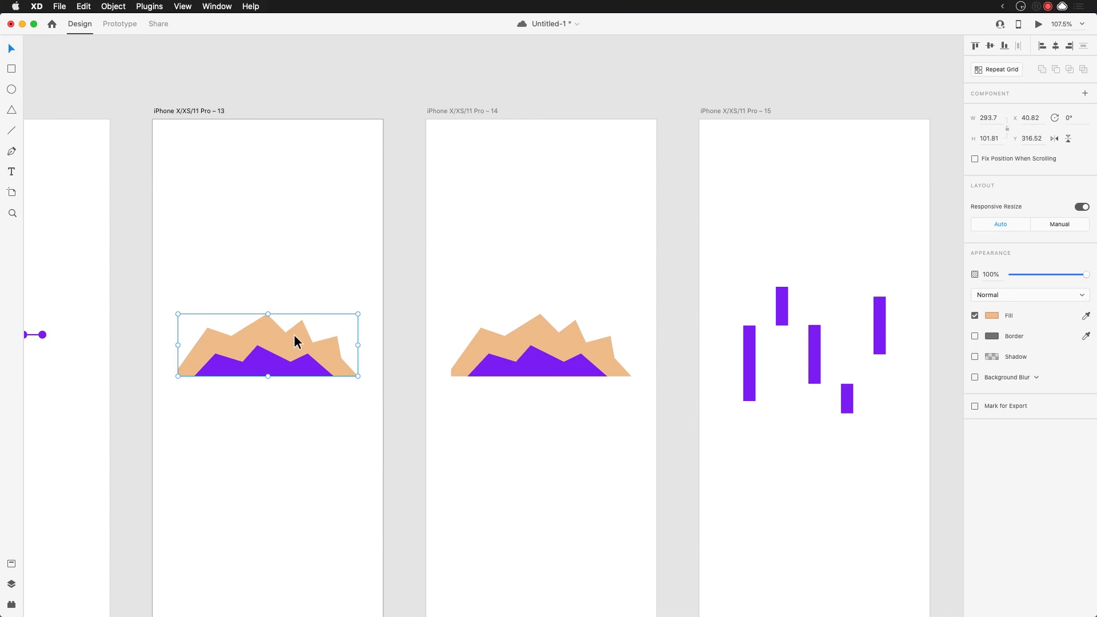
pyautogui.click(487, 342)
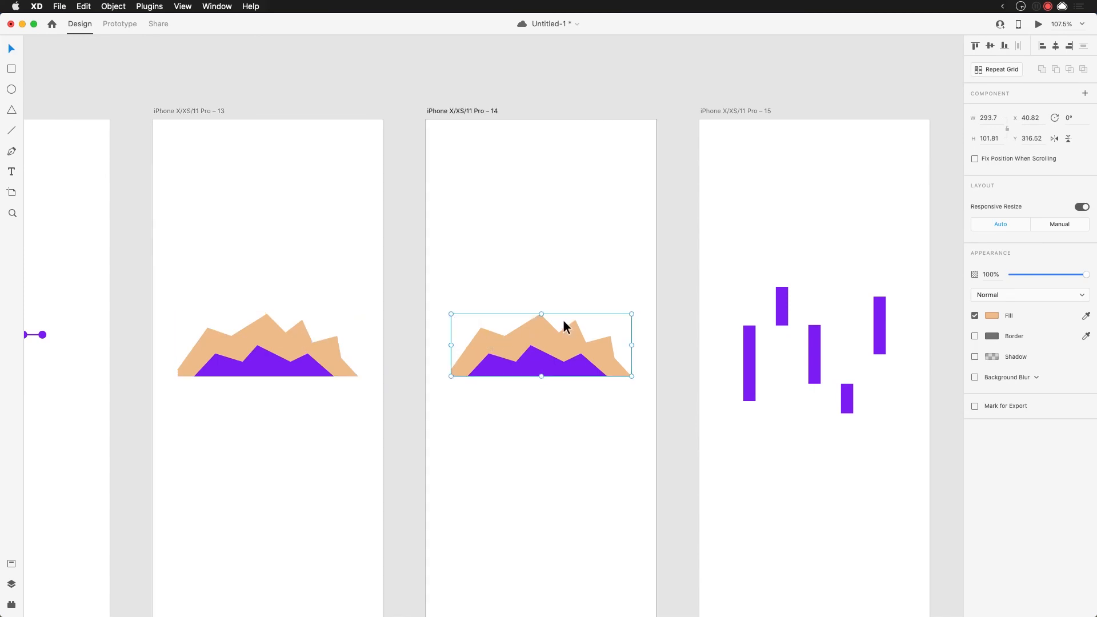
pyautogui.press('a')
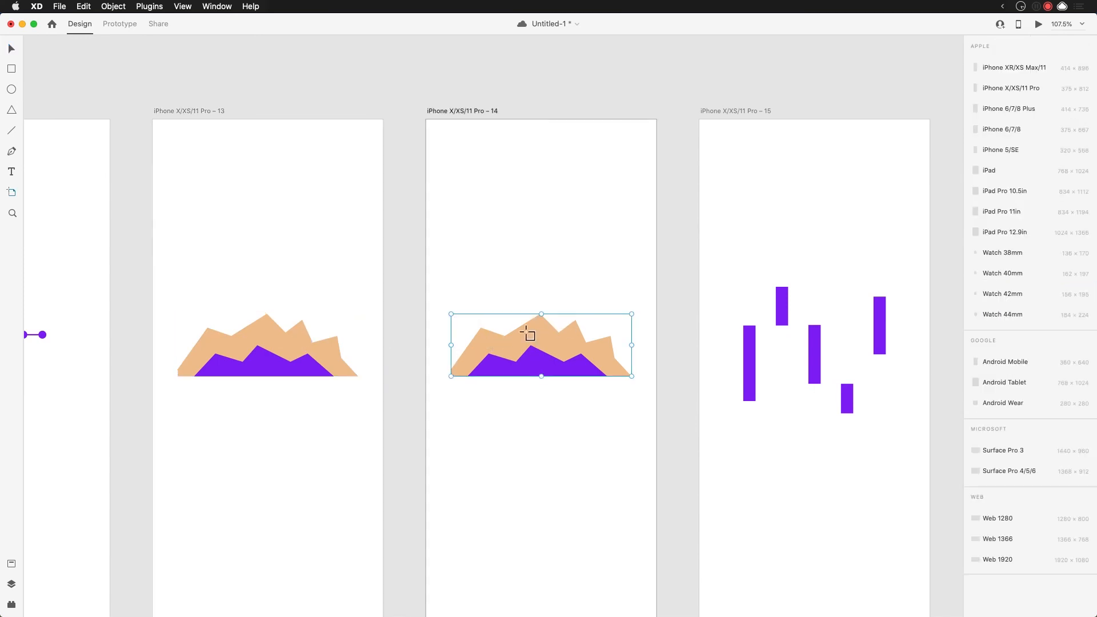
pyautogui.press('v')
pyautogui.doubleClick(490, 336)
pyautogui.moveTo(481, 329); pyautogui.dragTo(479, 279)
pyautogui.moveTo(505, 337); pyautogui.dragTo(546, 262)
# Raise the orange area's third peak, valleys and right shoulder, and pull the point below the shoulder inward
pyautogui.moveTo(560, 336); pyautogui.dragTo(583, 298)
pyautogui.press('super+z')
pyautogui.moveTo(576, 323); pyautogui.dragTo(586, 283)
pyautogui.moveTo(586, 343); pyautogui.dragTo(620, 318)
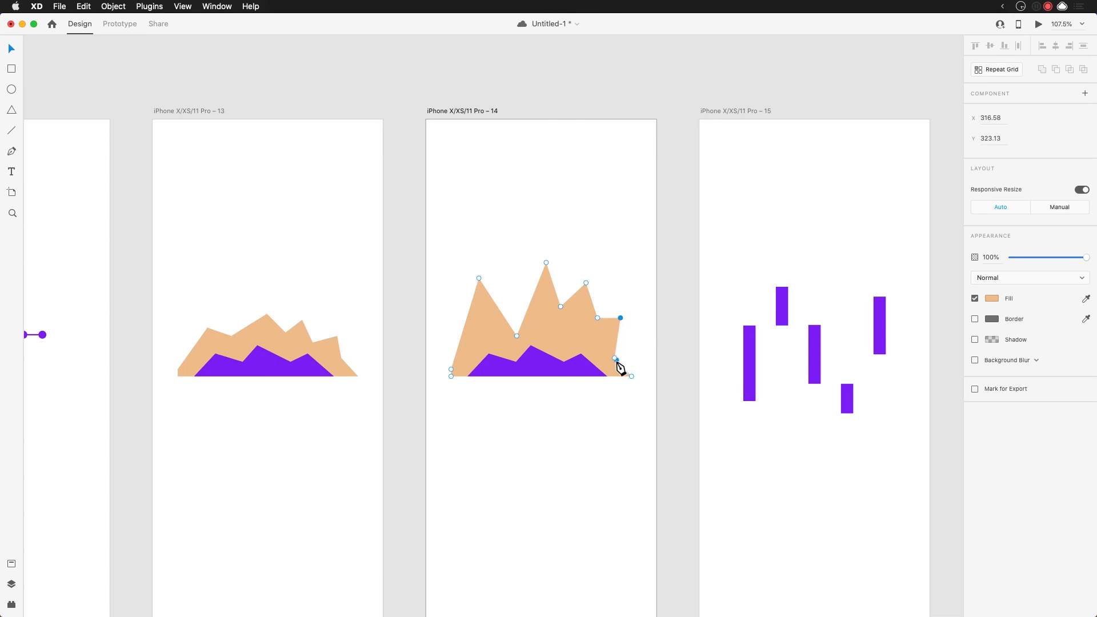
pyautogui.click(618, 358)
pyautogui.moveTo(618, 358)
pyautogui.mouseDown()
pyautogui.moveTo(623, 350)
pyautogui.moveTo(604, 351)
pyautogui.mouseUp()
pyautogui.moveTo(519, 331); pyautogui.dragTo(518, 307)
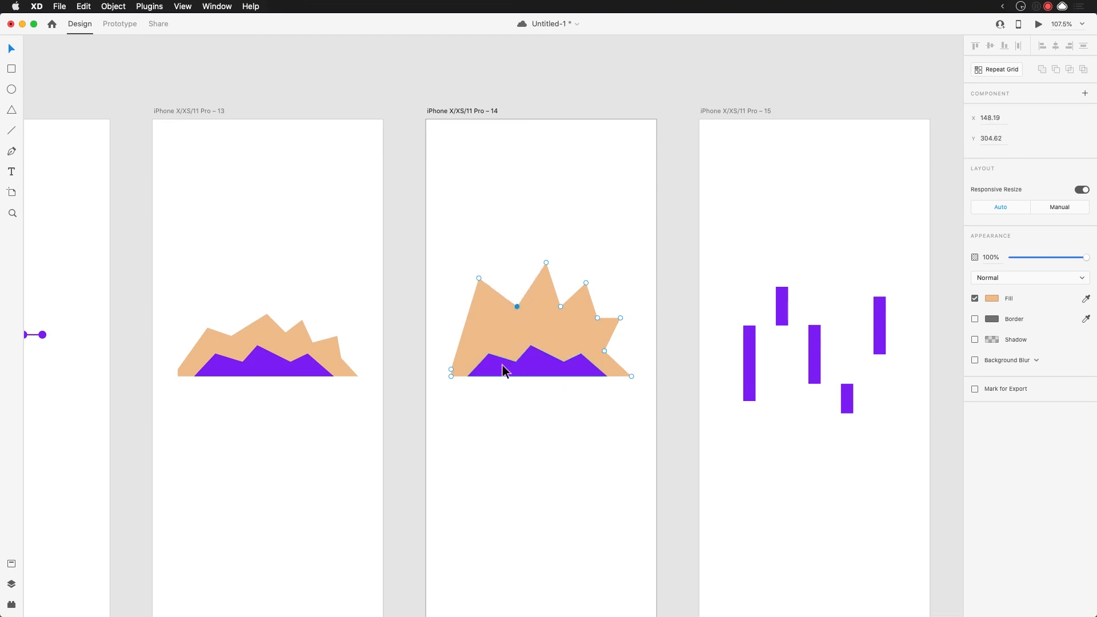
# Reshape the purple area on iPhone X/XS/11 Pro – 14 into taller, shifted peaks, placing its last upper point at about X 280, Y 350
pyautogui.click(492, 365)
pyautogui.doubleClick(492, 363)
pyautogui.click(489, 354)
pyautogui.moveTo(489, 353); pyautogui.dragTo(485, 329)
pyautogui.moveTo(517, 361); pyautogui.dragTo(503, 311)
pyautogui.moveTo(531, 346); pyautogui.dragTo(598, 335)
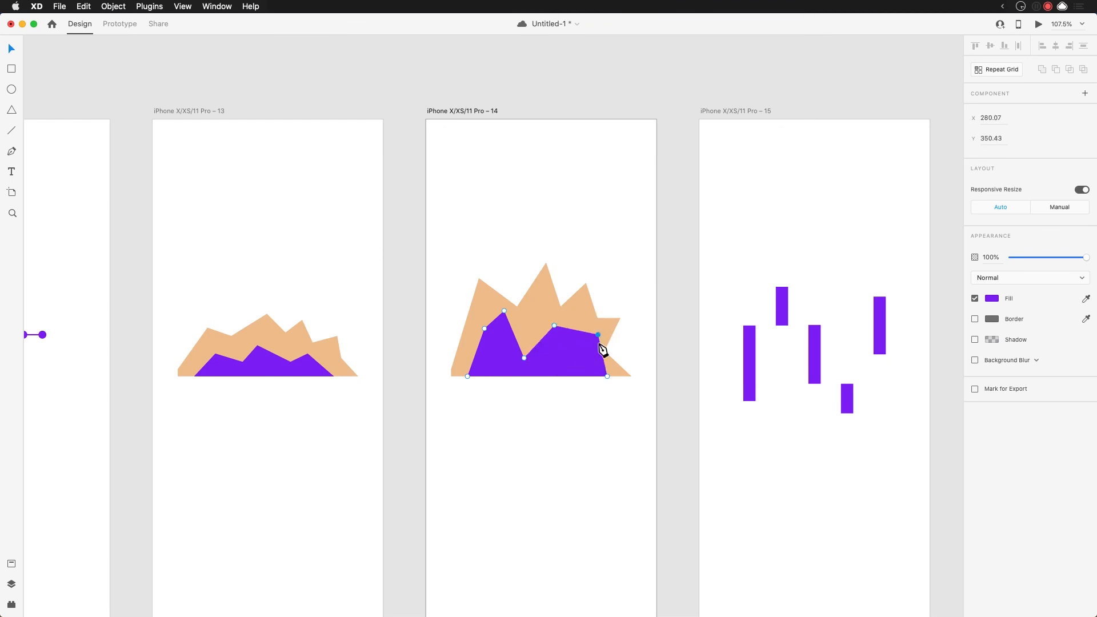
pyautogui.click(485, 397)
# Link iPhone X/XS/11 Pro – 13 and 14 to each other in the prototype with Tap-triggered Auto-Animate interactions
pyautogui.click(214, 111)
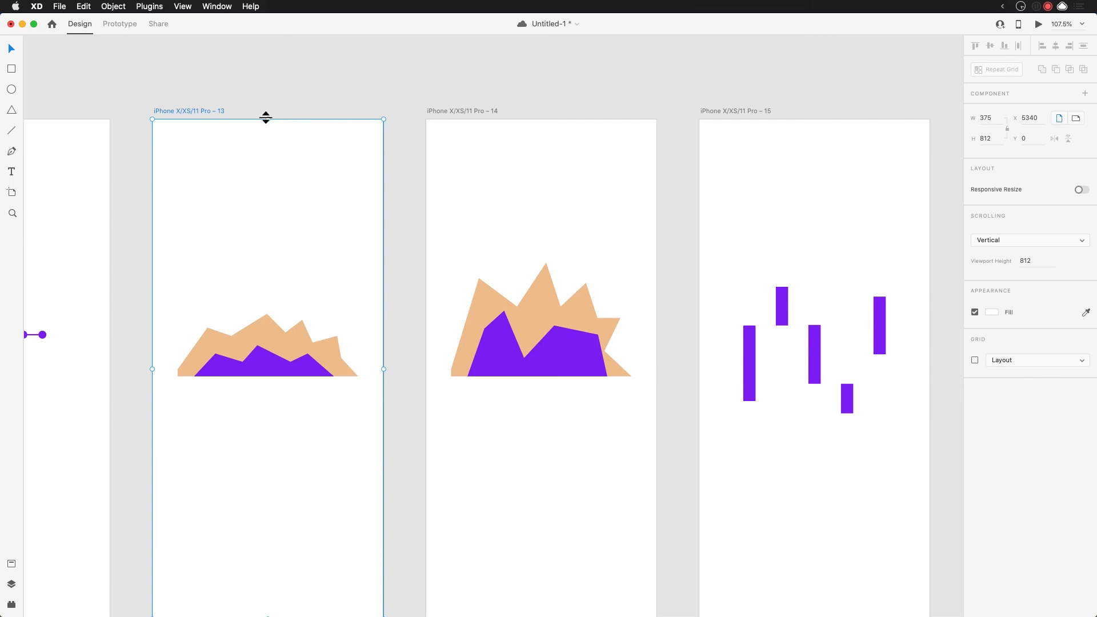
pyautogui.click(120, 24)
pyautogui.moveTo(383, 358); pyautogui.dragTo(652, 308)
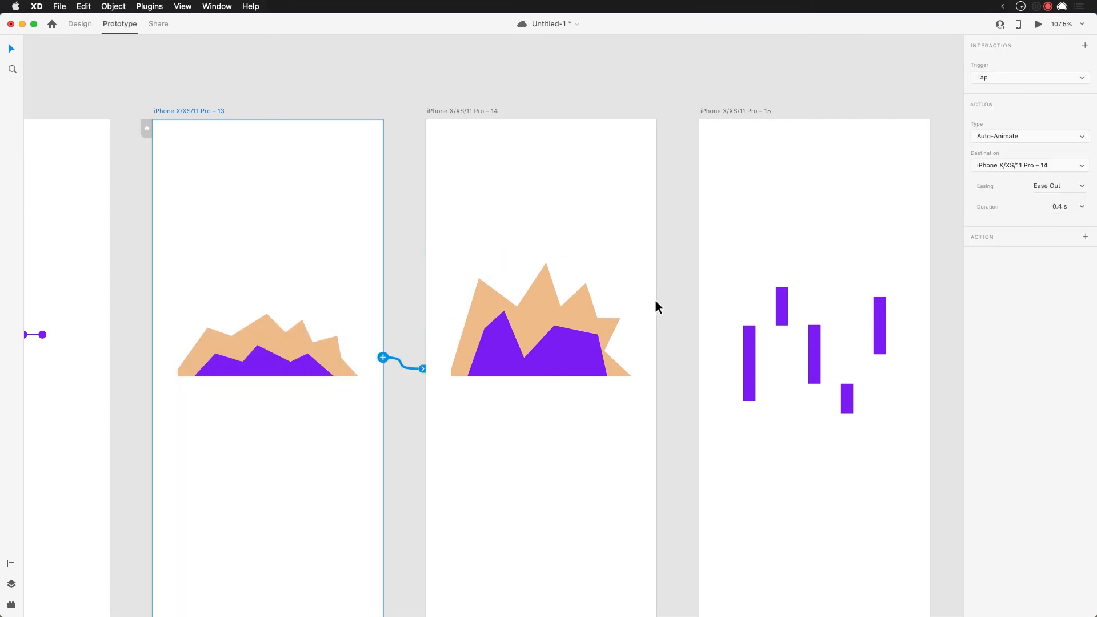
pyautogui.click(644, 346)
pyautogui.moveTo(656, 355); pyautogui.dragTo(286, 244)
# Preview the prototype from iPhone X/XS/11 Pro – 13, tapping repeatedly to check the layered area chart's animation
pyautogui.click(285, 244)
pyautogui.press('super+Return')
pyautogui.click(552, 359)
pyautogui.click(557, 357)
pyautogui.click(556, 357)
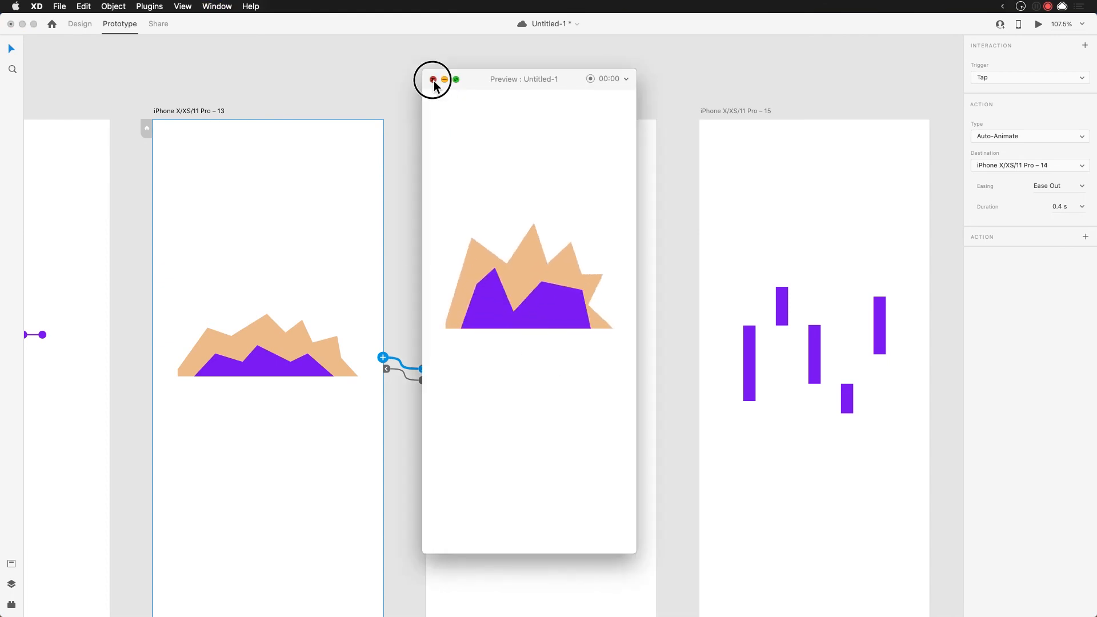
pyautogui.click(433, 80)
pyautogui.click(715, 278)
# Shift the five bars on iPhone X/XS/11 Pro – 16 vertically, raising the first to Y 322.5 and the fourth, and lowering the others
pyautogui.moveTo(651, 335); pyautogui.dragTo(188, 308)
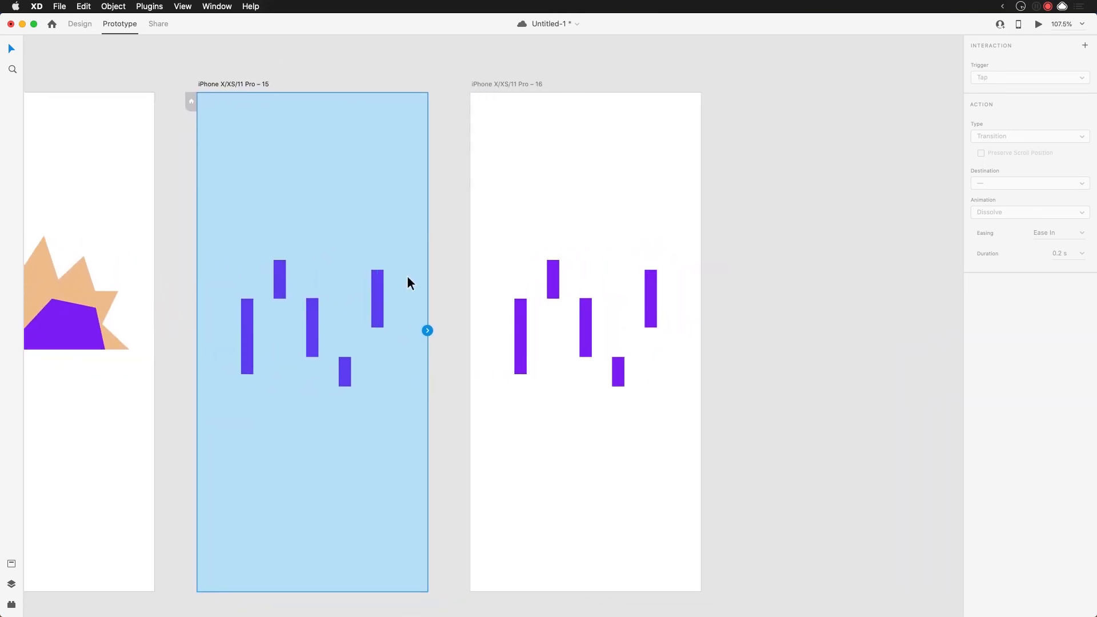
pyautogui.click(455, 283)
pyautogui.click(79, 24)
pyautogui.moveTo(479, 236); pyautogui.dragTo(519, 232)
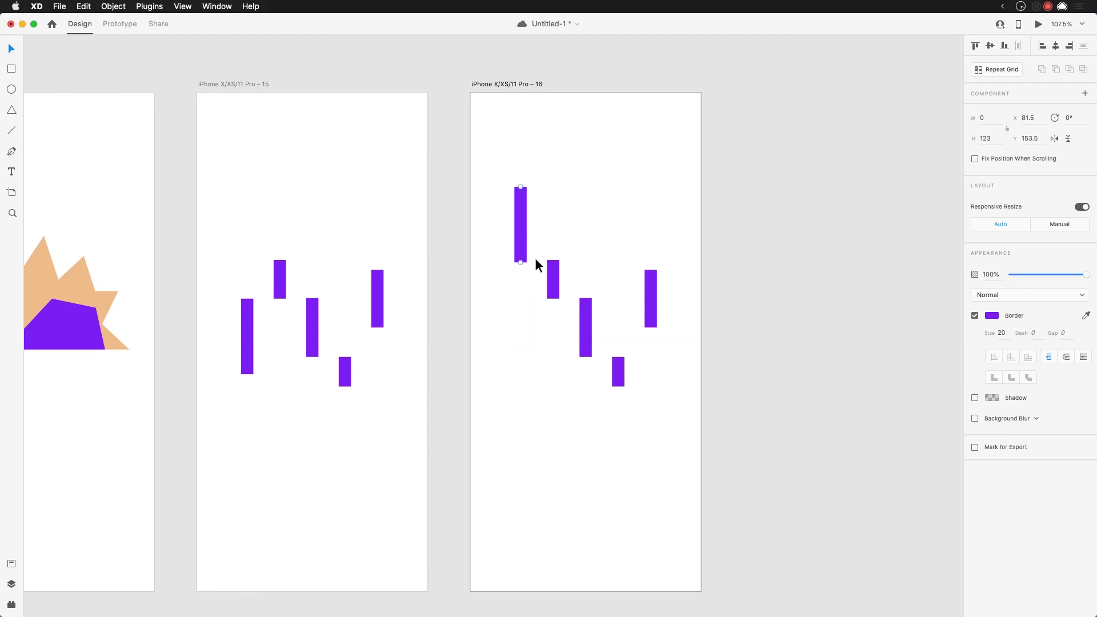
pyautogui.moveTo(557, 275); pyautogui.dragTo(568, 449)
pyautogui.moveTo(584, 344); pyautogui.dragTo(578, 406)
pyautogui.moveTo(619, 375); pyautogui.dragTo(652, 454)
pyautogui.click(653, 307)
pyautogui.moveTo(517, 233); pyautogui.dragTo(523, 335)
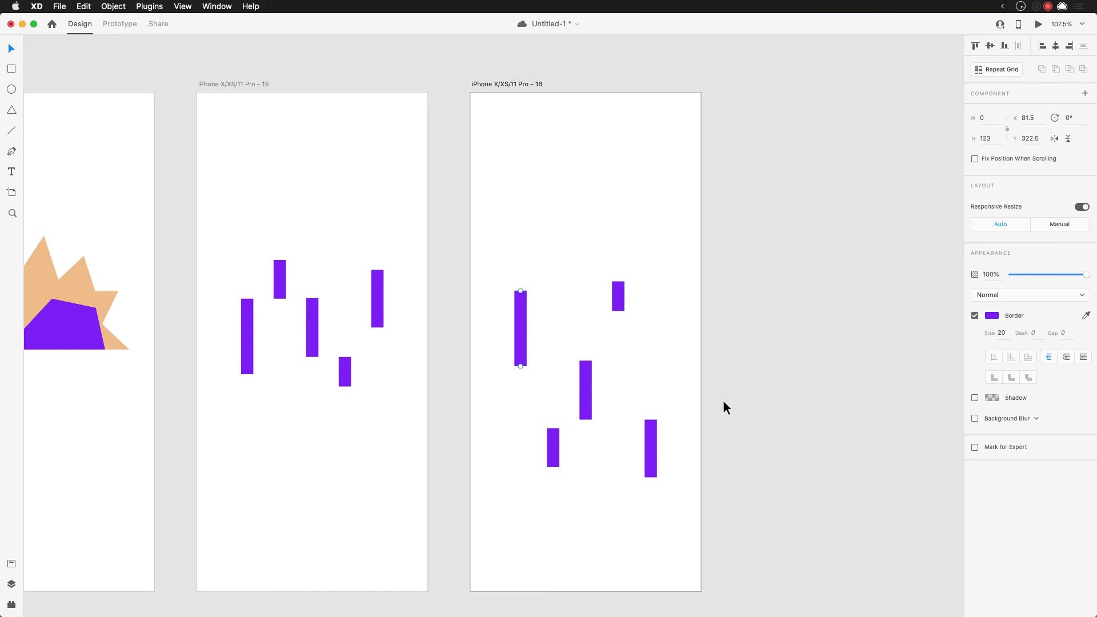
# Link iPhone X/XS/11 Pro – 15 and 16 to each other in the prototype with Tap-triggered Auto-Animate interactions
pyautogui.click(211, 85)
pyautogui.hotkey('ctrl', 'Tab')
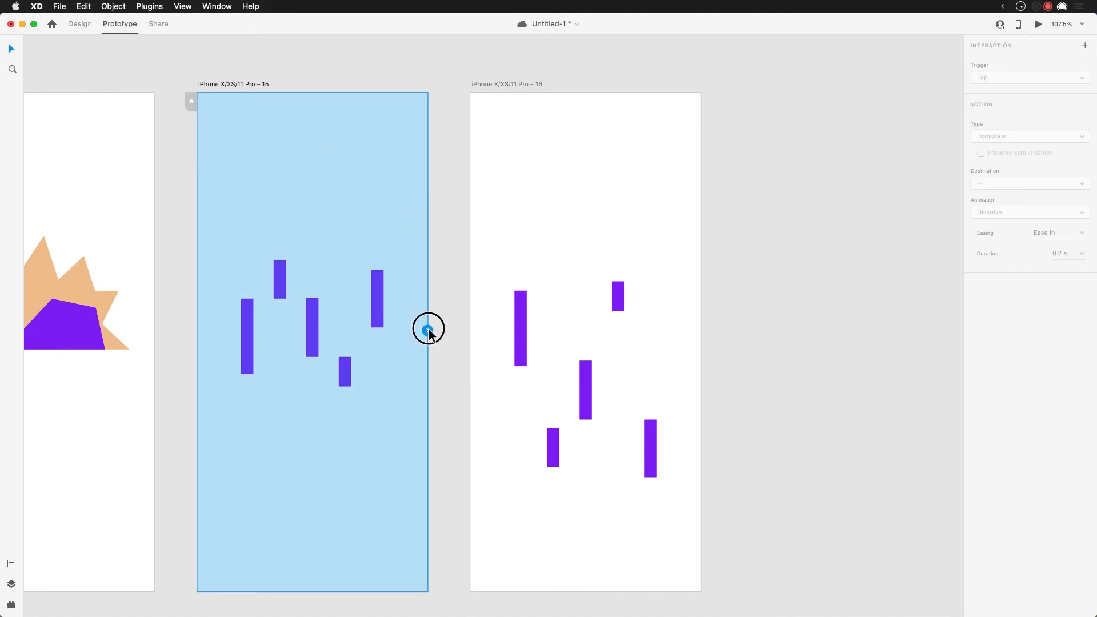
pyautogui.moveTo(428, 331); pyautogui.dragTo(617, 260)
pyautogui.click(657, 276)
pyautogui.moveTo(702, 331); pyautogui.dragTo(343, 171)
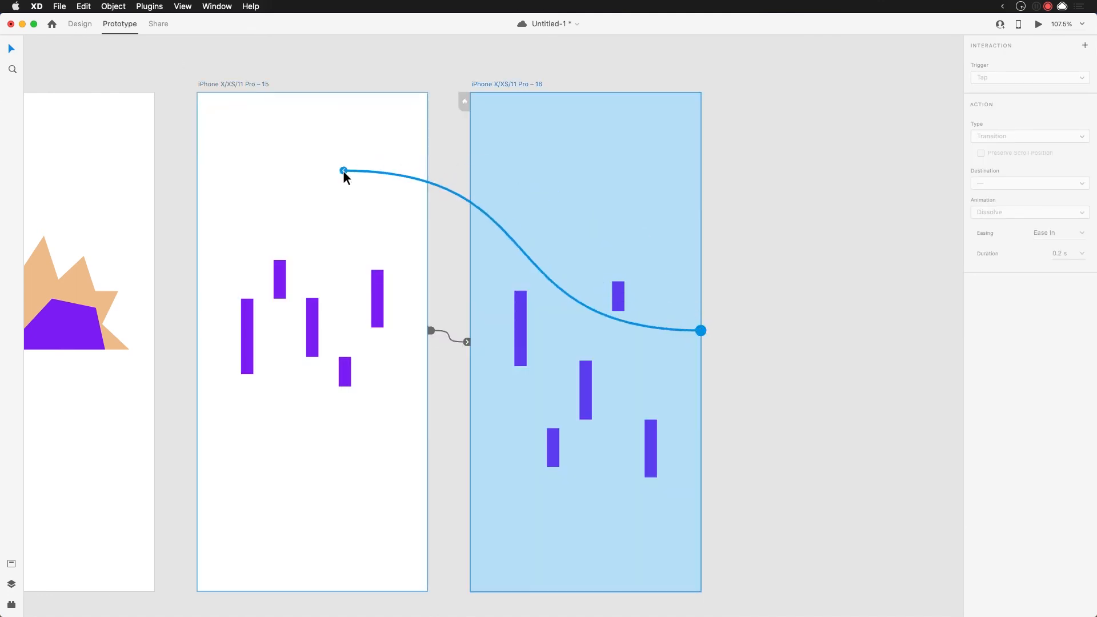
# Preview the prototype from iPhone X/XS/11 Pro – 15, tapping repeatedly to check the floating bars' animation
pyautogui.click(382, 154)
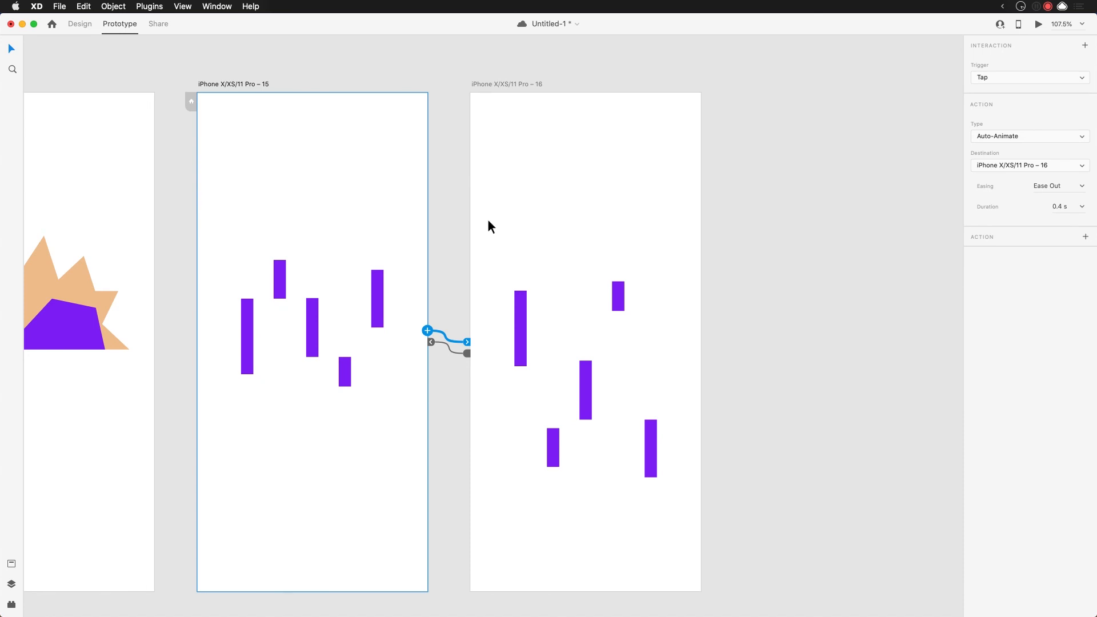
pyautogui.press('super+Return')
pyautogui.click(546, 360)
pyautogui.click(546, 358)
pyautogui.click(546, 358)
pyautogui.click(546, 358)
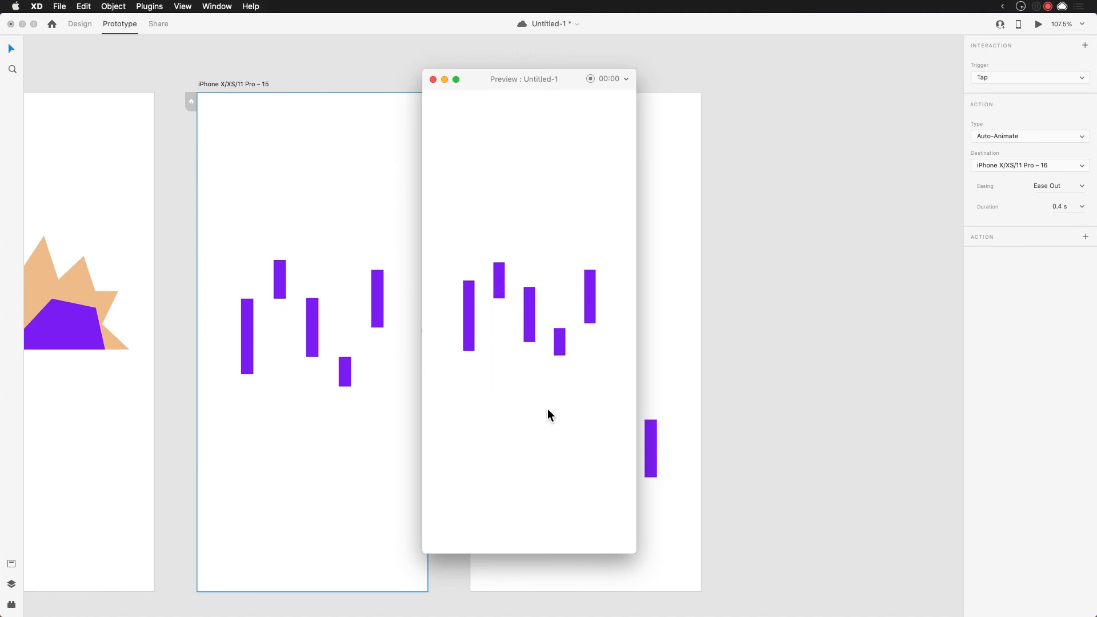
pyautogui.click(555, 449)
pyautogui.click(433, 80)
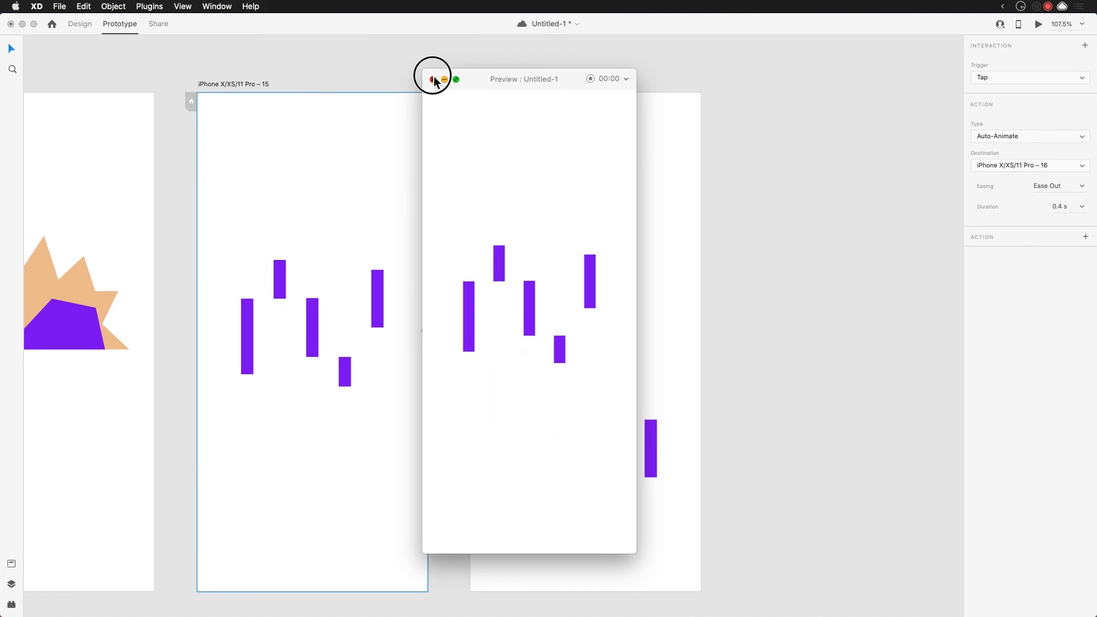
pyautogui.click(781, 322)
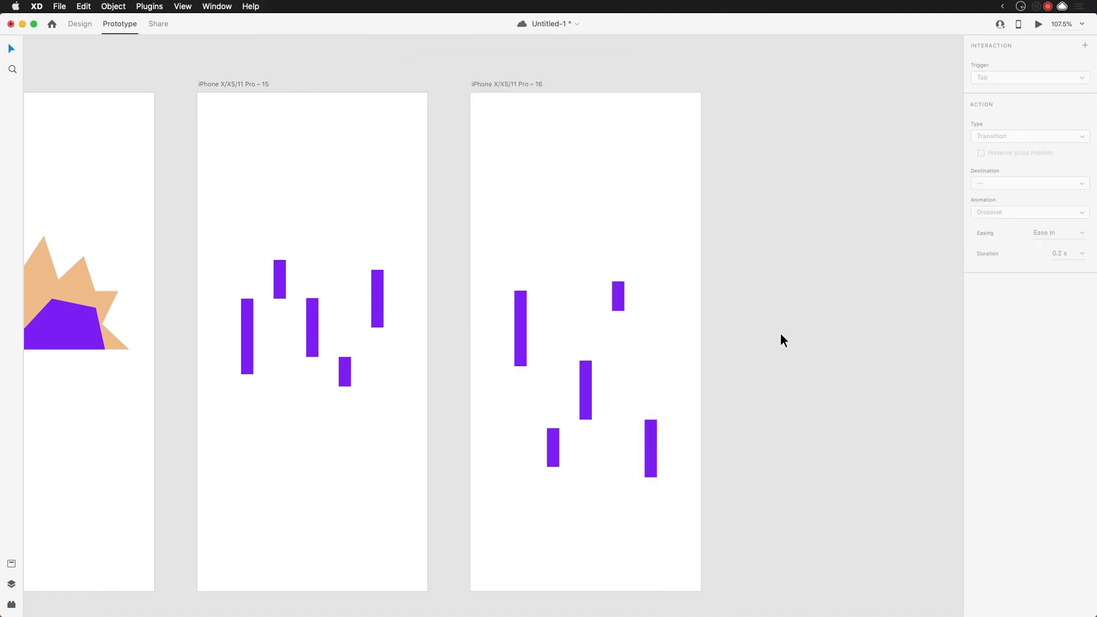